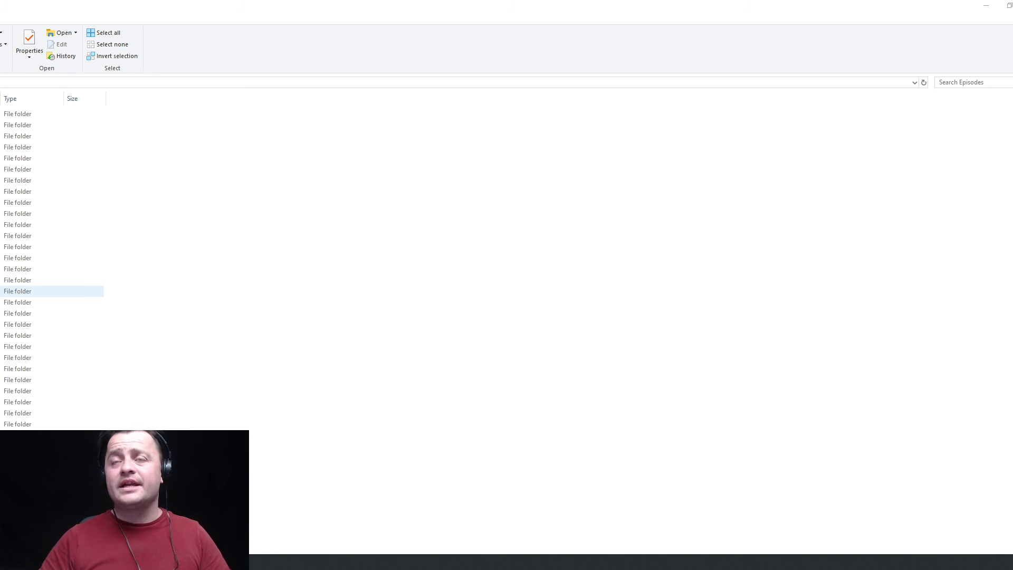
Look through the Episodes list and the YouTube folder's Tools, Photo, SUB BELL and Music subfolders to review how the files are organized
scroll(53, 263, up, 1)
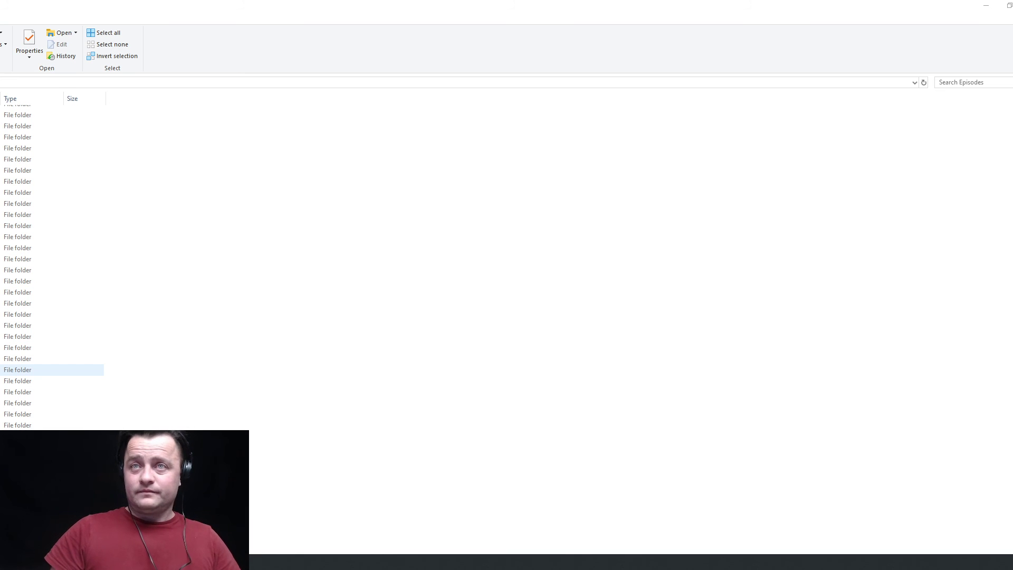
scroll(53, 257, down, 1)
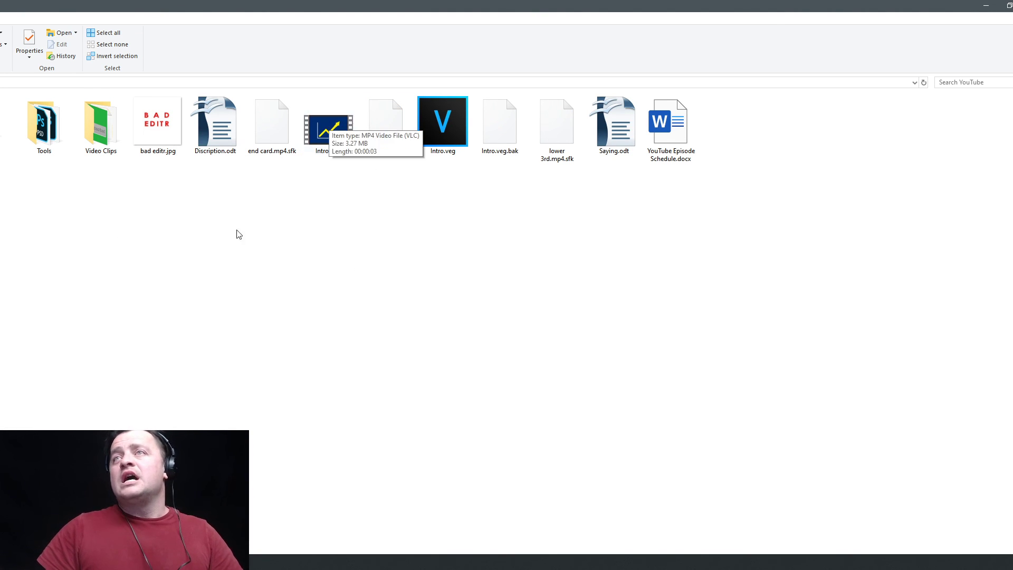
double_click(47, 121)
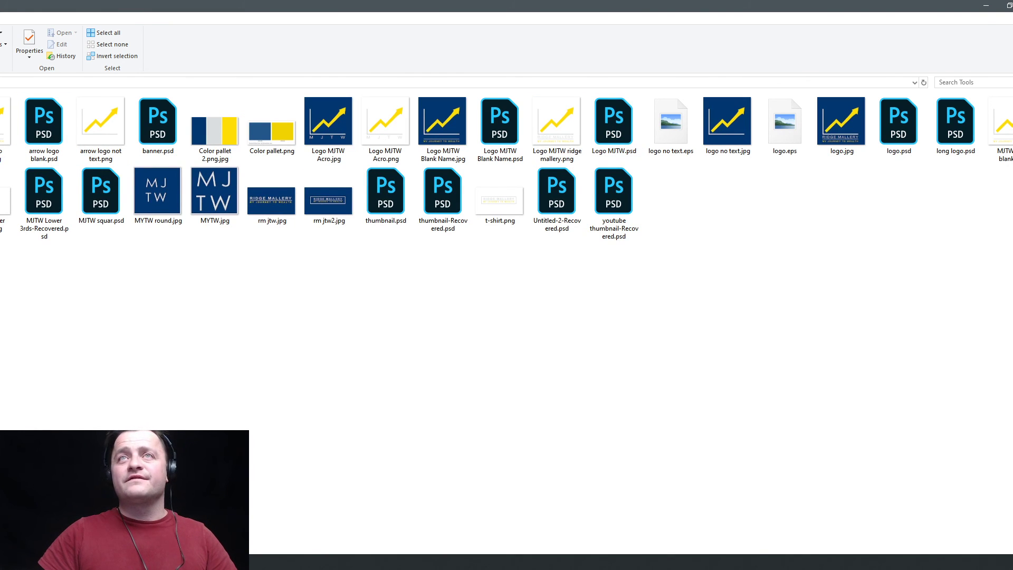
key(alt+Left)
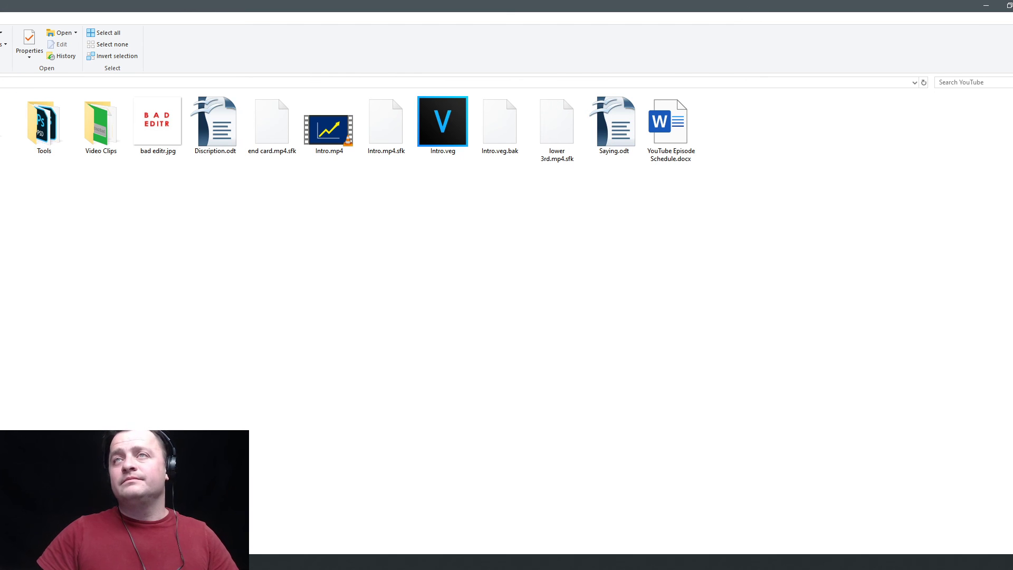
key(alt+Left)
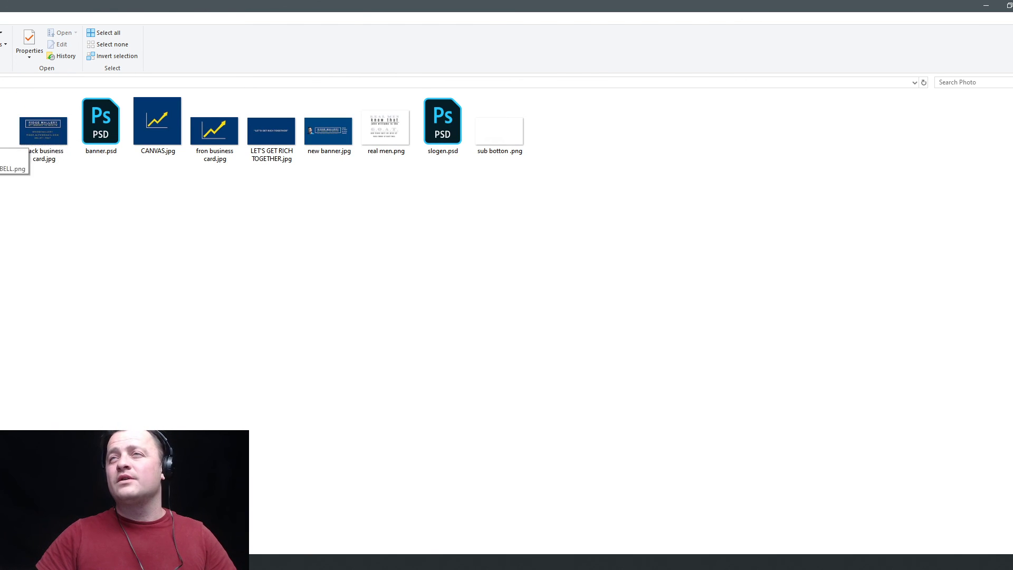
key(alt+Left)
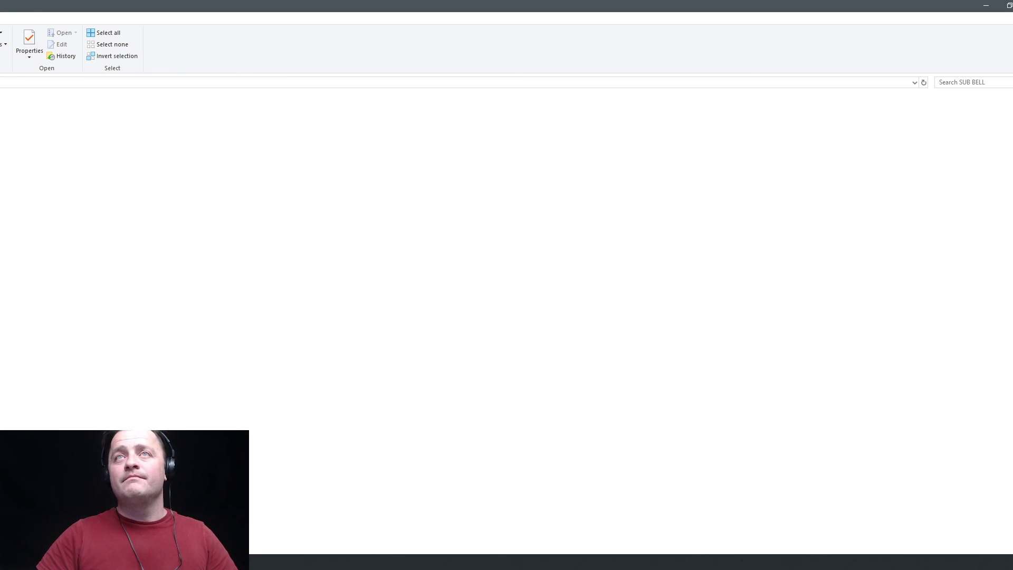
key(alt+Right)
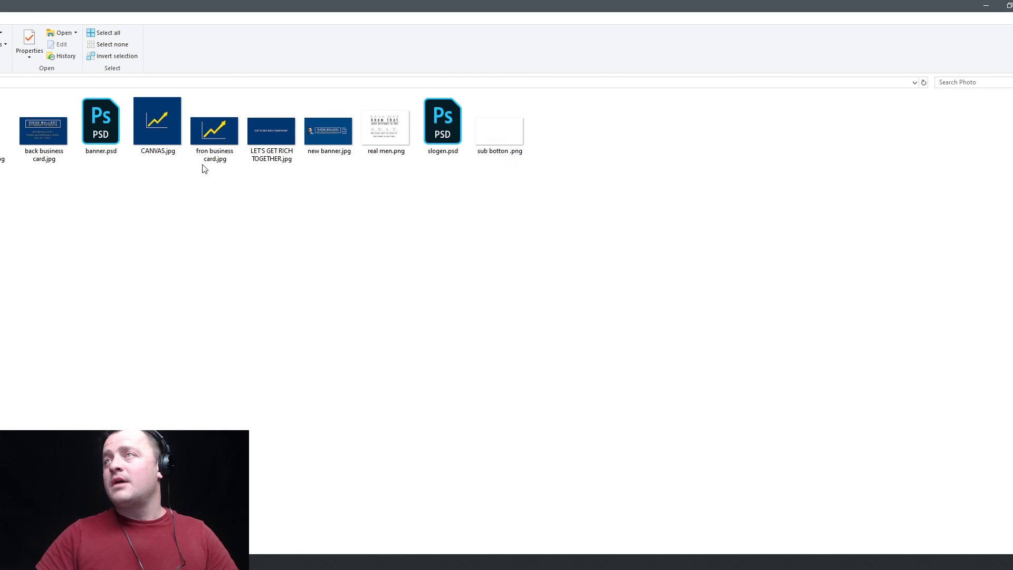
key(alt+Left)
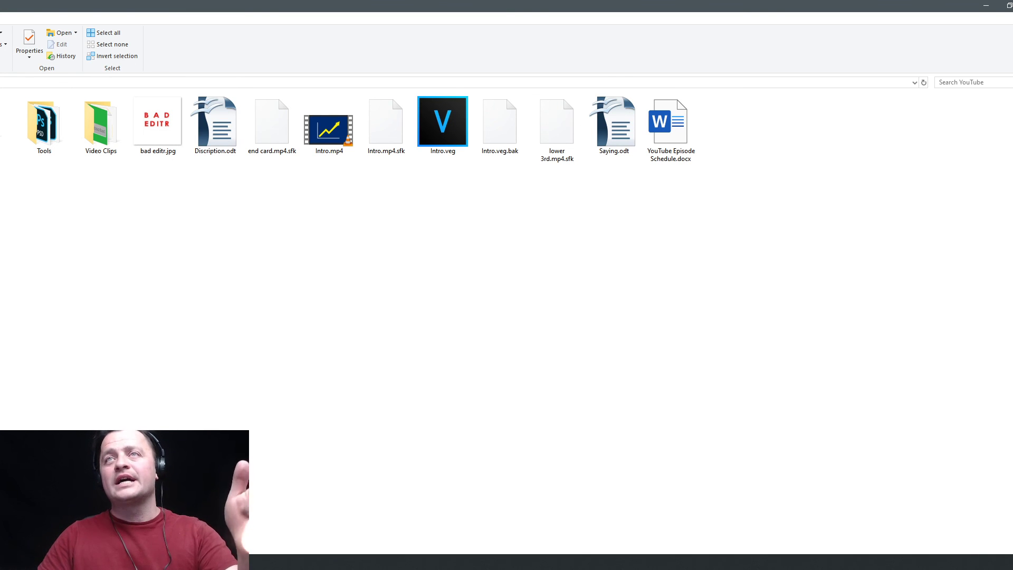
key(alt+Left)
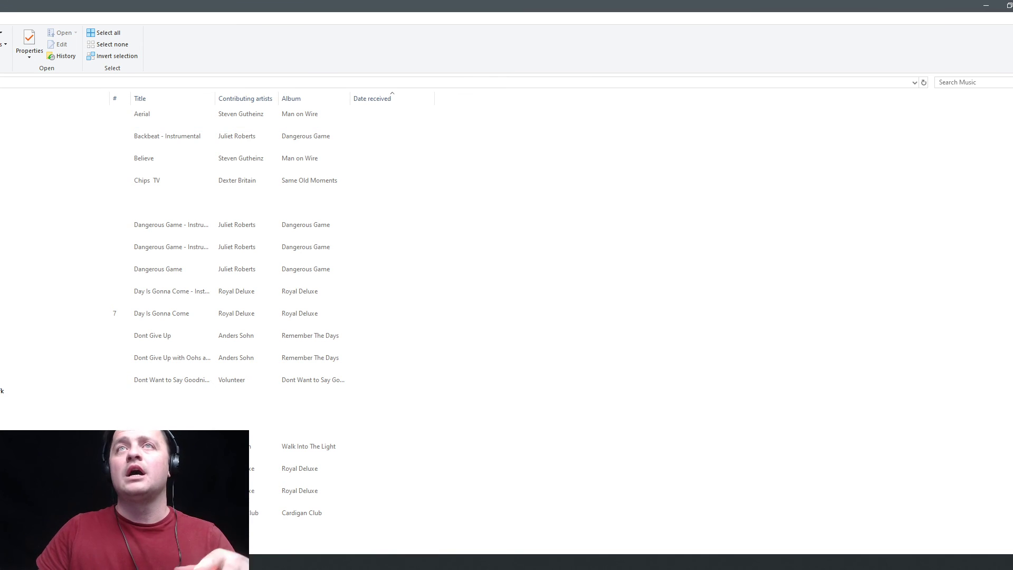
key(alt+Right)
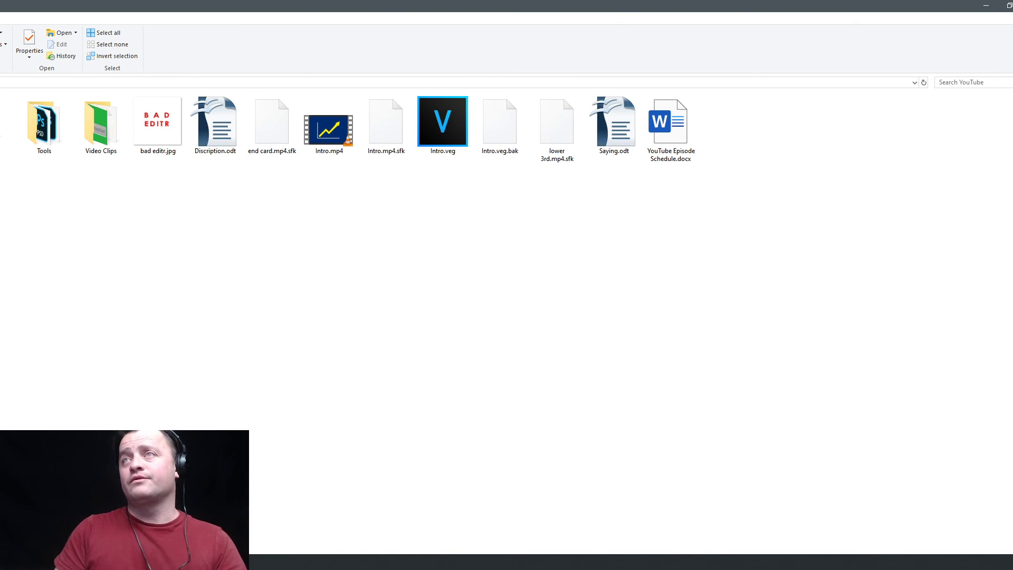
Go into the Episodes folder and examine an episode's Main cam, other and gopro footage subfolders
key(alt+Up)
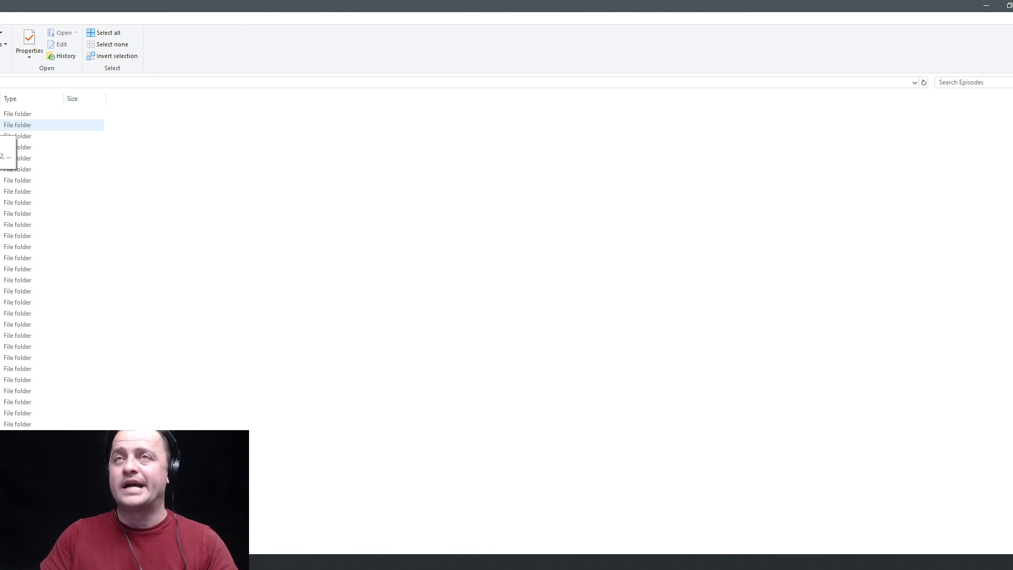
scroll(53, 264, down, 3)
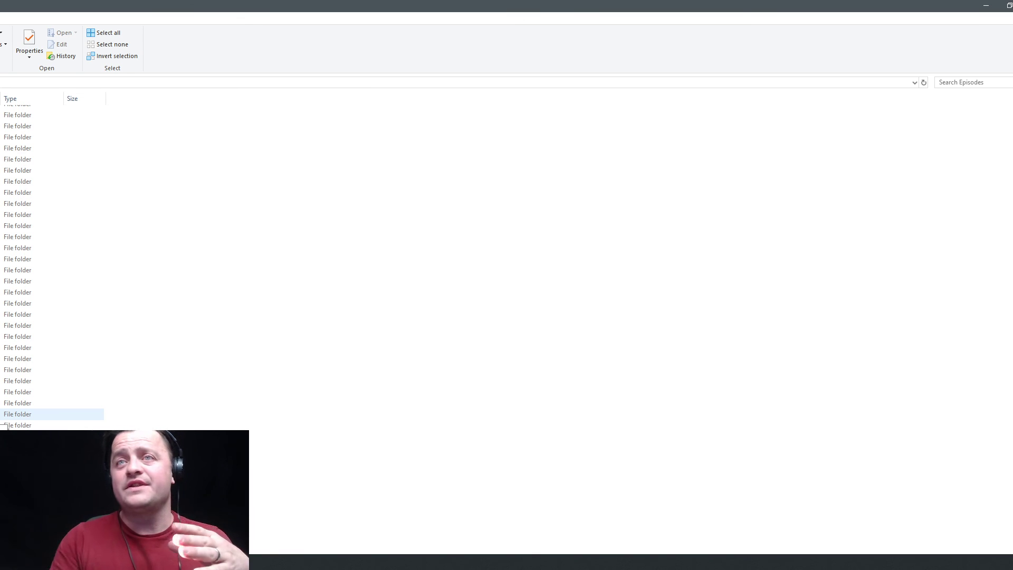
click(31, 425)
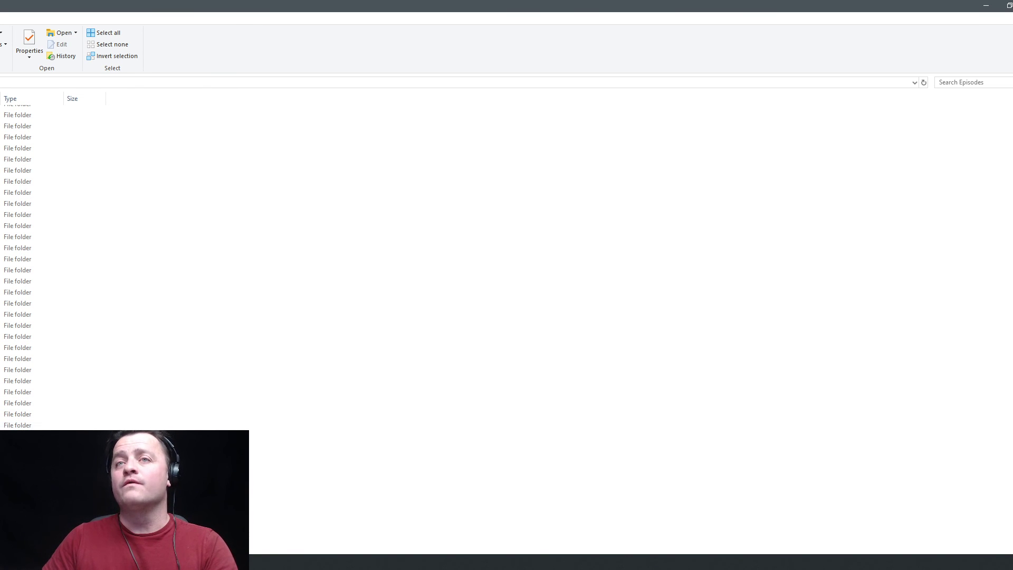
key(Return)
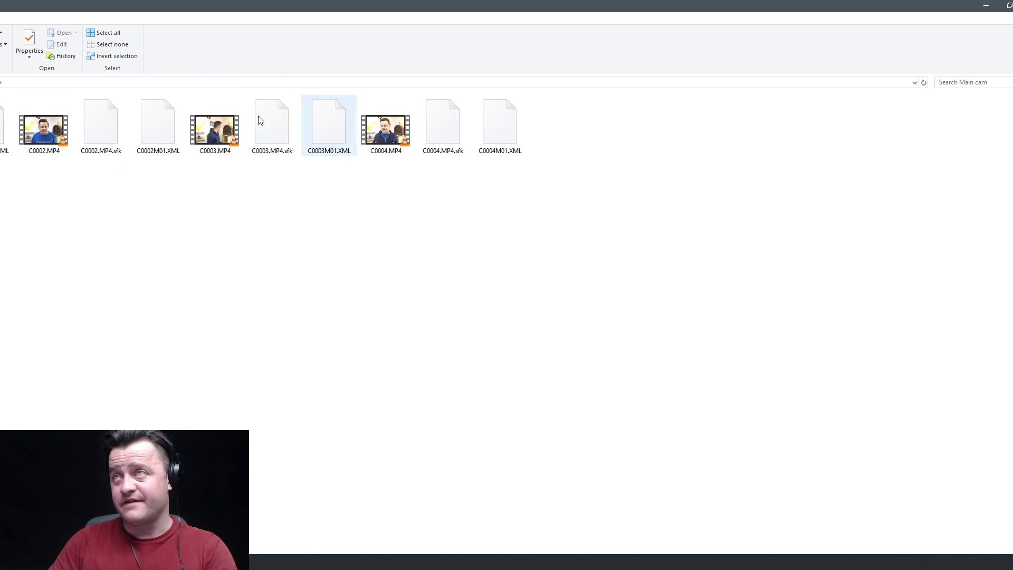
mouse_move(36, 159)
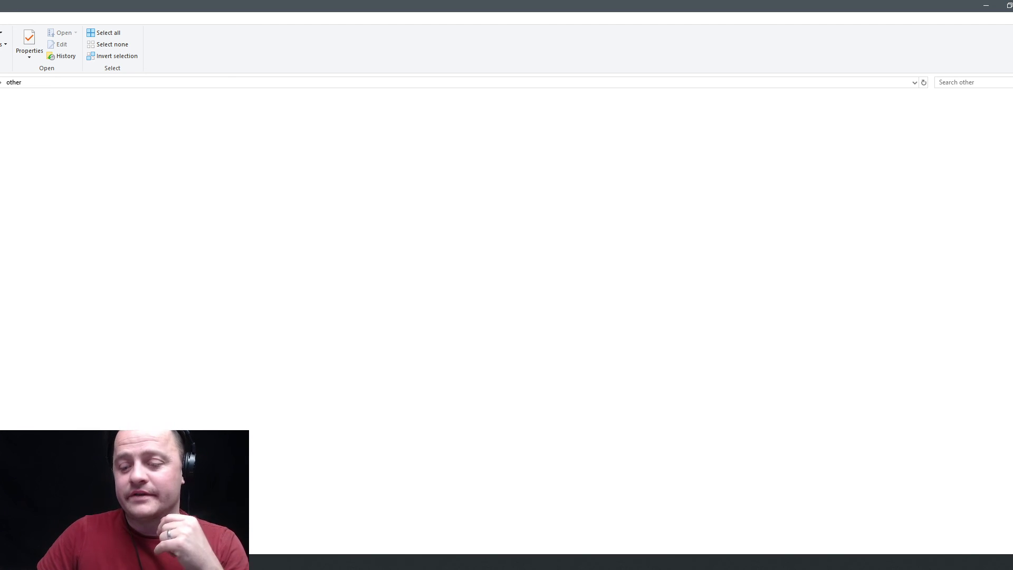
key(alt+Left)
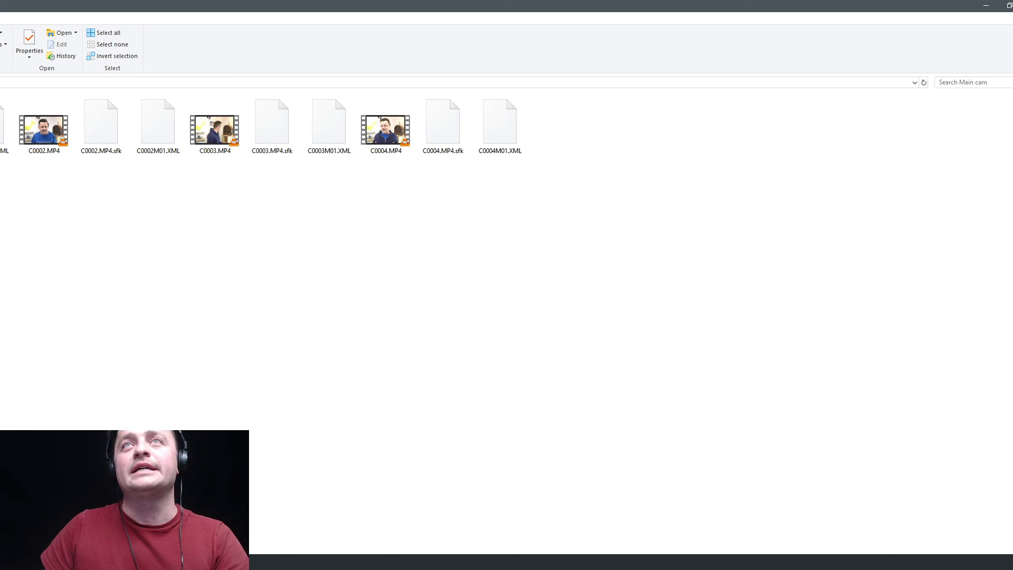
key(alt+Left)
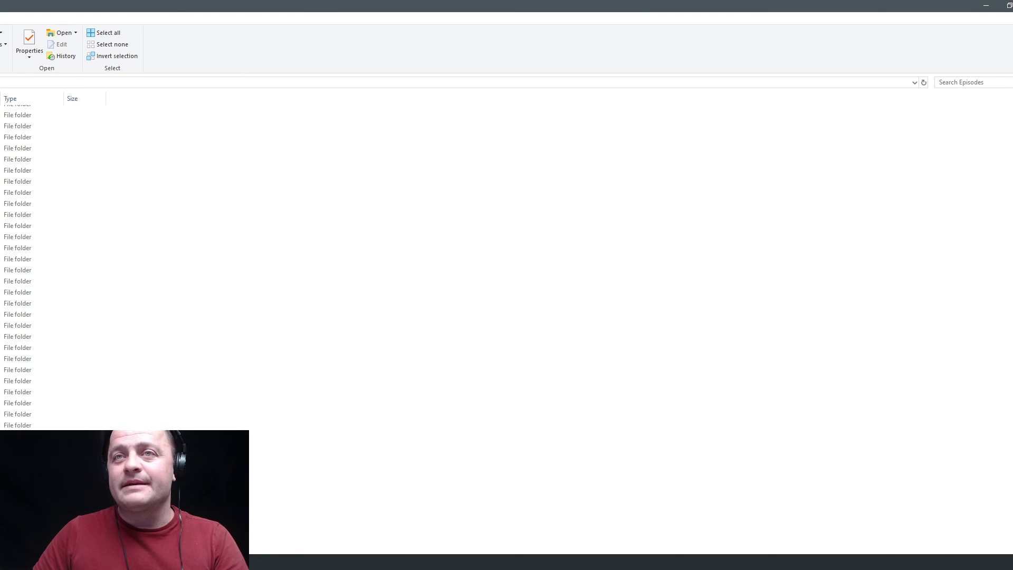
key(alt+Left)
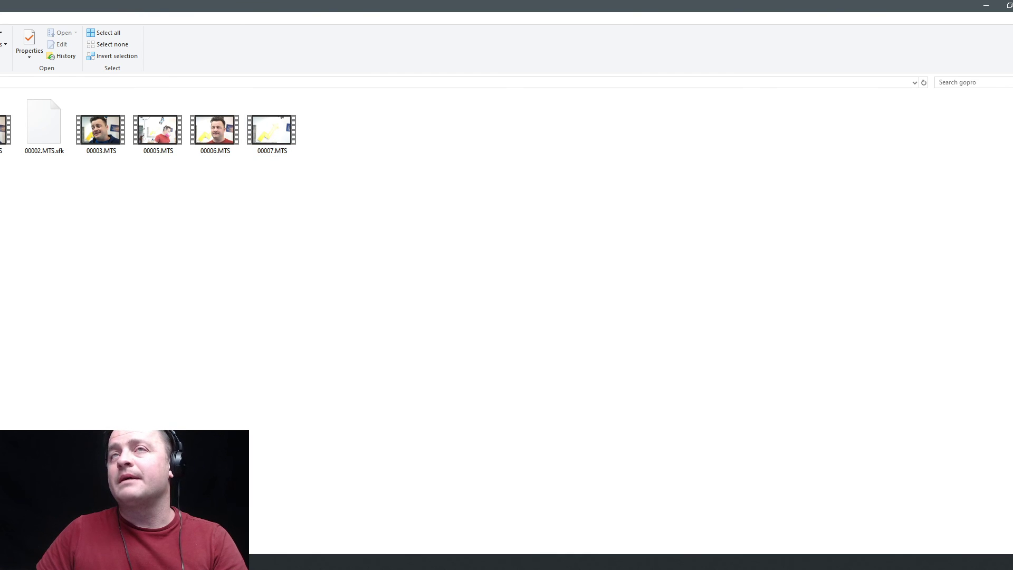
key(alt+Right)
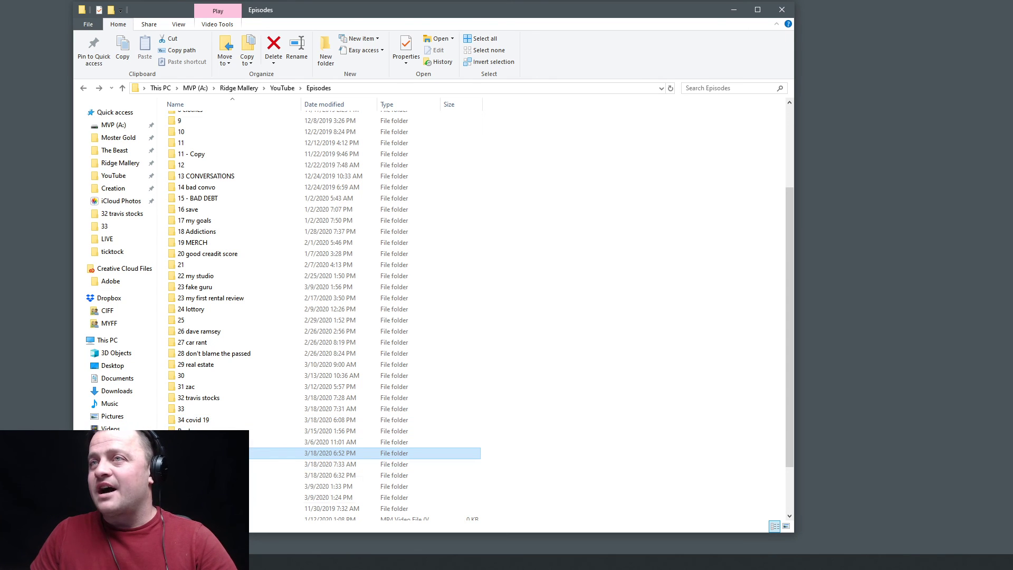
Copy the blank template project "Blank - Copy (3).veg" from the Bank folder inside Episodes
scroll(227, 444, down, 1)
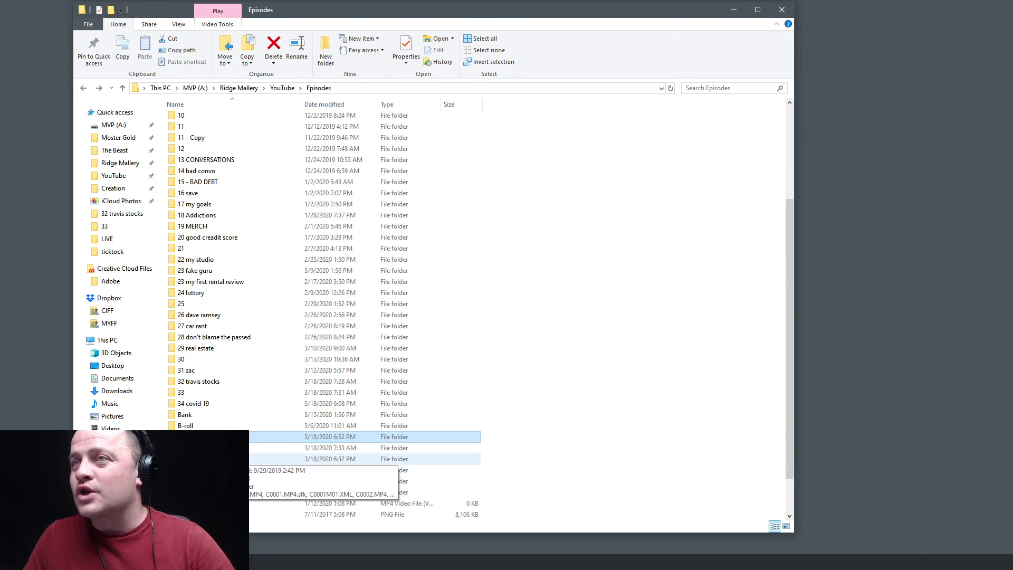
click(203, 416)
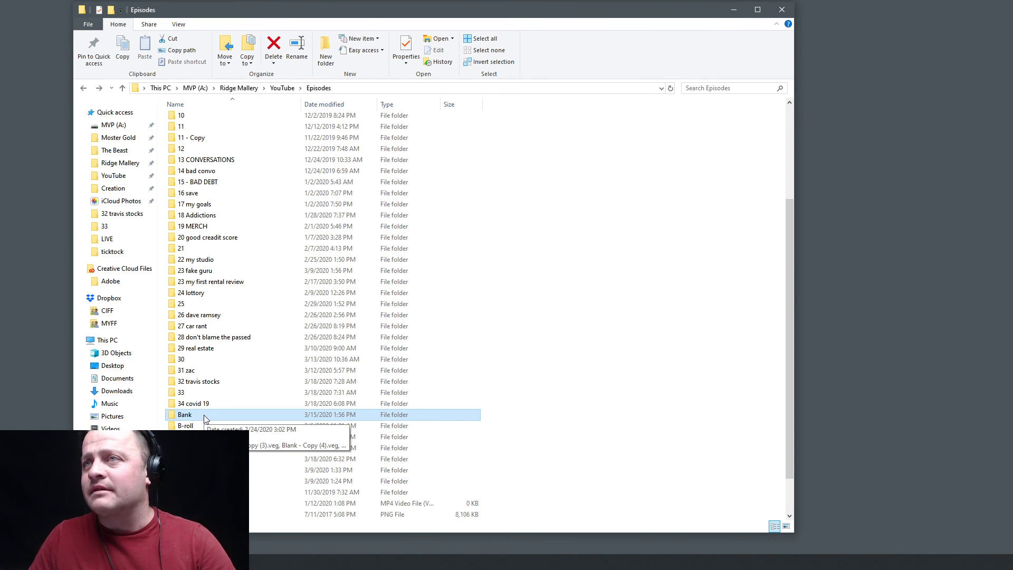
double_click(206, 416)
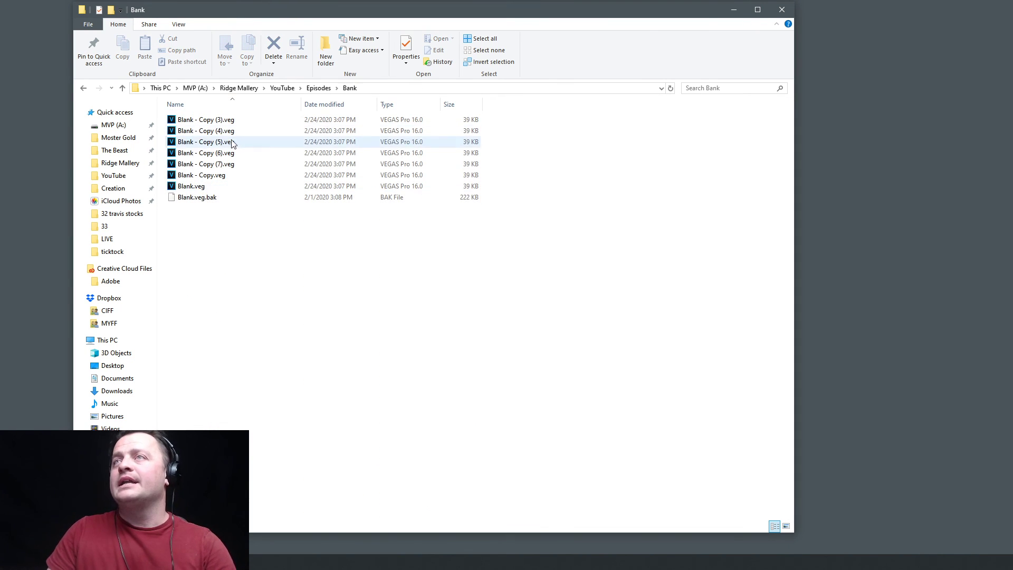
click(209, 121)
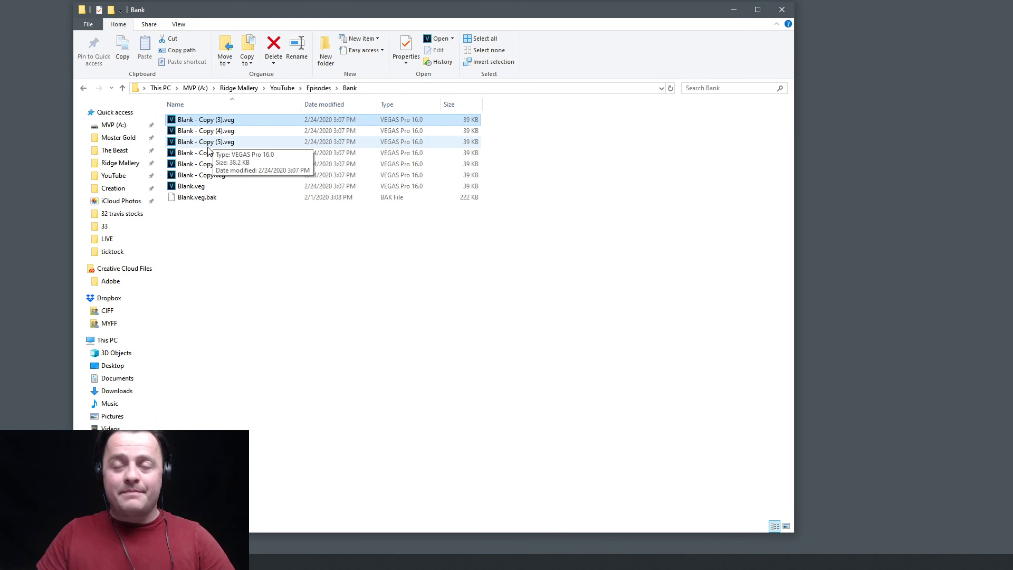
key(ctrl+c)
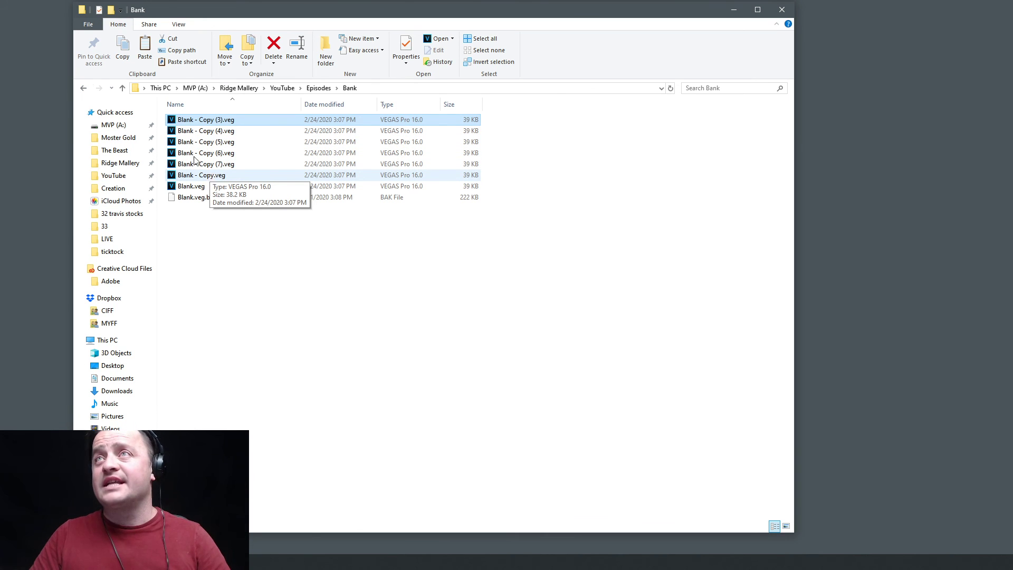
Paste the copied template project into the "34 covid 19" episode folder
click(83, 87)
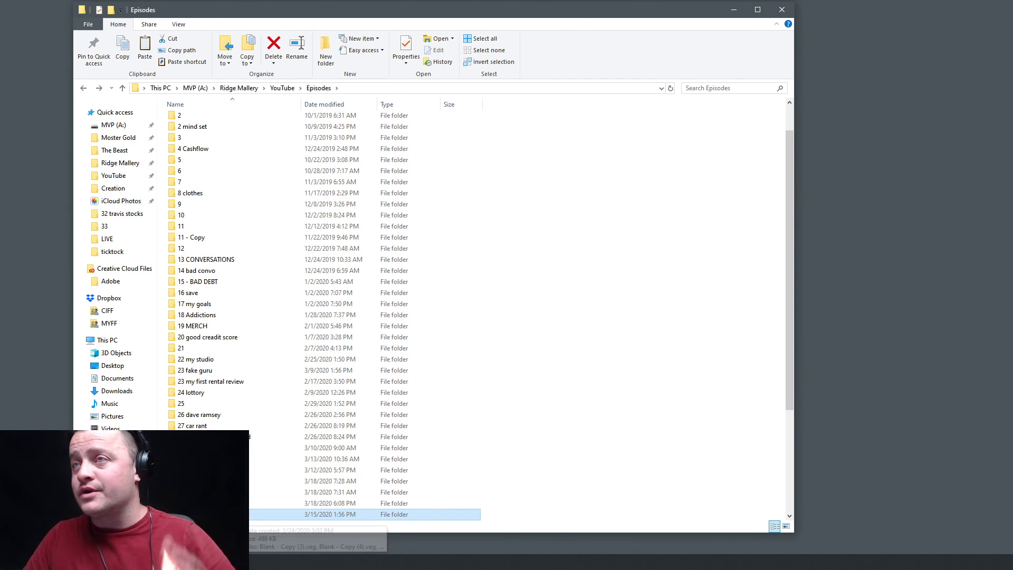
click(222, 503)
key(Return)
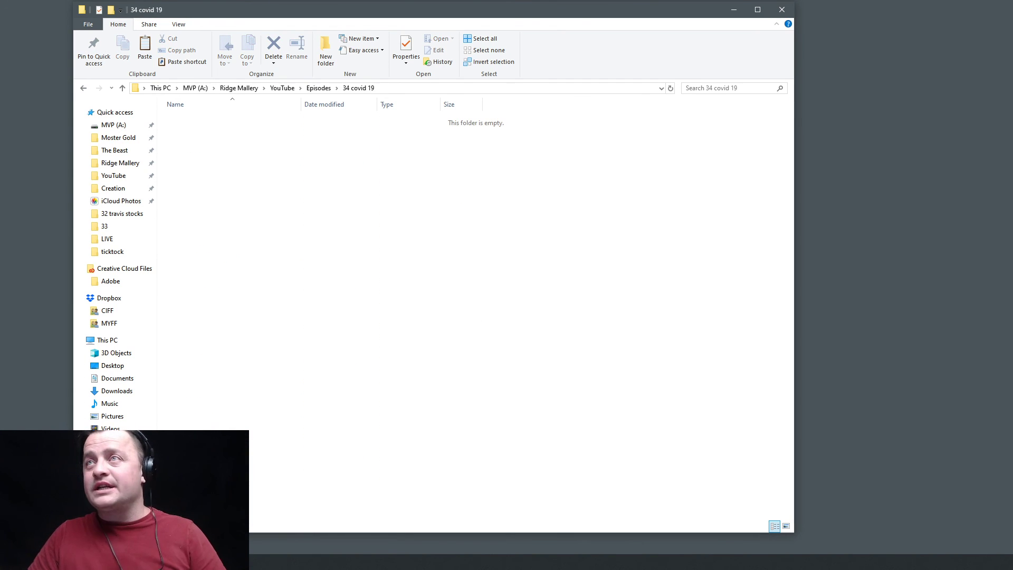
key(ctrl+v)
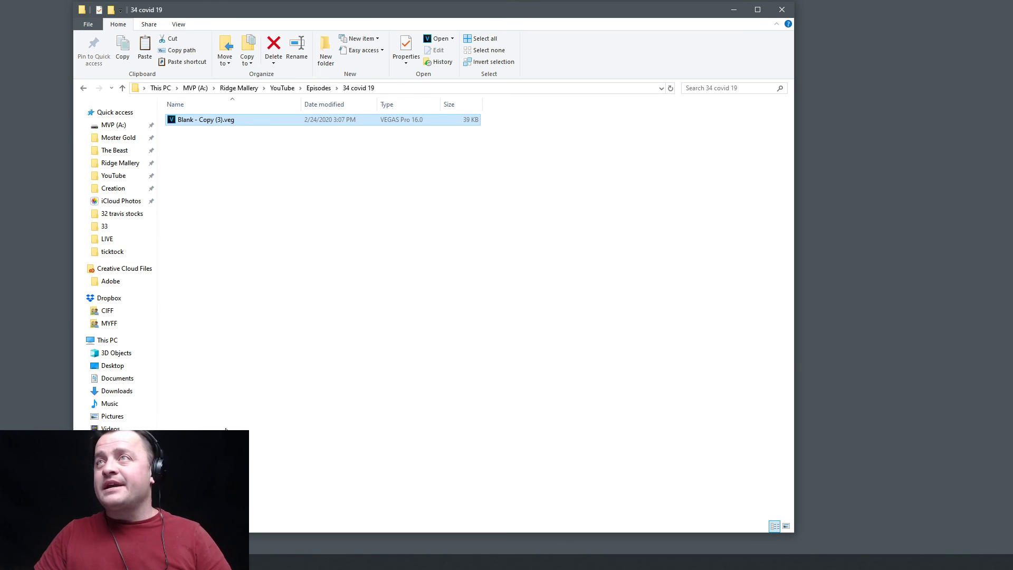
Rename the pasted project file as "34 covid 19.veg"
click(212, 121)
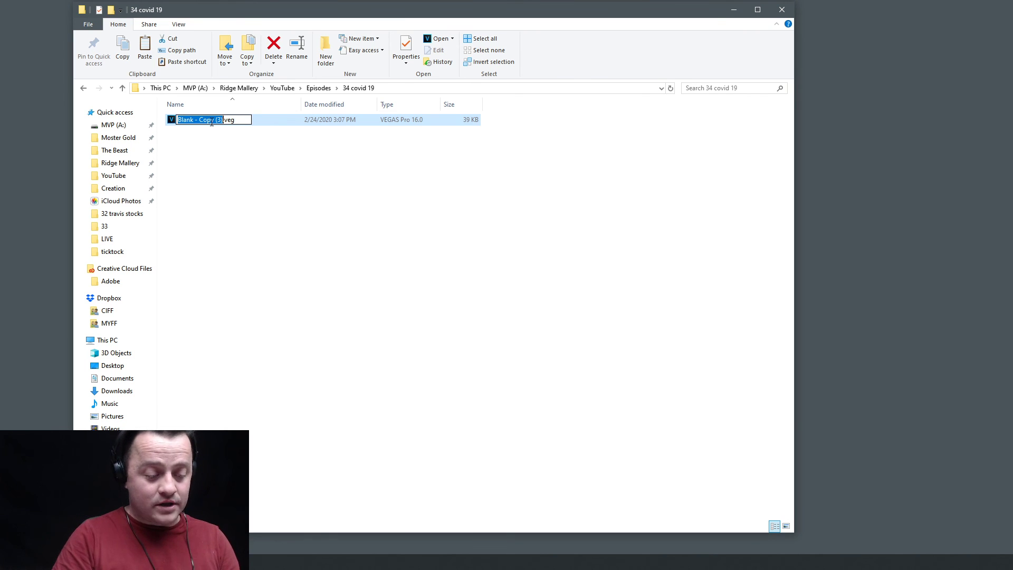
text(33)
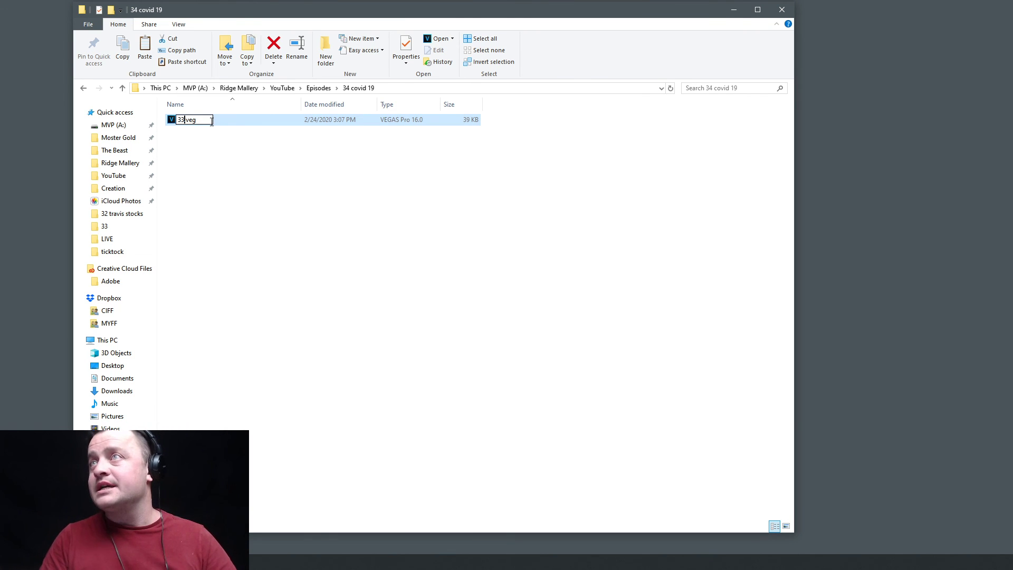
key(BackSpace)
text(4)
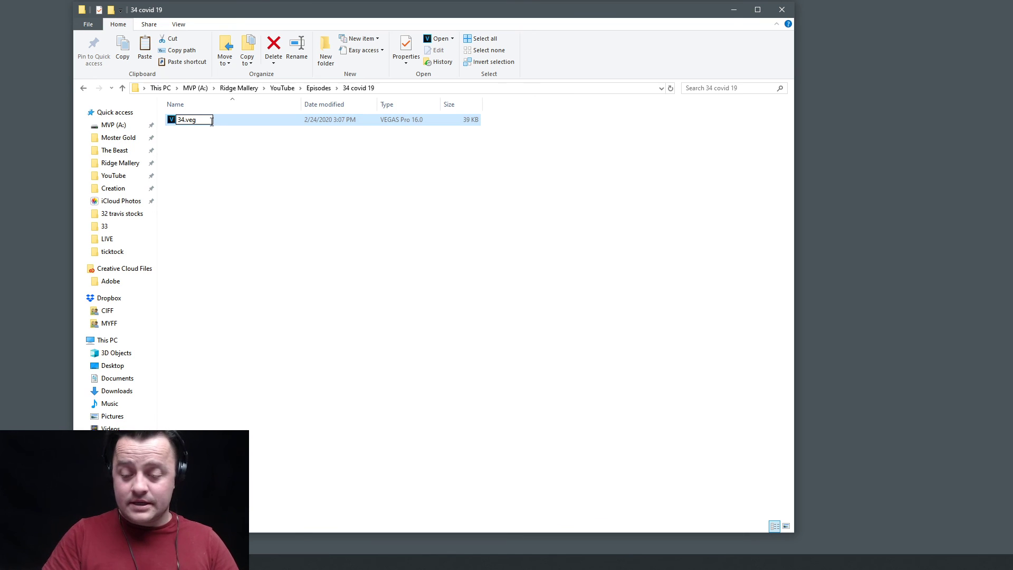
text( cov)
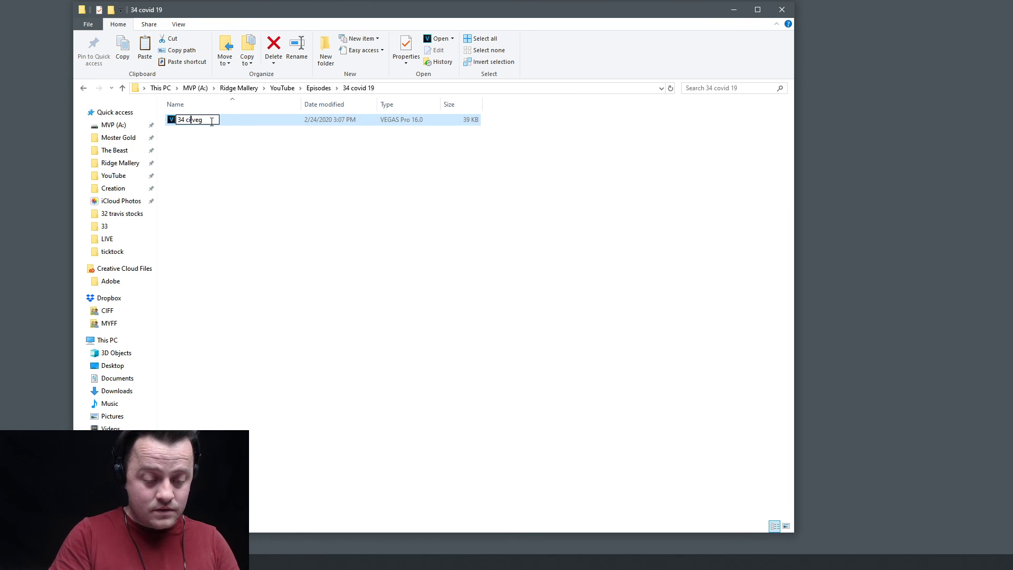
text(id 19)
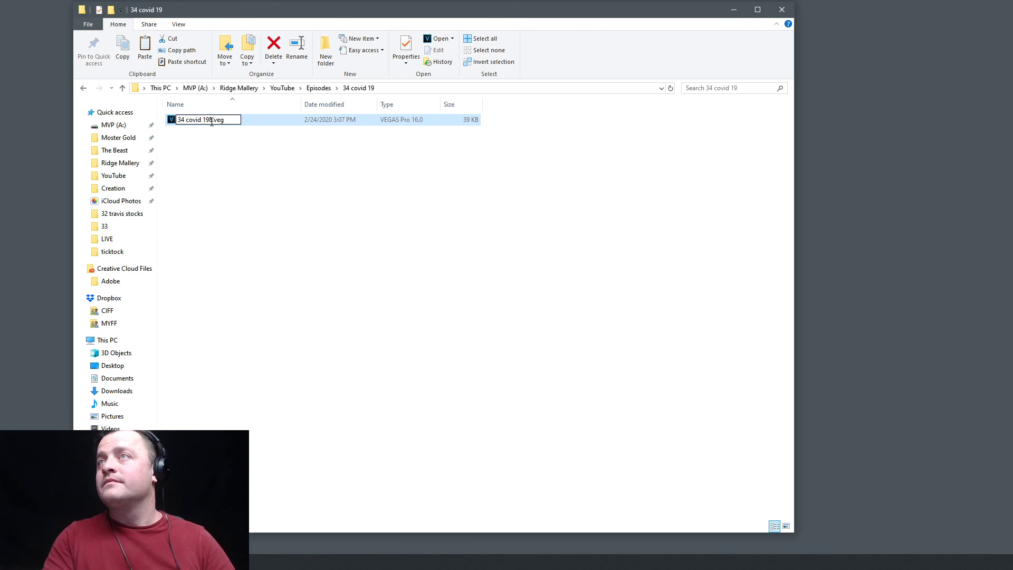
key(Delete)
key(Return)
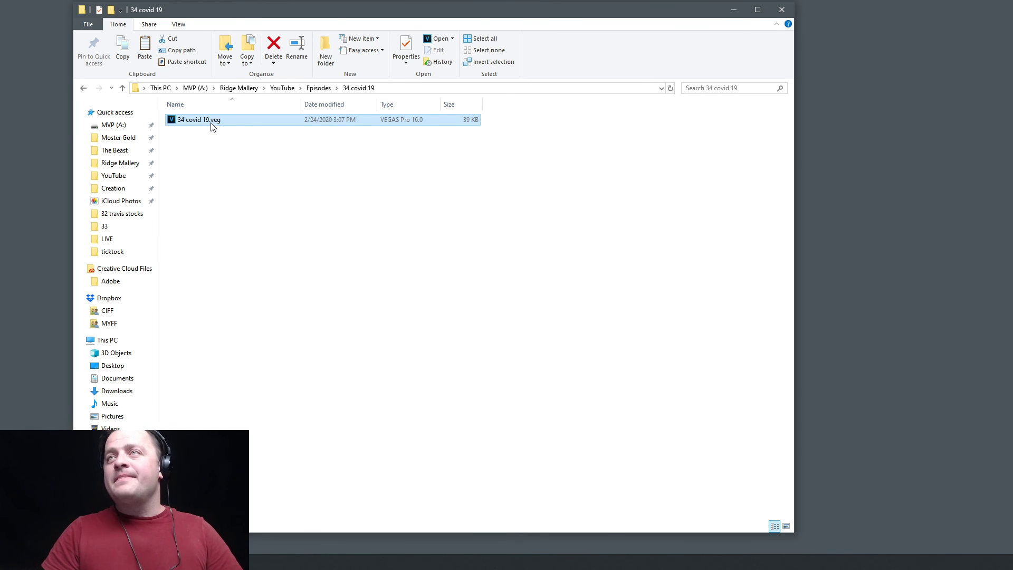
Open the "34 covid 19.veg" project in VEGAS Pro
double_click(213, 120)
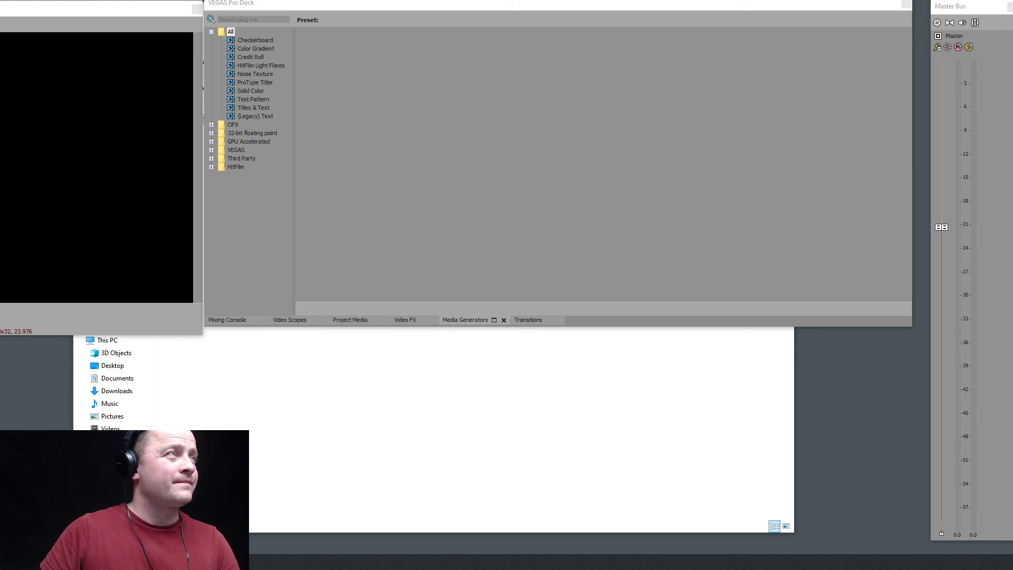
key(space)
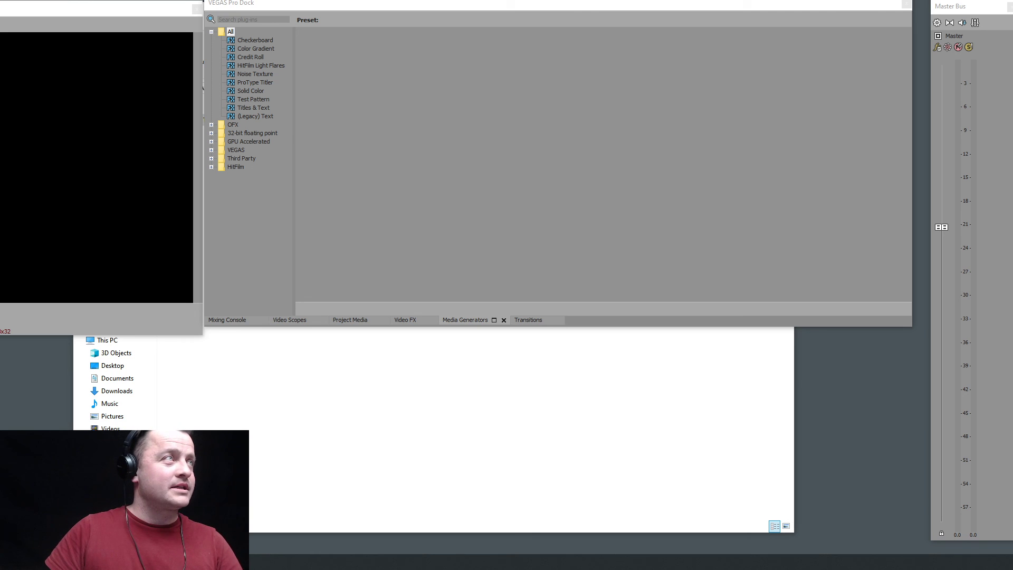
Move the 34 covid 19 folder window aside and bring the Video Preview window fully into view
click(286, 423)
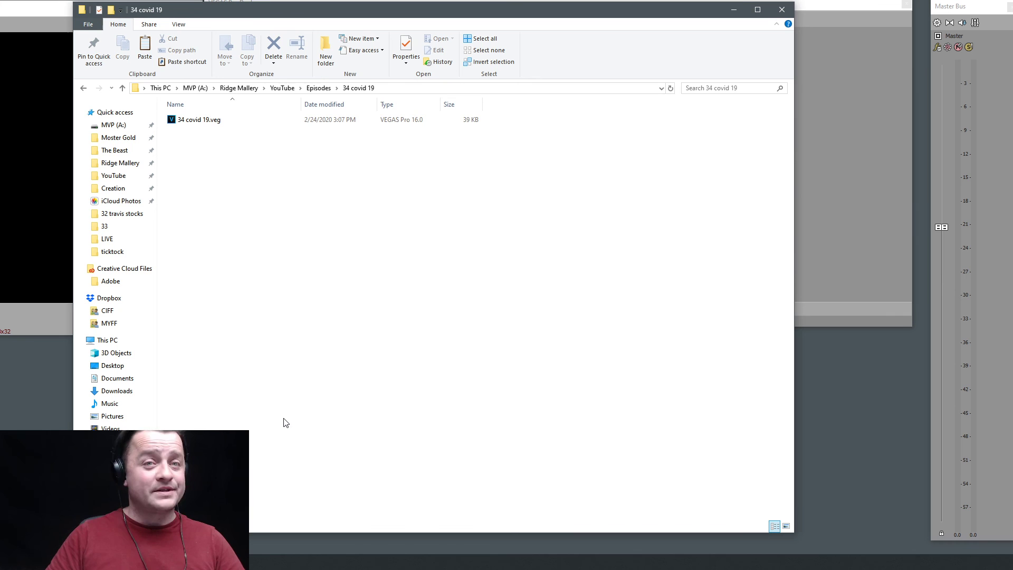
drag(272, 16, 0, 56)
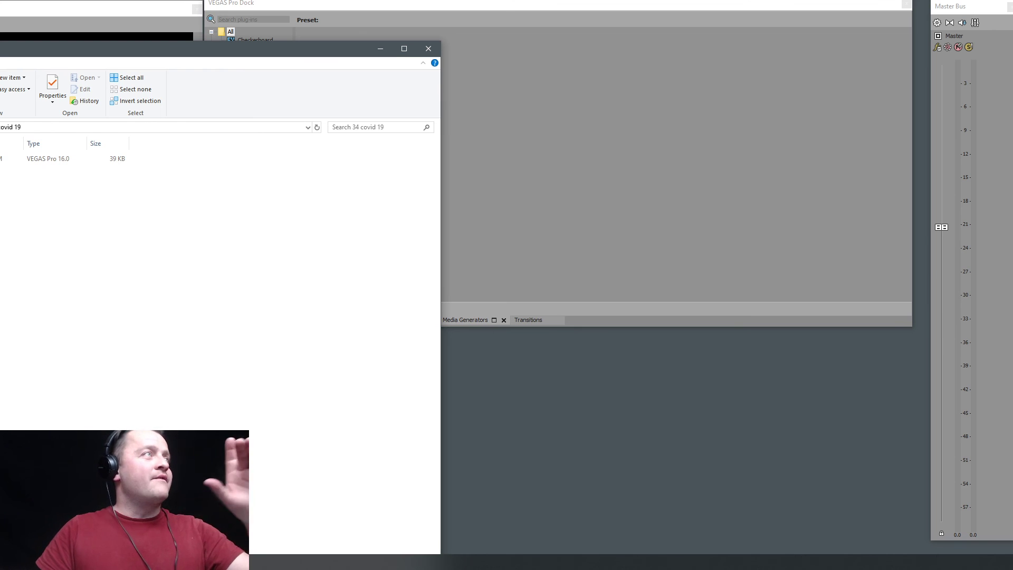
drag(3, 49, 132, 108)
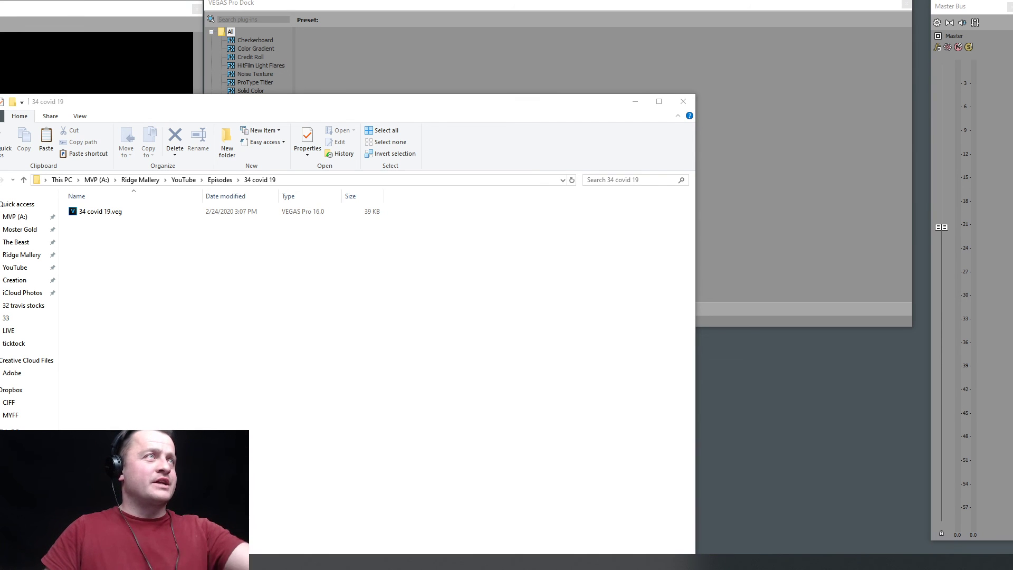
drag(0, 8, 261, 10)
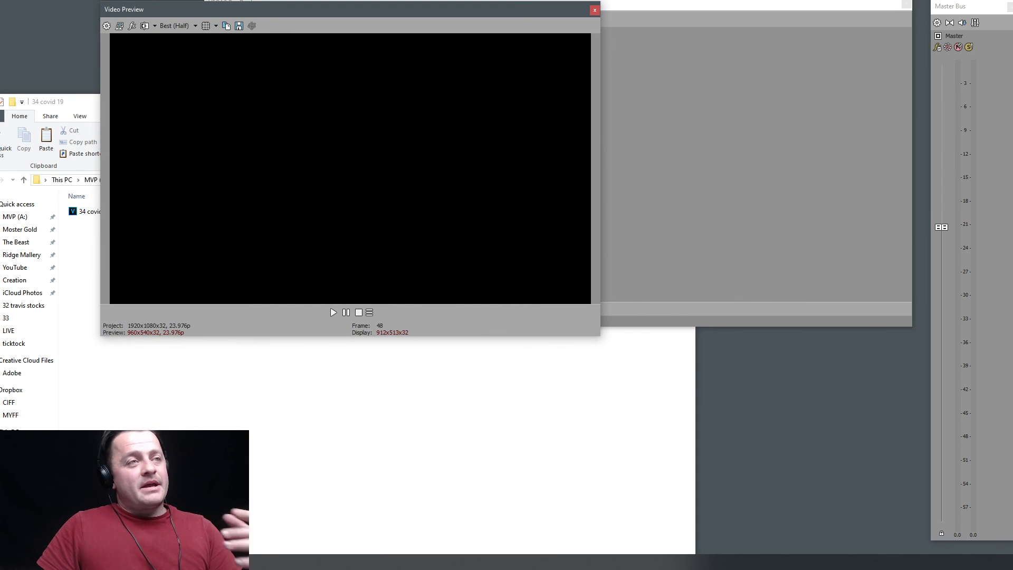
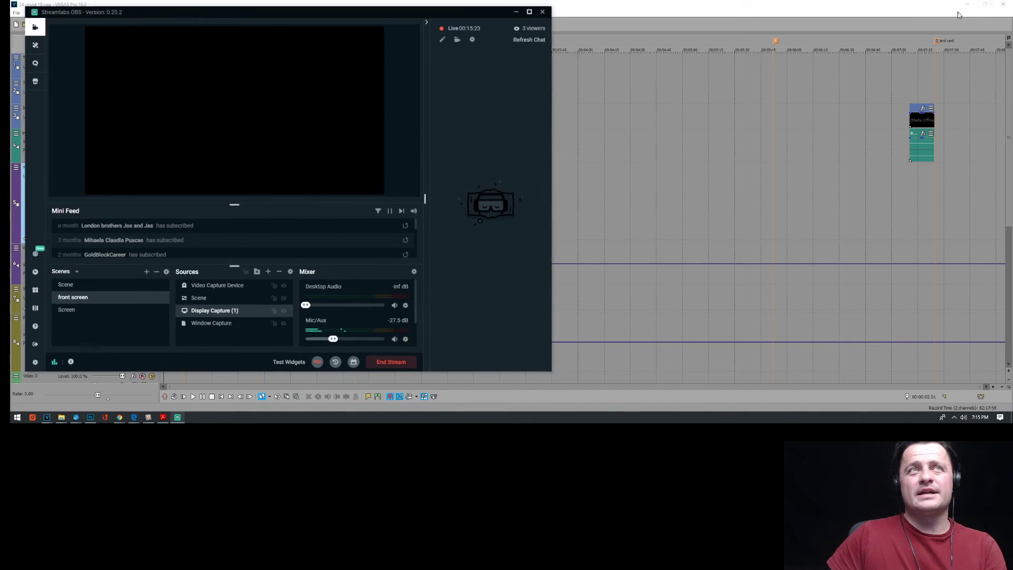
Look through the VEGAS Pro Dock's Mixing Console, Video Scopes, Project Media, Video FX, Media Generators and Transitions views
click(992, 5)
click(516, 12)
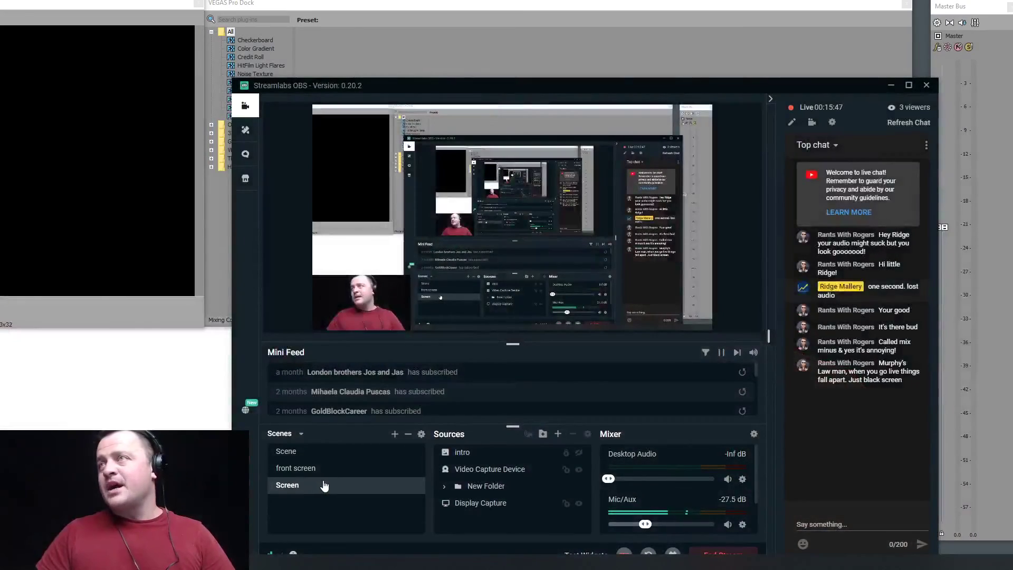
click(761, 48)
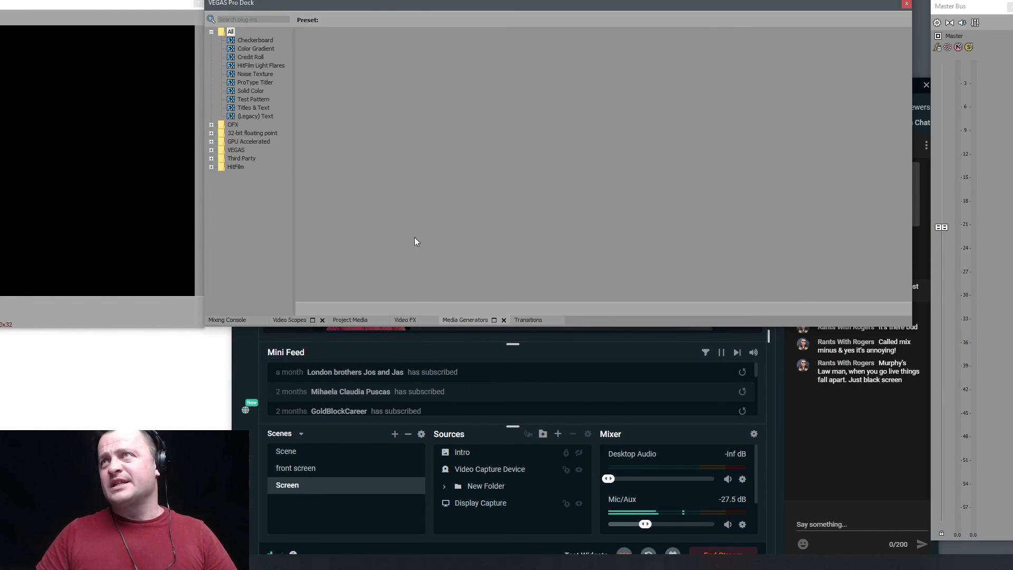
click(236, 319)
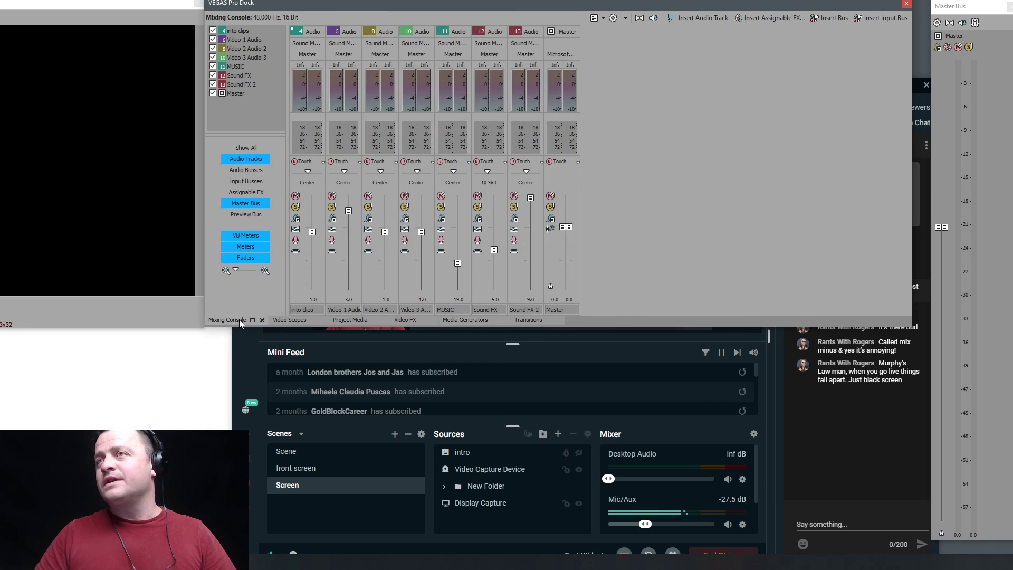
click(305, 319)
click(367, 321)
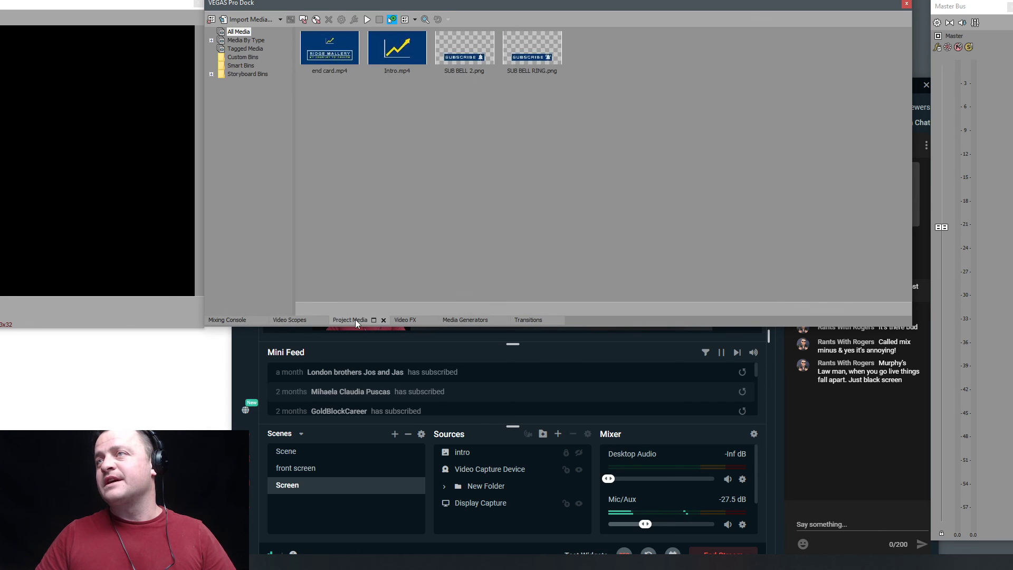
click(301, 318)
click(363, 320)
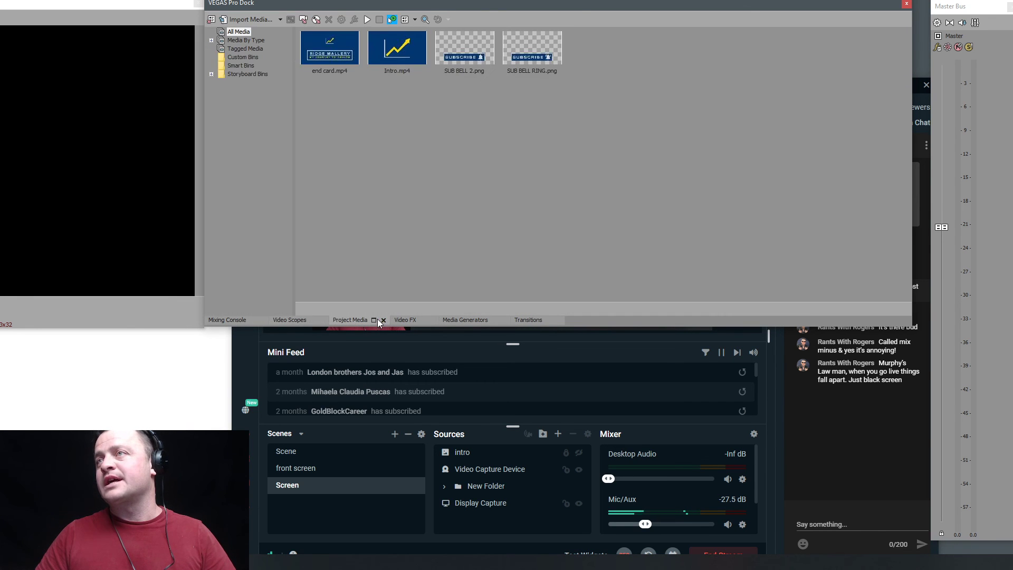
click(405, 320)
click(470, 321)
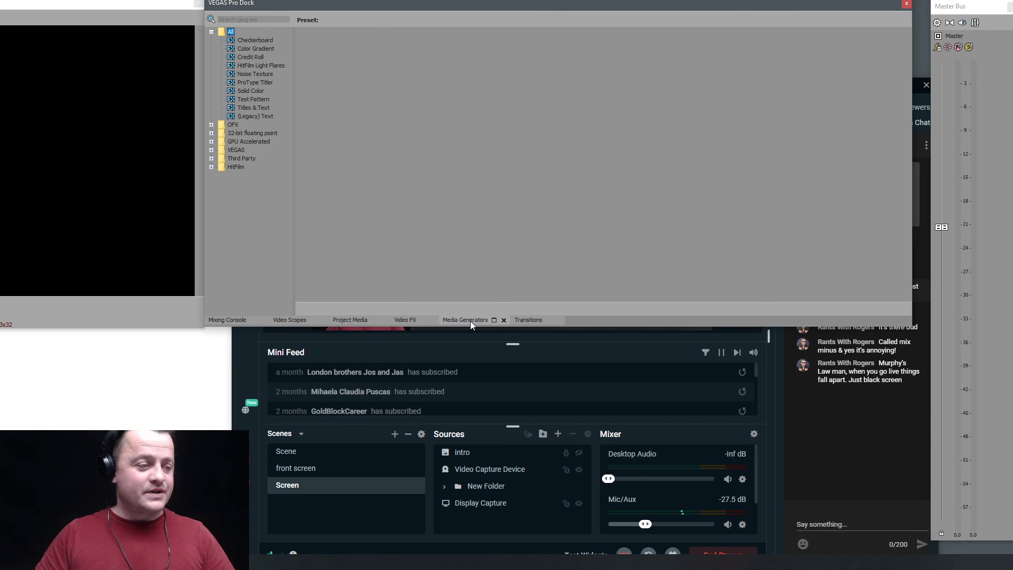
click(525, 320)
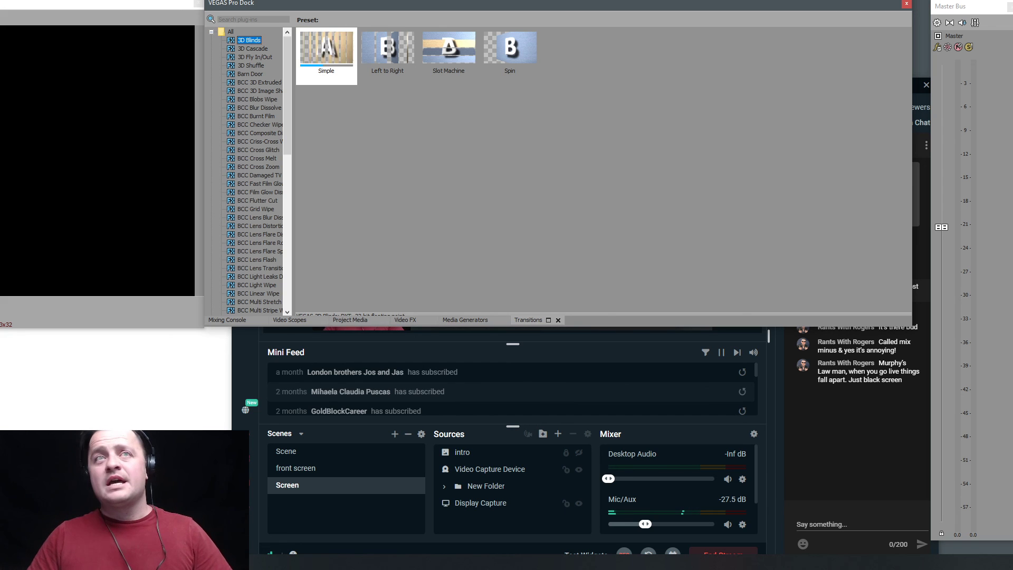
Switch to Streamlabs OBS and select the front screen scene
click(464, 352)
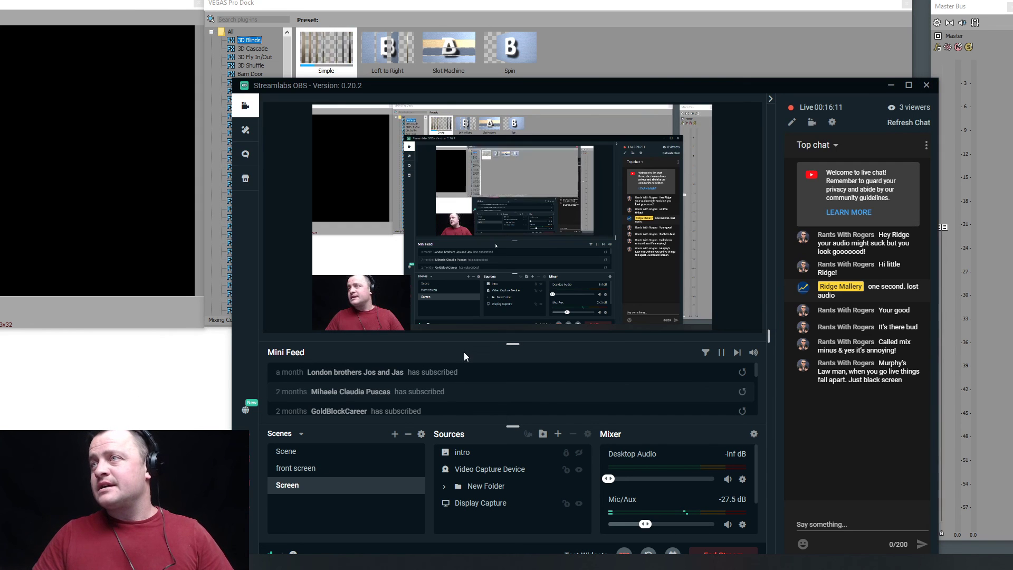
click(306, 468)
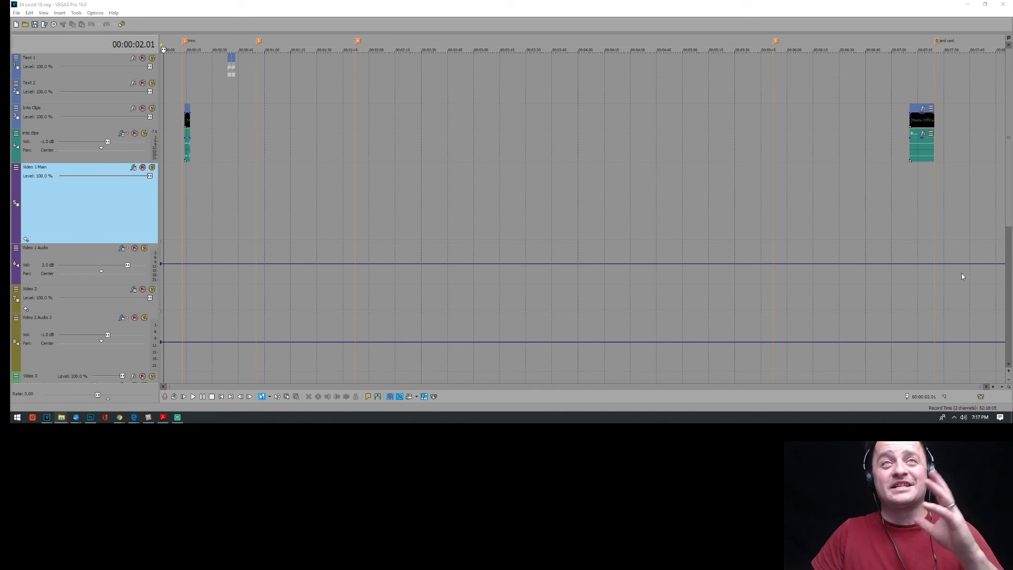
In VEGAS Pro, place the main camera clip on the Video 1 Main track and clip 00007 on the Video 2 track
click(874, 214)
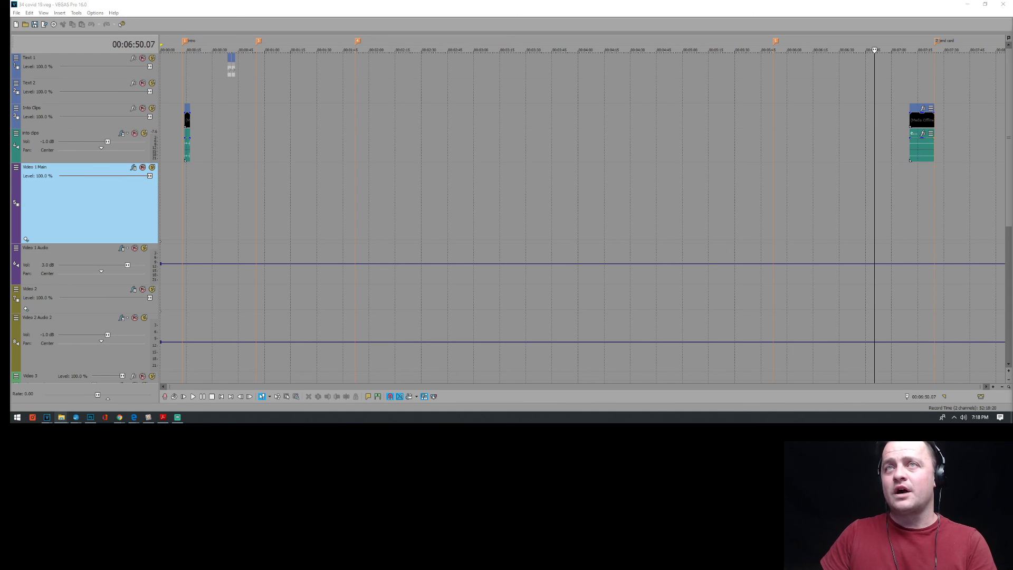
drag(255, 213, 321, 219)
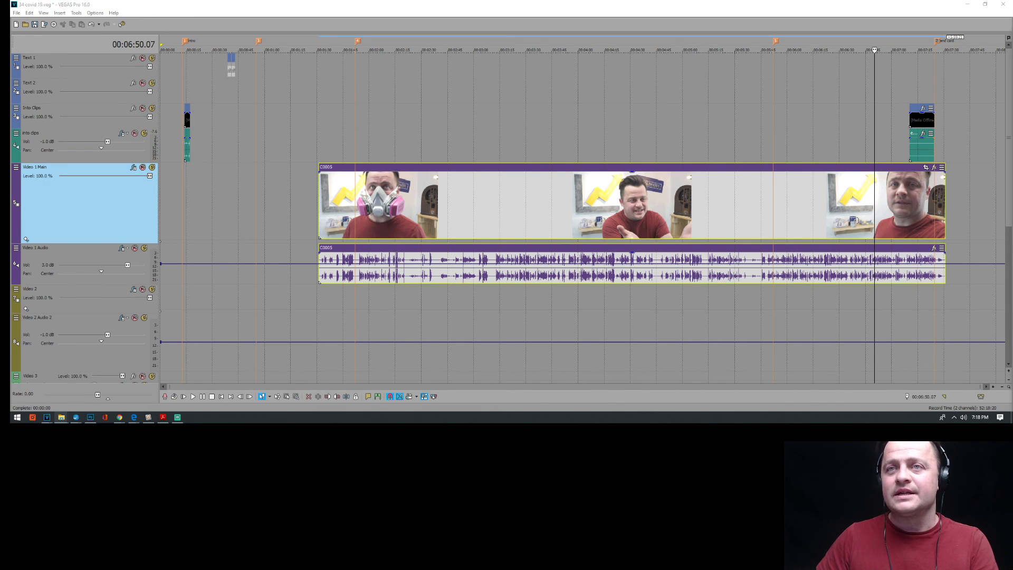
drag(702, 373, 277, 311)
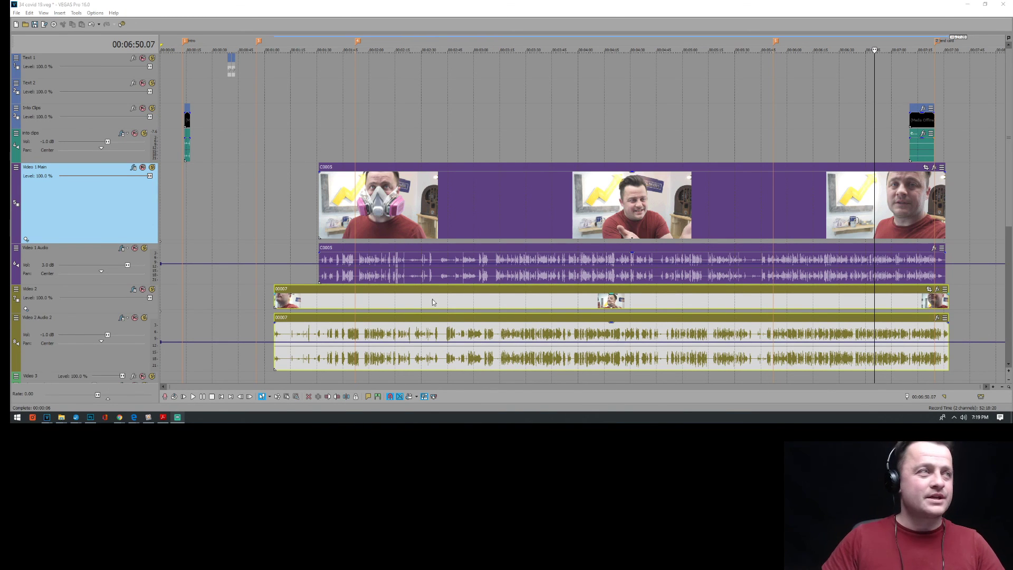
Shift clip 00007 on the Video 2 track earlier to roughly line its audio waveform up with the main camera clip
click(318, 305)
scroll(337, 305, up, 5)
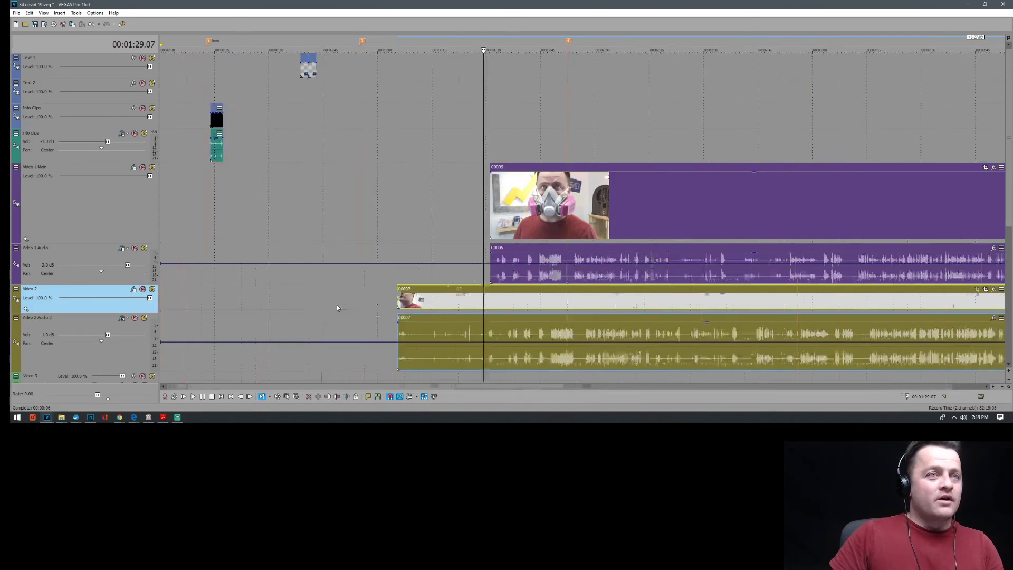
click(742, 300)
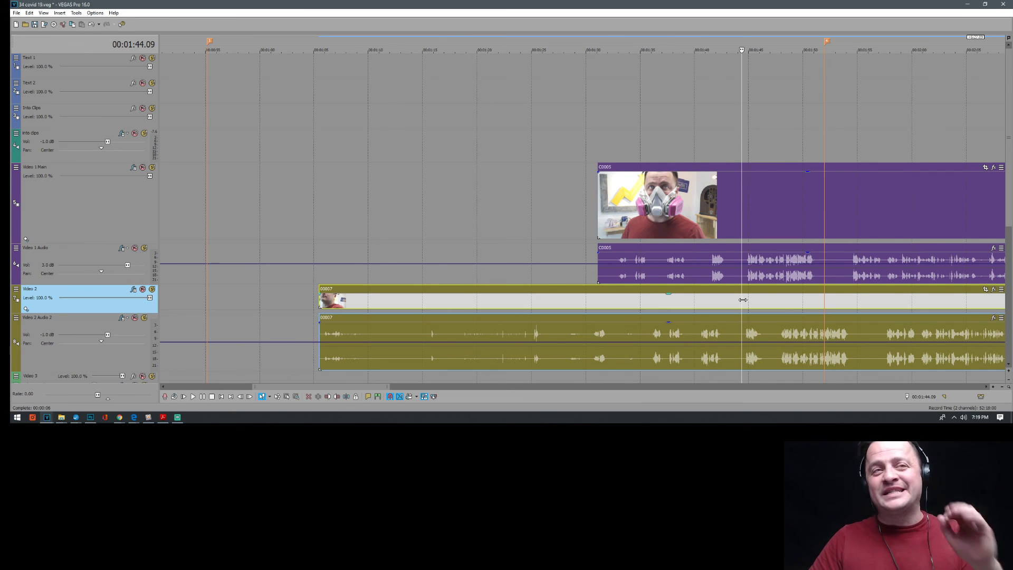
drag(782, 302, 758, 303)
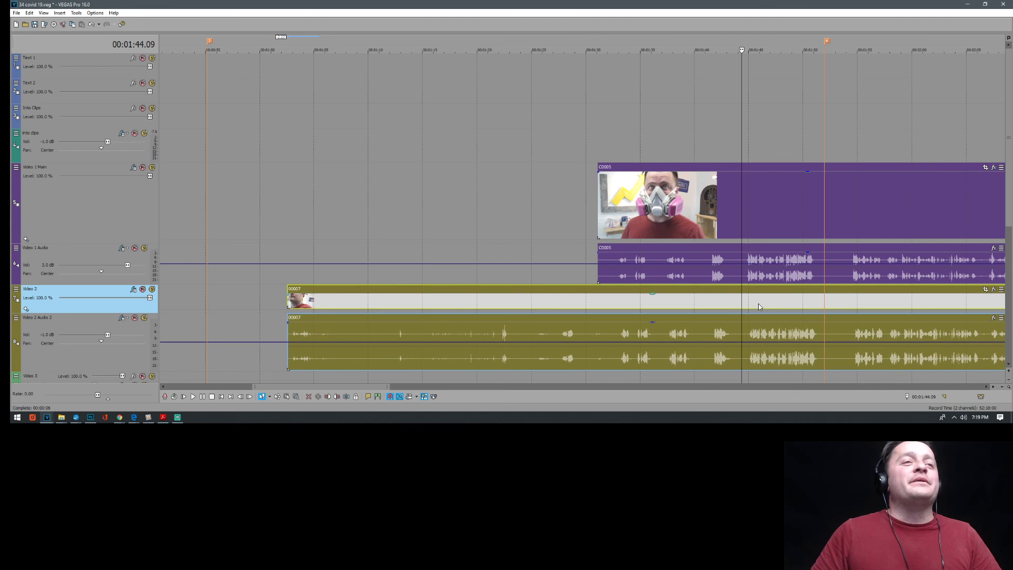
Refine the position of clip 00007 against the Video 1 Audio waveform around 00:02:19
scroll(760, 302, down, 3)
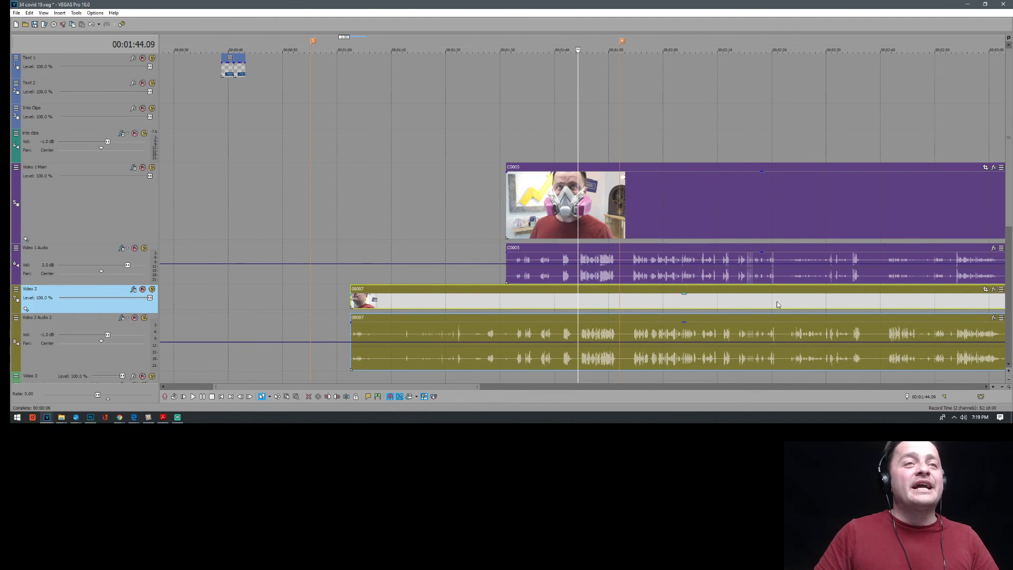
click(767, 307)
scroll(763, 296, up, 5)
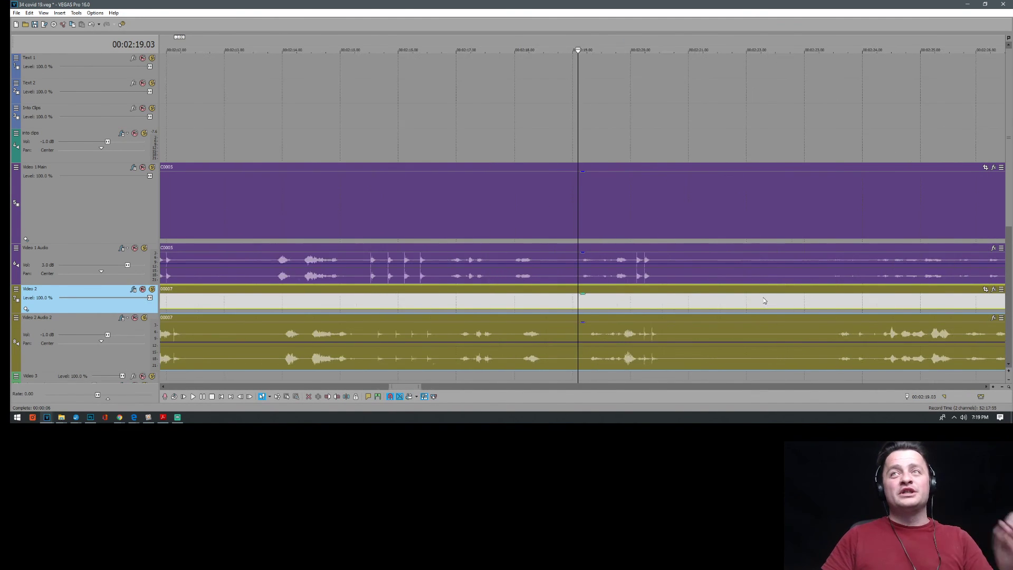
click(549, 108)
drag(660, 305, 654, 306)
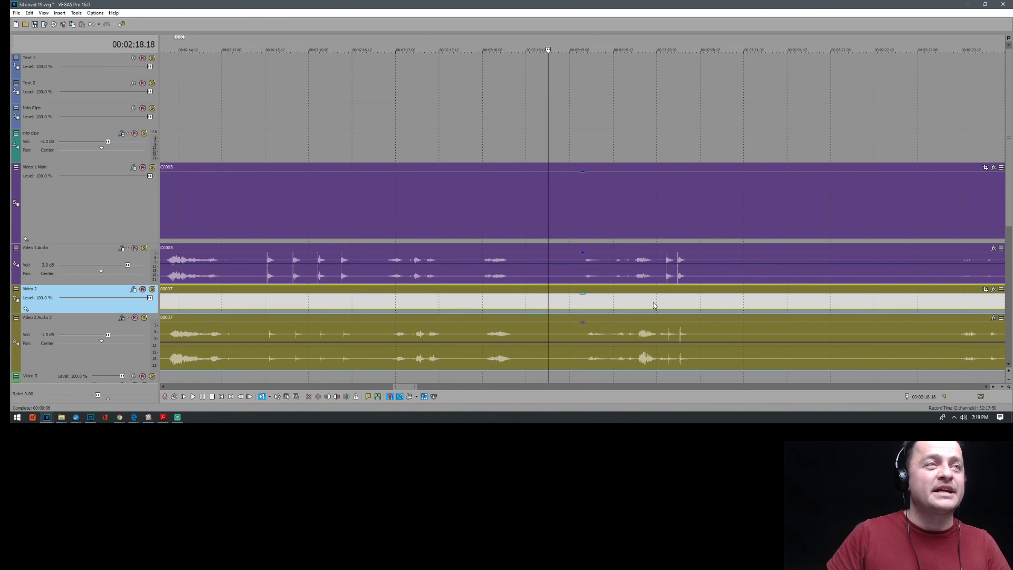
Play the timeline from about 00:02:10 to 00:02:22 to check the sync between the two camera clips
click(231, 122)
scroll(237, 121, down, 2)
click(431, 128)
key(space)
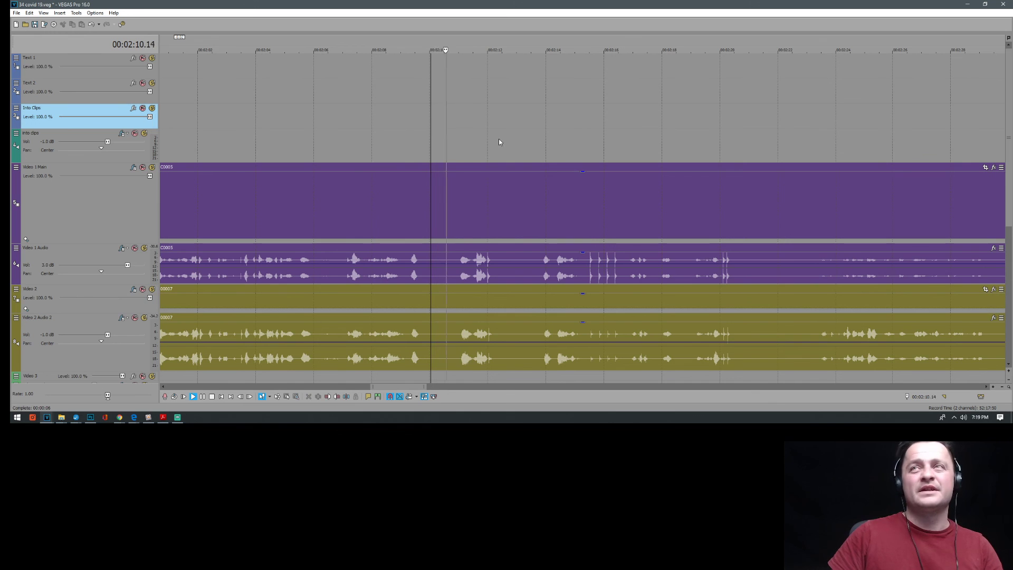
scroll(605, 168, up, 2)
scroll(606, 167, up, 1)
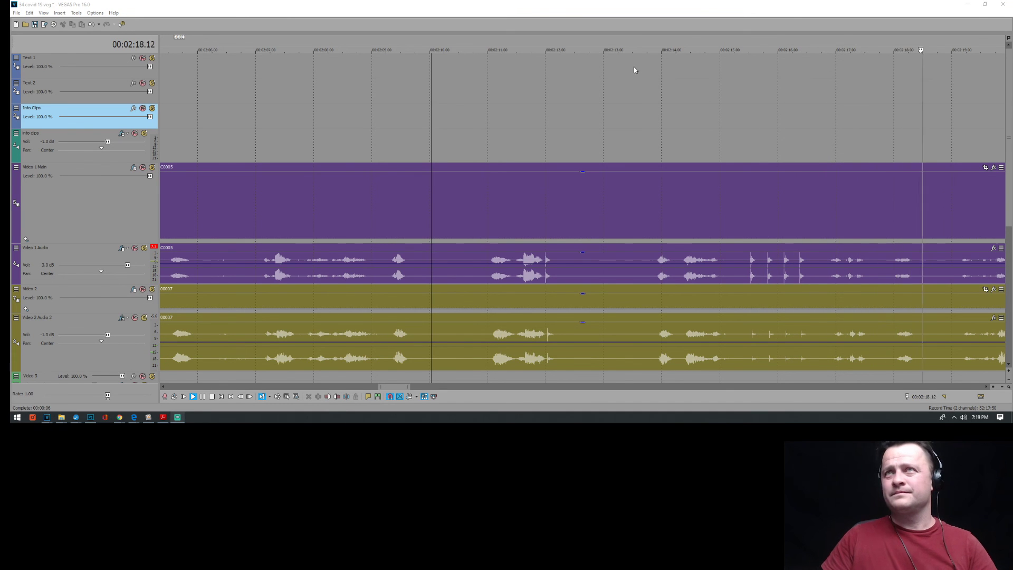
scroll(792, 130, down, 2)
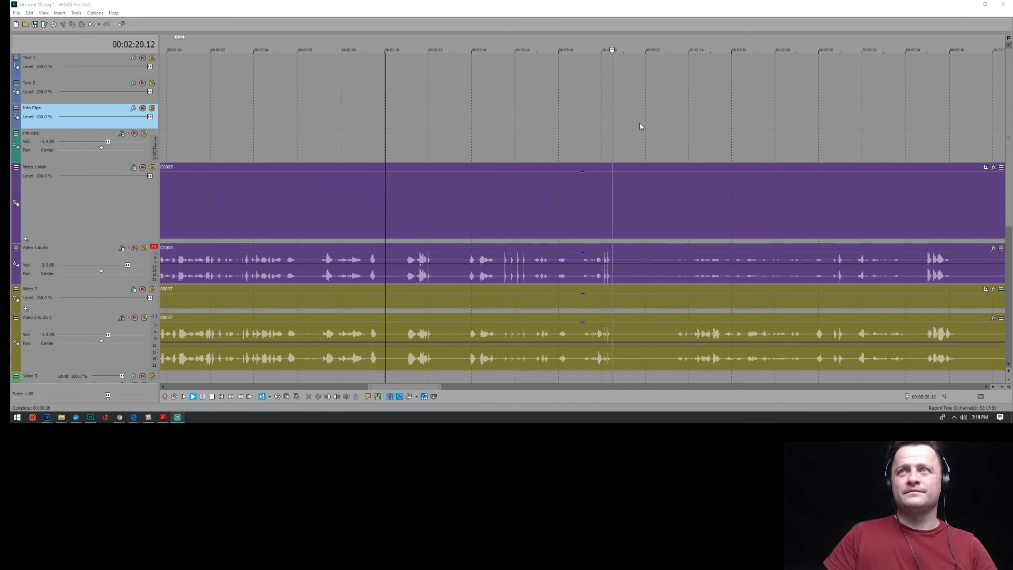
click(450, 150)
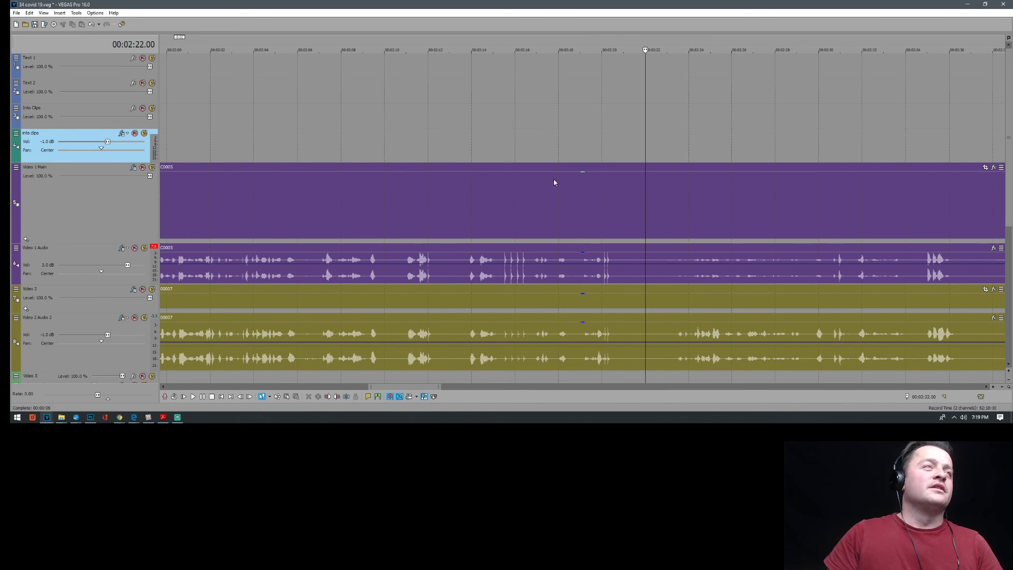
Shift clip 00007 slightly earlier to match its sharp audio spikes near 00:02:15.13 to those in Video 1 Audio
click(502, 299)
scroll(499, 299, up, 6)
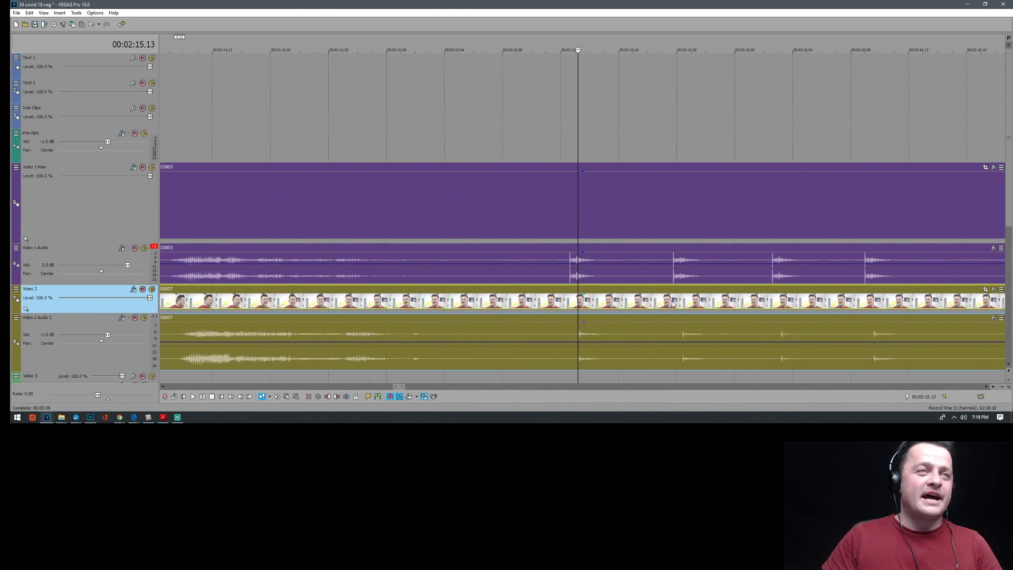
drag(669, 290, 654, 294)
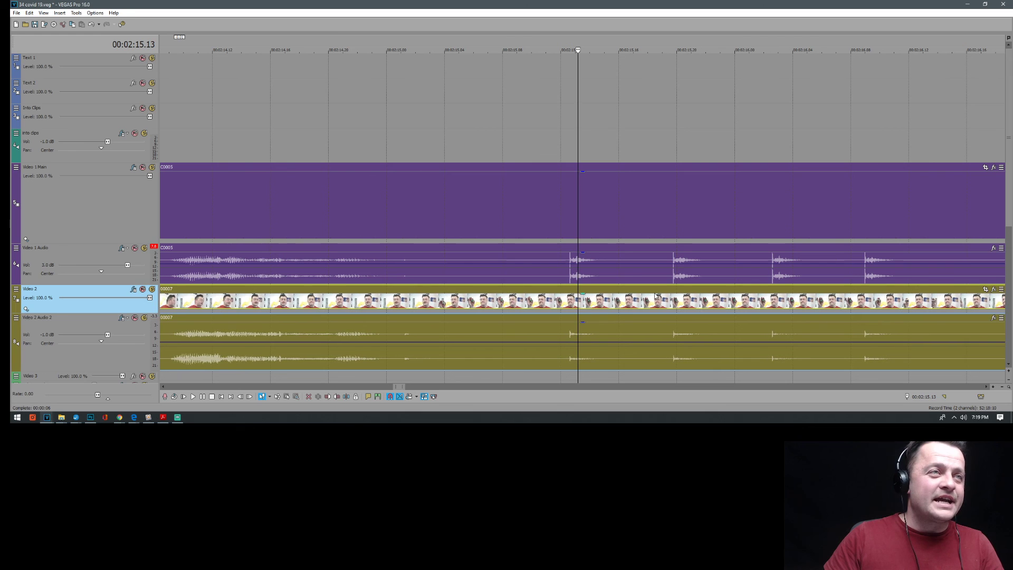
Fine-tune clip 00007 at waveform level so its audio peaks coincide with the main camera clip's around 00:02:15.13
scroll(560, 290, up, 5)
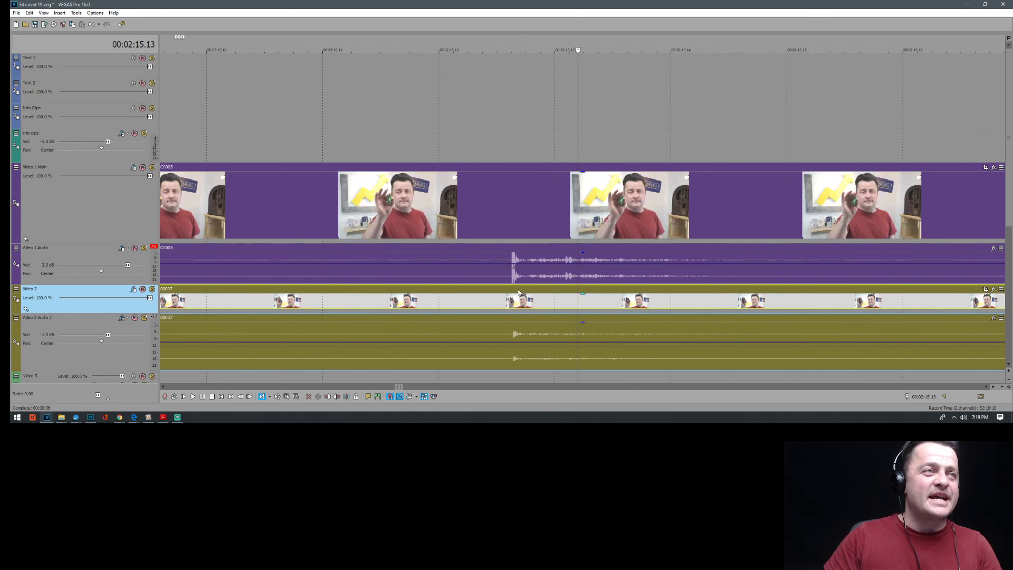
scroll(509, 300, up, 3)
drag(717, 303, 671, 301)
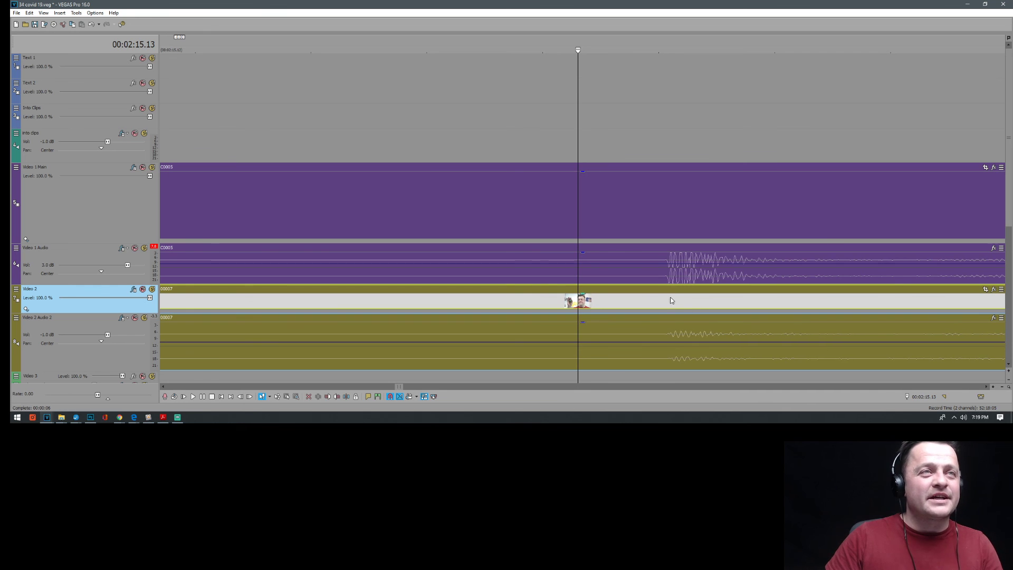
scroll(682, 299, up, 4)
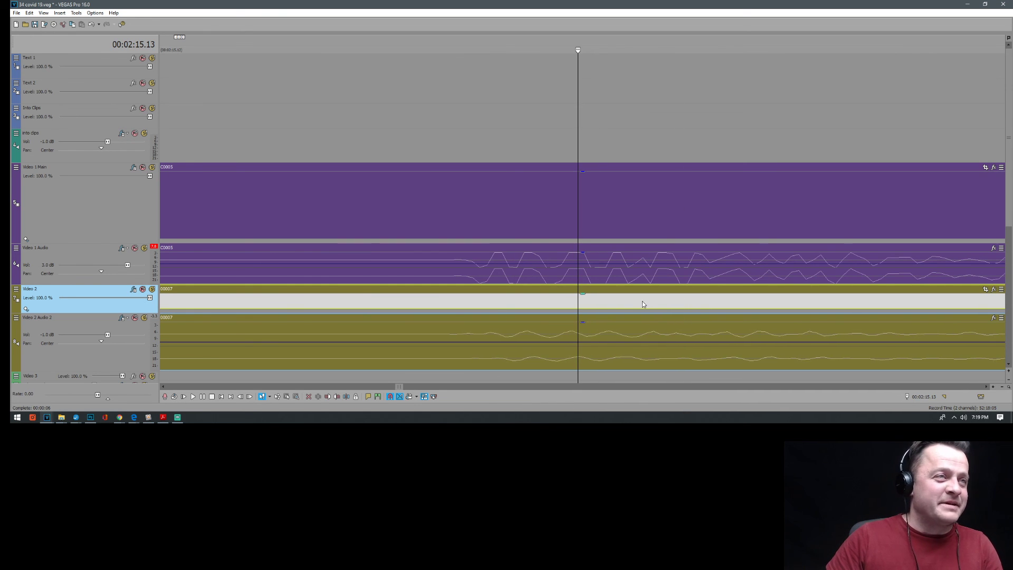
mouse_move(630, 304)
mouse_down()
mouse_move(620, 305)
mouse_move(639, 301)
mouse_up()
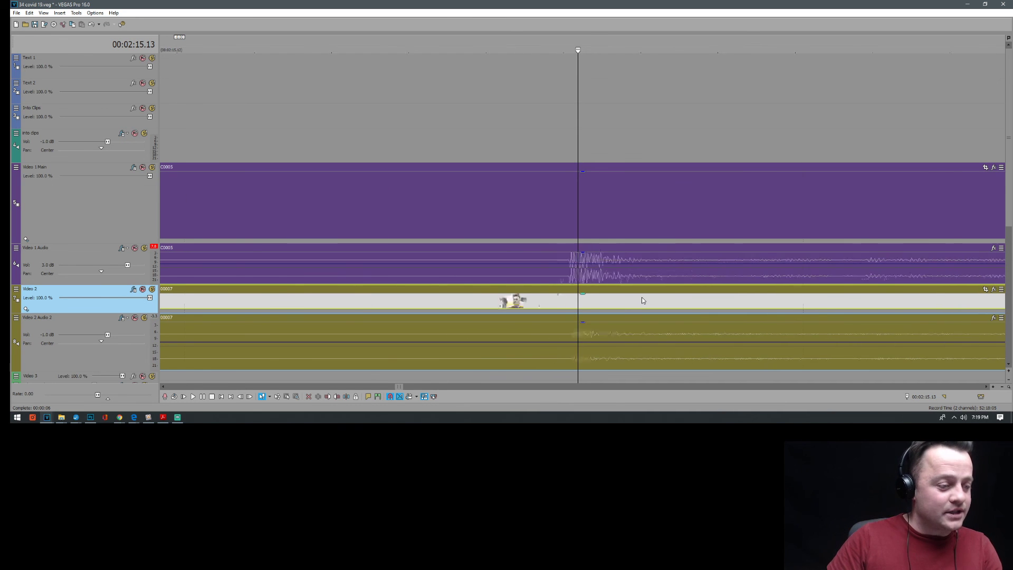
scroll(642, 297, down, 10)
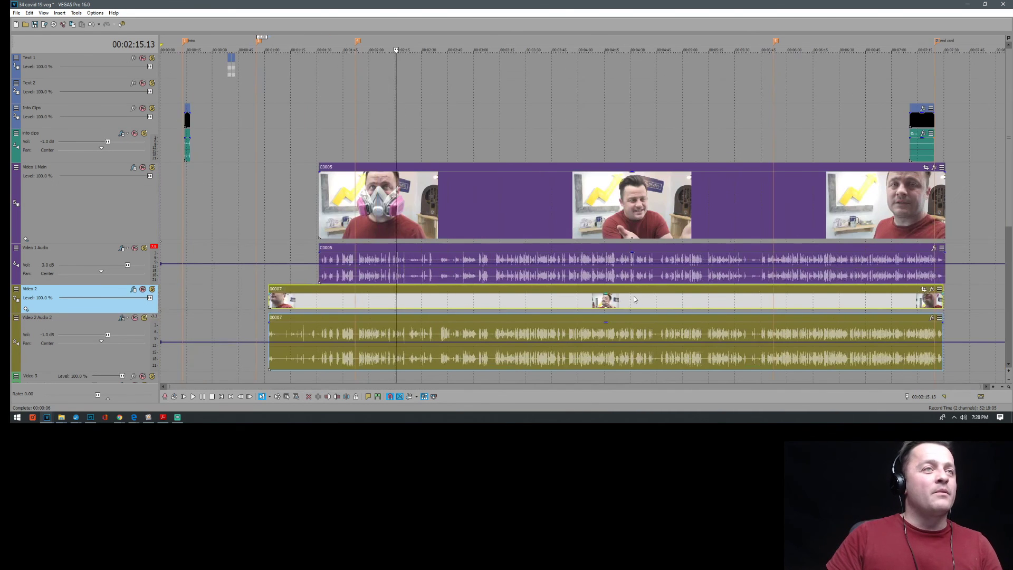
click(451, 305)
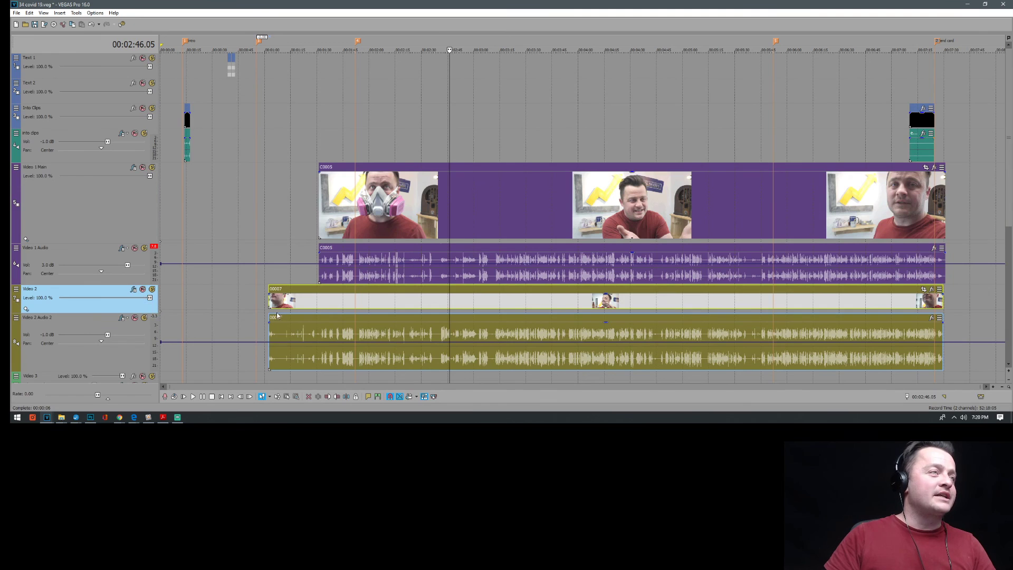
Select the C0005 video and audio together with clip 00007 and remove them from their groups
click(381, 276)
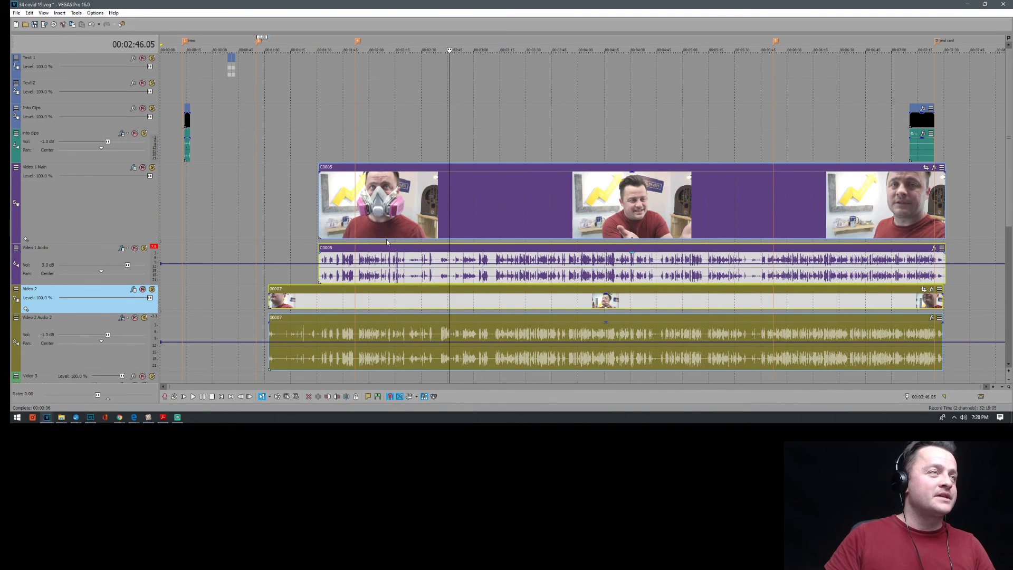
click(386, 225)
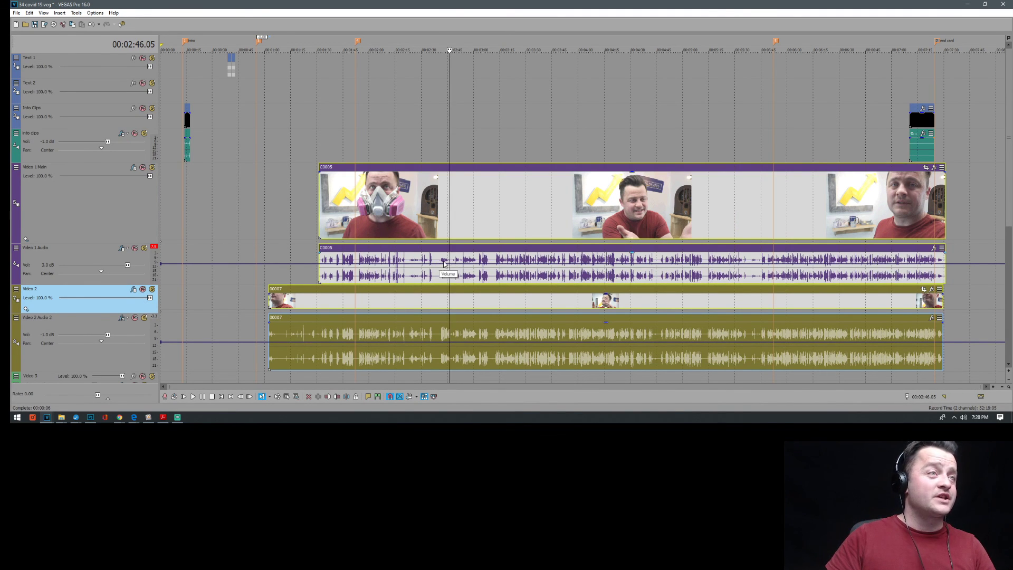
right_click(565, 309)
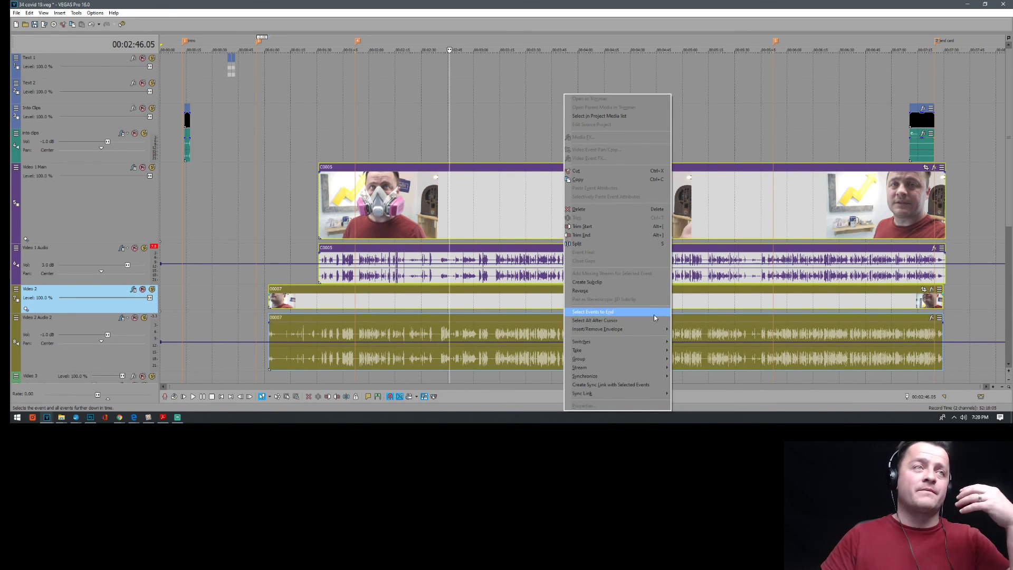
mouse_move(655, 359)
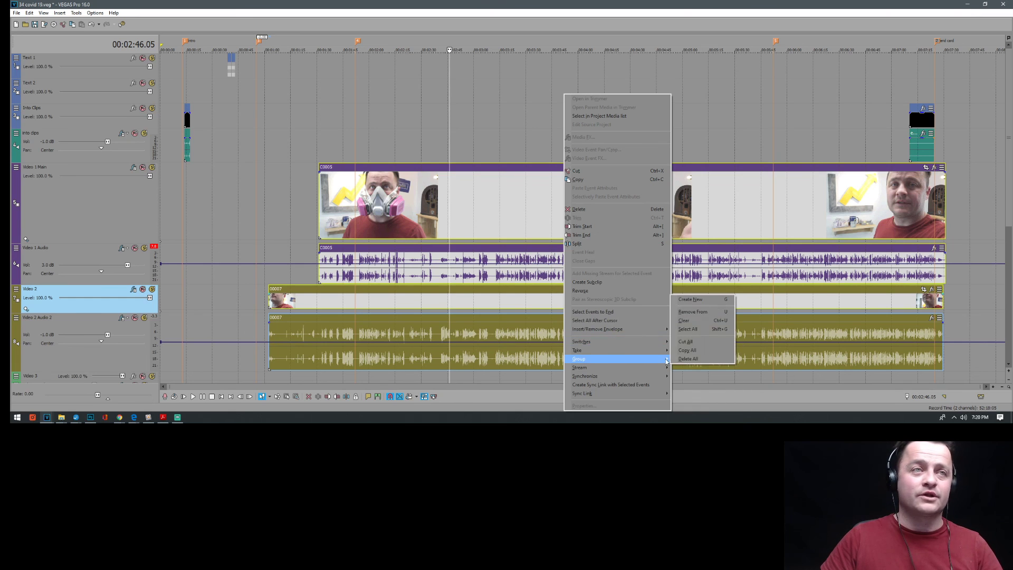
click(703, 317)
Delete clip 00007's audio and trim the start of its video to match the start of C0005
click(690, 331)
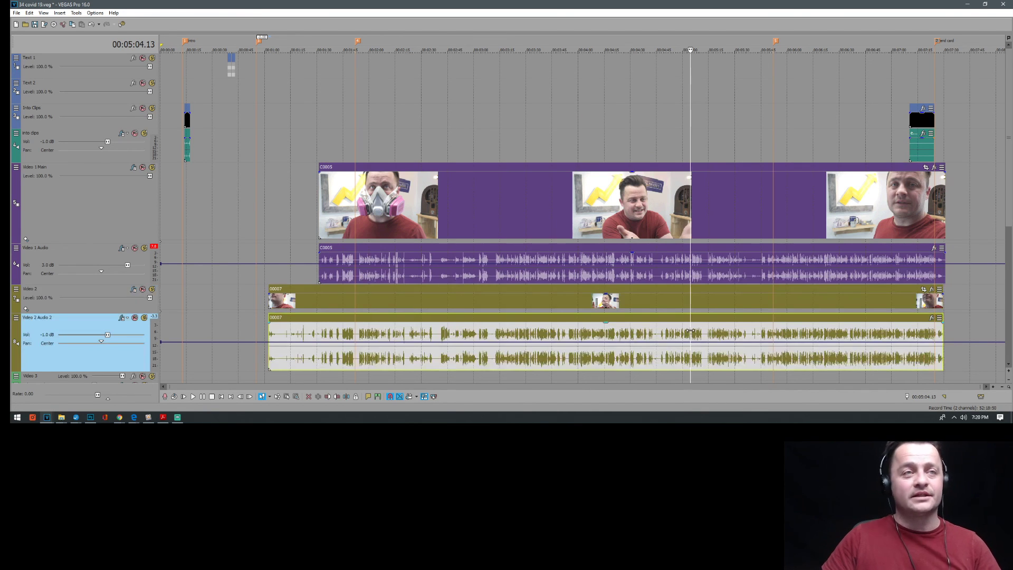
key(Delete)
drag(266, 297, 320, 299)
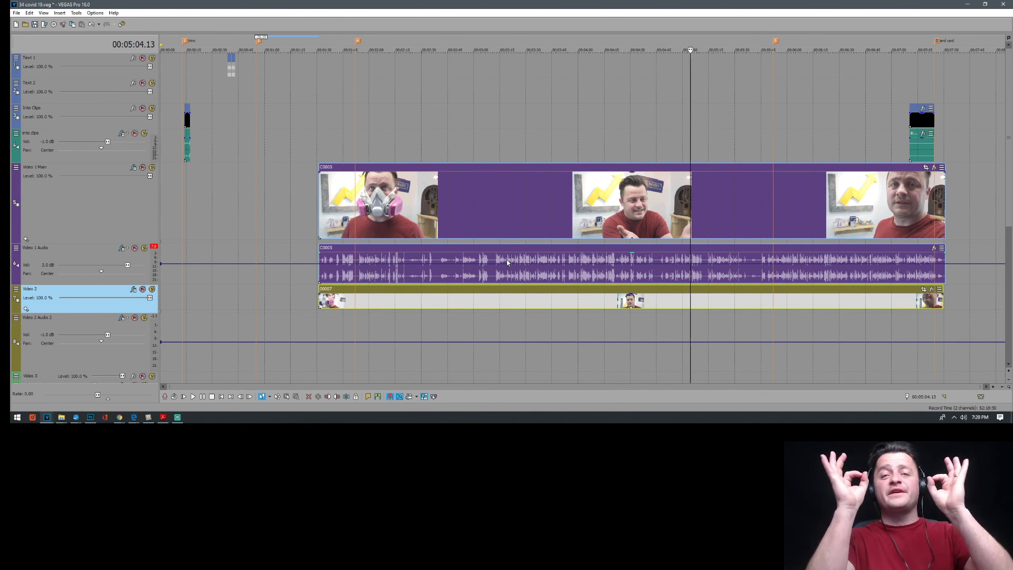
Move the synced C0005 and 00007 clips together to start at about 00:00:20, shortly after the intro clip
drag(465, 192, 360, 232)
click(191, 227)
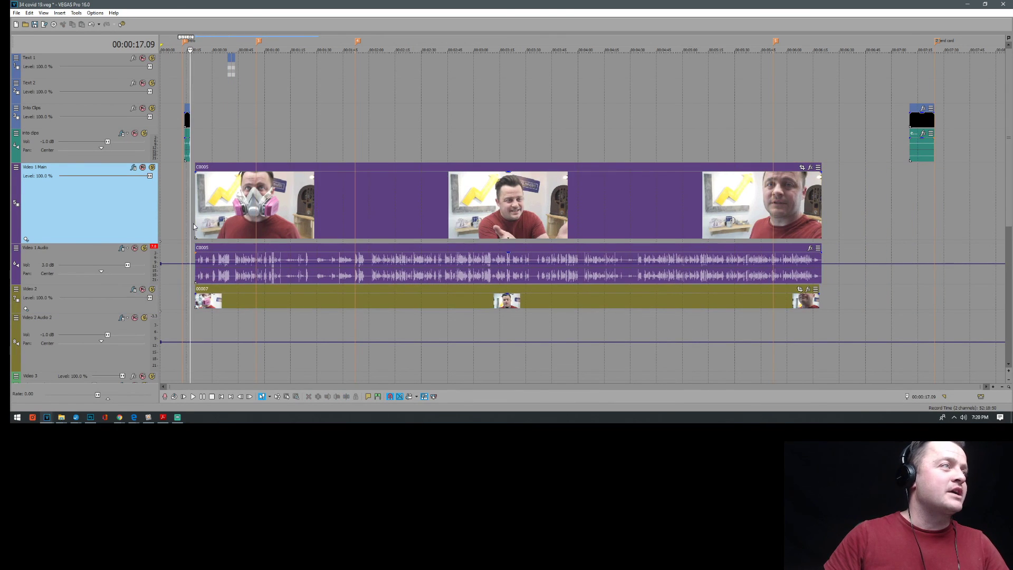
scroll(192, 227, up, 5)
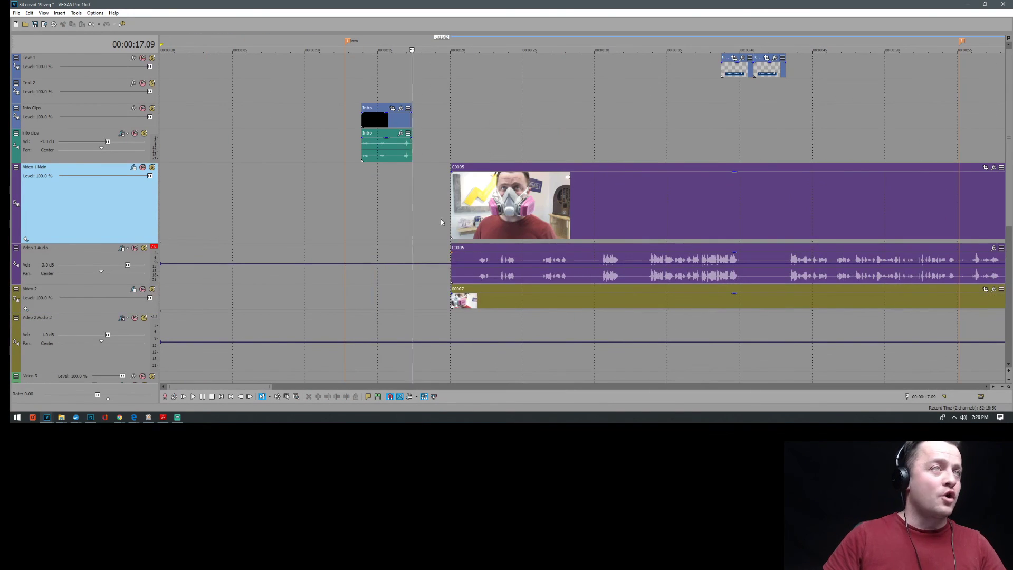
Play through the opening of the footage and split the synced clips at 00:00:33.12
click(478, 220)
key(space)
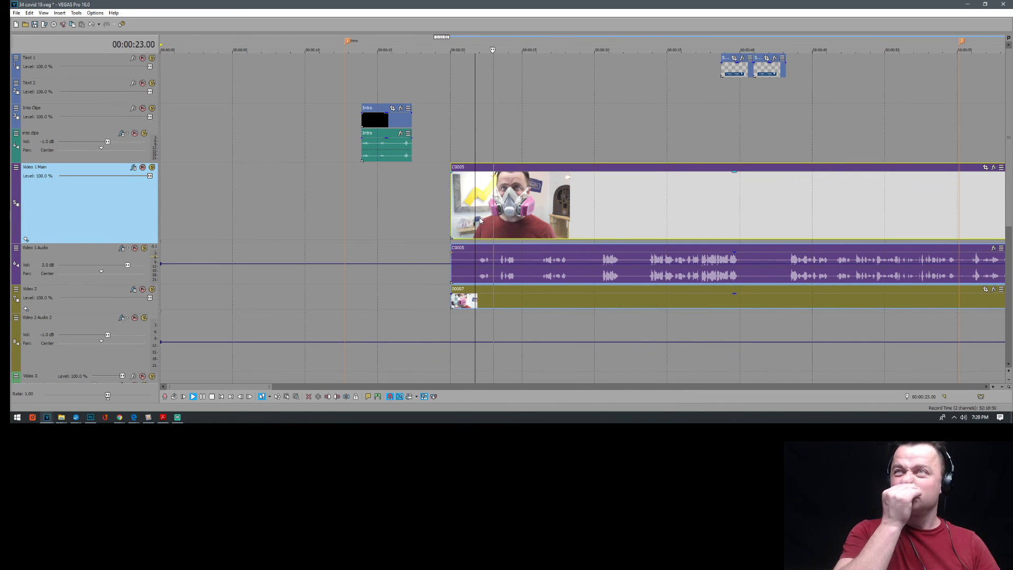
scroll(481, 221, down, 4)
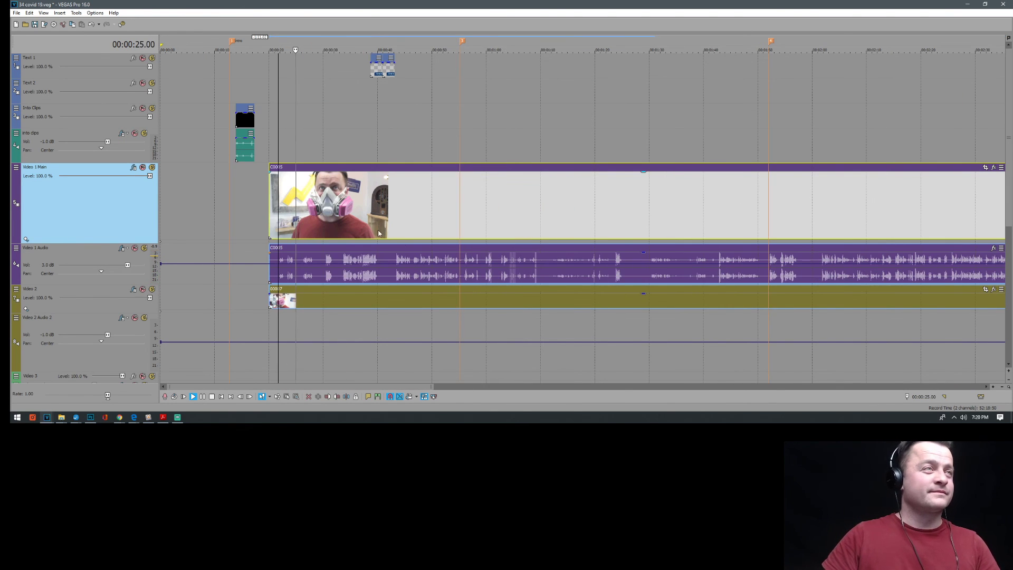
click(337, 227)
scroll(338, 227, up, 4)
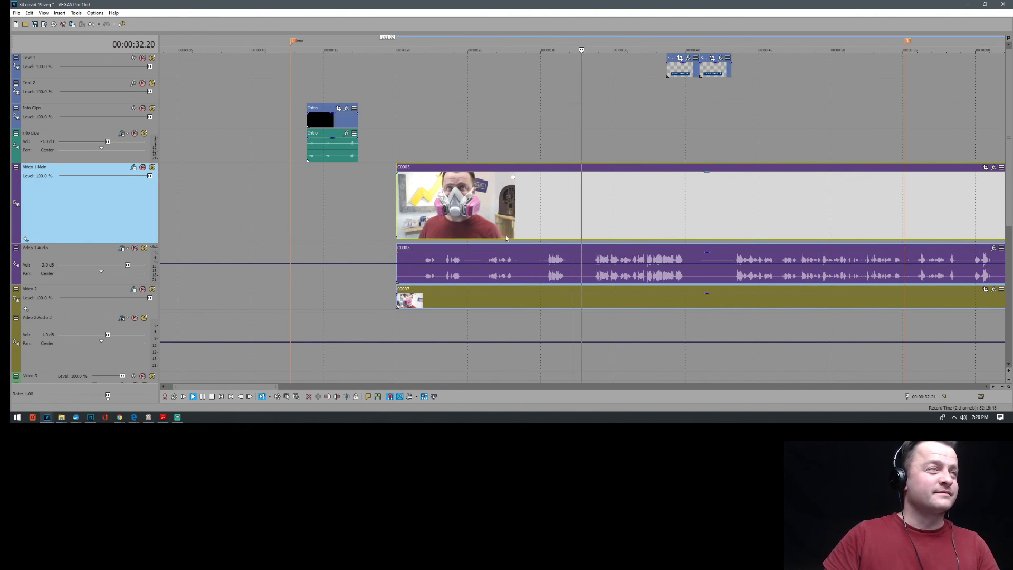
click(591, 210)
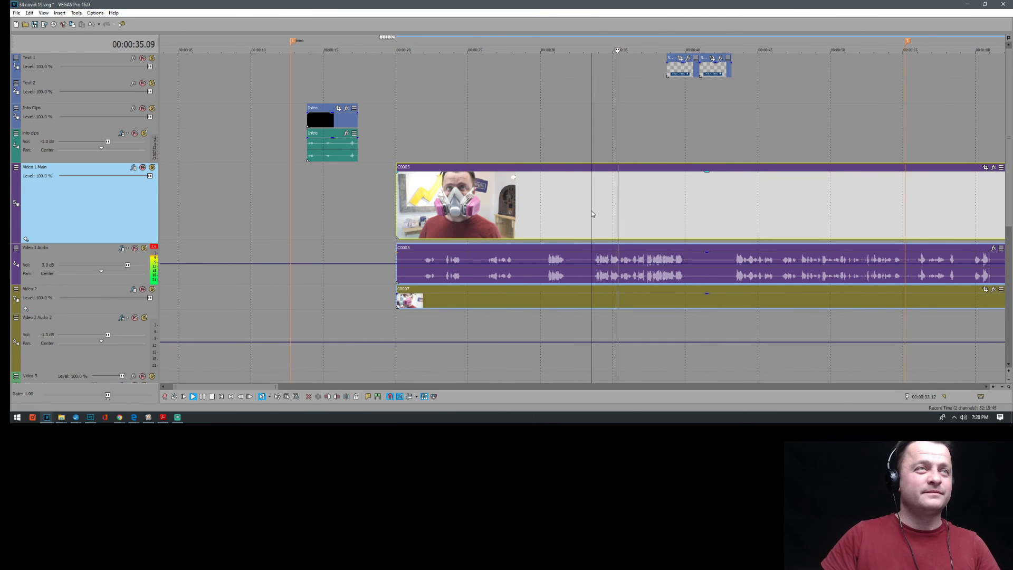
key(s)
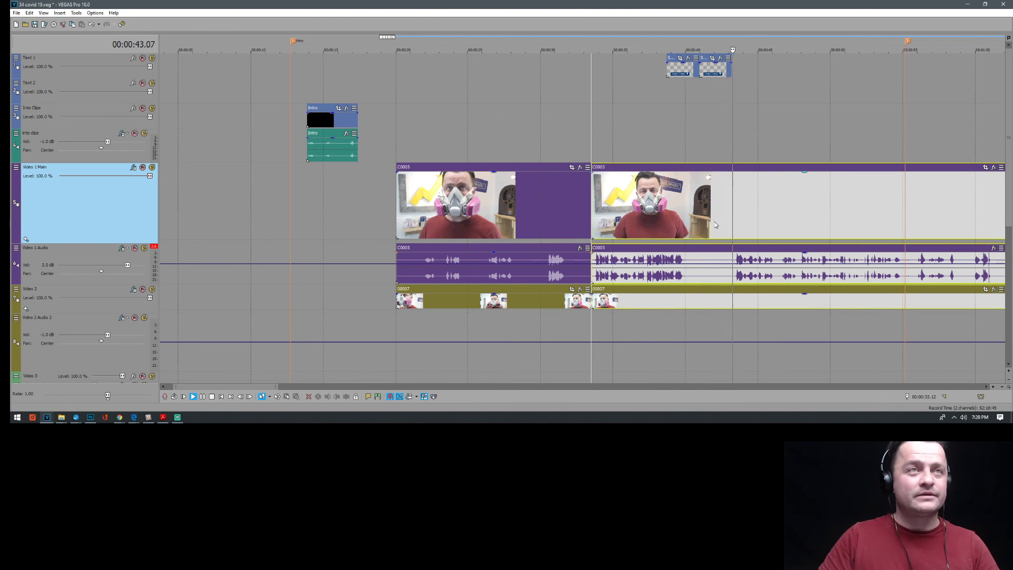
Review the footage after the first cut and split the synced clips again at 00:00:40.01
scroll(727, 219, down, 3)
key(space)
click(446, 222)
scroll(446, 222, up, 5)
key(space)
key(space)
scroll(602, 222, down, 5)
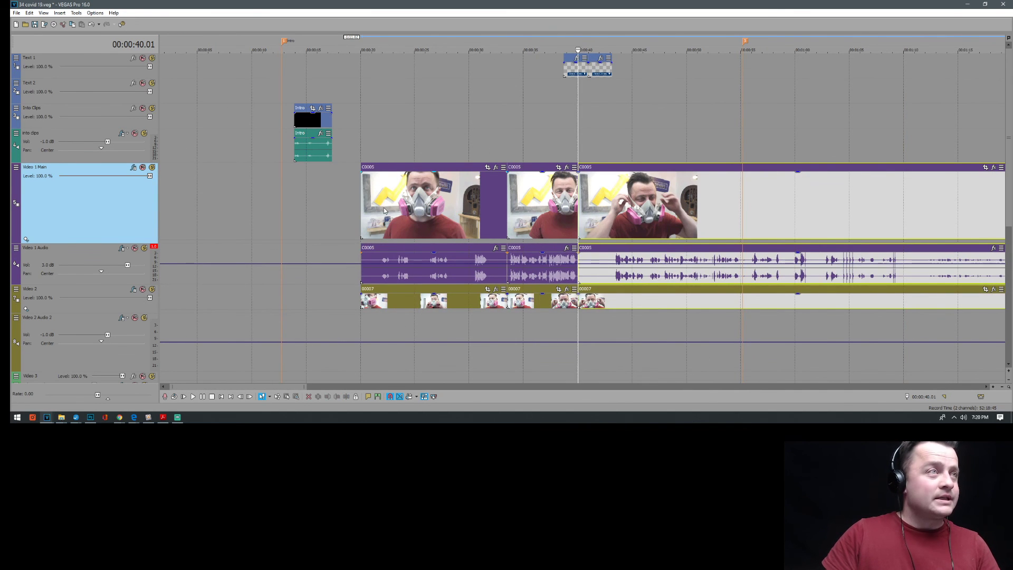
Delete the first segment of the footage and move the short second segment to the very start of the timeline
click(421, 209)
key(Delete)
drag(533, 215, 164, 199)
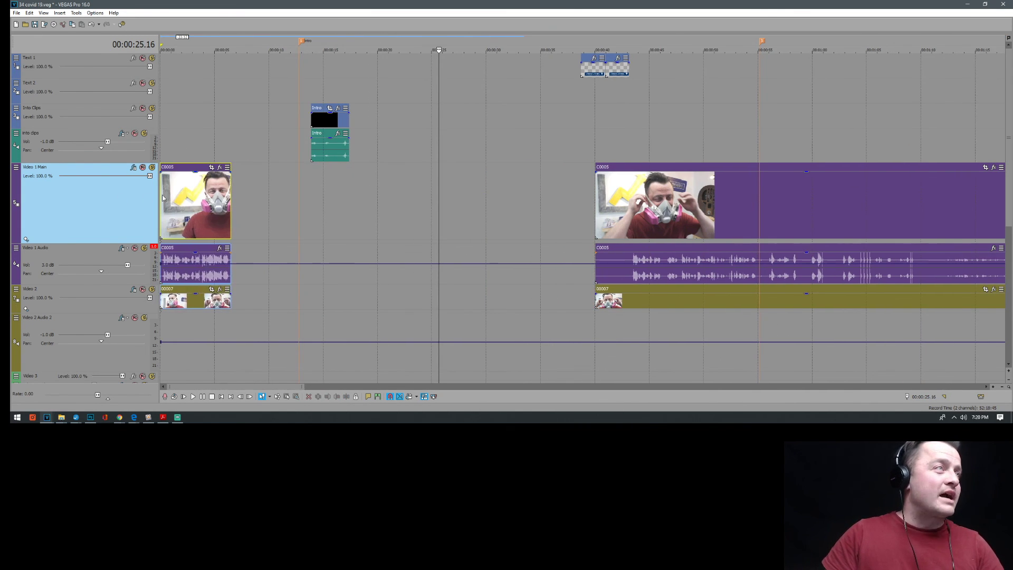
Play the short opening segment from its start and again from about 00:00:02 to judge its pacing and ending
click(163, 156)
scroll(365, 184, up, 5)
key(space)
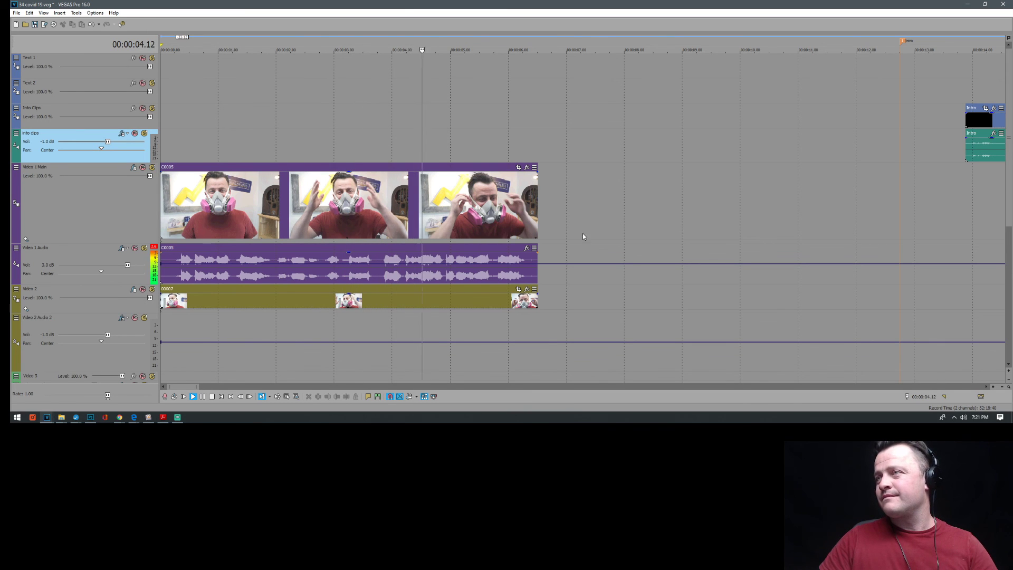
key(Return)
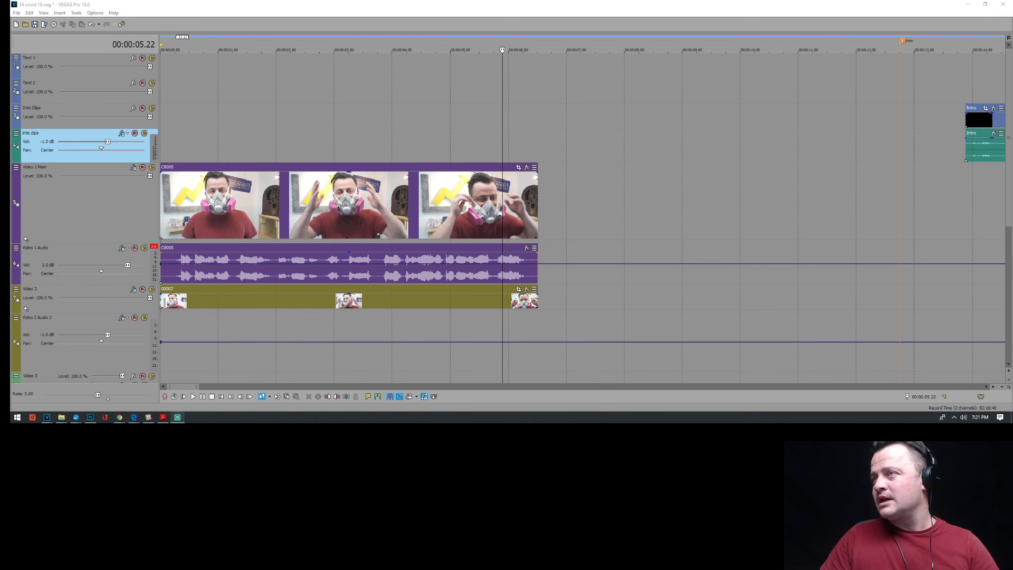
click(244, 144)
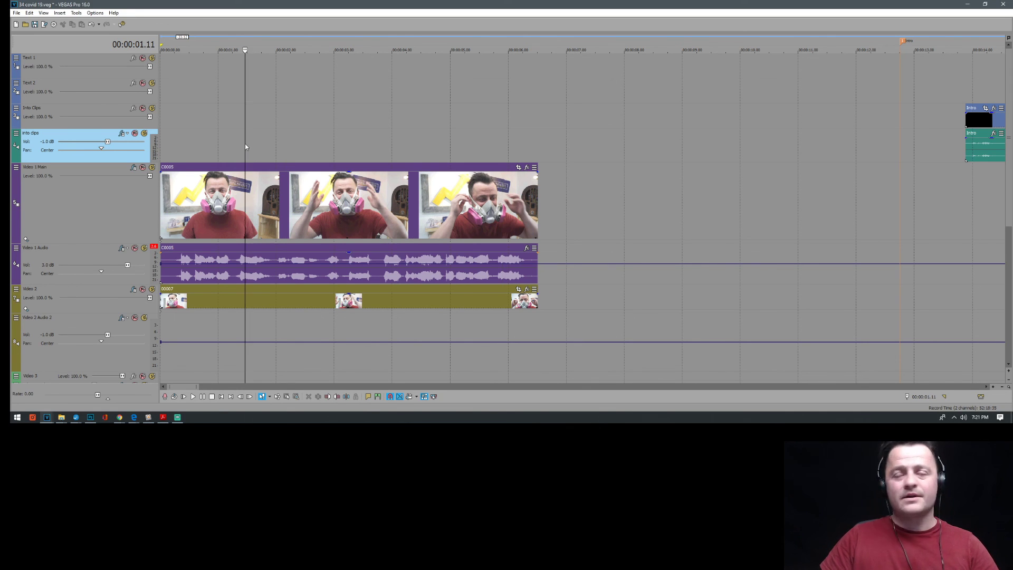
key(space)
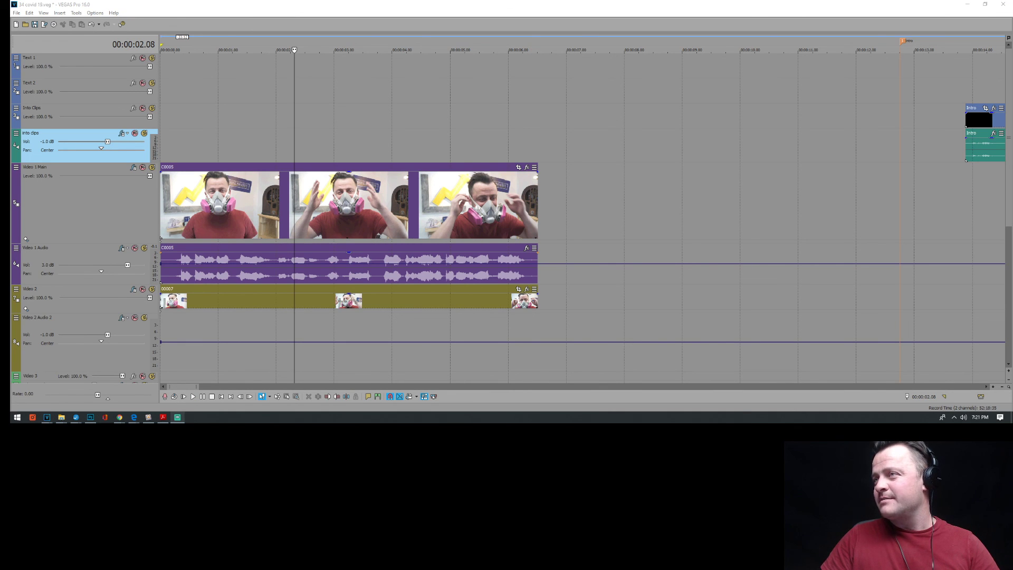
click(287, 132)
key(space)
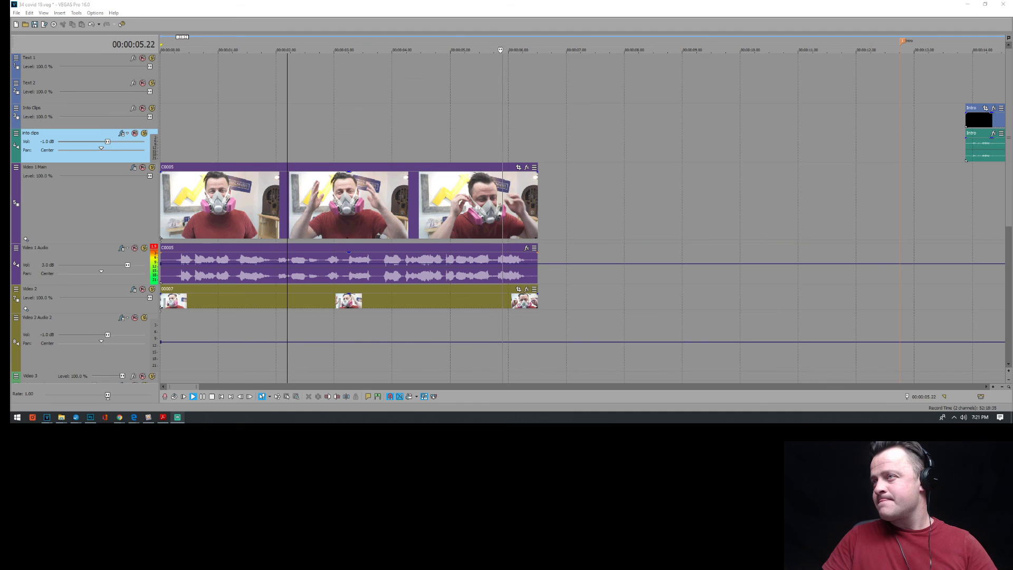
Trim the end of the opening segment back to about 00:00:06
click(441, 144)
click(316, 140)
drag(537, 201, 521, 201)
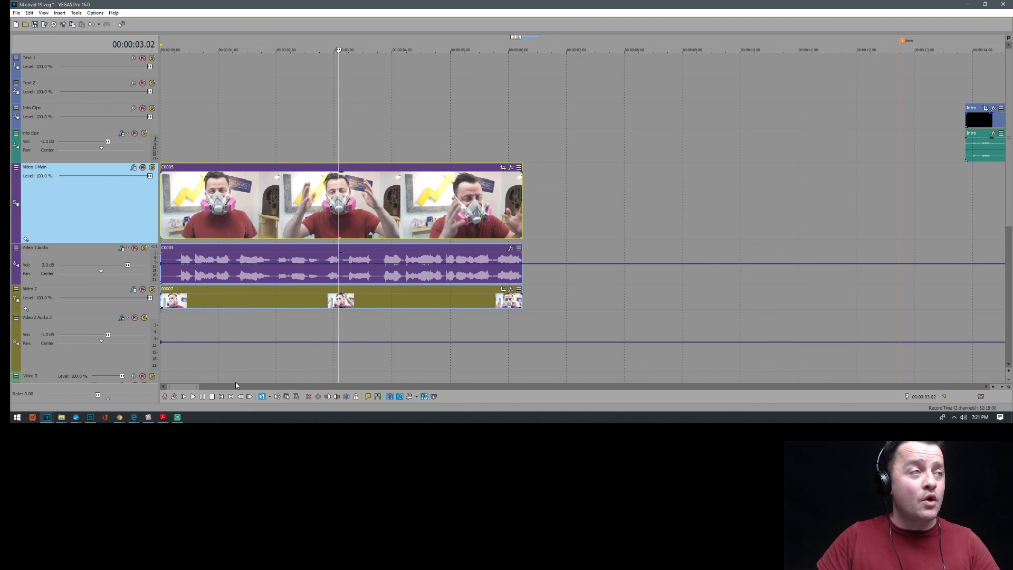
Try a fade-out at the end of the opening segment's main video and play it back
click(262, 396)
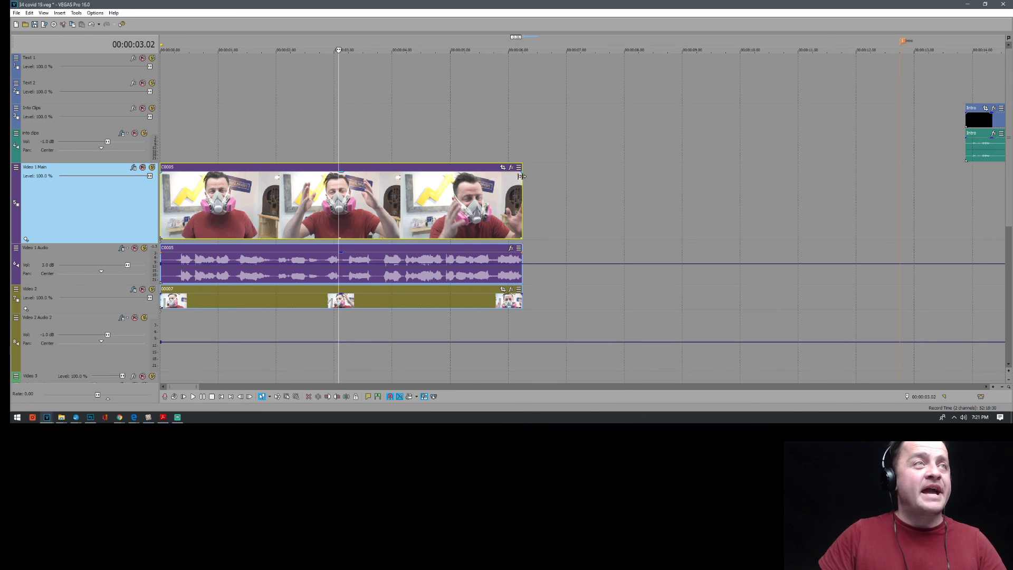
drag(521, 169, 465, 170)
click(449, 136)
key(space)
key(space)
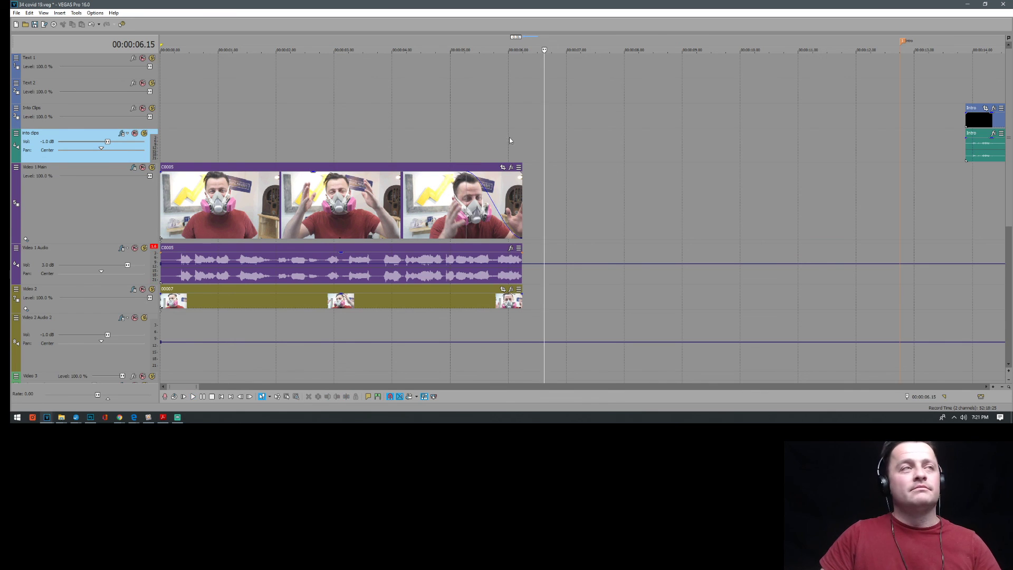
Play the opening segment from about 00:00:02 and split all its clips at 00:00:03.18
click(466, 192)
click(399, 193)
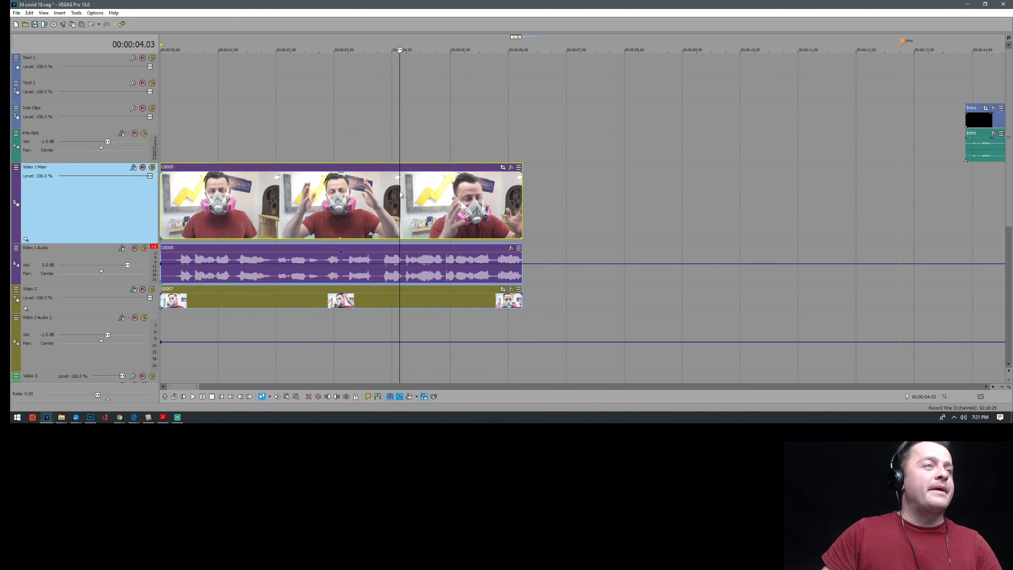
click(374, 195)
click(284, 195)
key(space)
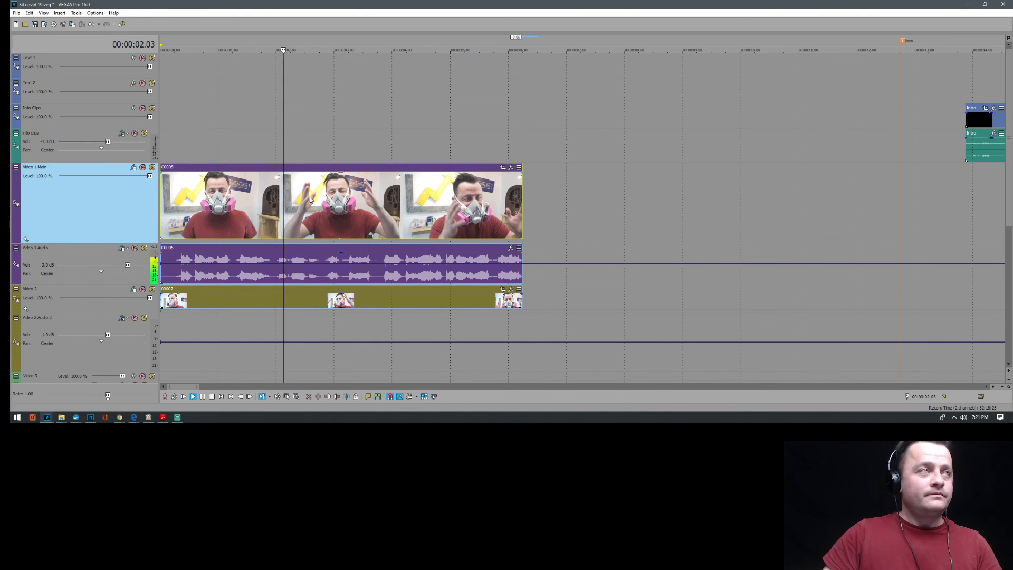
key(Return)
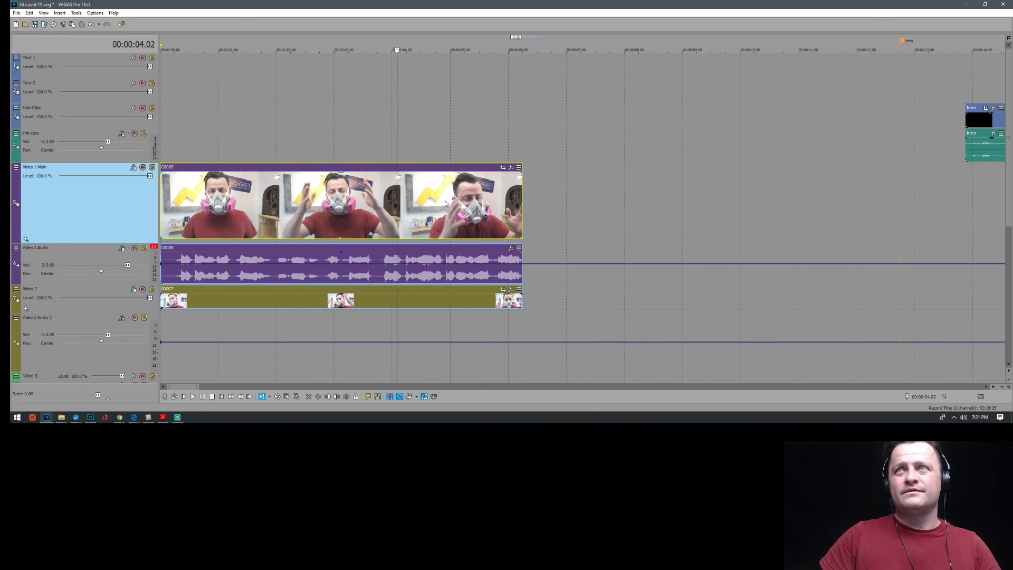
click(378, 201)
key(s)
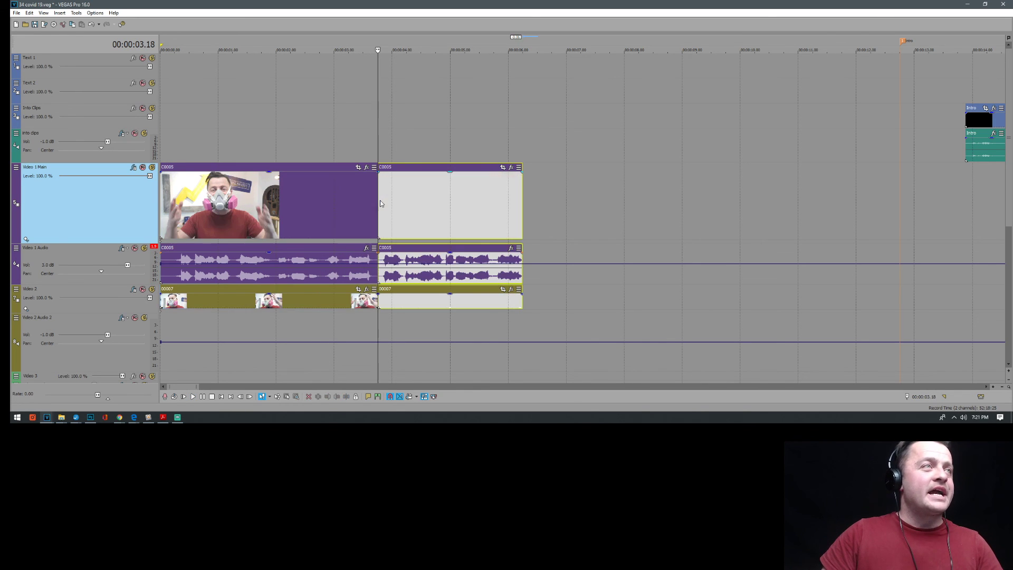
Play across the new cut and extend the end of the second opening piece to about 6.5 seconds
click(407, 203)
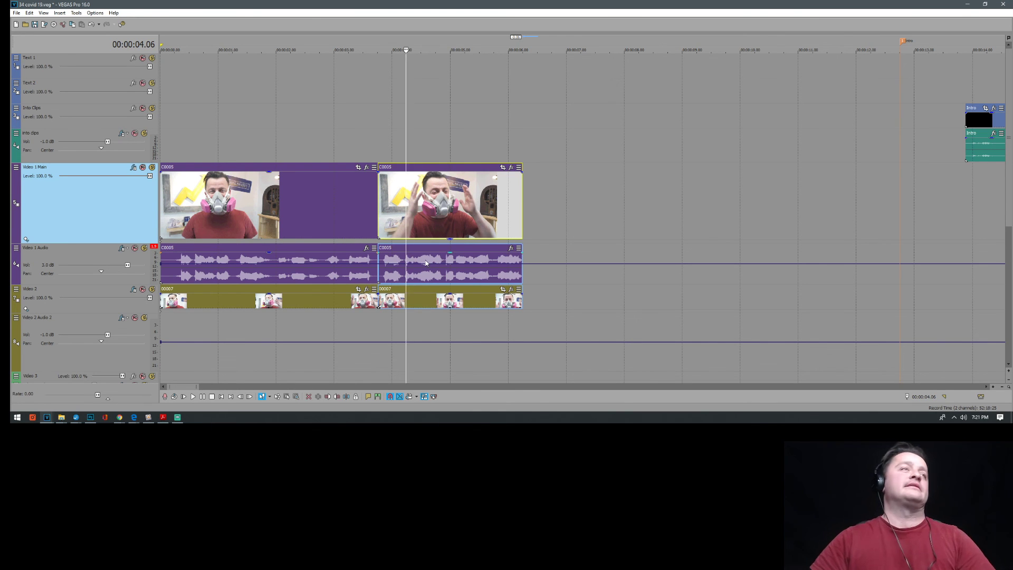
click(234, 161)
key(space)
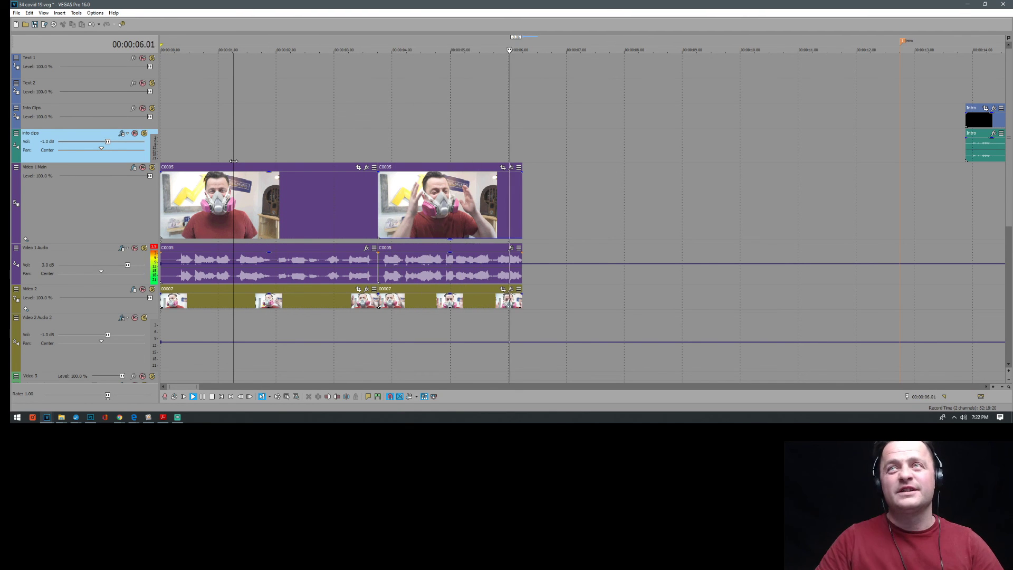
key(Return)
drag(520, 206, 534, 205)
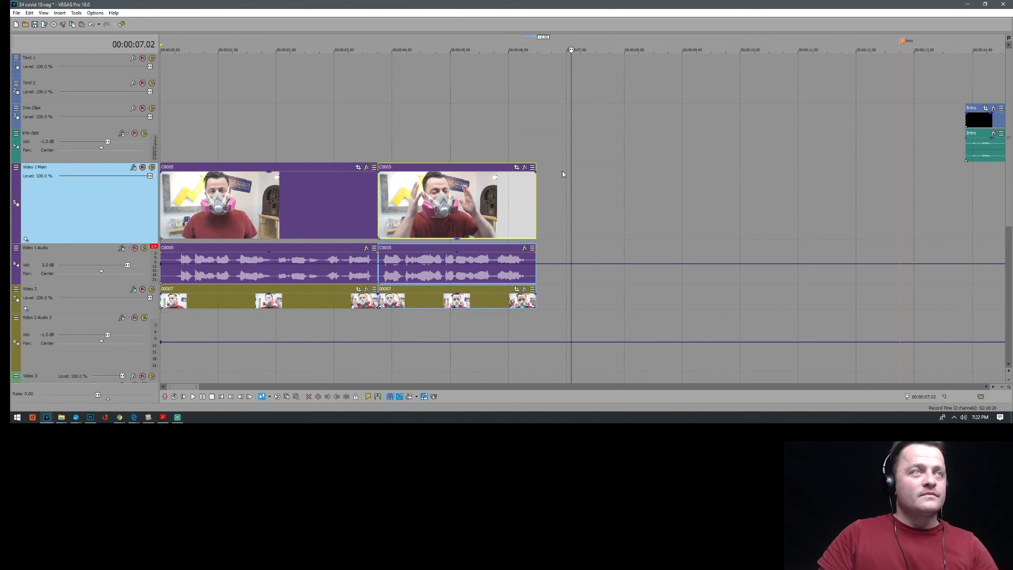
Move the intro clip directly behind the opening pieces and place the remaining footage right after it at 00:00:10.00
scroll(580, 182, down, 3)
drag(598, 126, 383, 112)
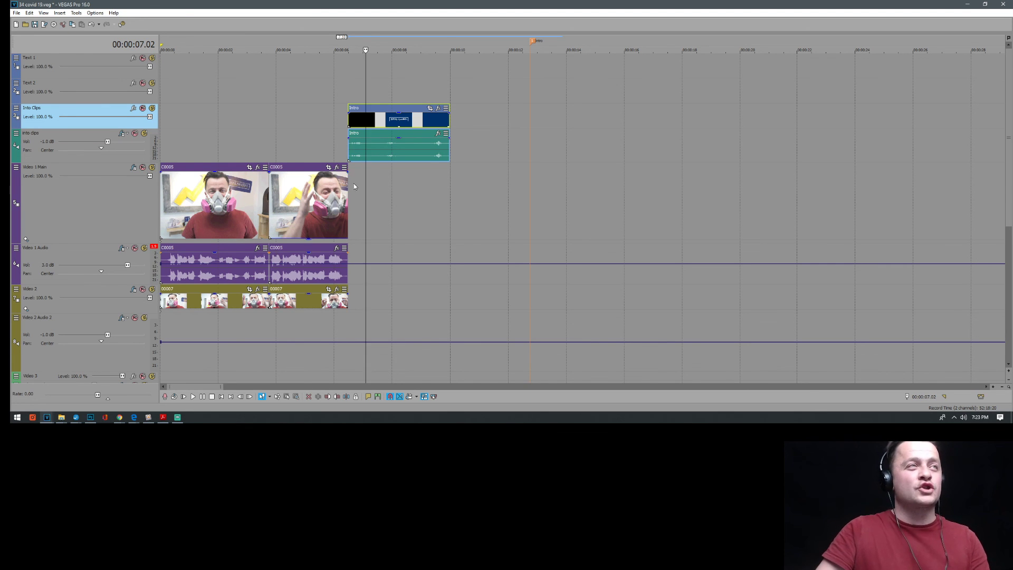
scroll(354, 182, down, 5)
drag(640, 223, 310, 204)
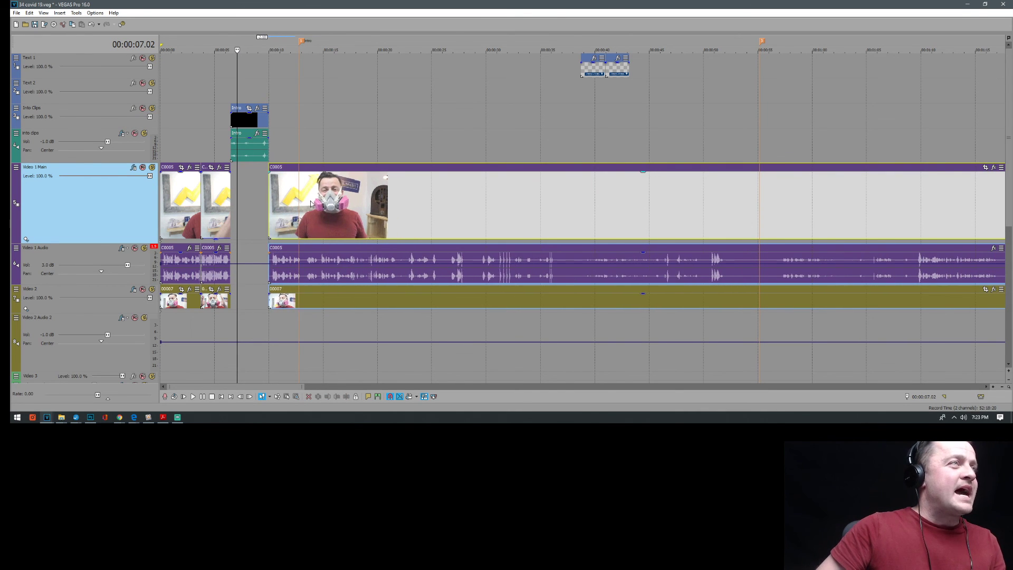
Turn on Auto Ripple and trim about a quarter second off the start of the main footage after the intro
click(410, 396)
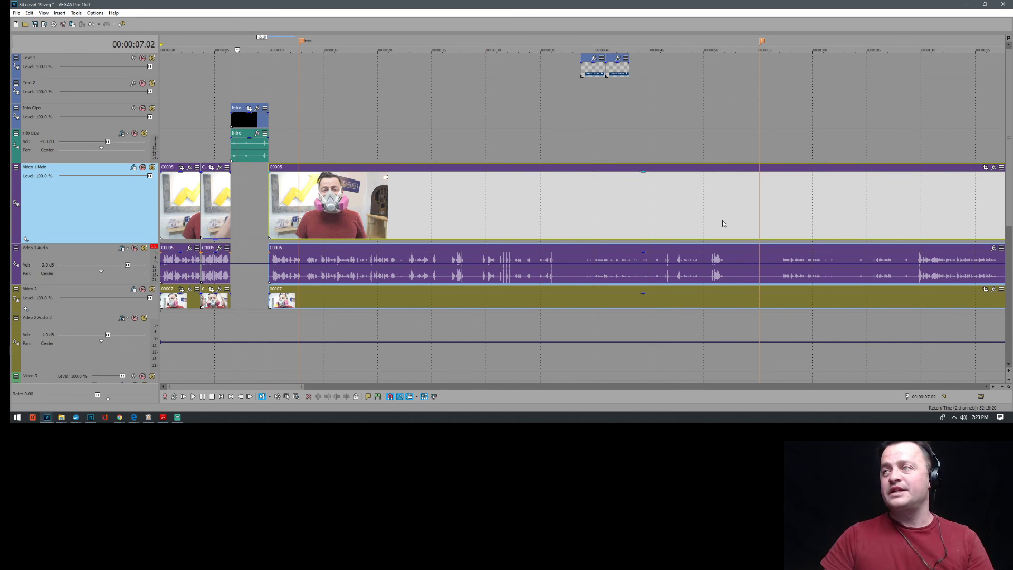
click(269, 206)
scroll(531, 217, up, 3)
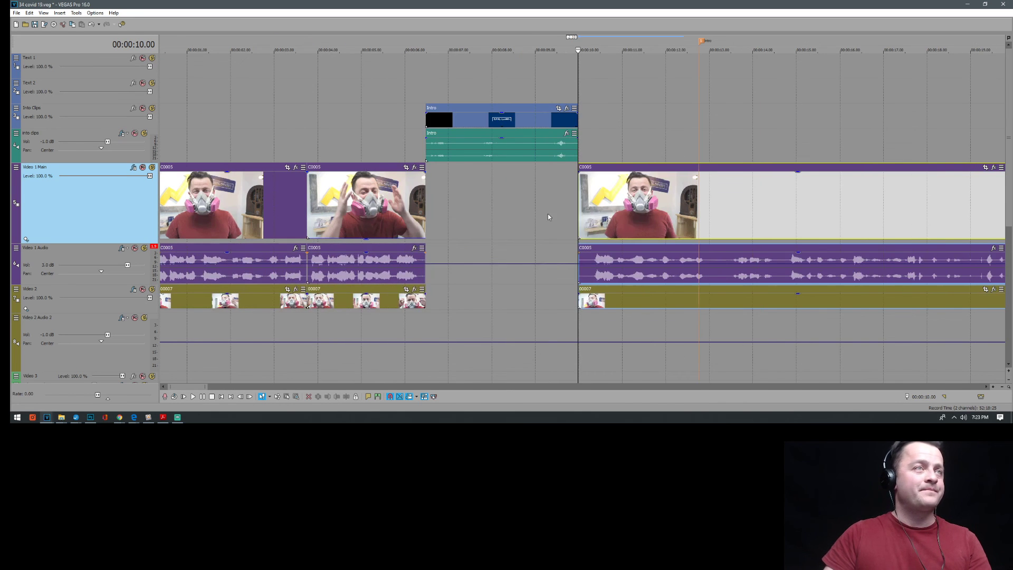
drag(579, 203, 590, 202)
key(ctrl+z)
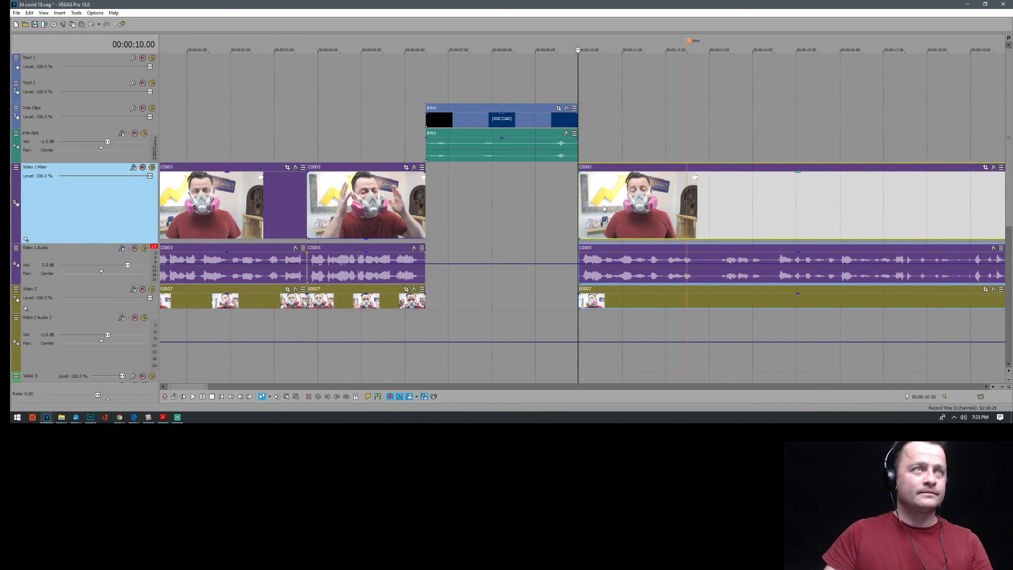
Play the footage after the intro, split all its clips at about 13 seconds and delete the piece before the cut
key(space)
scroll(628, 213, down, 4)
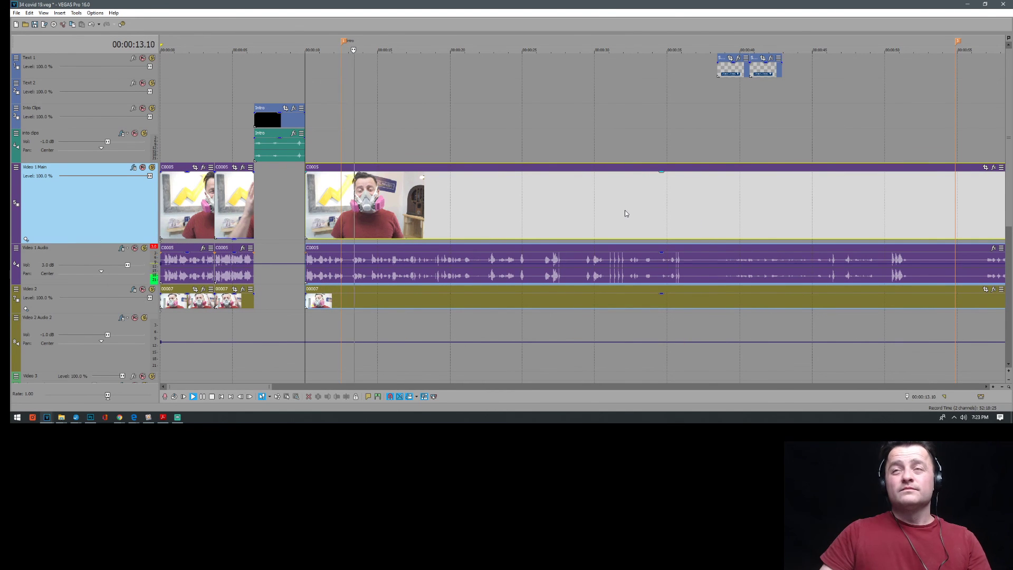
scroll(625, 214, up, 3)
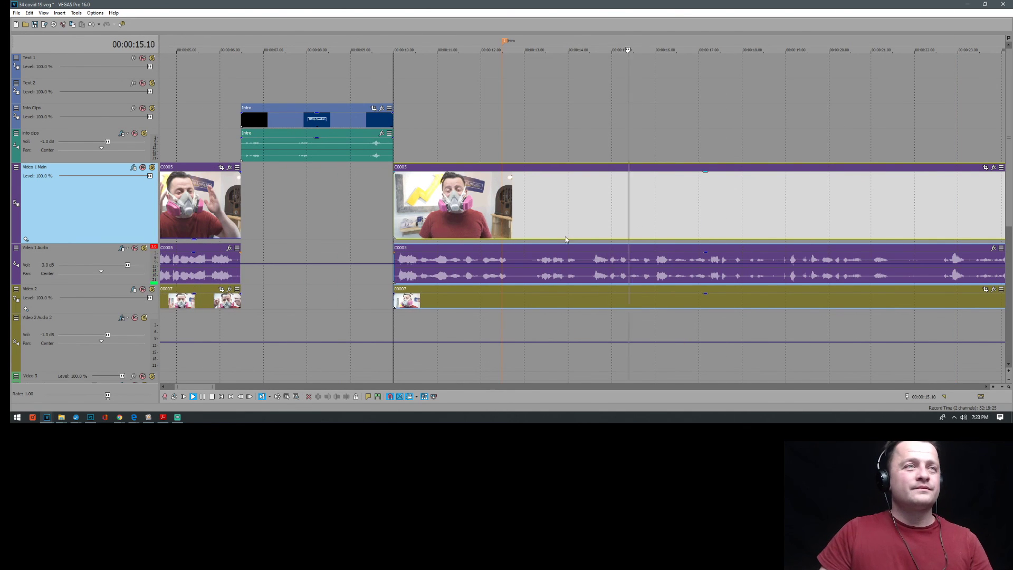
click(531, 227)
key(s)
click(488, 213)
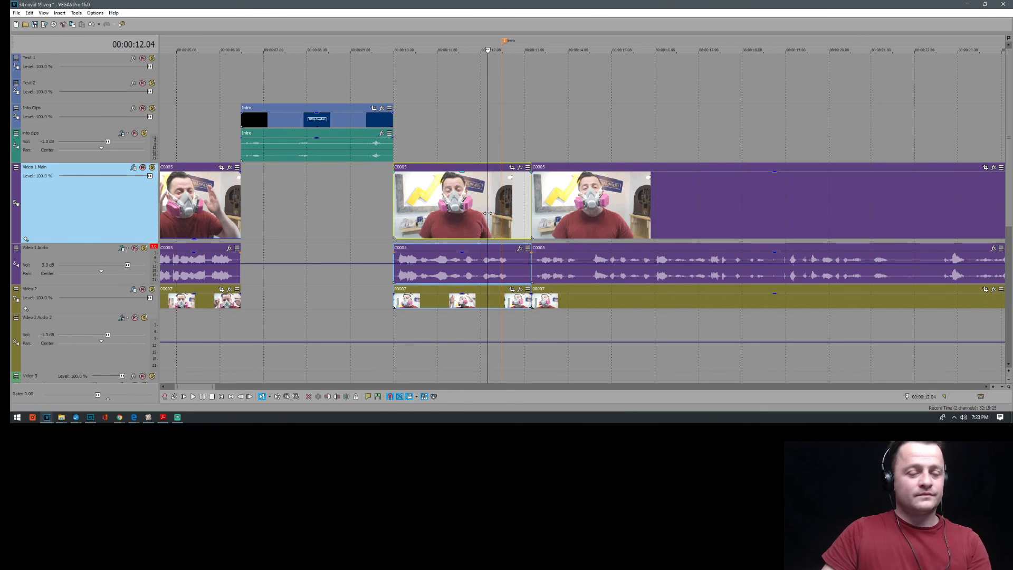
key(Delete)
Split the clips after the intro at about 11.3 seconds and remove the short leading piece
scroll(765, 138, down, 4)
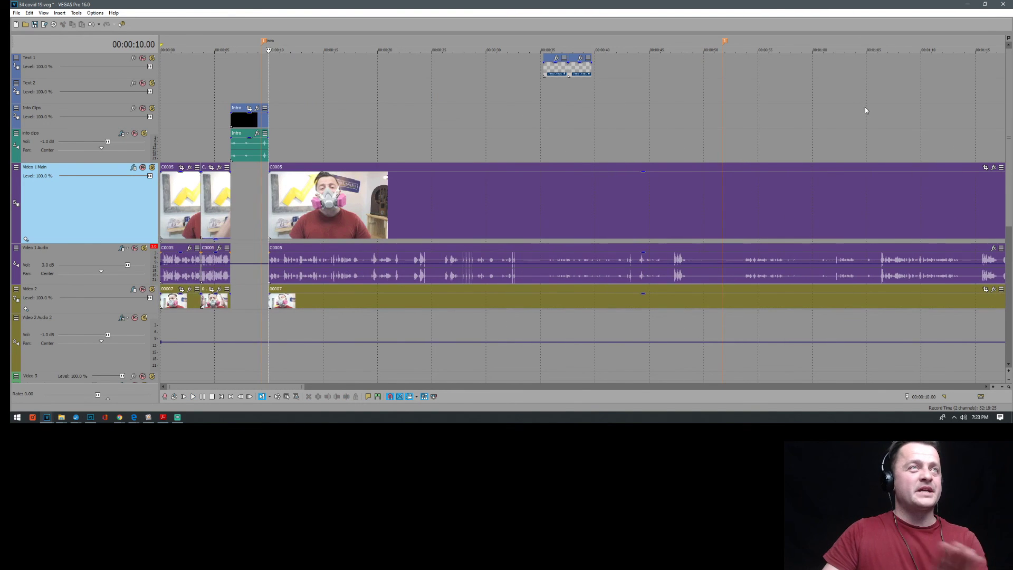
scroll(520, 207, up, 4)
click(523, 202)
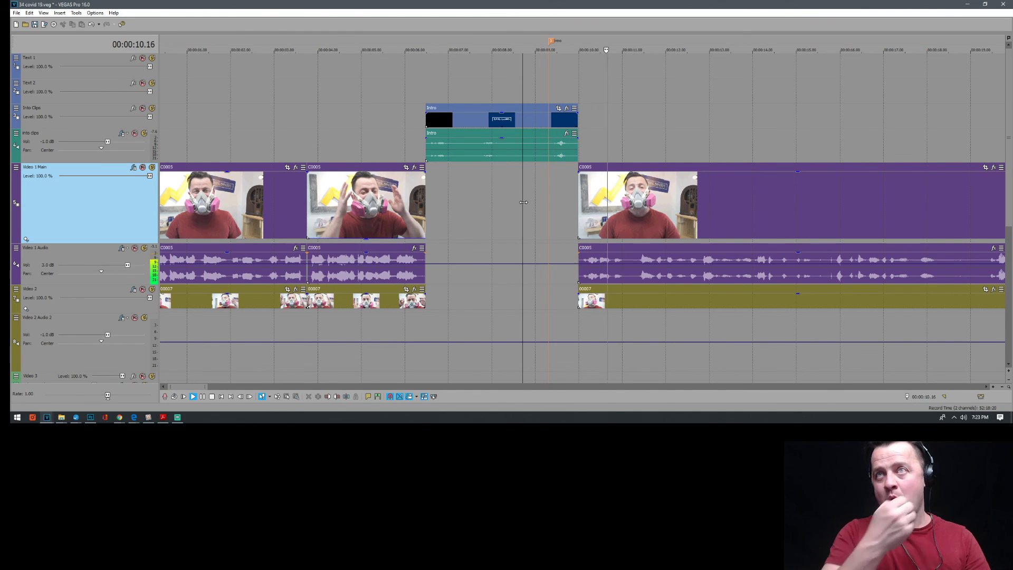
click(637, 272)
key(s)
click(618, 222)
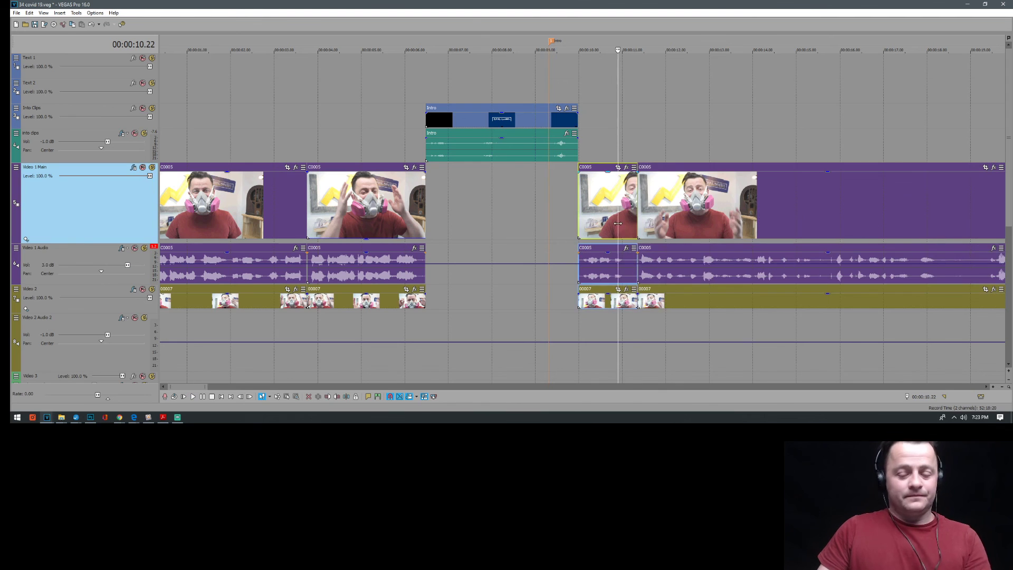
key(Delete)
Play the main footage from 00:00:10.00 and split all its clips at about 23 seconds, where the first talking part ends
key(space)
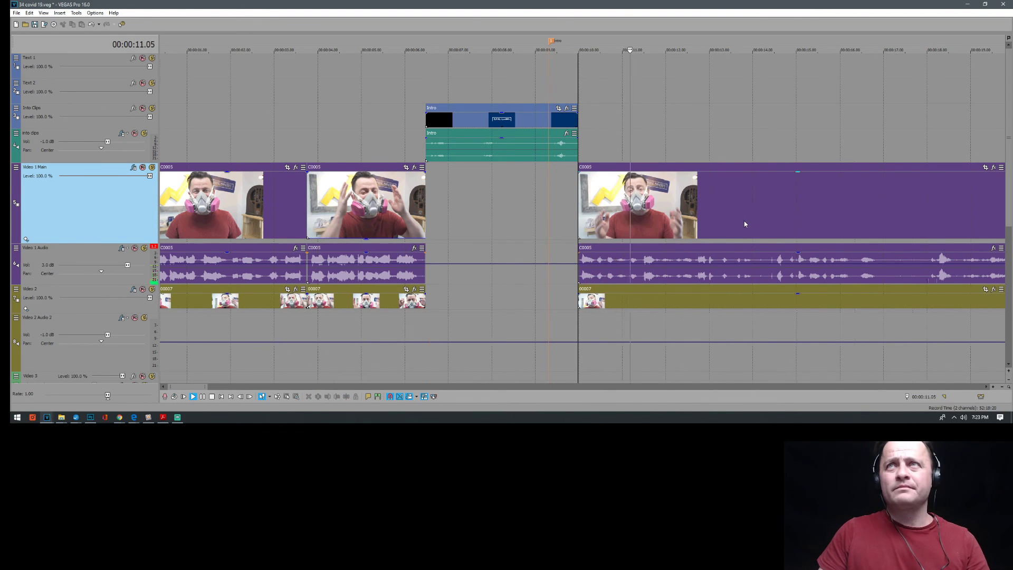
scroll(712, 223, down, 3)
scroll(649, 232, up, 3)
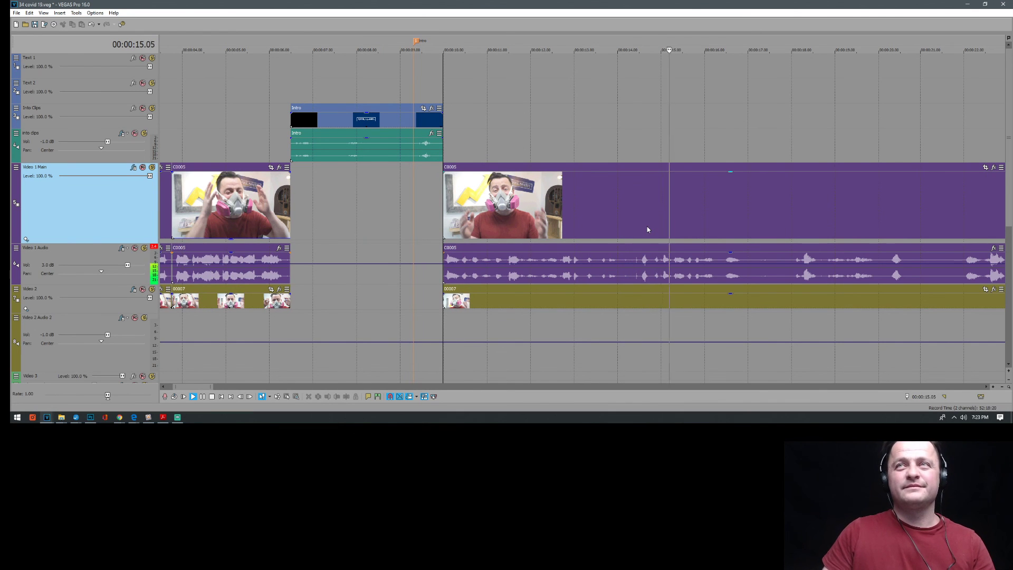
scroll(654, 227, up, 3)
scroll(660, 231, down, 3)
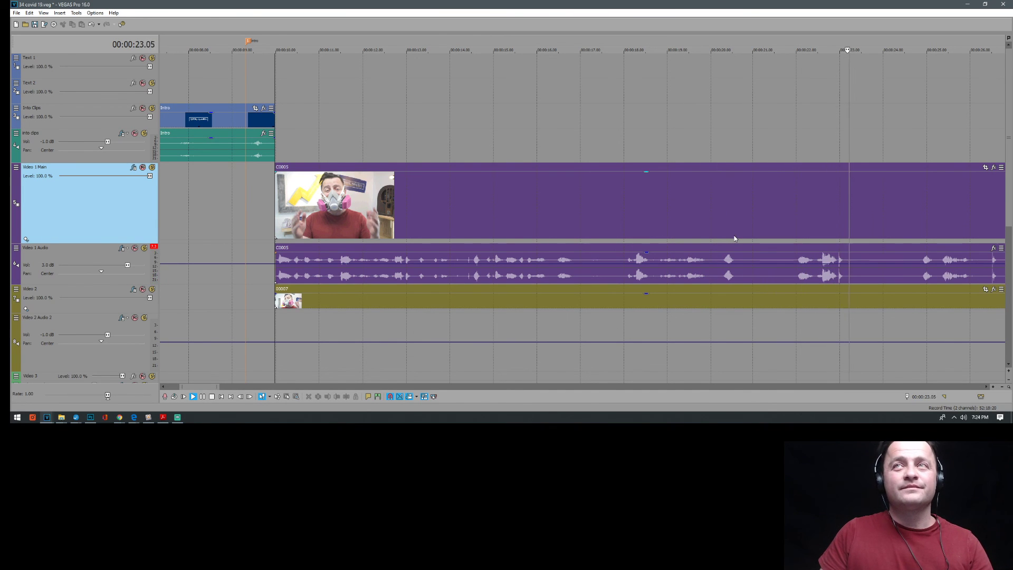
scroll(792, 233, down, 3)
key(Return)
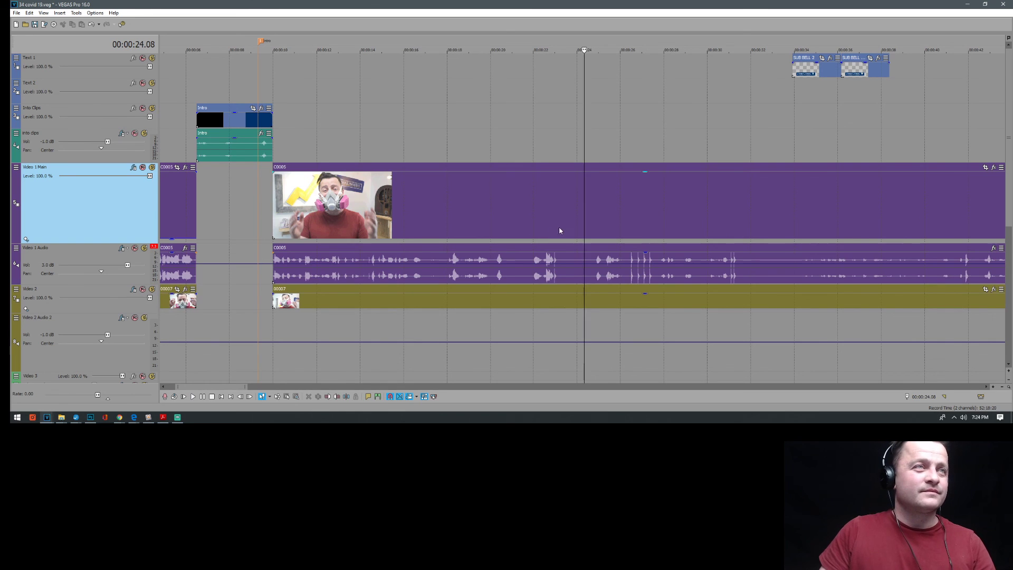
click(559, 226)
key(s)
Sample the footage behind the new cut at several points and split all its clips at 00:00:50.08
scroll(664, 239, down, 3)
click(443, 227)
key(space)
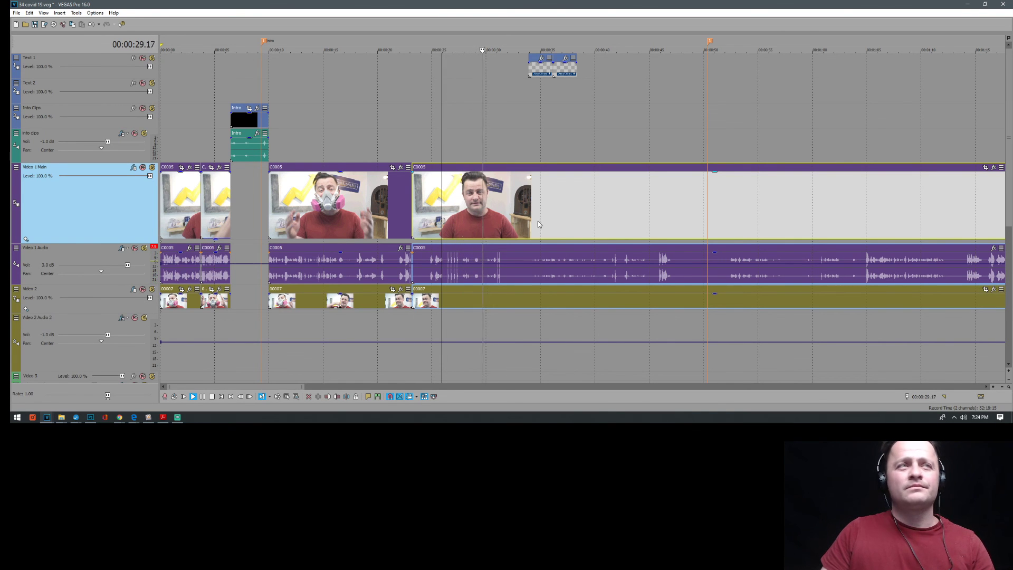
scroll(536, 223, down, 3)
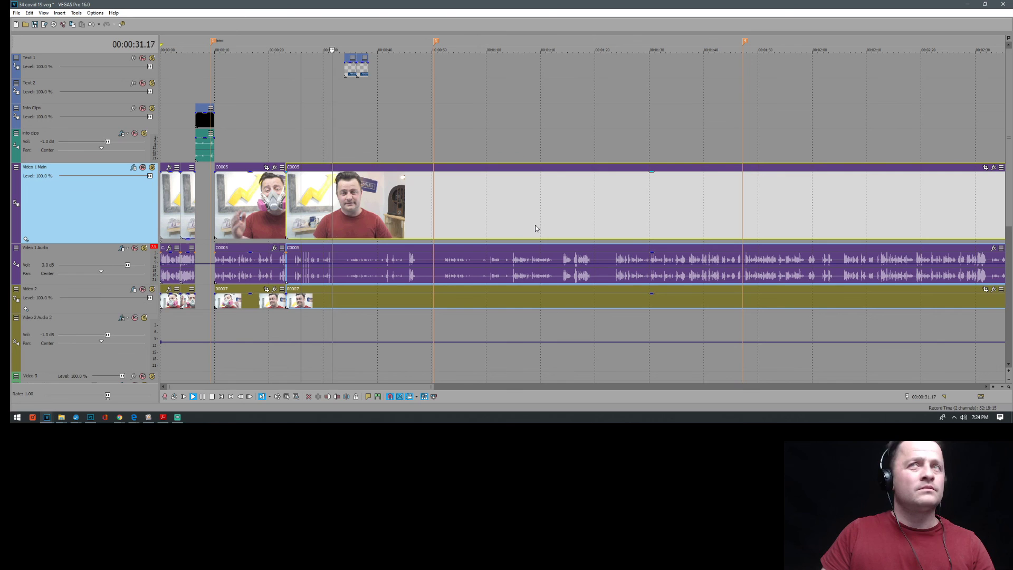
scroll(536, 228, up, 3)
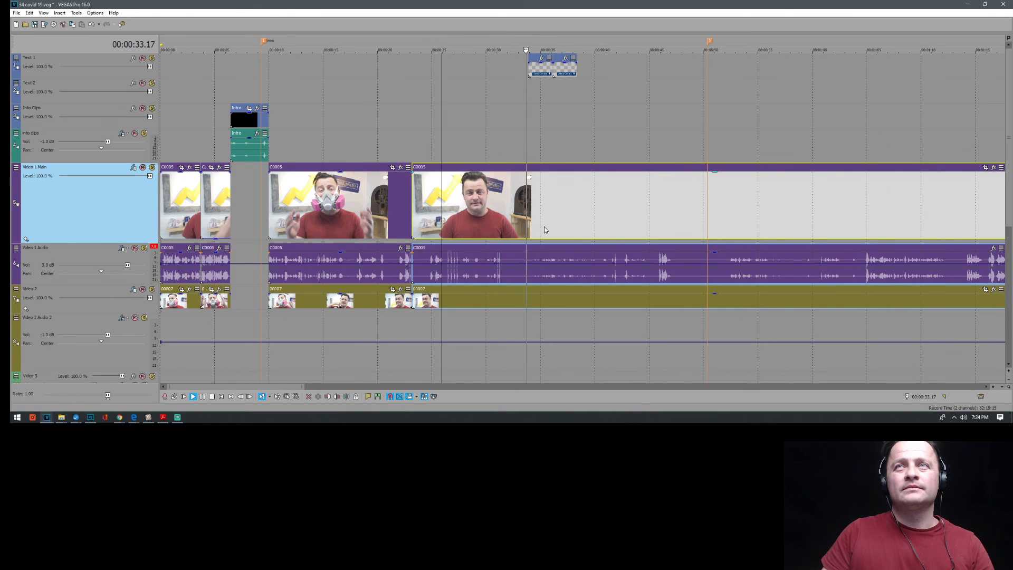
key(space)
click(619, 224)
key(space)
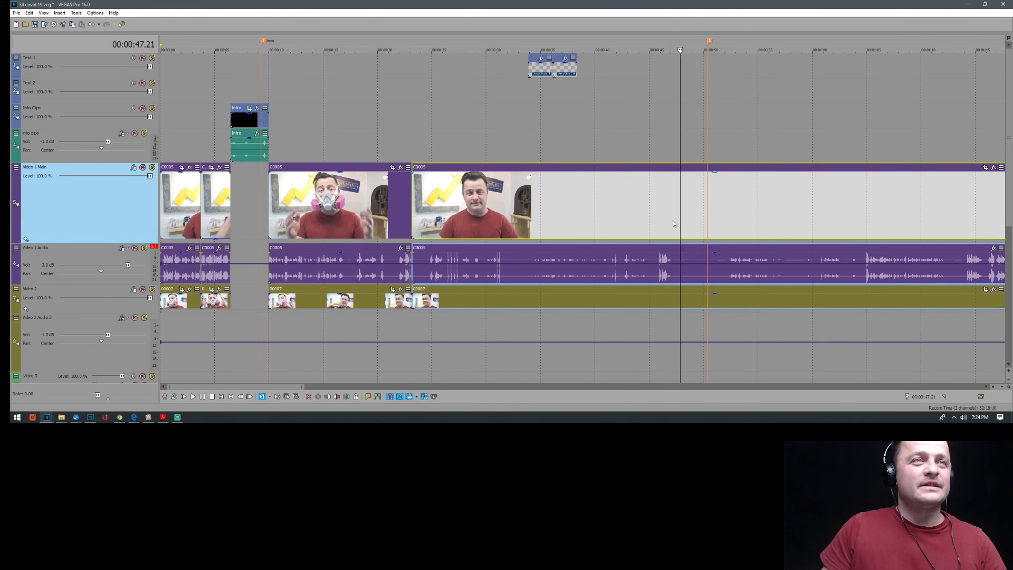
click(715, 218)
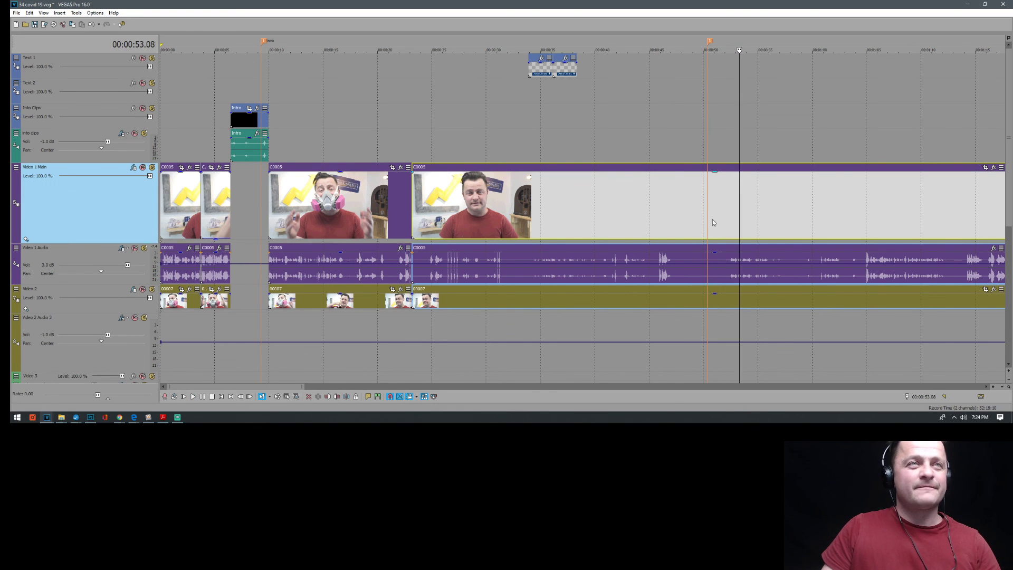
click(710, 220)
key(space)
key(s)
Play on from the cut at 00:00:50.08 and split all clips again at 00:00:57.12
key(space)
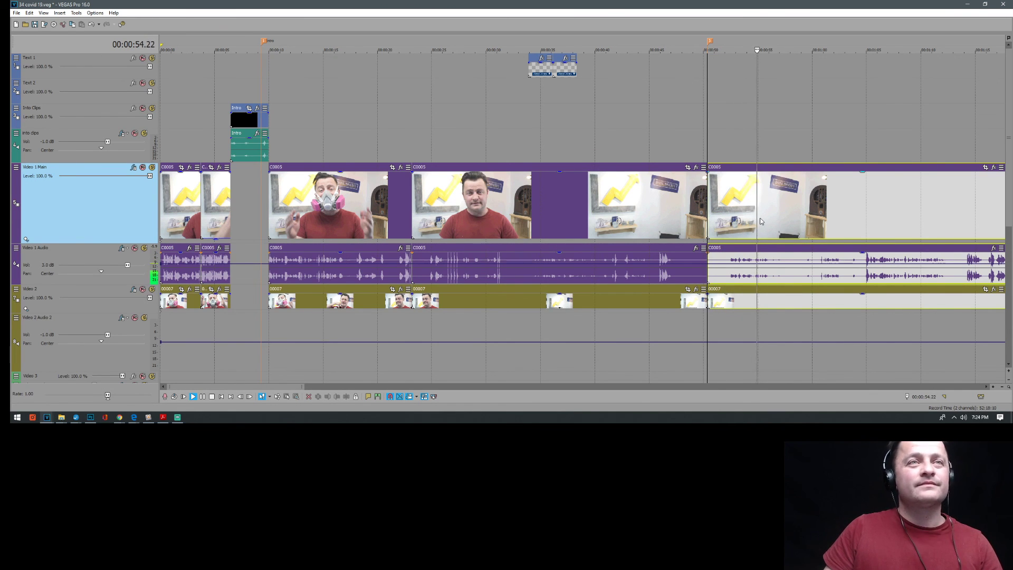
key(Return)
key(s)
click(739, 258)
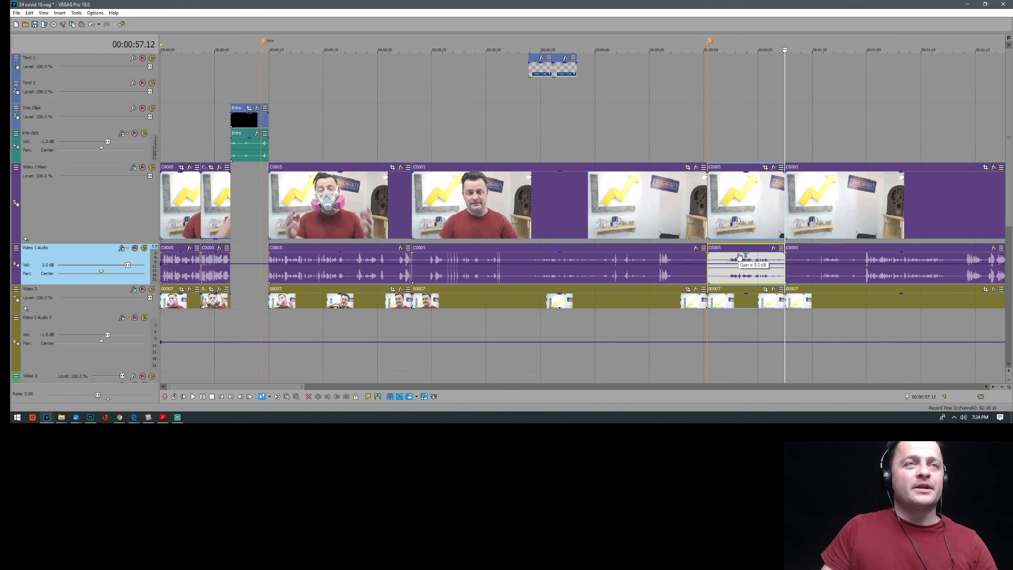
key(Delete)
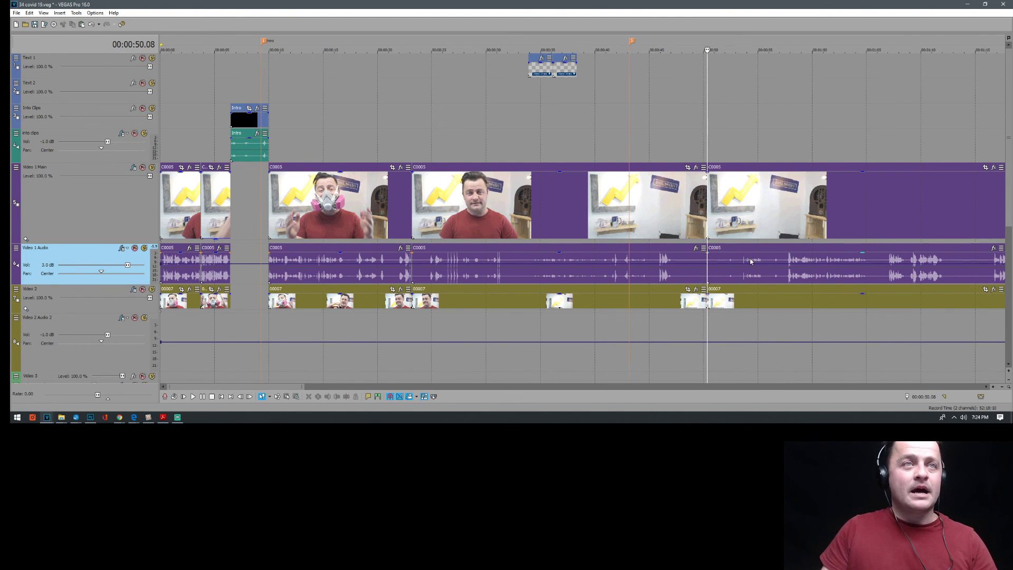
key(ctrl+z)
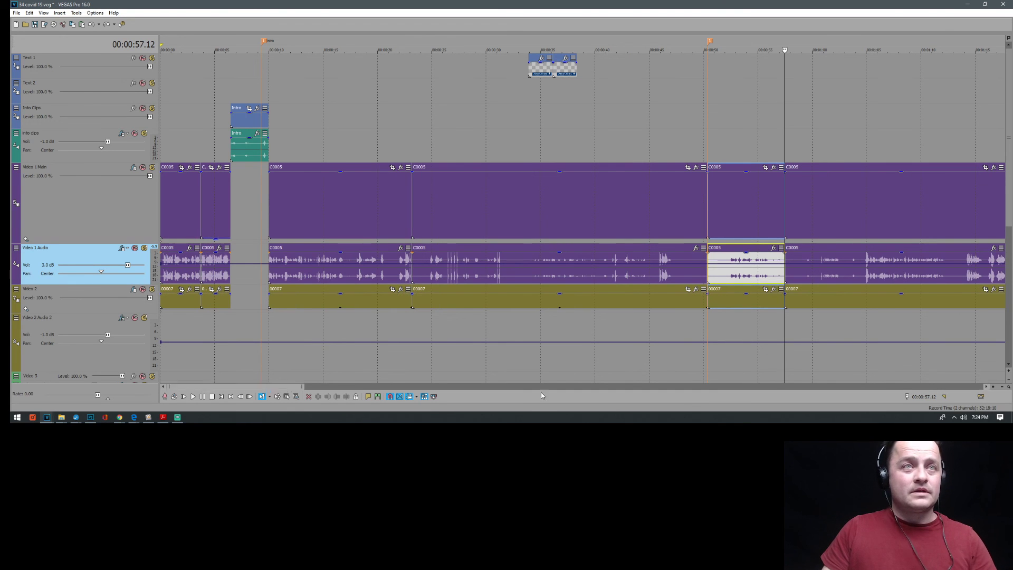
Turn off Auto Ripple, then copy the piece between 00:00:50.08 and 00:00:57.12 and delete it from all its tracks, leaving the gap
click(389, 398)
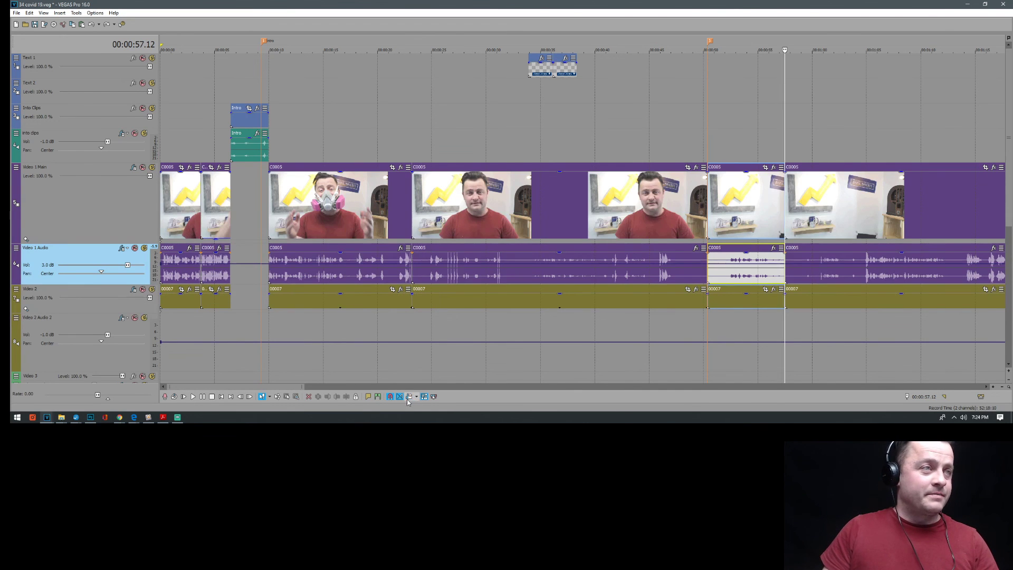
click(727, 276)
key(Delete)
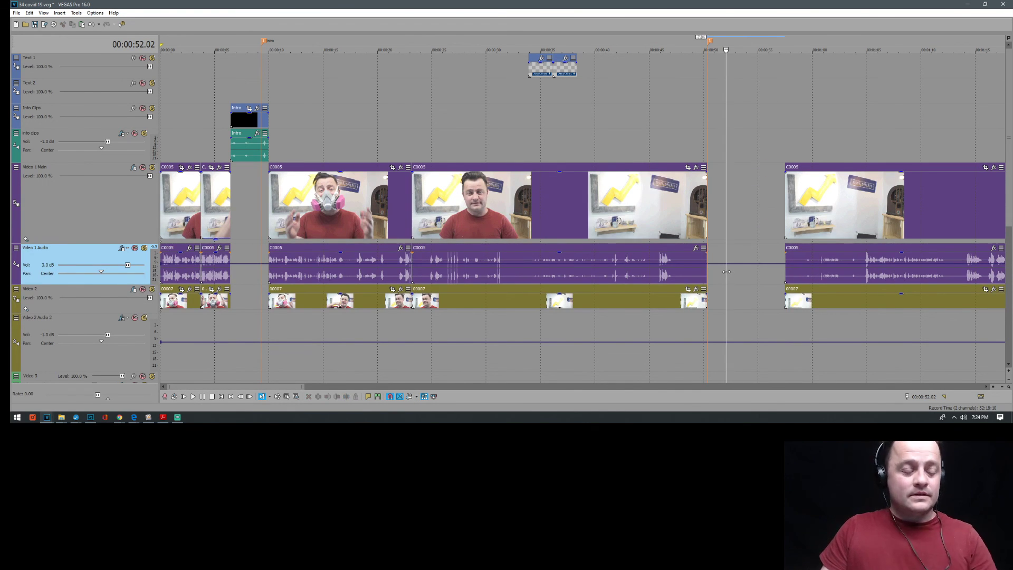
key(ctrl+z)
click(740, 275)
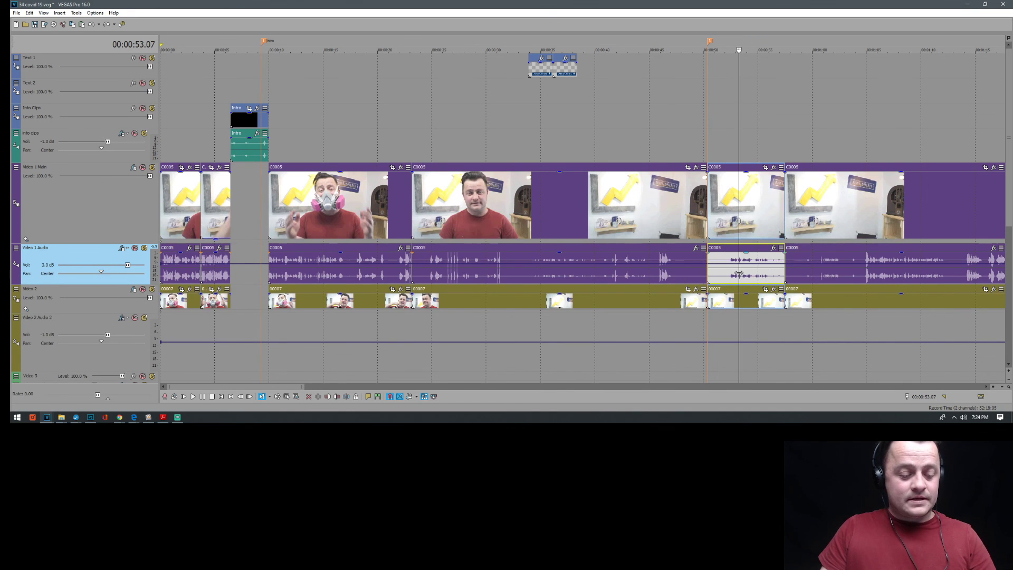
key(c)
click(580, 183)
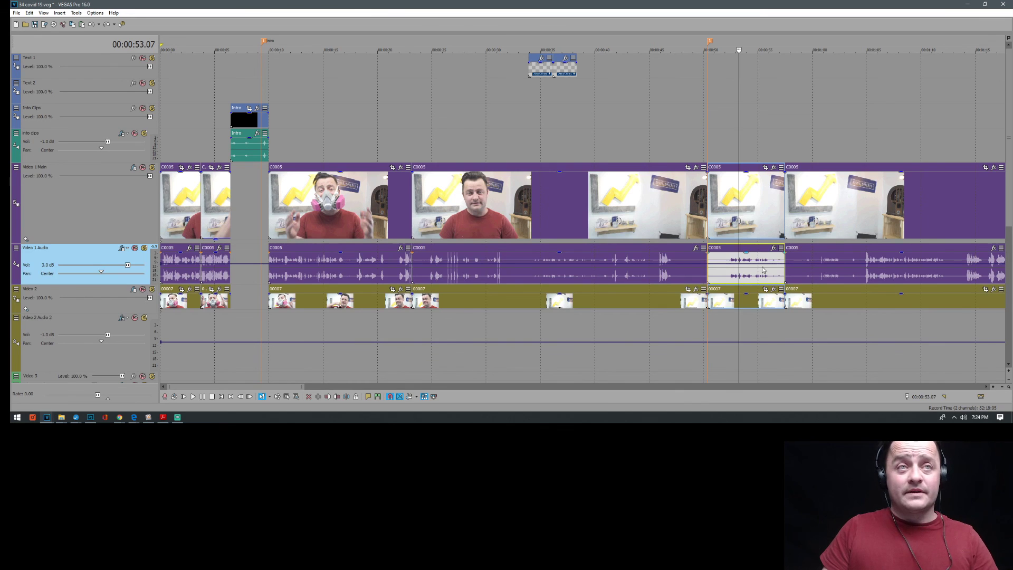
click(763, 299)
ctrl+click(752, 216)
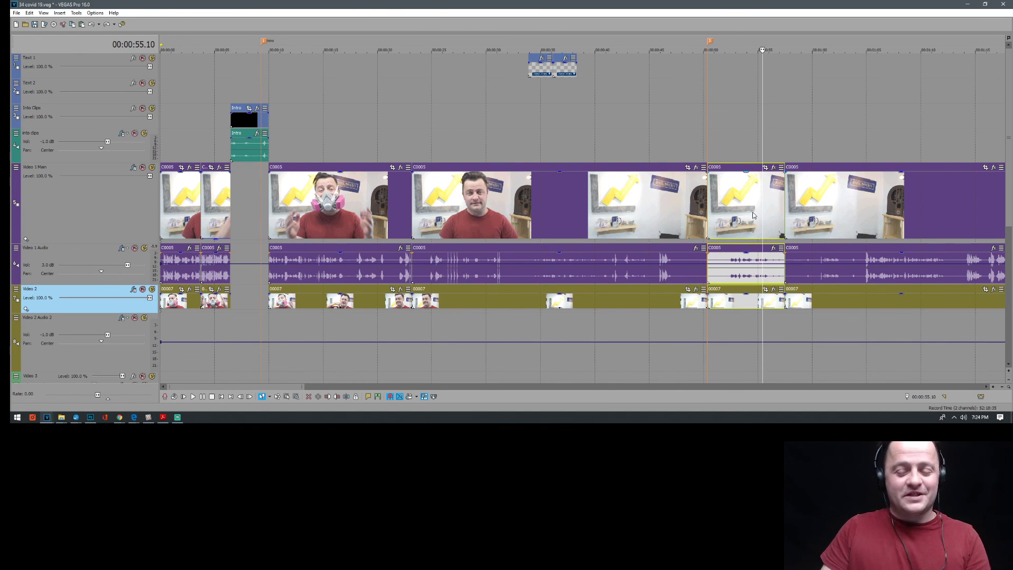
key(Delete)
Paste the copied piece at 00:00:22.17 with its audio on Video 2 Audio 2 and delete the long Video 2 clip it overlaps
click(407, 335)
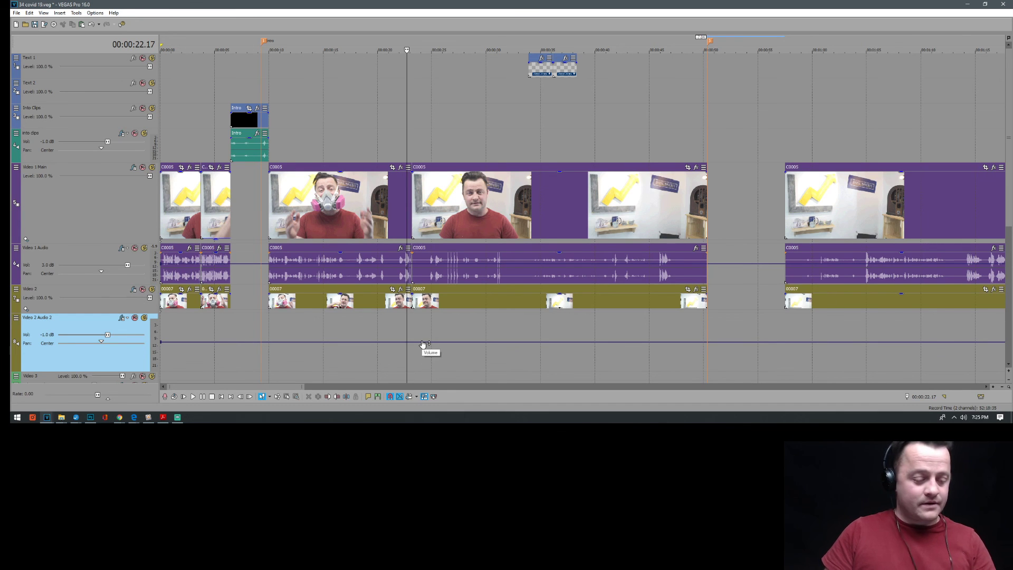
key(ctrl+v)
drag(449, 325, 447, 289)
click(448, 294)
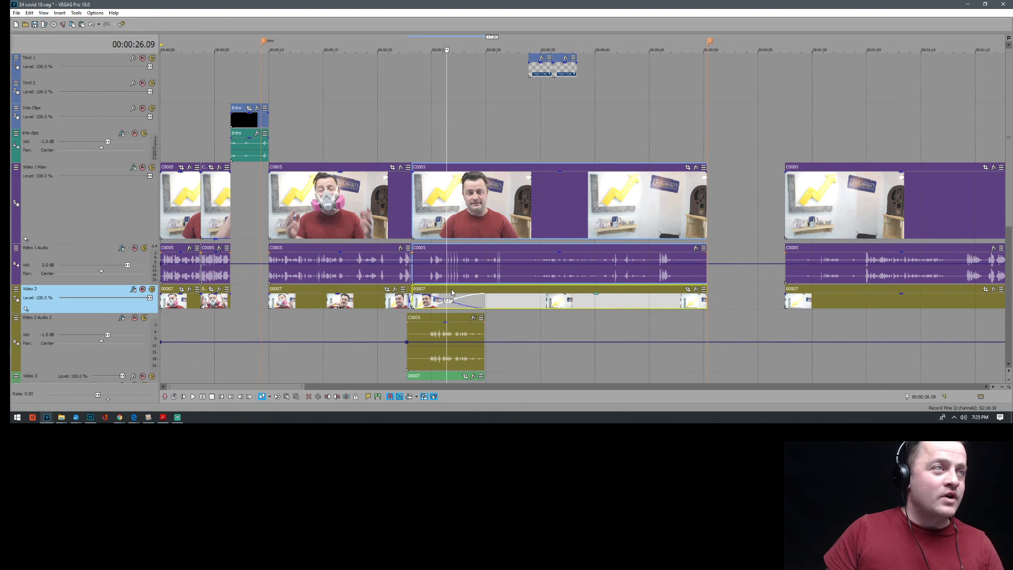
key(Delete)
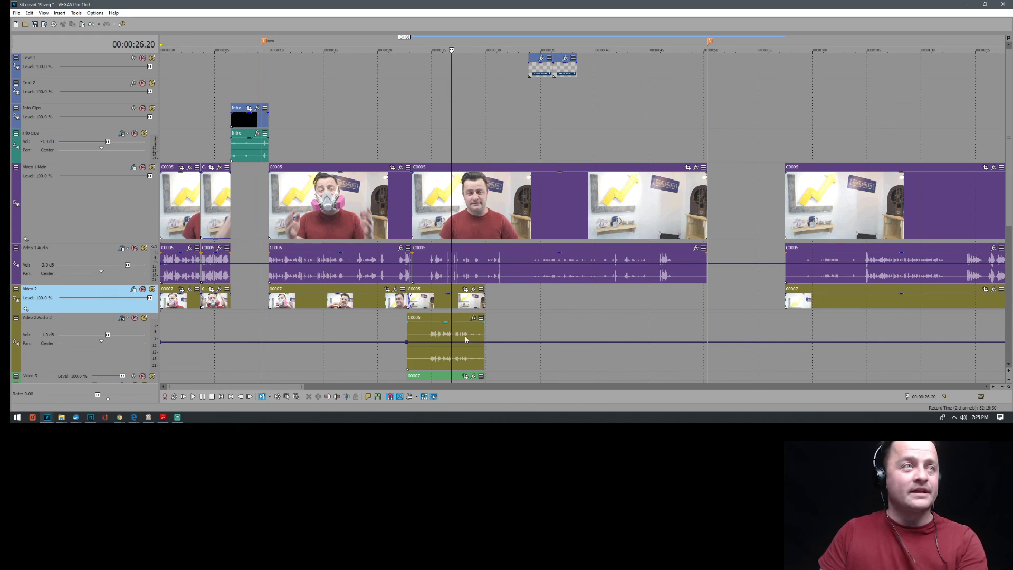
Delete the pasted video copies from Video 3 and Video 2, keeping only the pasted audio
click(452, 378)
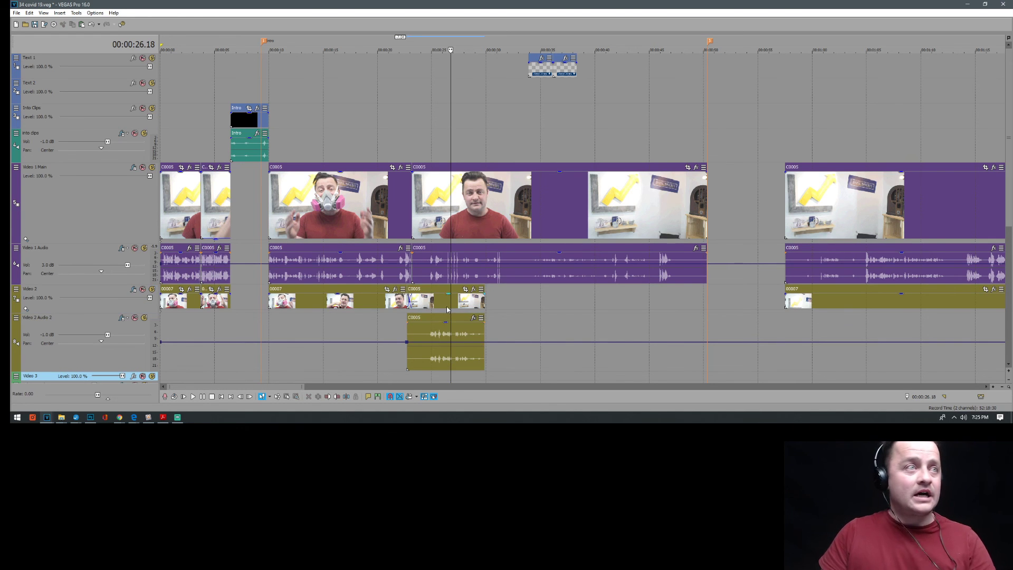
drag(436, 316, 519, 309)
click(517, 307)
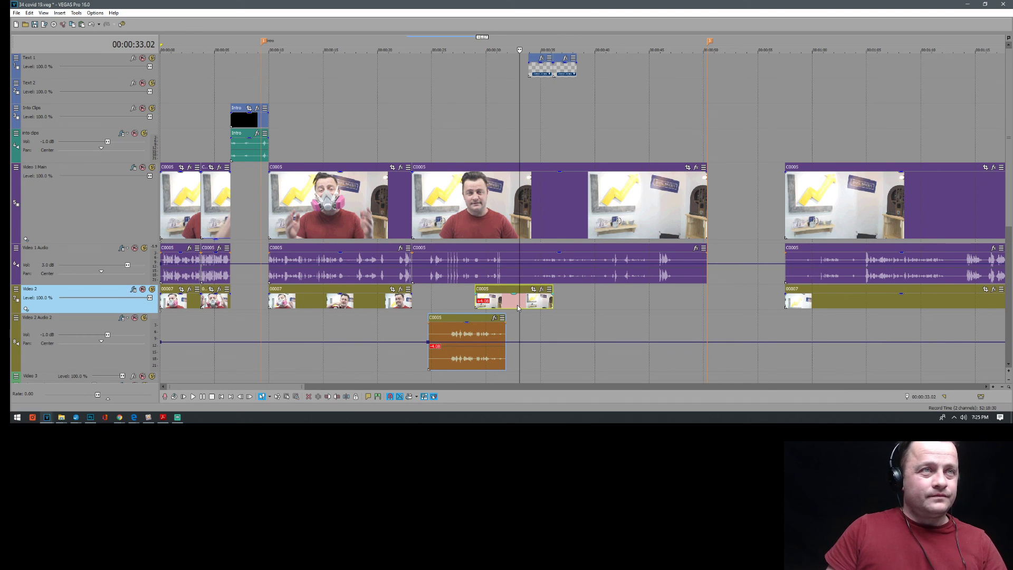
key(Delete)
Move the pasted audio on Video 2 Audio 2 to start at about 16.5 seconds and play it under the main footage
click(424, 304)
drag(445, 328, 363, 327)
click(275, 325)
scroll(567, 330, up, 4)
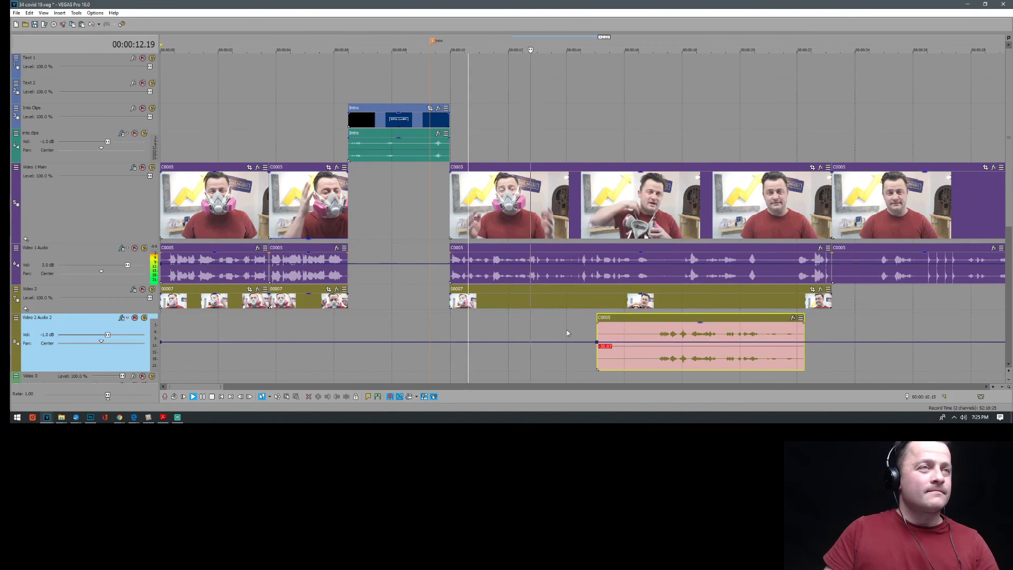
drag(665, 318, 738, 317)
key(Return)
click(660, 316)
key(space)
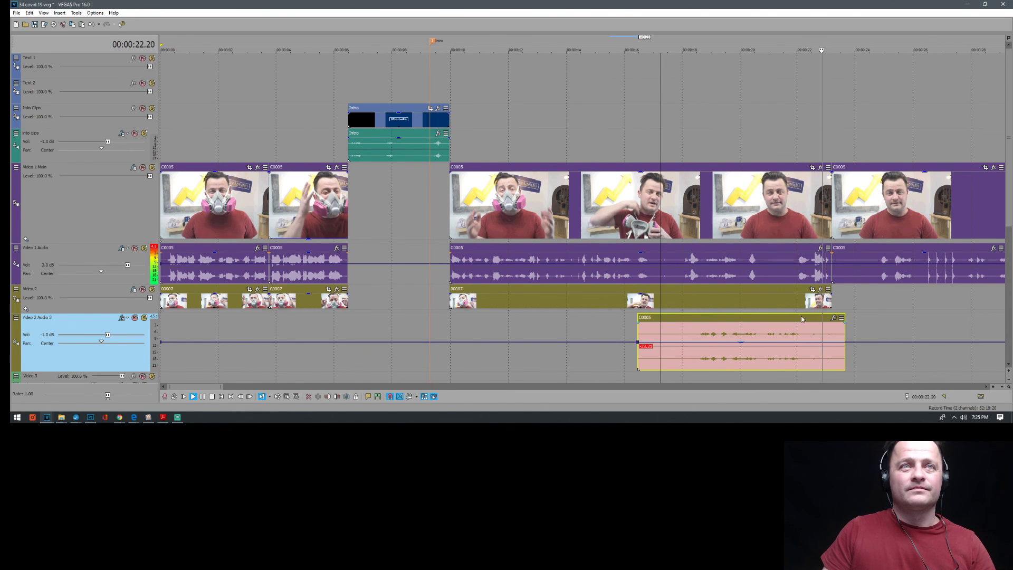
Delete the unused footage between about 23 and 50 seconds from Video 1 Main and Video 1 Audio
scroll(712, 278, down, 4)
key(space)
click(611, 210)
click(611, 210)
key(space)
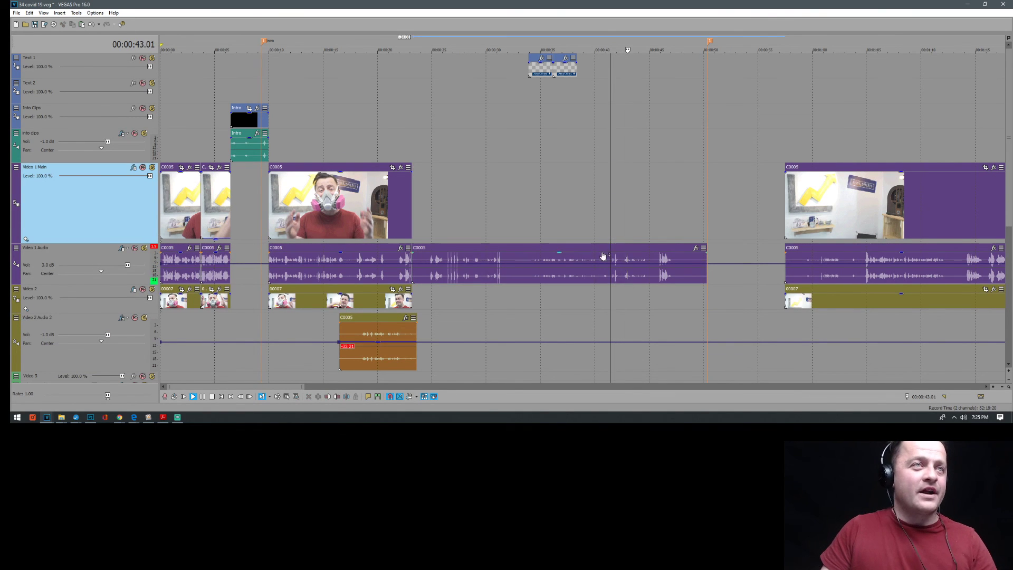
click(602, 255)
key(Delete)
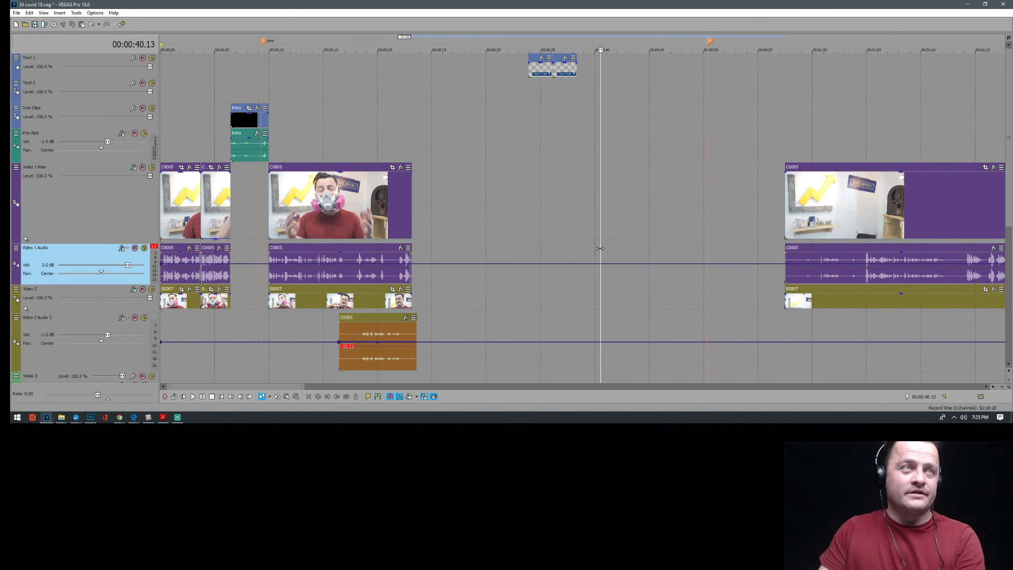
Move the remaining footage starting at 00:00:57.12 back so it directly follows the first main piece at about 23 seconds
click(827, 214)
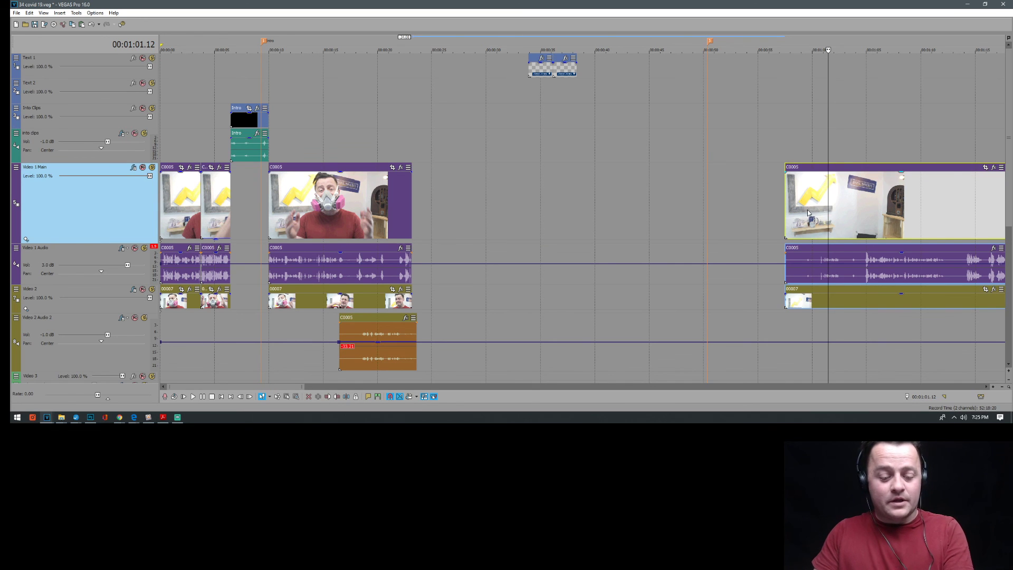
drag(818, 208, 478, 224)
click(485, 214)
Try to split the main footage at about 00:00:30.12, just before the presenter speaks, and select the empty-room piece before the cut
key(space)
scroll(589, 213, up, 3)
key(space)
key(s)
click(528, 212)
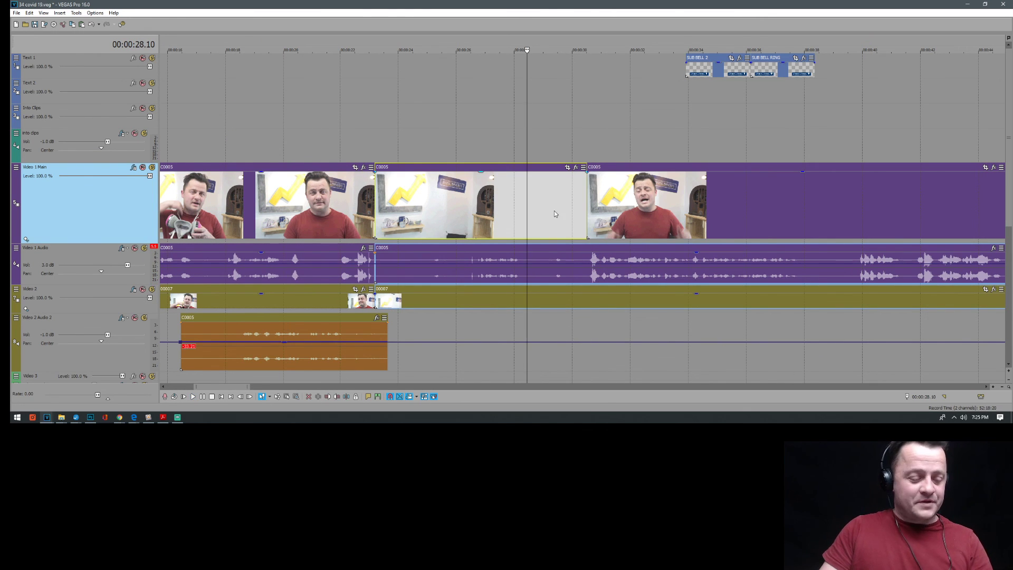
Undo the video-only split of Video 1 Main at 00:00:30.12 and turn off Ignore Event Grouping
click(434, 397)
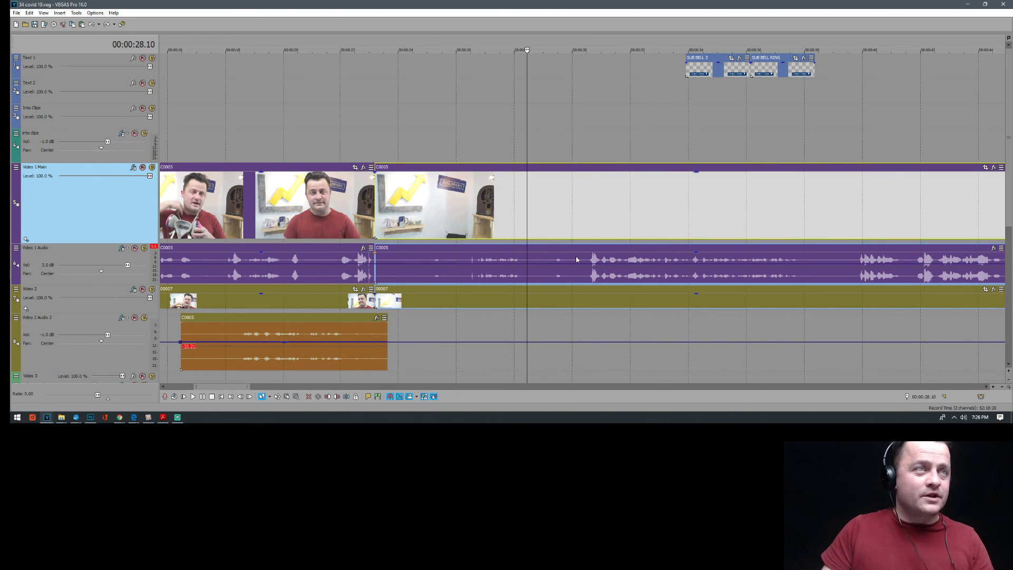
click(586, 213)
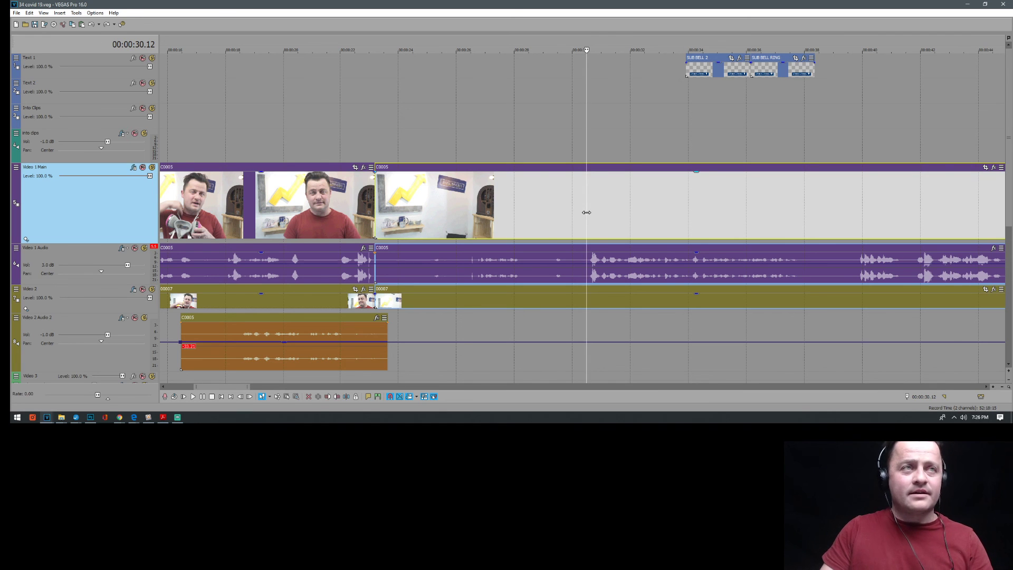
key(s)
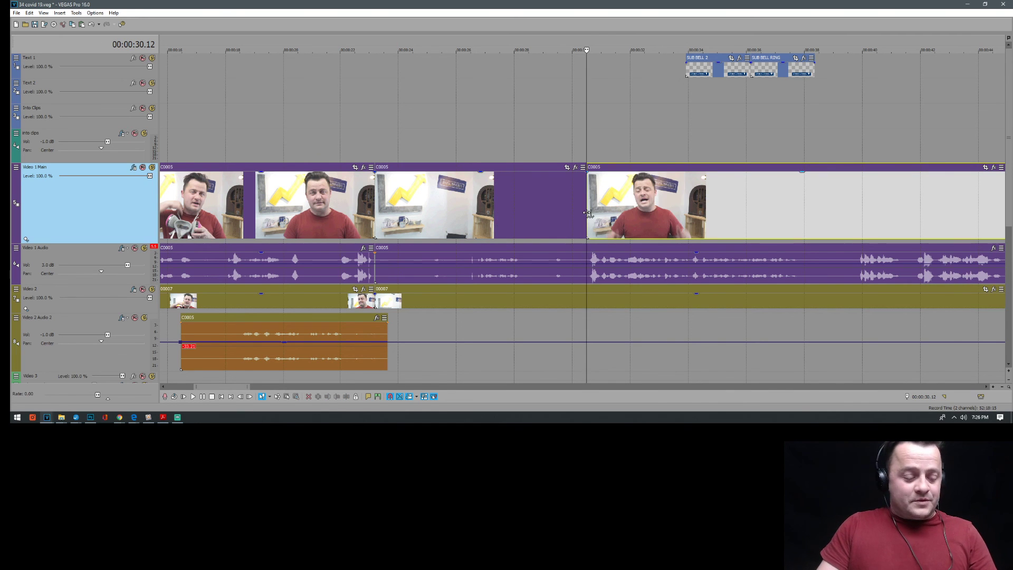
key(ctrl+z)
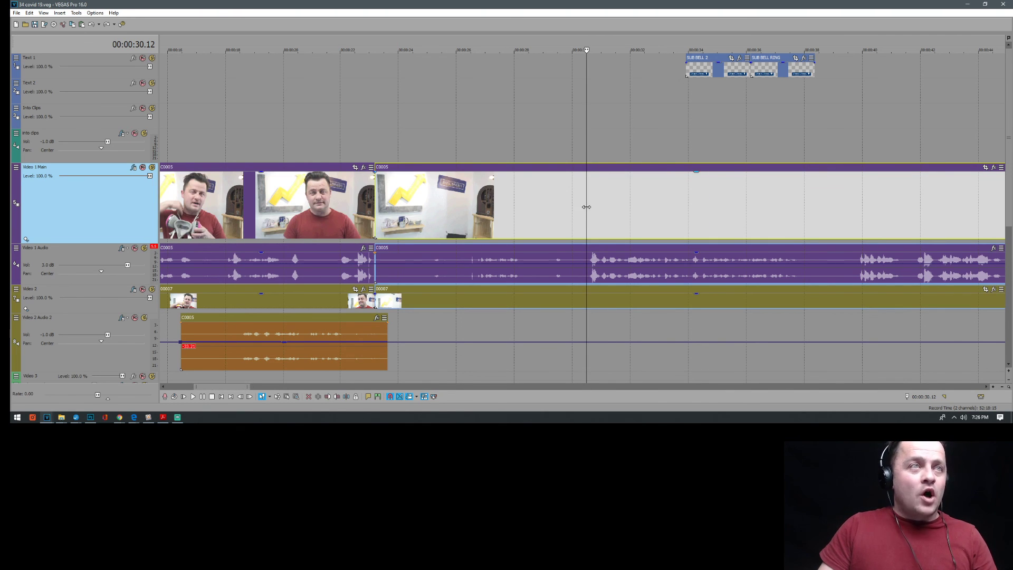
Split the grouped video and audio at 00:00:30.12 and delete the empty-room piece before the cut, closing the gap
key(s)
click(562, 202)
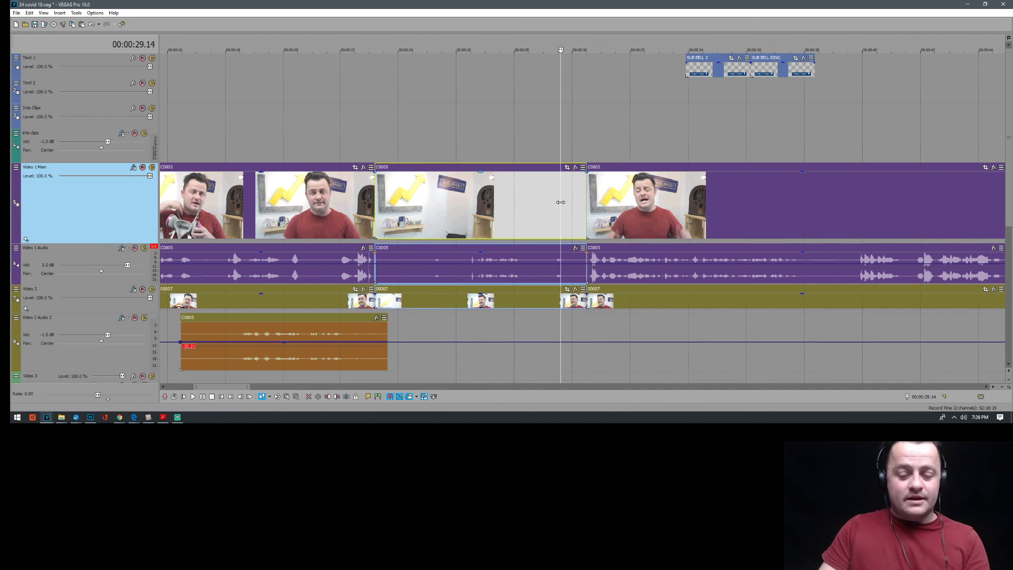
key(Delete)
Play across the cut at about 23 seconds and trim the end of the overlaid Video 2 Audio 2 clip slightly shorter
click(341, 114)
key(space)
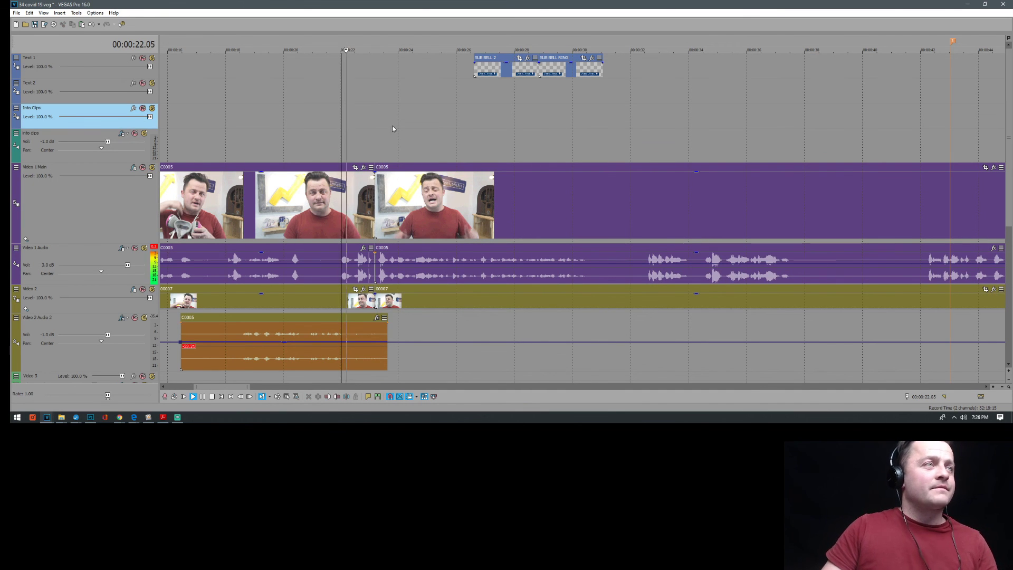
scroll(406, 126, up, 4)
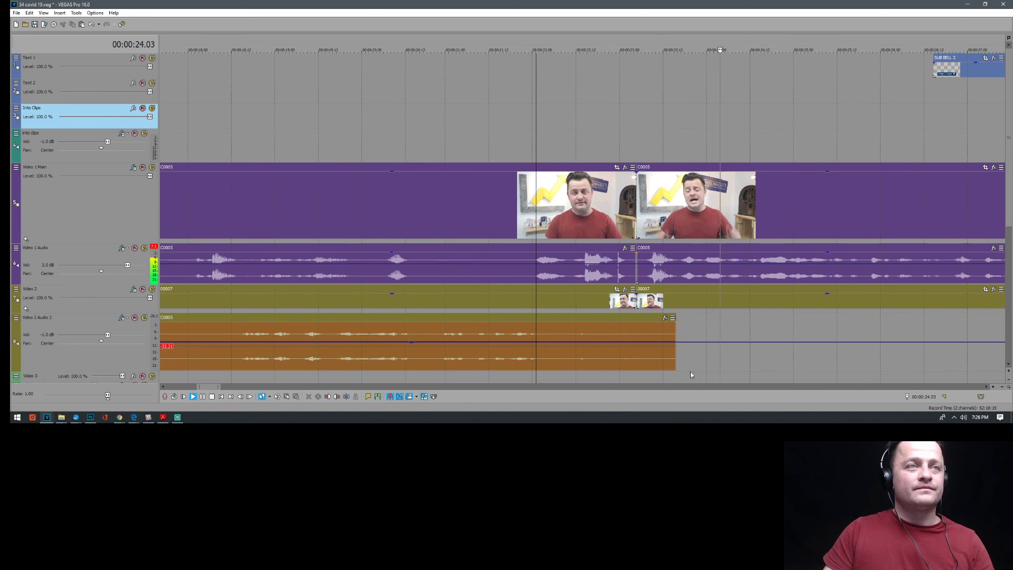
mouse_move(675, 329)
mouse_down()
mouse_move(636, 334)
mouse_move(671, 334)
mouse_up()
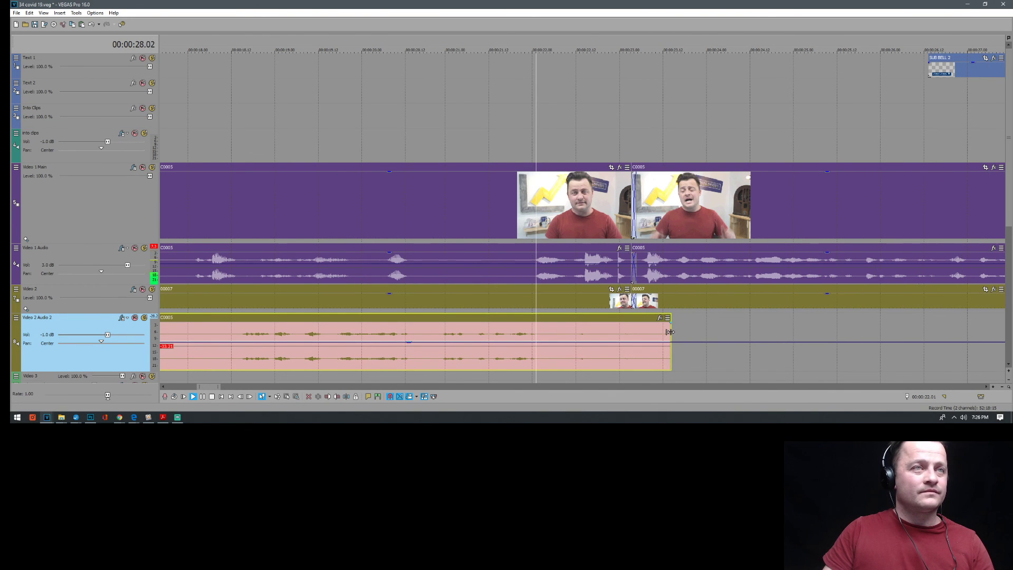
Split the grouped main footage at 00:00:34.09, in the middle of the spoken passage
click(671, 224)
scroll(680, 219, down, 6)
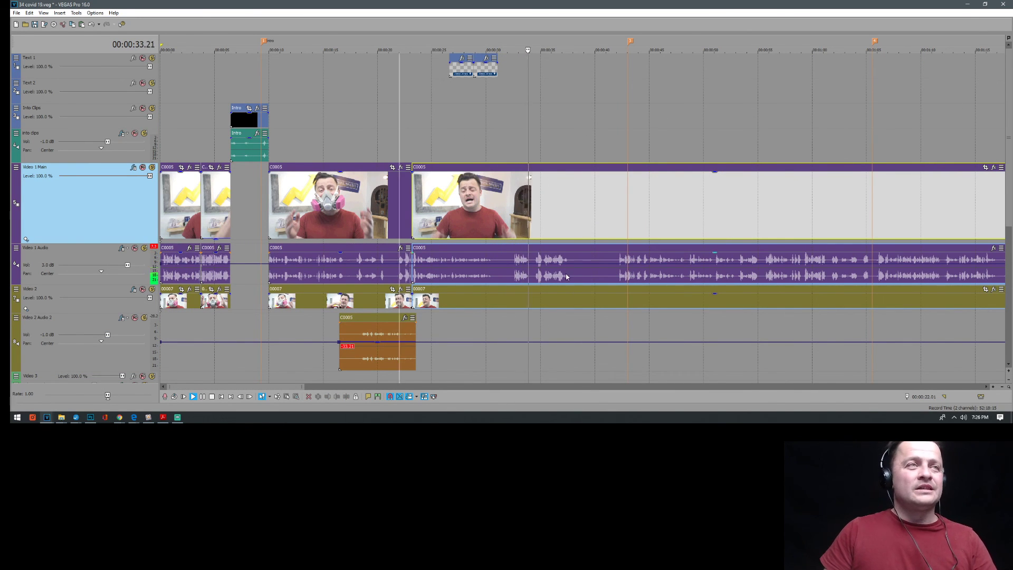
scroll(549, 273, up, 3)
scroll(654, 270, down, 2)
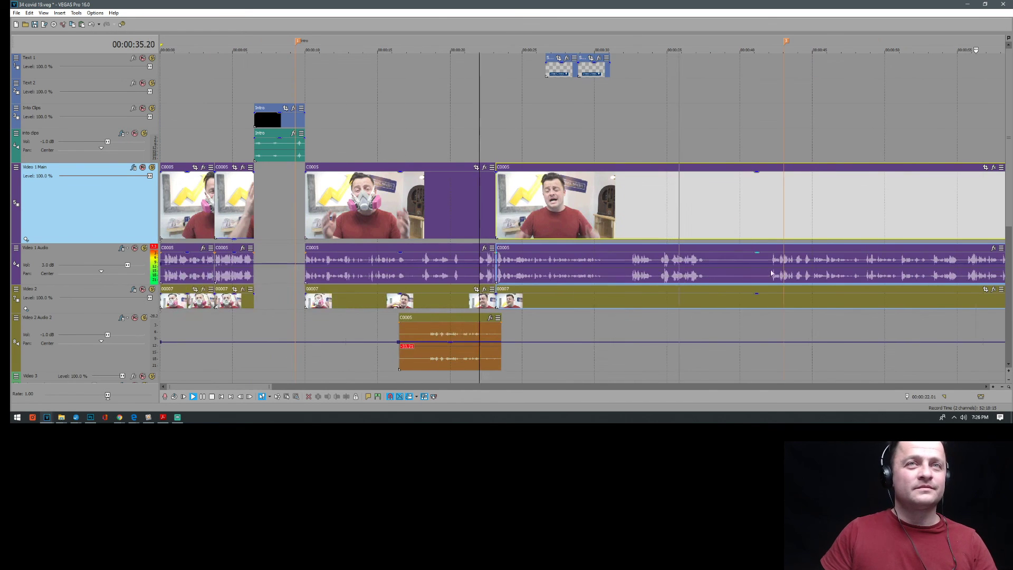
click(654, 269)
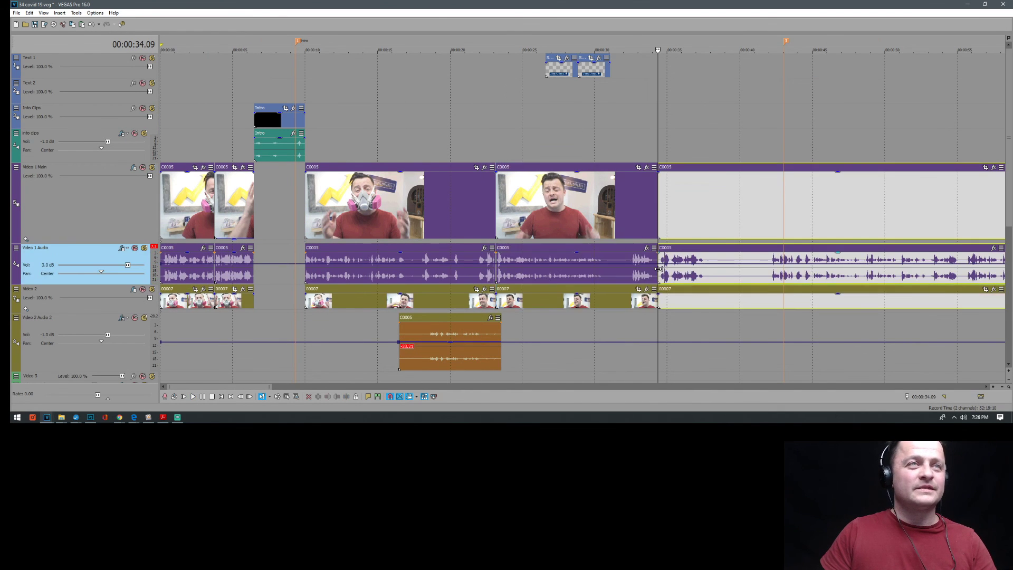
Split the footage at about 00:00:37.14 and lower the preceding Video 1 Main piece's opacity fully to show the Video 2 camera
scroll(654, 270, up, 4)
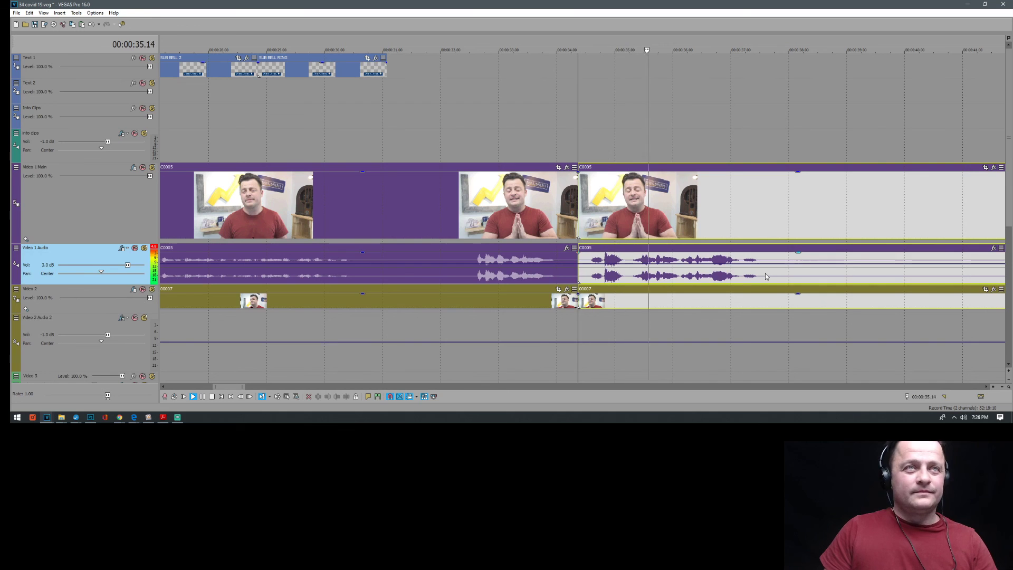
key(Return)
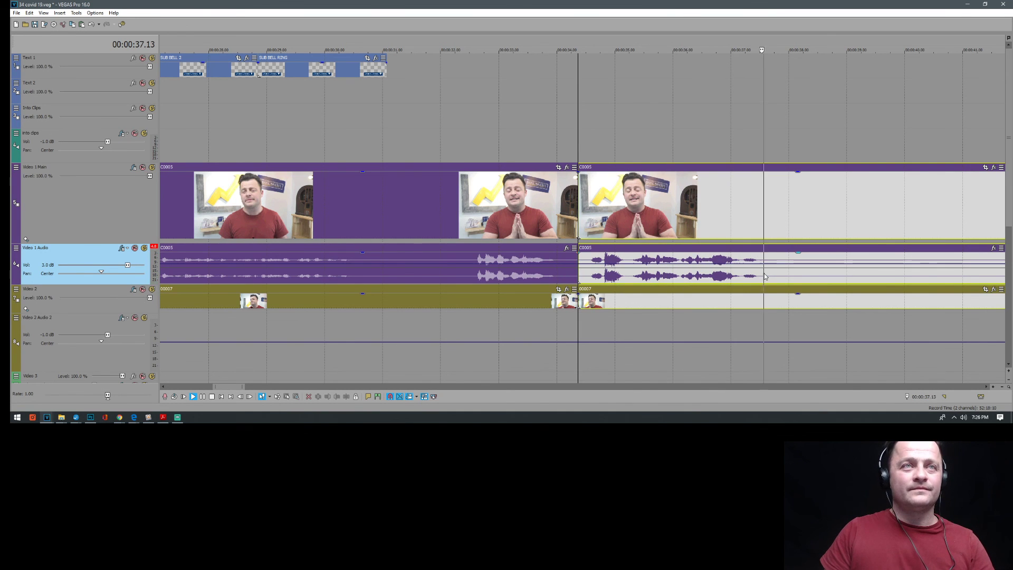
key(s)
click(711, 176)
drag(710, 175, 719, 261)
Split the footage at 00:00:42.04 and delete the unused piece between about 00:00:37.14 and that cut
click(695, 138)
click(557, 130)
key(space)
scroll(760, 131, down, 2)
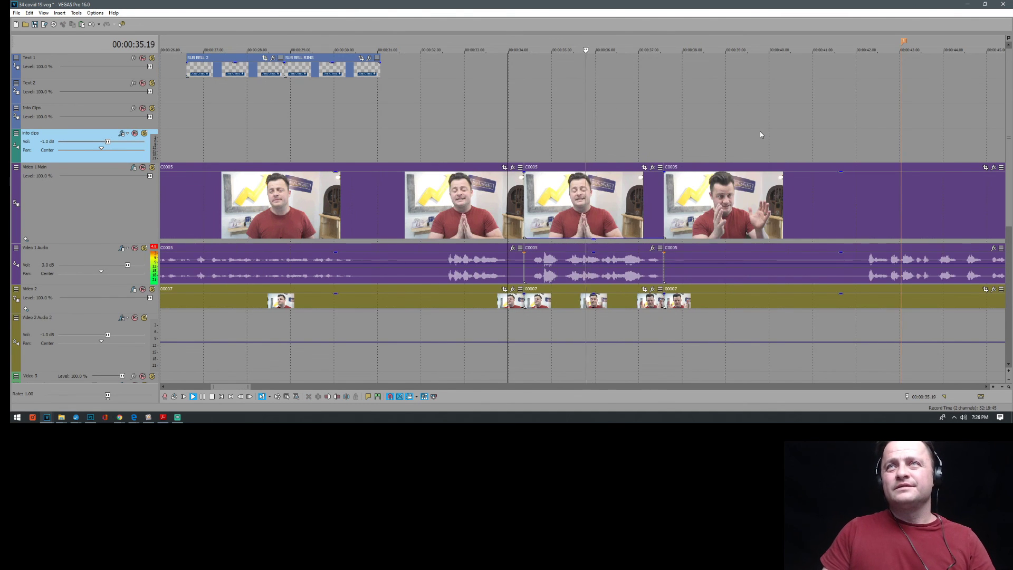
scroll(758, 132, down, 2)
key(Return)
click(705, 214)
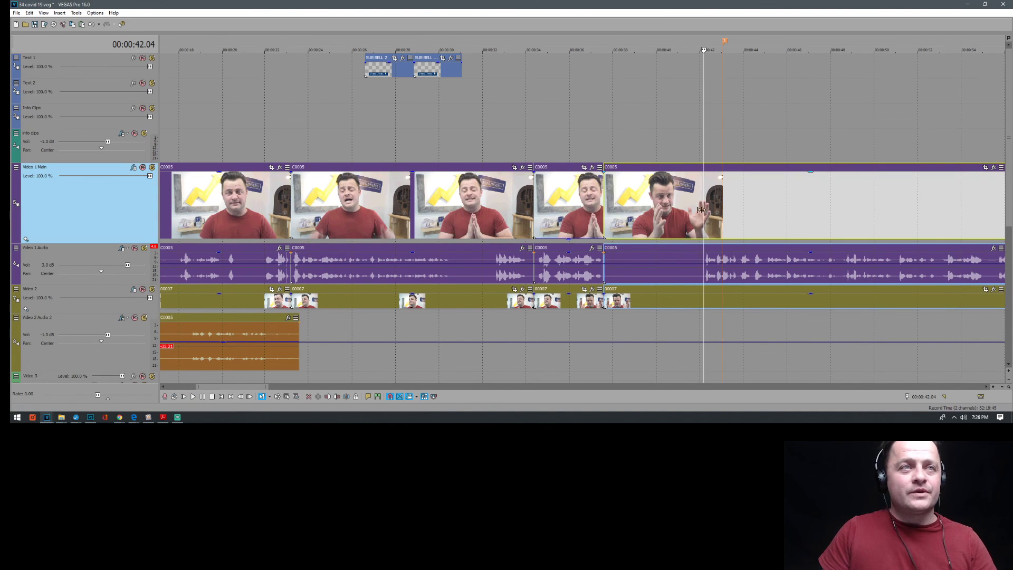
key(s)
click(667, 210)
key(Delete)
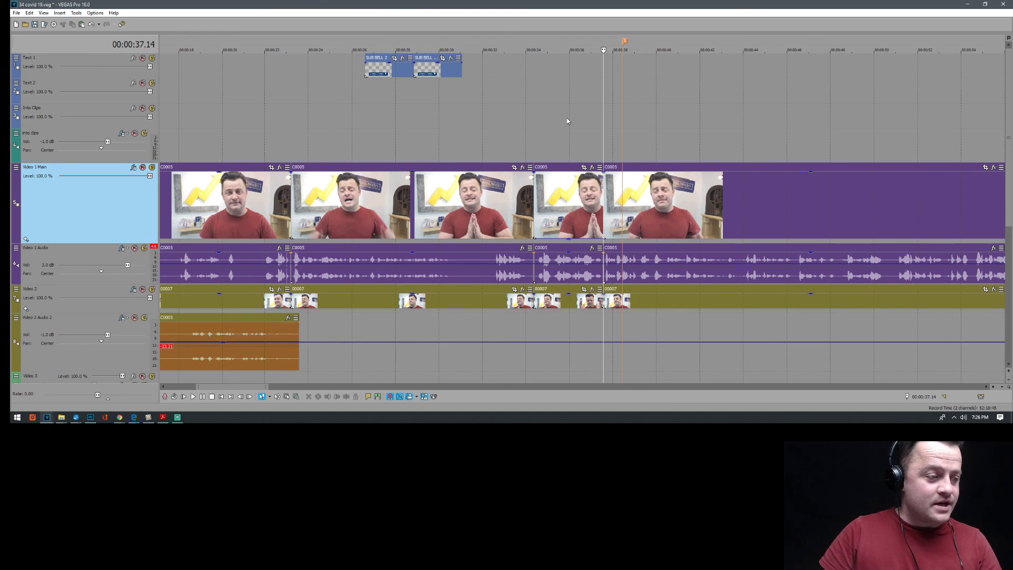
Play the edited footage from 00:00:32.14 to about 00:01:15 and check the cuts, camera change and upcoming speech
click(495, 130)
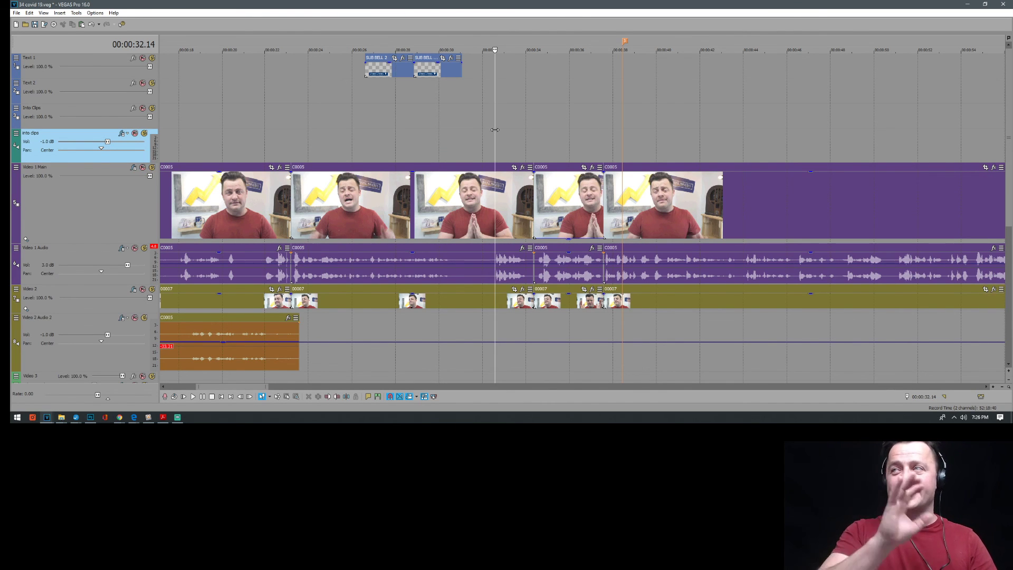
key(space)
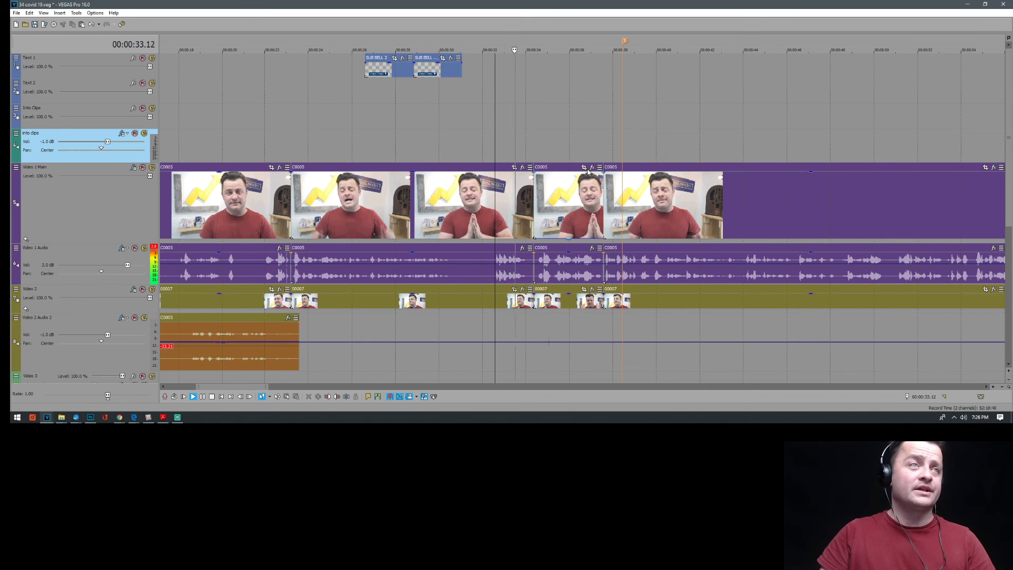
scroll(710, 222, up, 3)
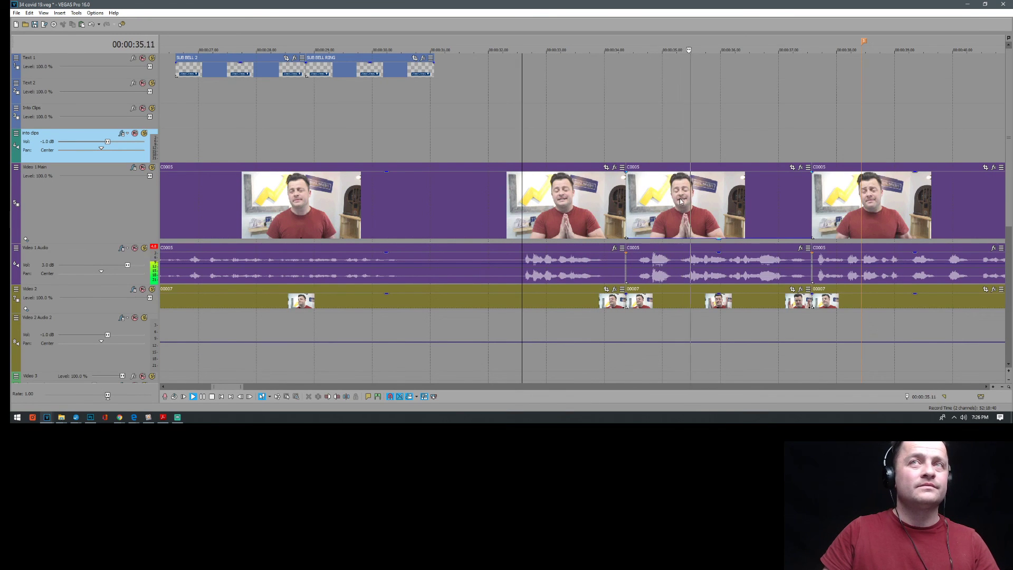
scroll(679, 198, down, 2)
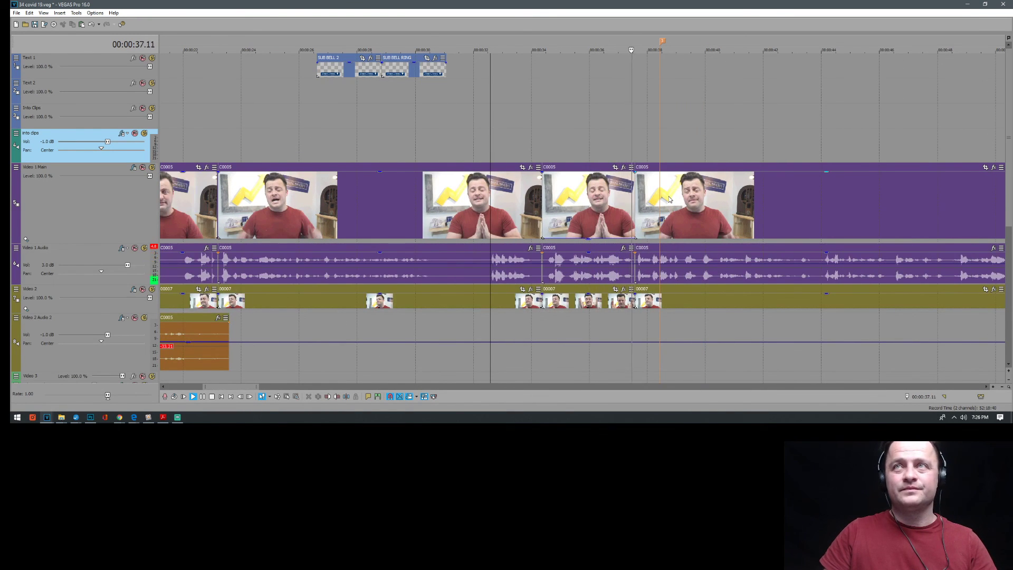
scroll(697, 232, down, 3)
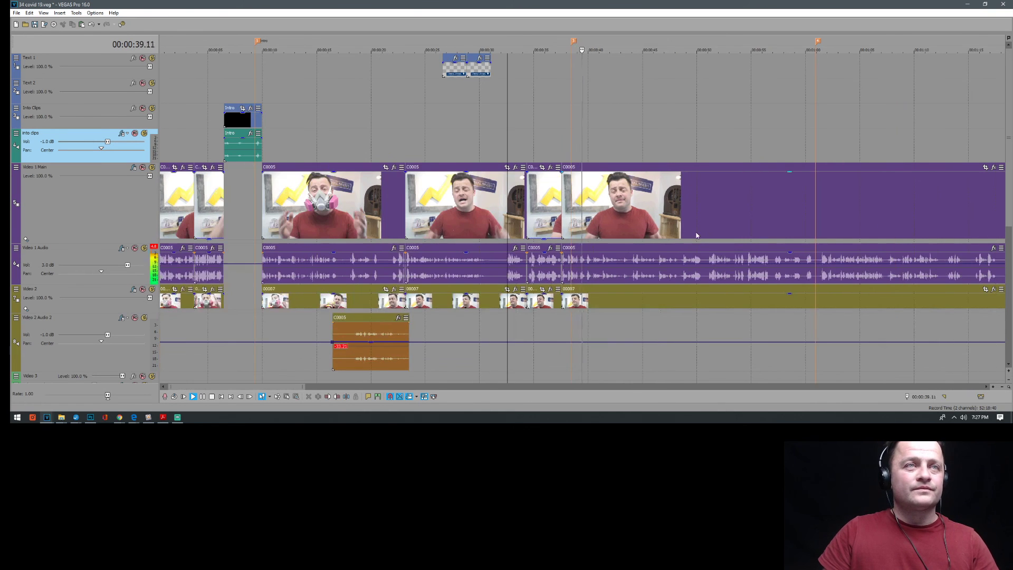
scroll(697, 233, up, 1)
key(Return)
key(Return)
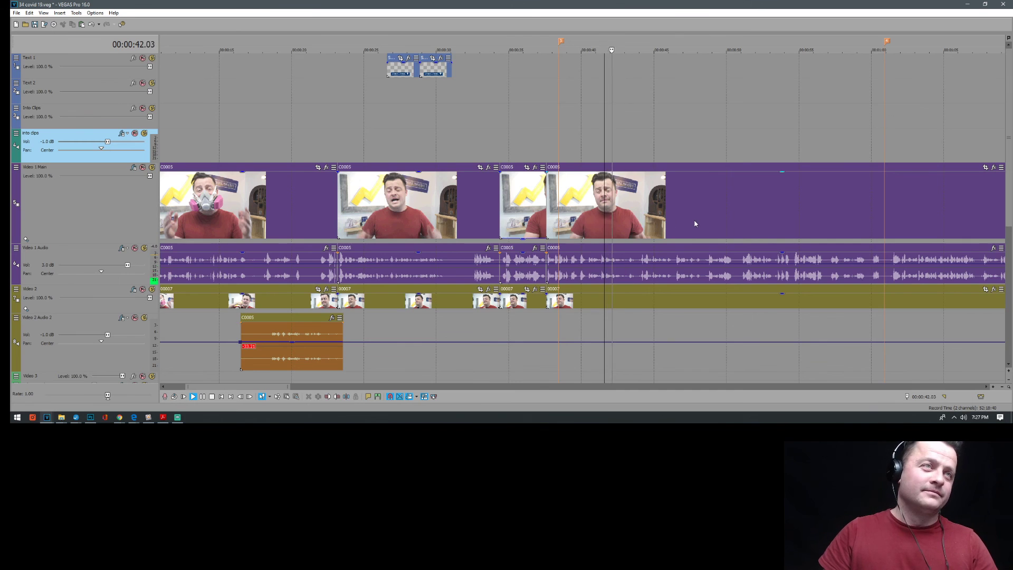
scroll(696, 224, right, 2)
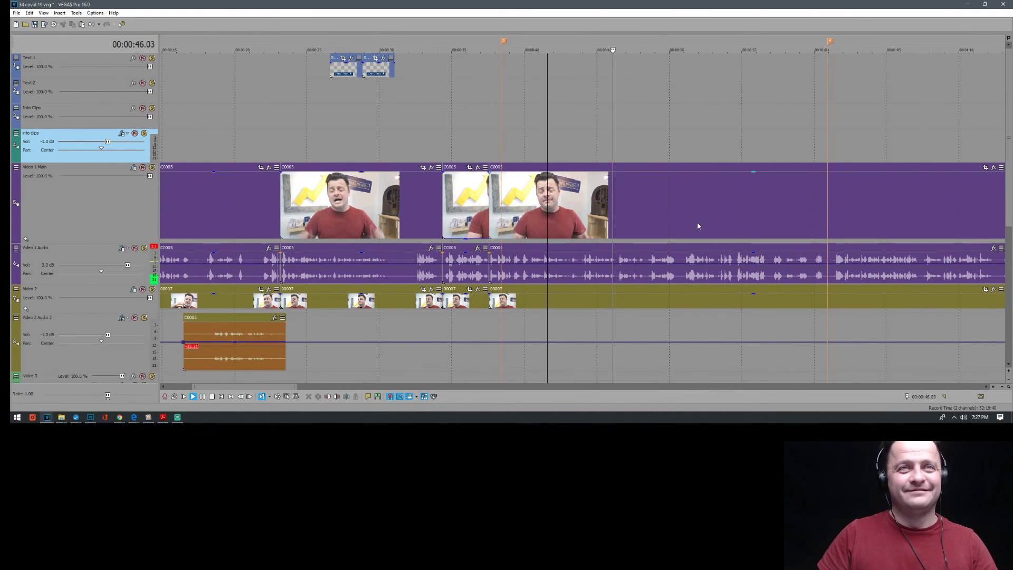
scroll(707, 219, right, 2)
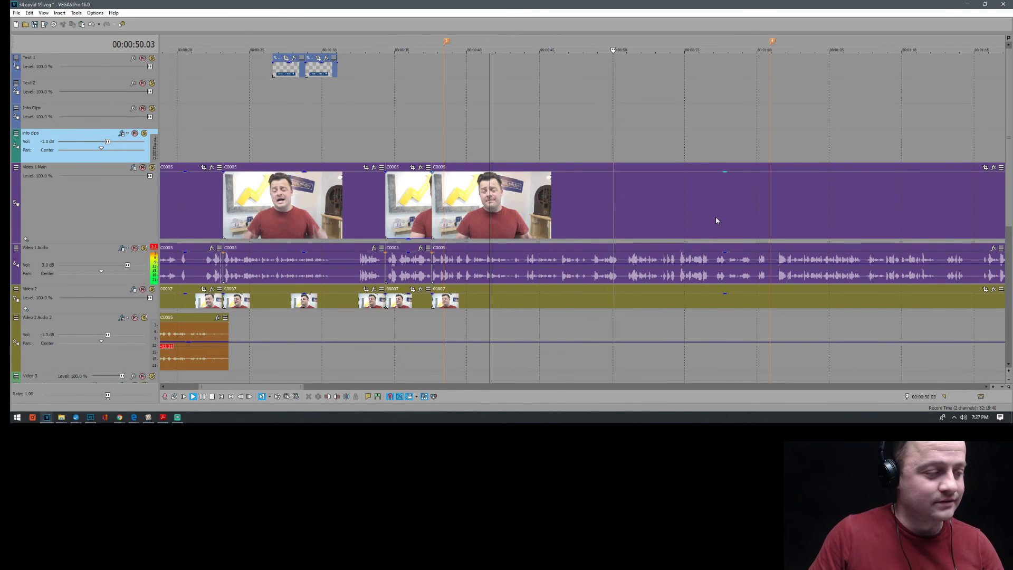
scroll(713, 217, down, 1)
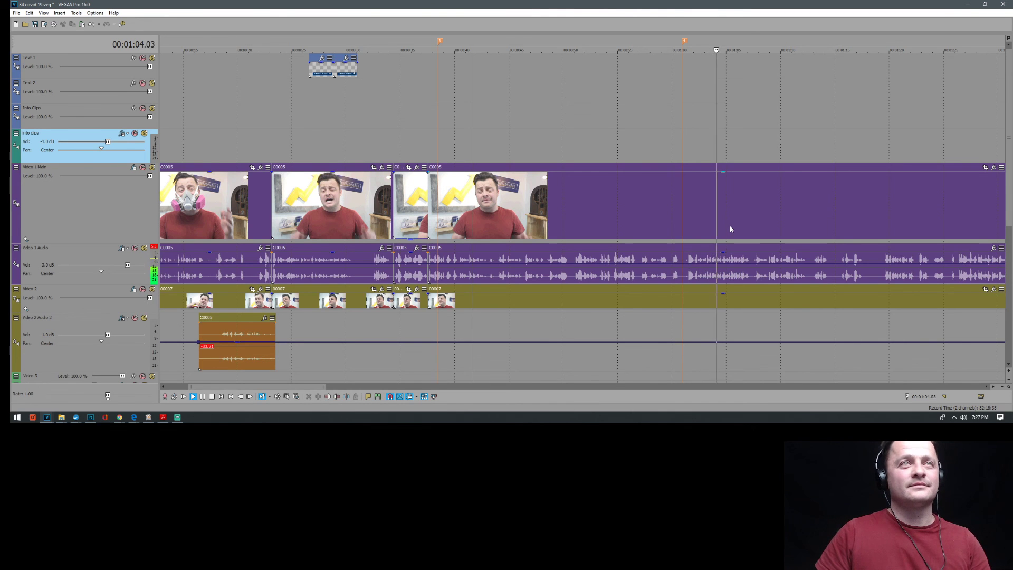
scroll(730, 226, right, 3)
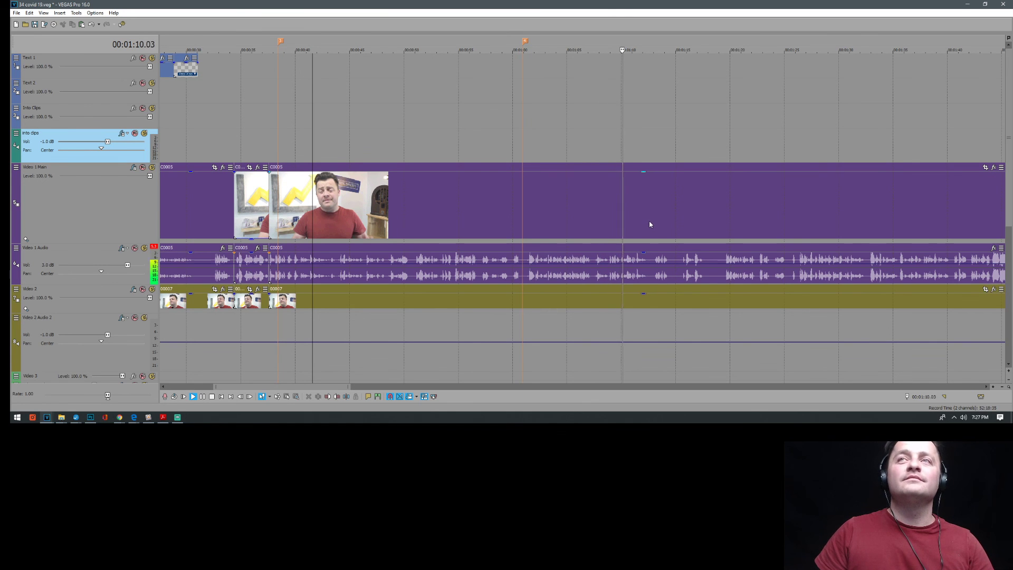
scroll(662, 228, down, 2)
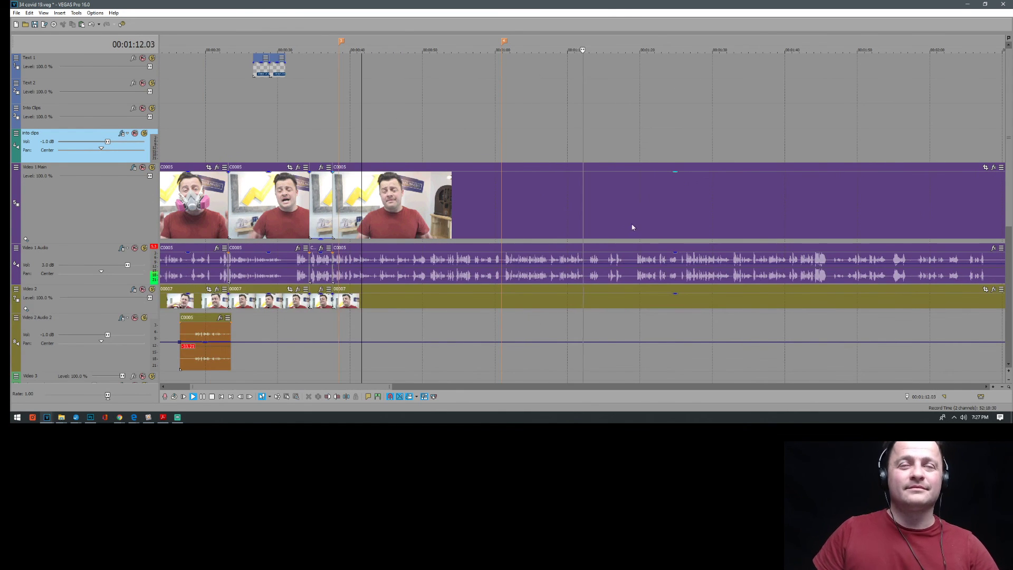
scroll(633, 227, up, 2)
scroll(619, 242, down, 2)
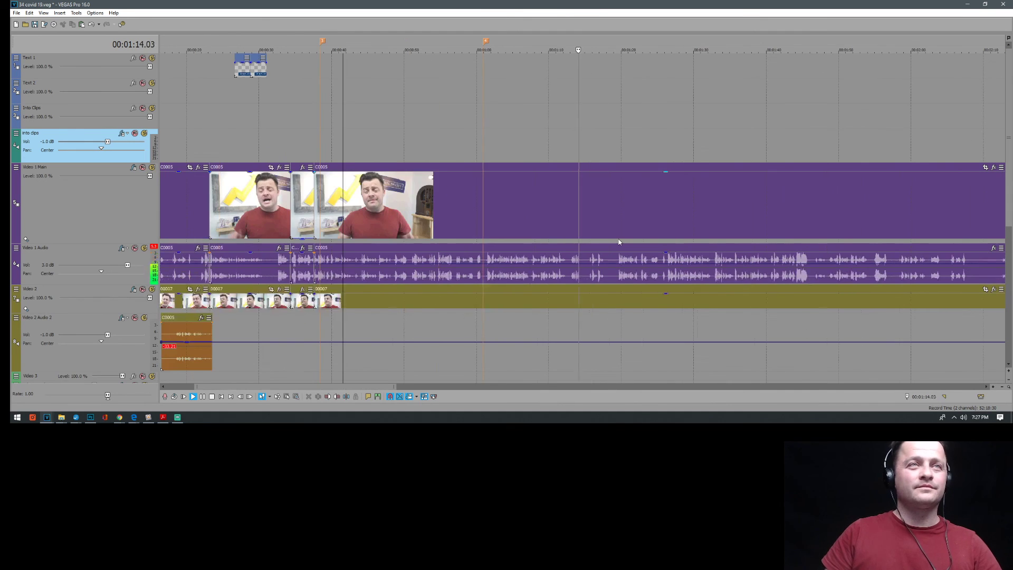
key(Return)
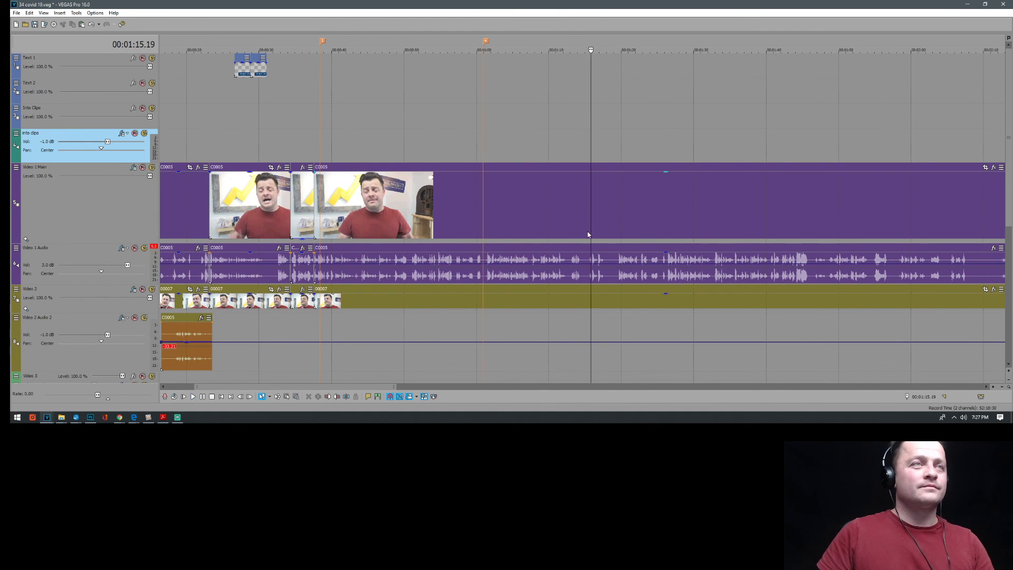
Split the grouped main footage at 00:01:14.23
click(584, 226)
key(s)
key(space)
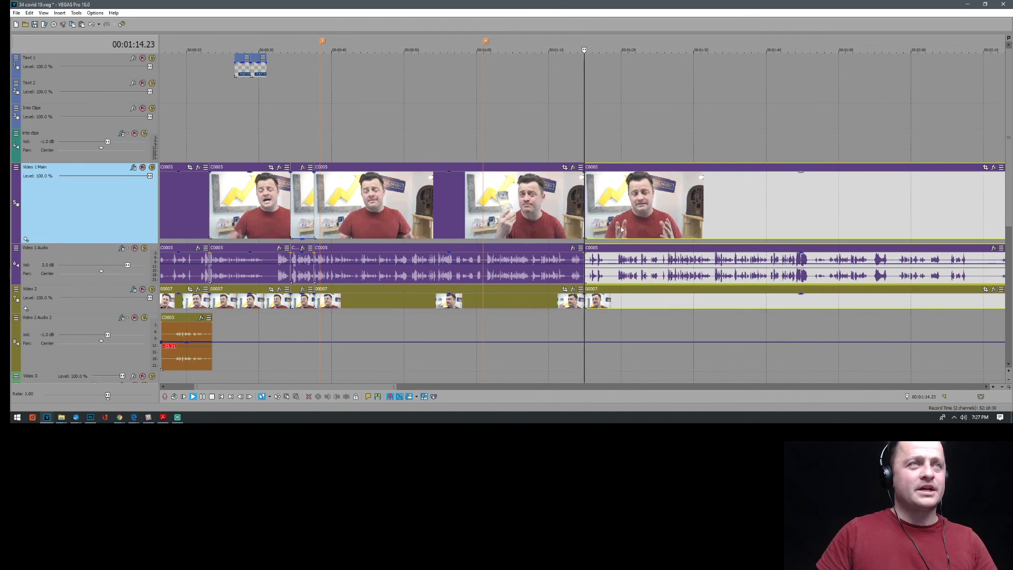
Trim the preceding piece's end back to about 00:01:14.06 and tighten the start of the following piece, keeping both adjoining
scroll(612, 228, up, 3)
key(Return)
drag(566, 210, 550, 210)
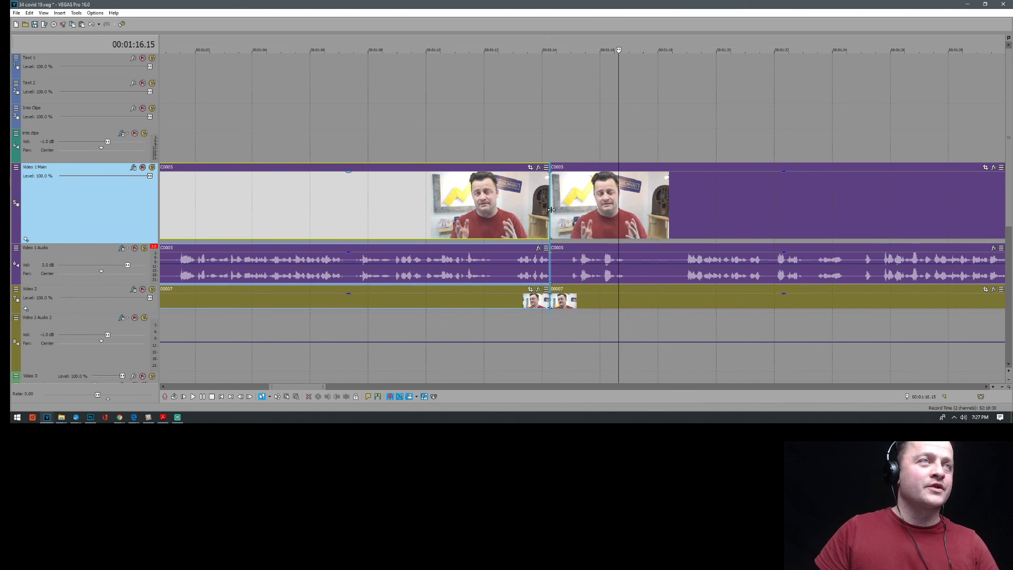
click(556, 211)
drag(550, 210, 572, 213)
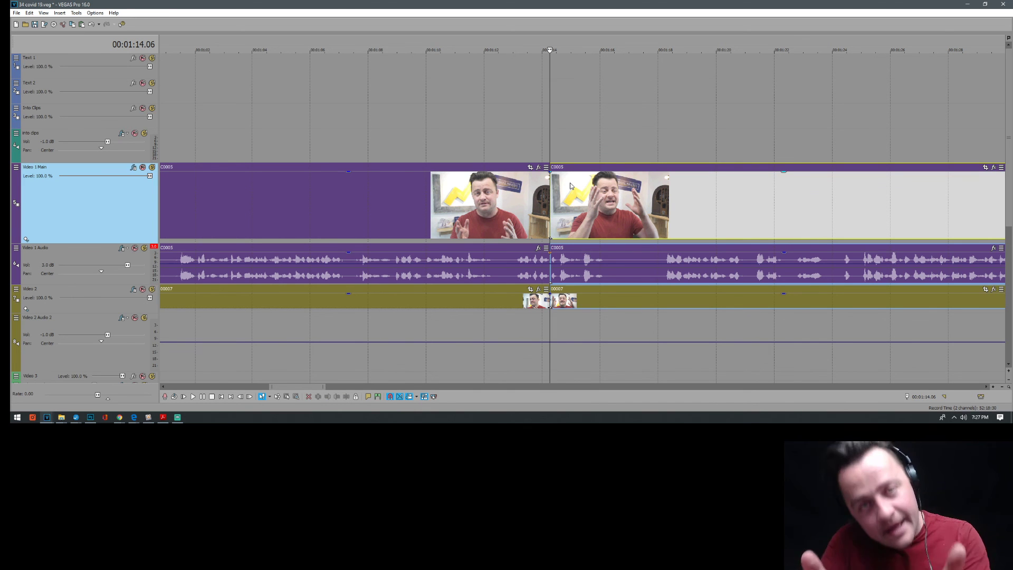
Play across the tightened cut and split the grouped footage at 00:01:16.04, after the short spoken phrase
click(525, 137)
key(space)
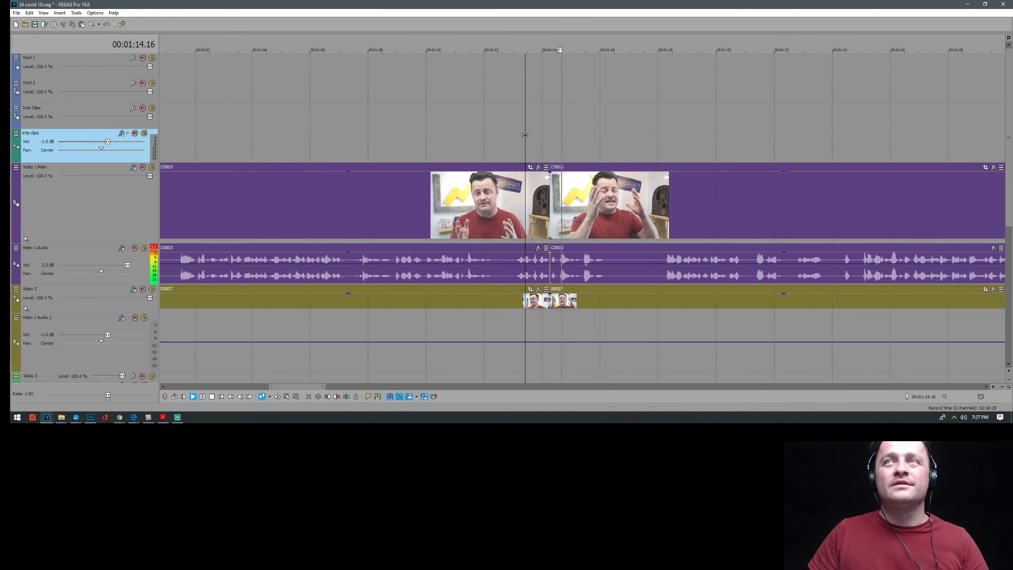
key(Return)
key(s)
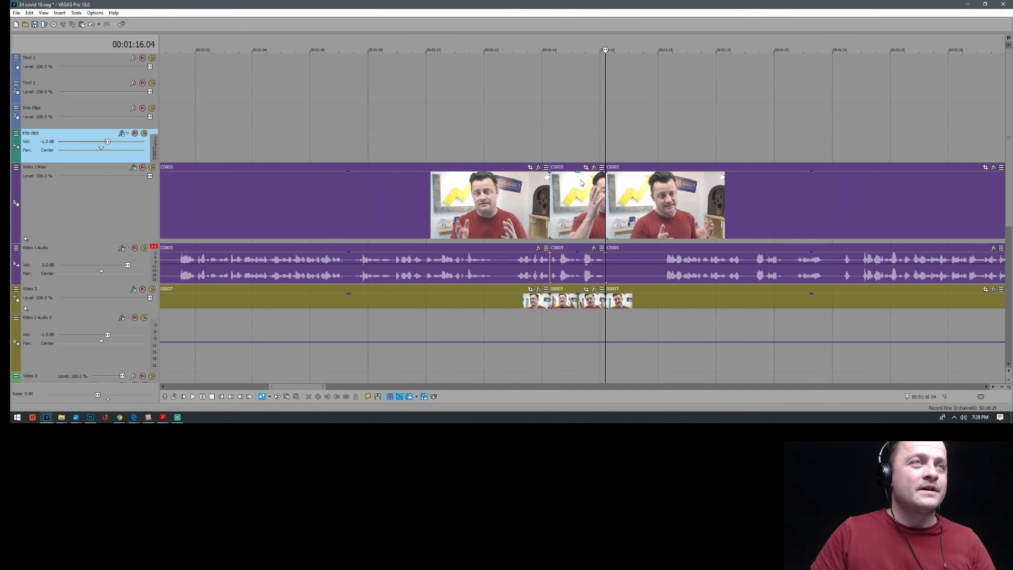
Lower the opacity of the short main-camera piece ending at 00:01:16.04 to 0% and play across the camera switch
click(578, 178)
drag(578, 175, 574, 264)
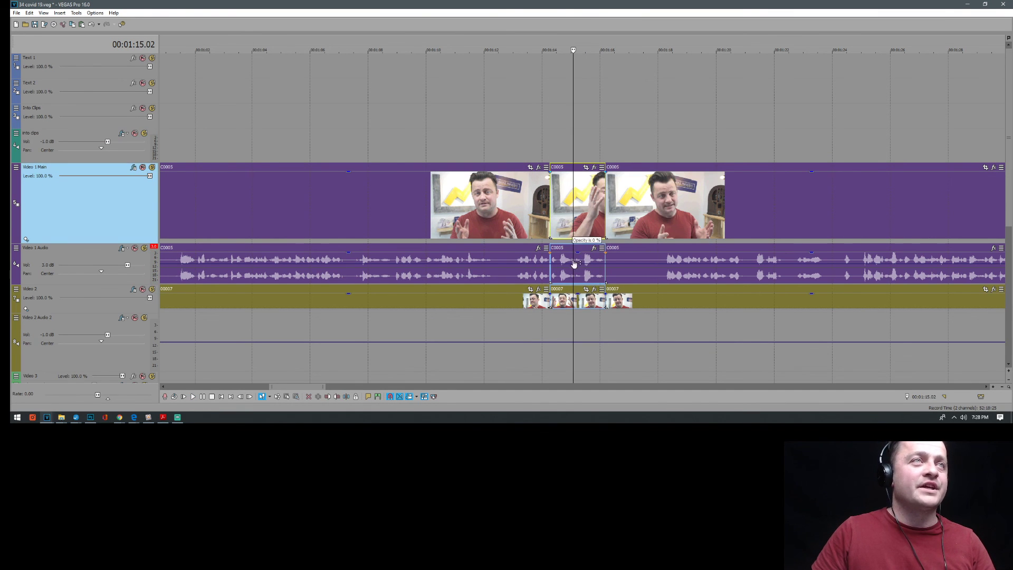
click(524, 136)
key(space)
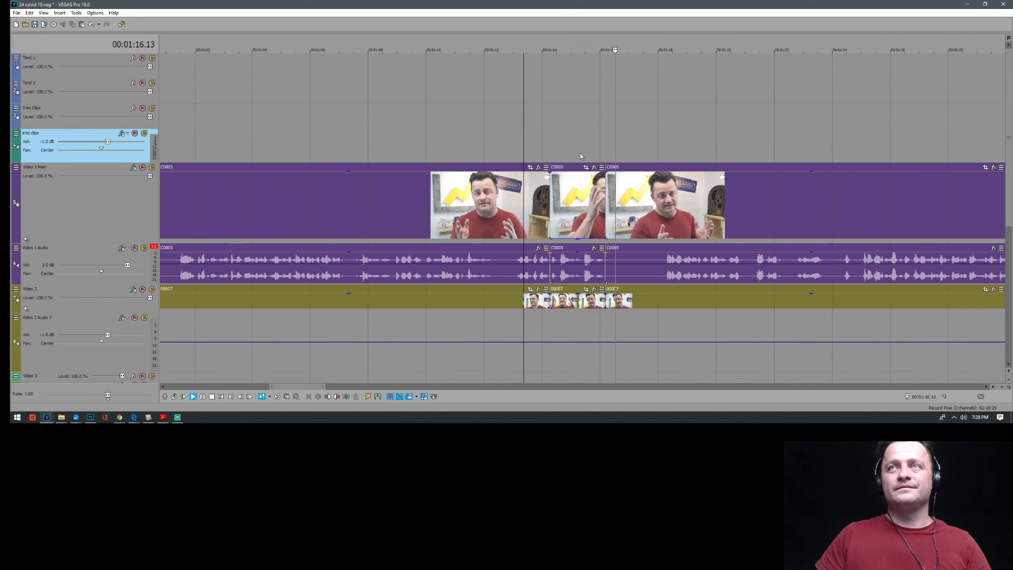
key(space)
Trim the silent opening off the piece after 00:01:16.04, keep it adjoining, and play on to about 00:01:22
drag(666, 216, 635, 206)
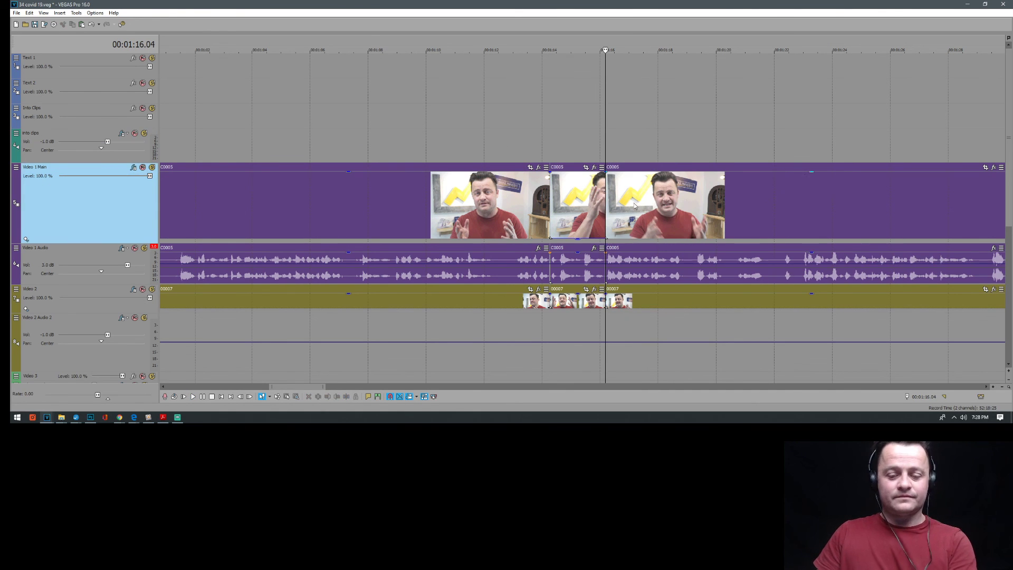
click(559, 110)
key(space)
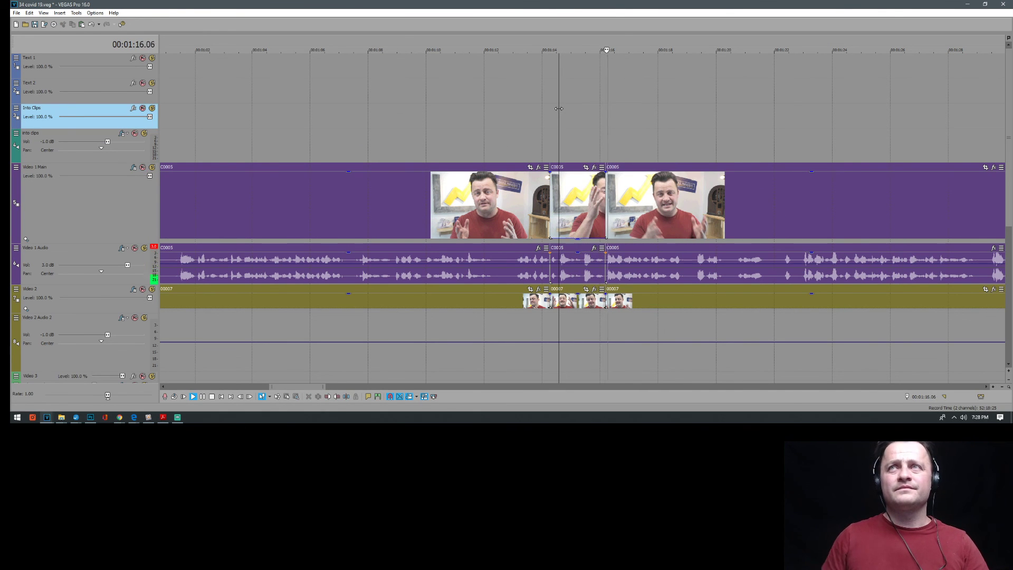
scroll(655, 222, up, 2)
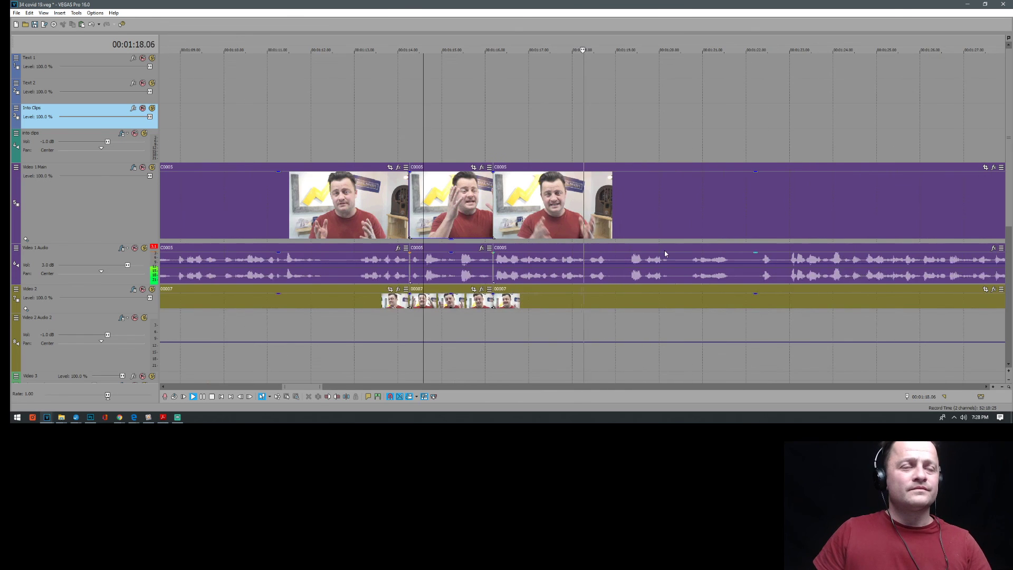
scroll(661, 249, down, 2)
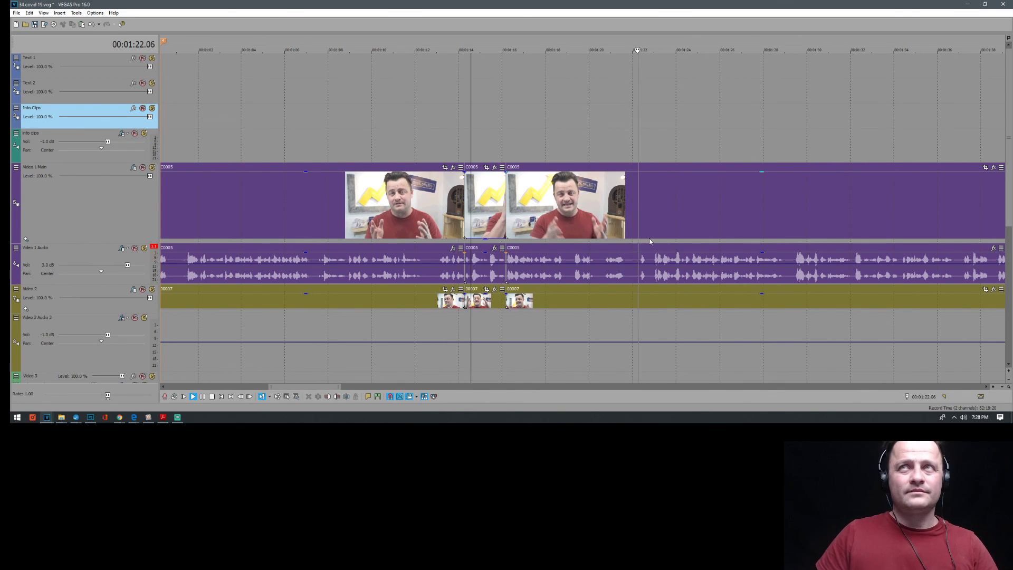
Cut the grouped footage from 00:01:16.04 to about 00:01:22, close the gap, and play on to the loud phrase near 00:01:34
click(650, 234)
key(space)
click(468, 136)
key(space)
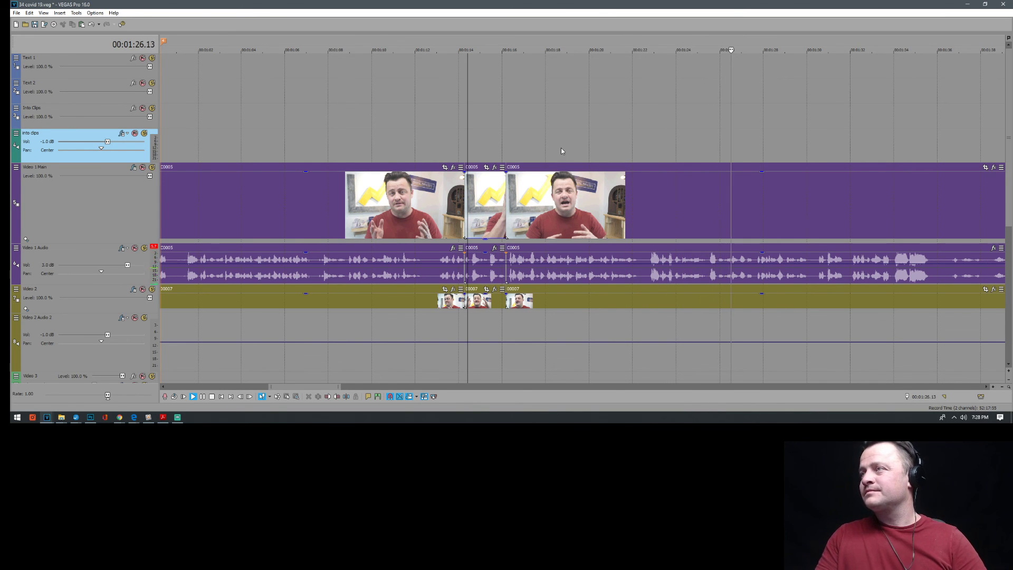
scroll(572, 150, down, 3)
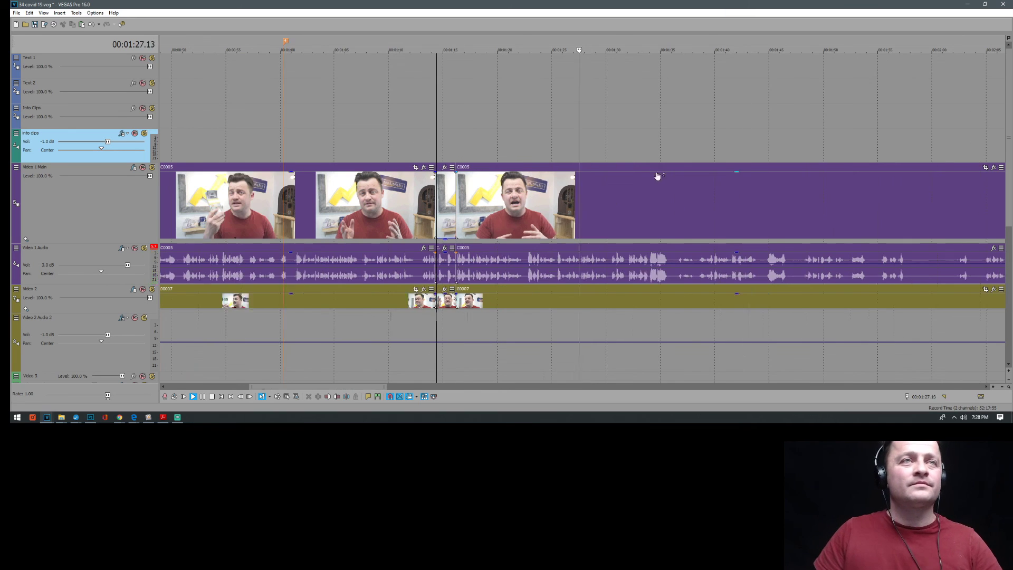
click(670, 272)
scroll(671, 272, up, 3)
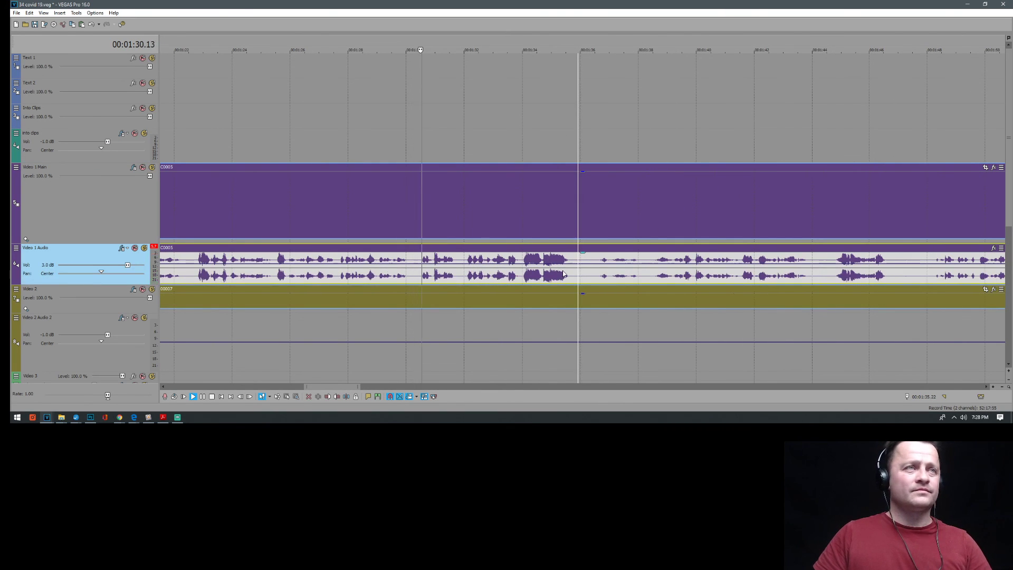
scroll(577, 271, up, 2)
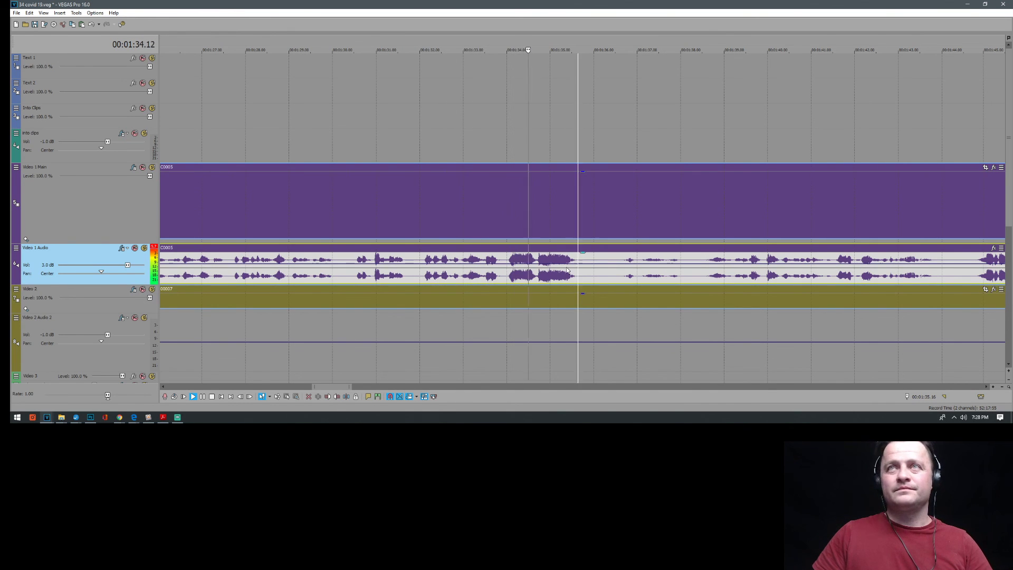
Split the grouped footage at 00:01:33.20 and 00:01:34.01 and delete the short pause between the splits, closing the gap
click(501, 232)
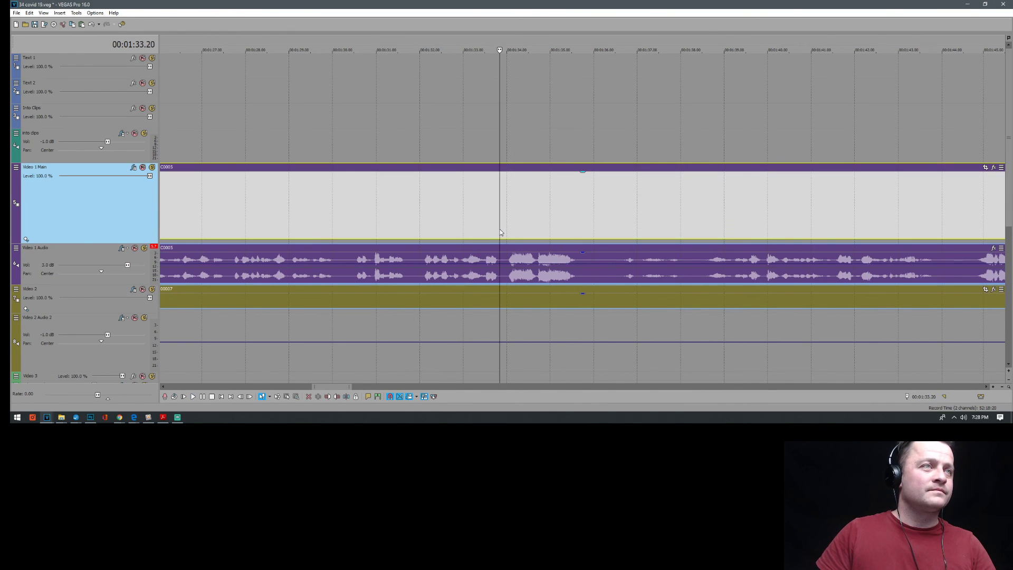
key(s)
click(578, 227)
scroll(577, 228, up, 3)
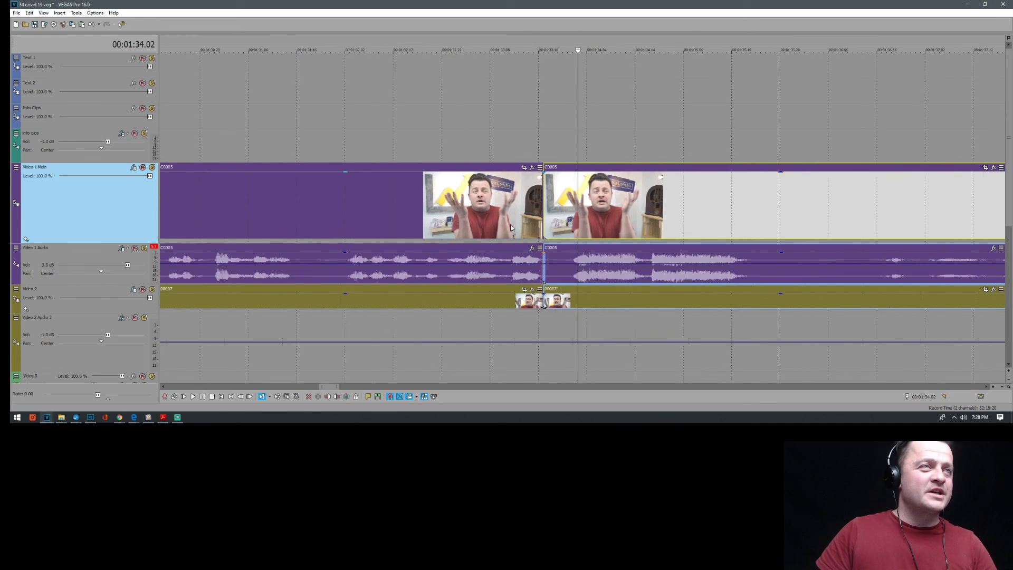
click(572, 230)
key(s)
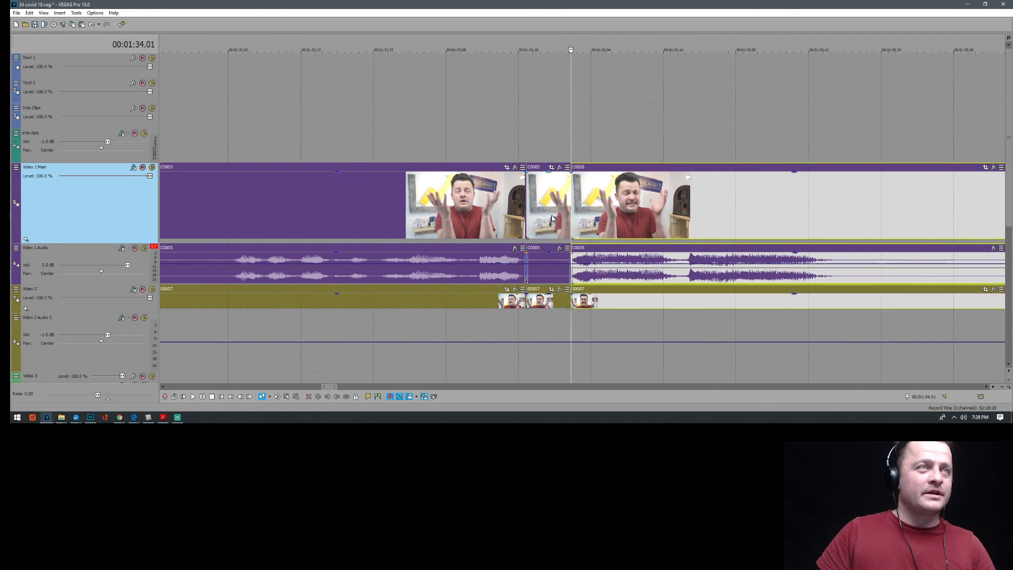
click(552, 218)
key(Delete)
Split the footage after the loud phrase at 00:01:35.05 and lower that phrase's main-camera opacity fully to switch cameras
click(482, 139)
key(space)
key(Return)
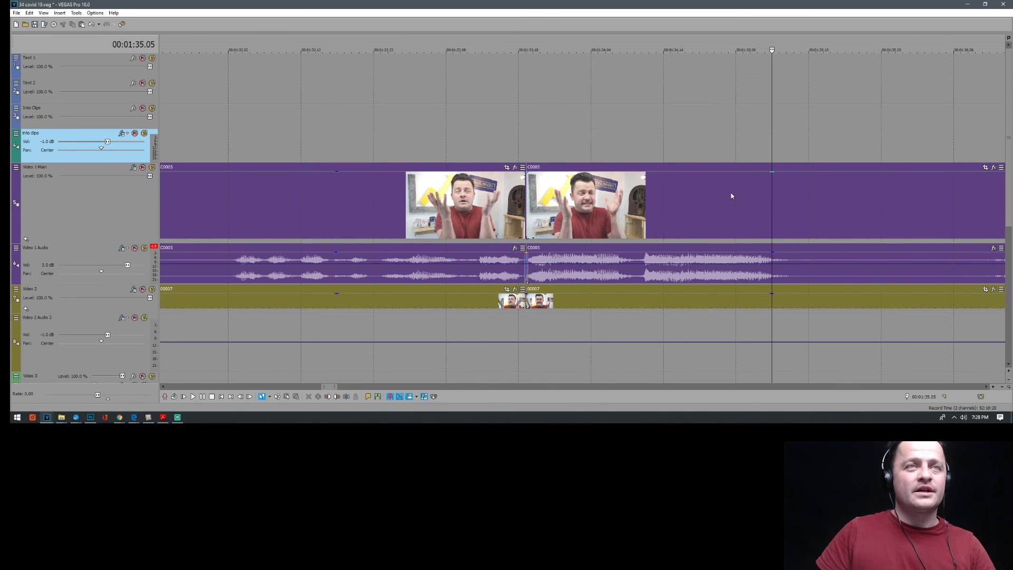
key(s)
click(662, 182)
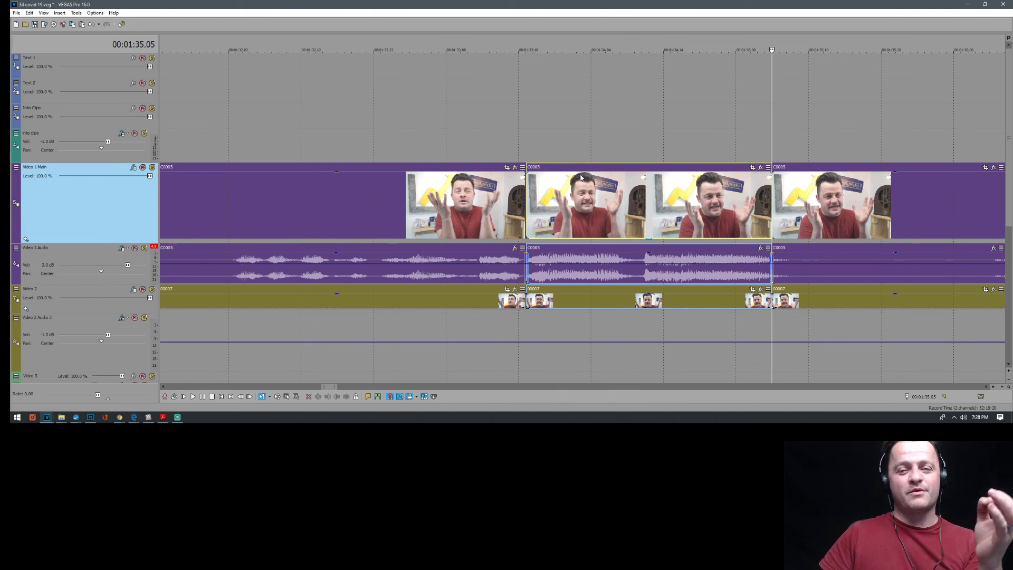
Play into the loud phrase, trim the end of the piece before it slightly, close the gap, and replay the cut
click(443, 109)
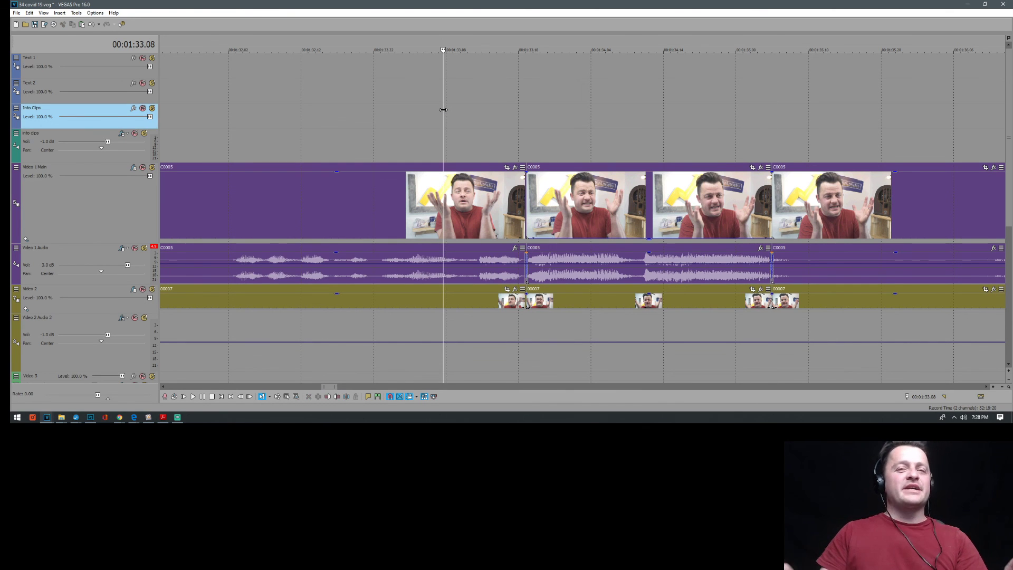
key(space)
key(Return)
click(524, 215)
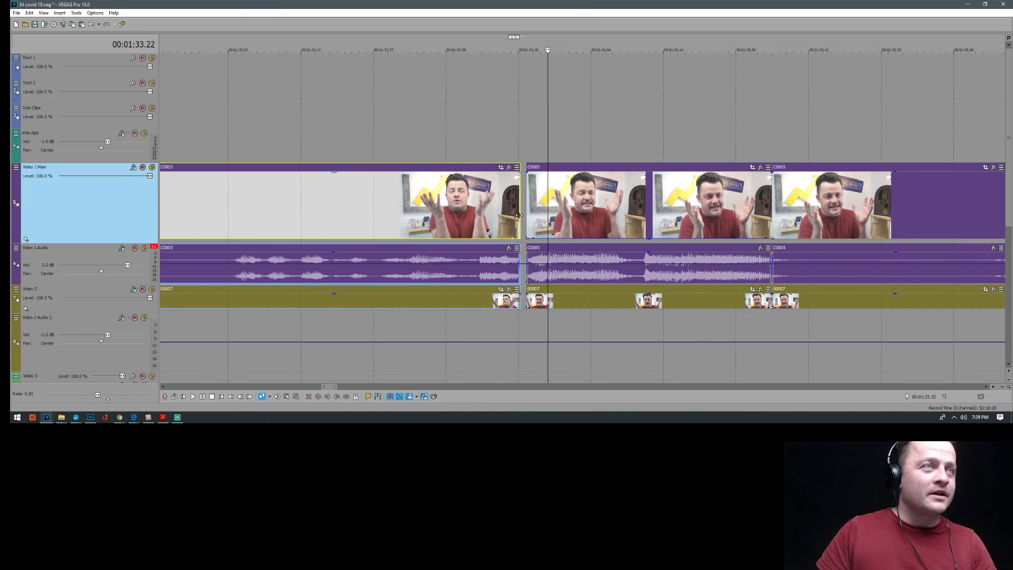
key(KP_4)
click(423, 126)
key(space)
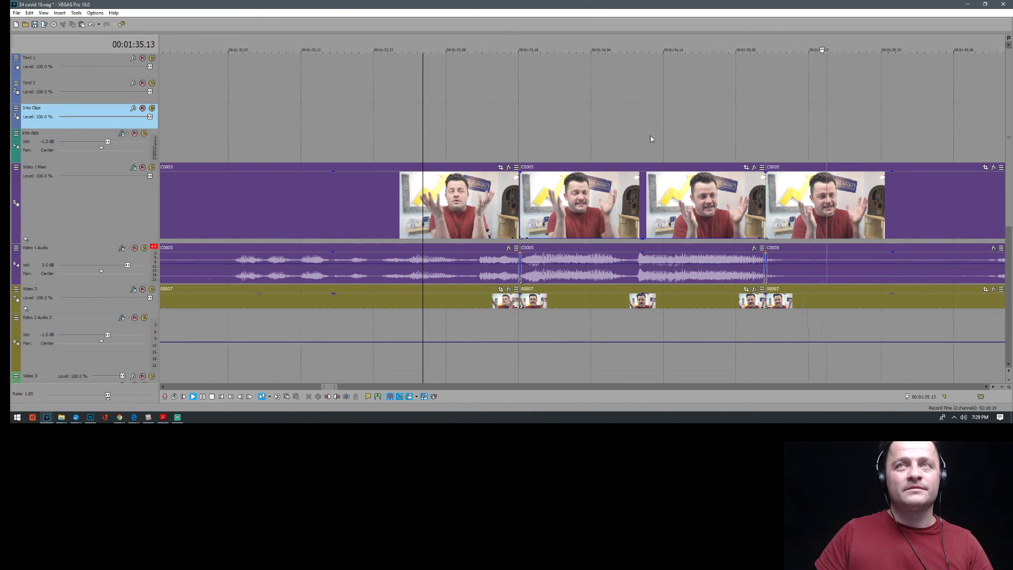
Split the footage at about 00:01:36.10 and delete the silent piece right after the loud phrase, closing the gap
scroll(655, 211, down, 3)
key(Return)
key(space)
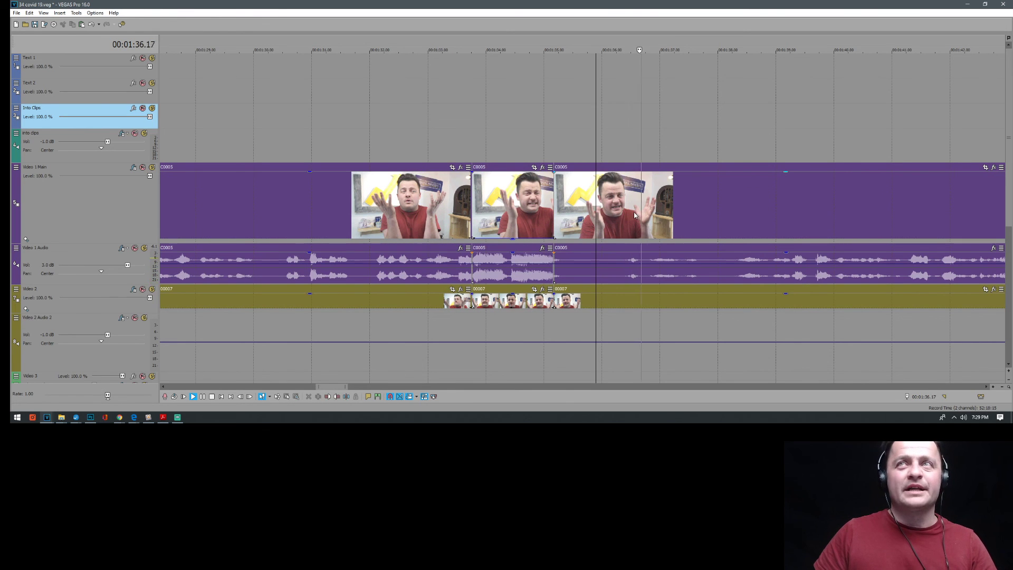
click(625, 217)
key(space)
key(s)
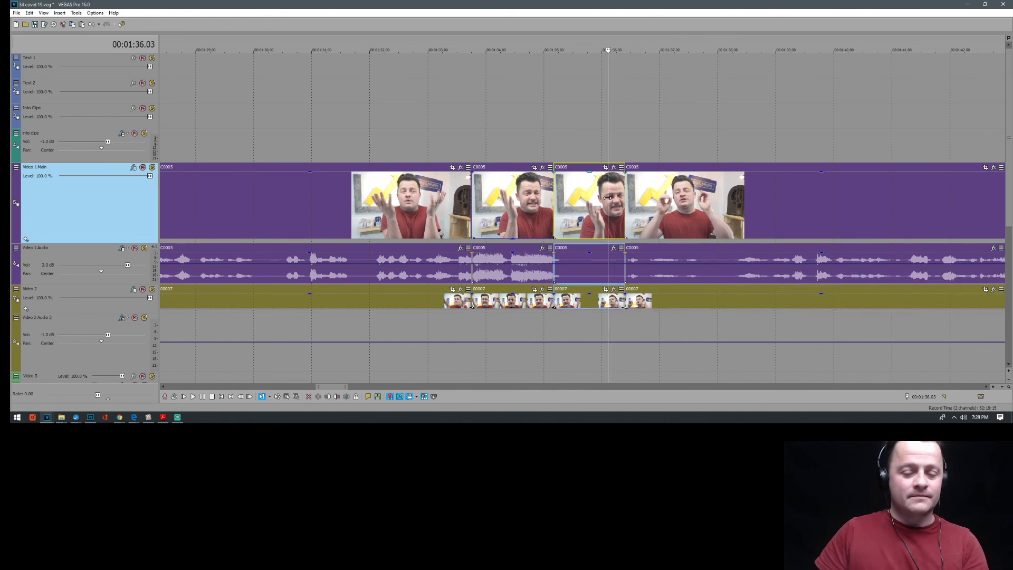
key(Delete)
Play across the new cut and remove the remaining pause after the loud phrase up to about 00:01:36.20, keeping the pieces adjoining
click(367, 101)
key(space)
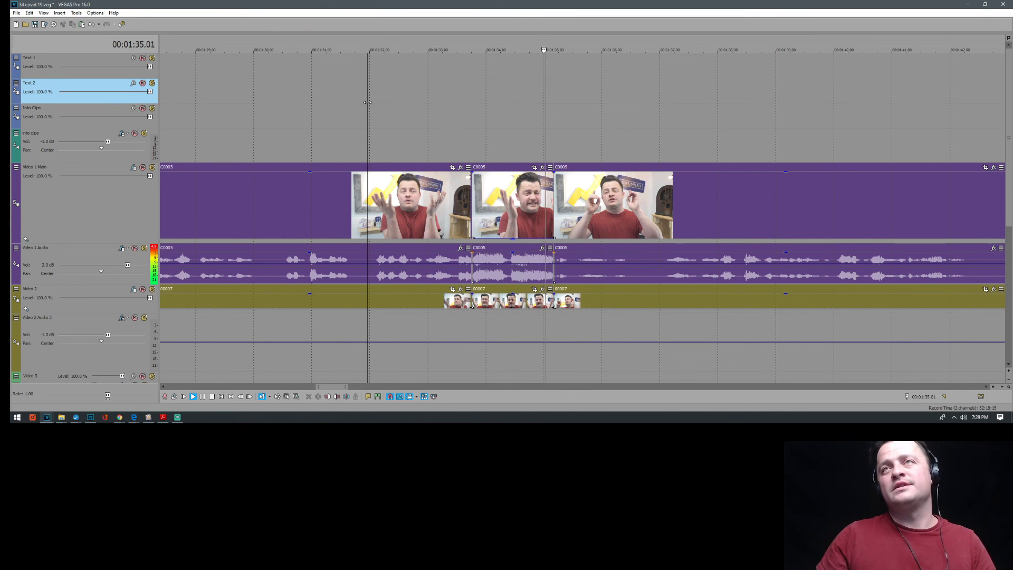
scroll(579, 204, down, 3)
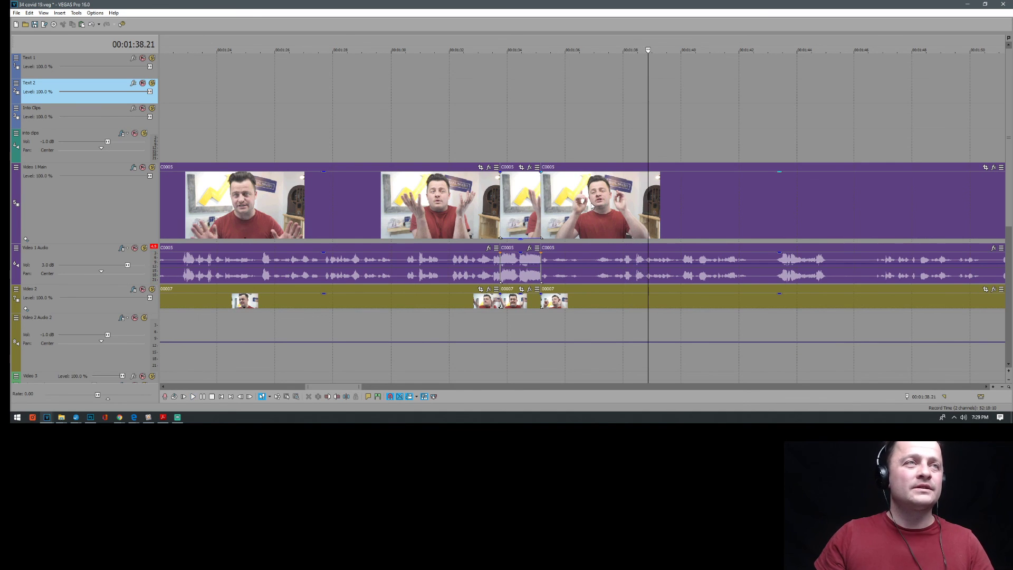
click(590, 206)
key(ctrl+z)
Play from 00:01:33.06 across the tightened cut and split the grouped footage at 00:01:41.13, before the next loud phrase
click(484, 118)
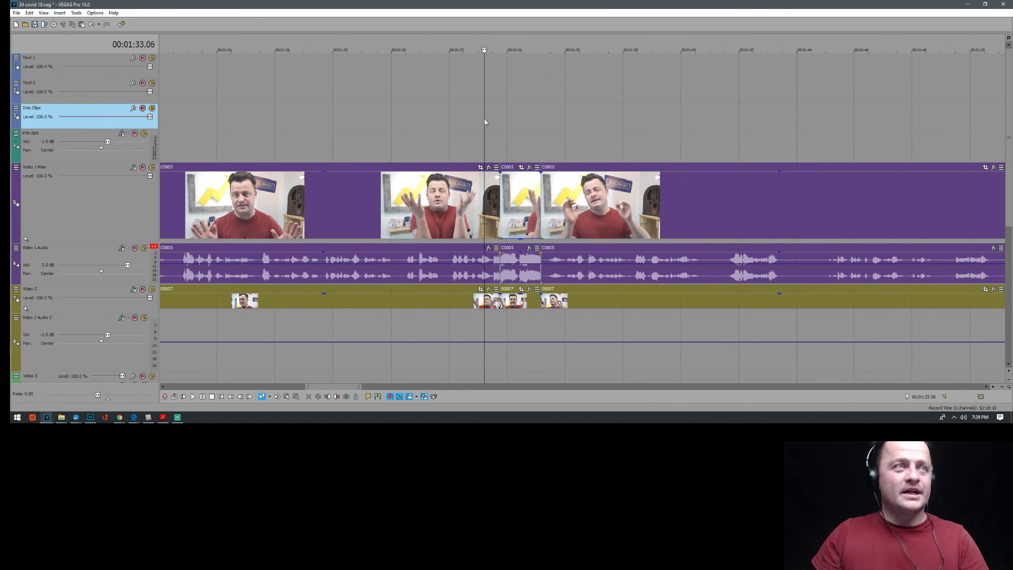
key(space)
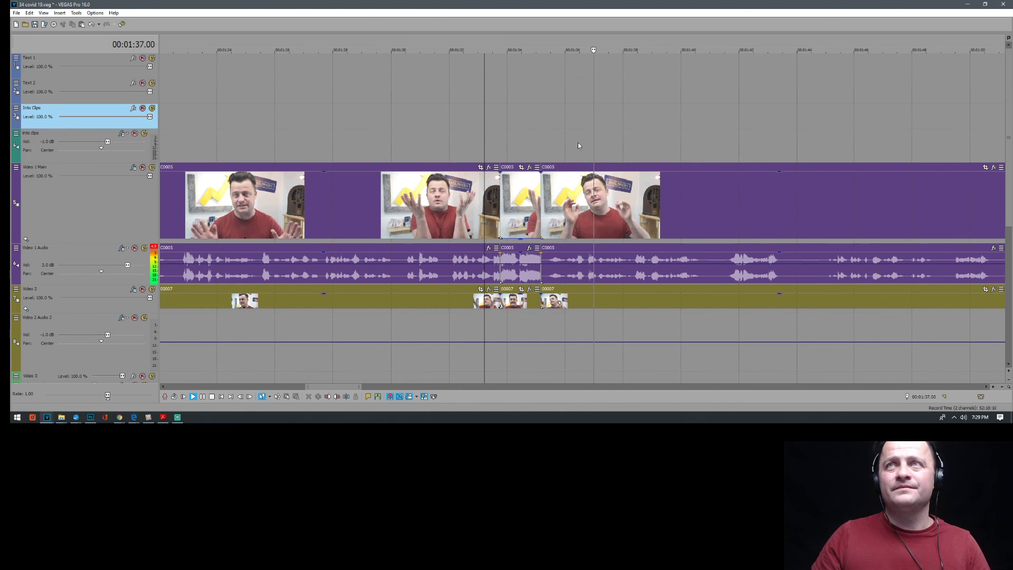
scroll(634, 157, down, 2)
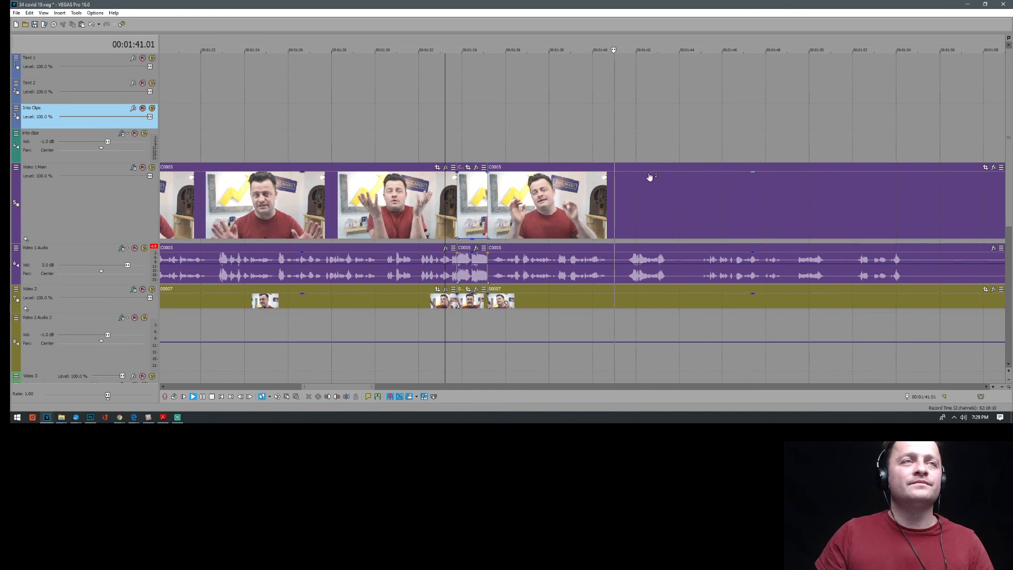
key(Return)
click(626, 216)
key(s)
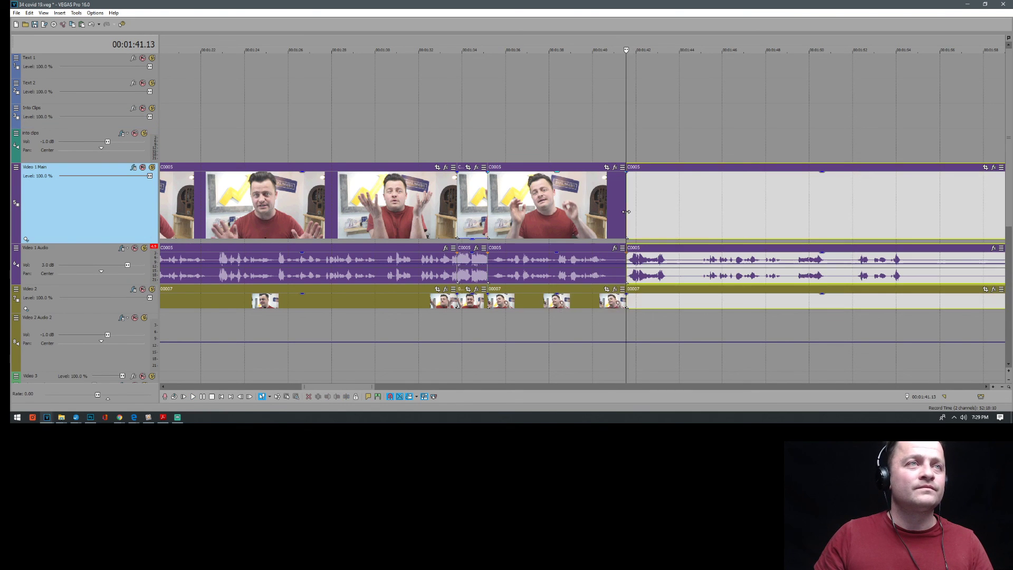
Split the footage at 00:01:43.19 after the loud phrase and lower that piece's main-camera opacity fully to switch cameras
key(Return)
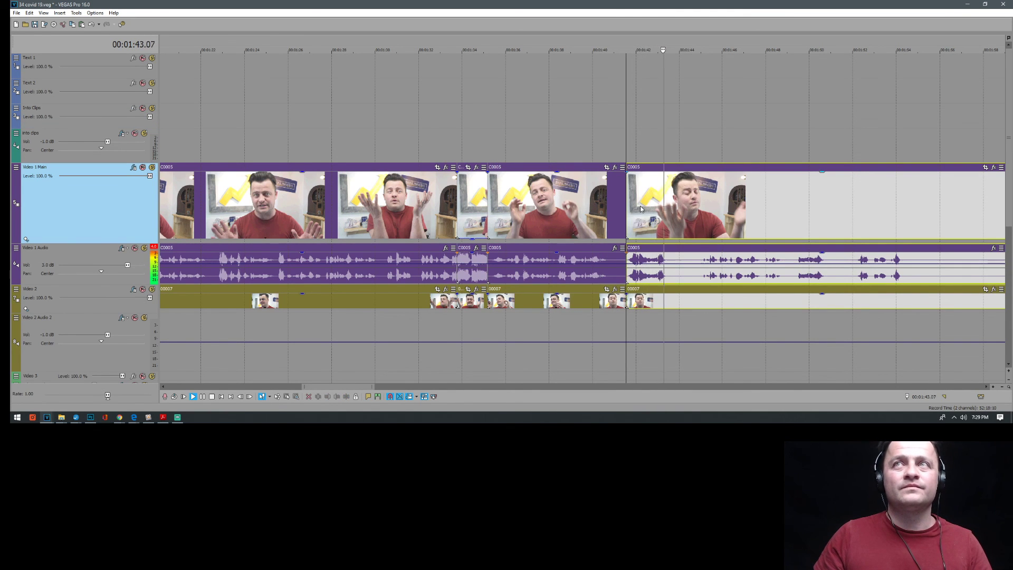
key(Return)
scroll(641, 205, up, 2)
key(s)
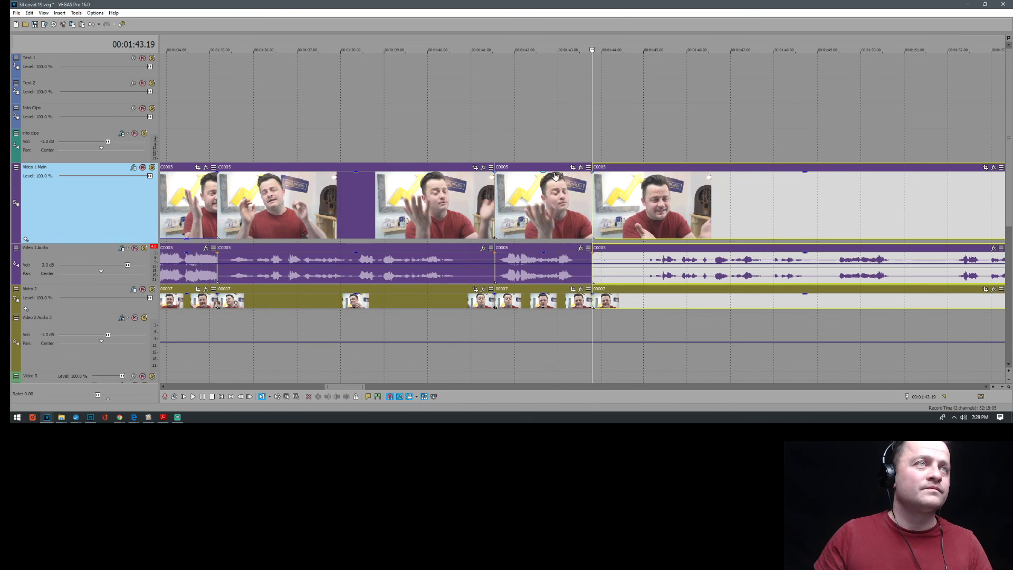
click(555, 176)
Play the camera switch, trim the phrase's end back to about 00:01:43.09, and tighten the start of the following piece
click(446, 133)
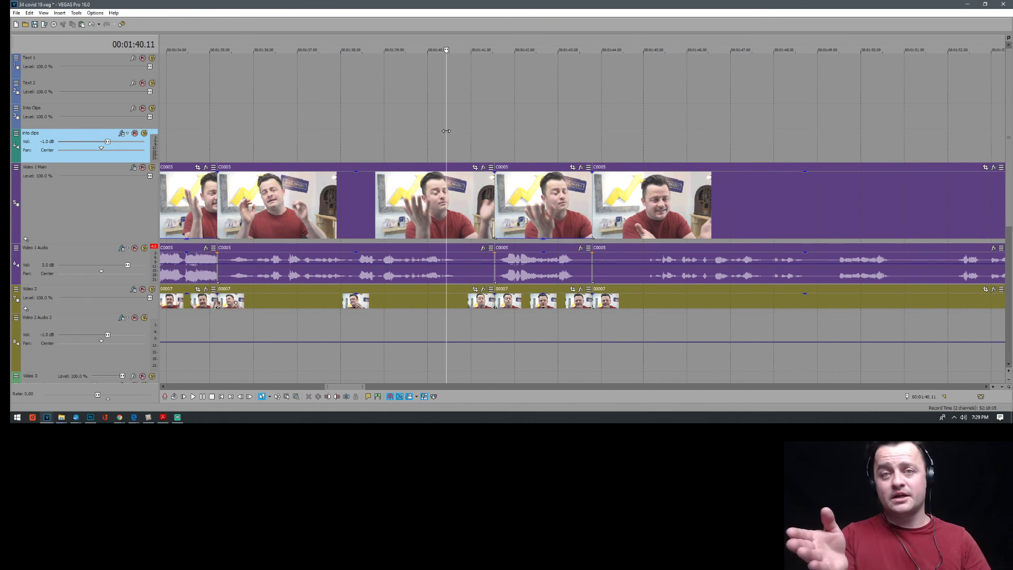
key(space)
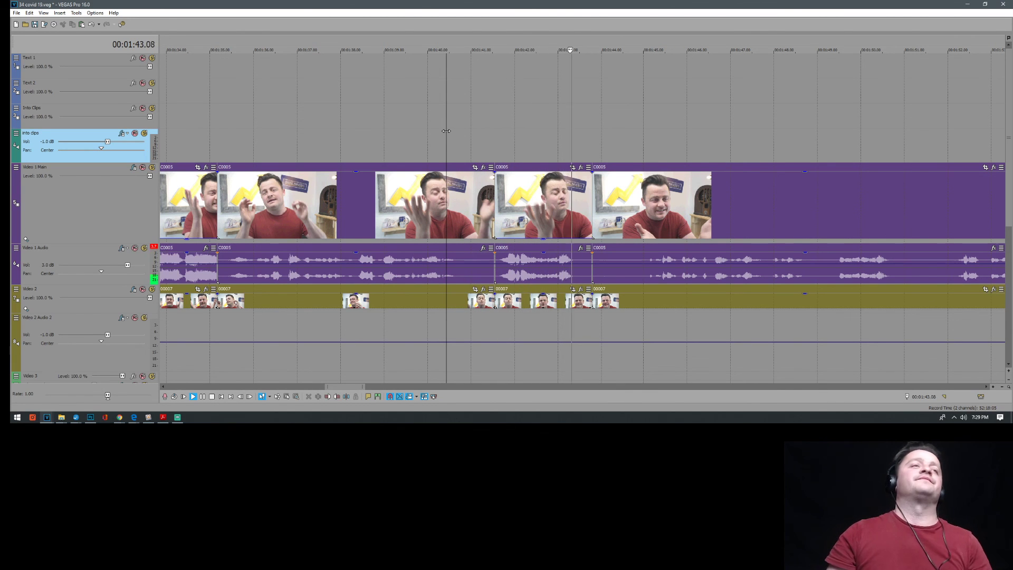
key(Return)
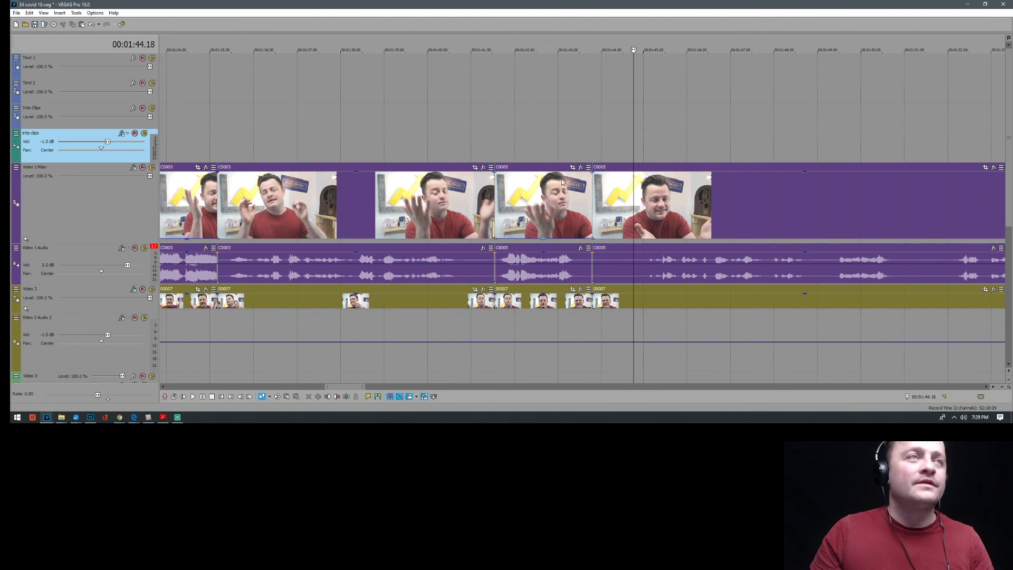
drag(590, 199, 572, 205)
click(578, 206)
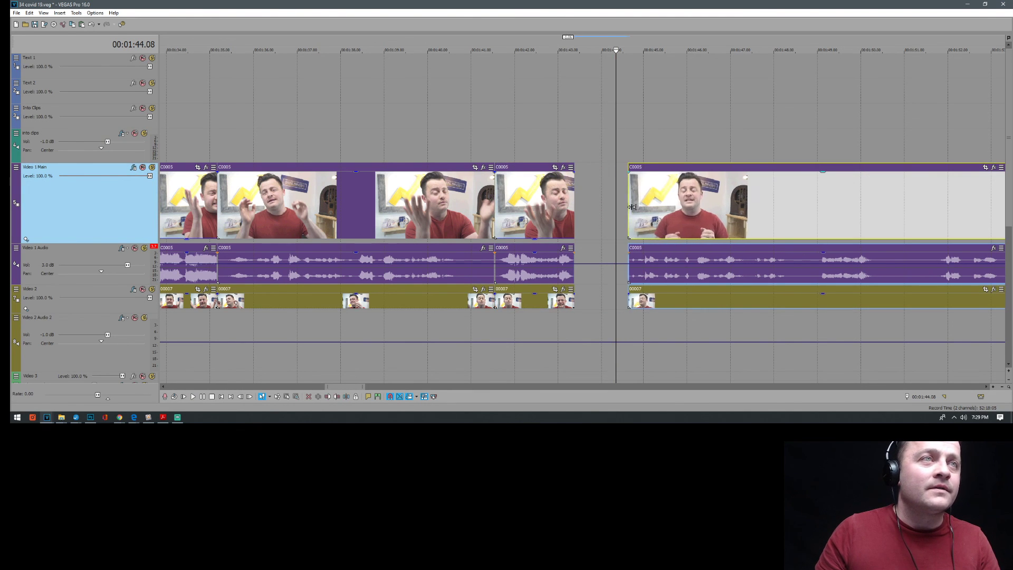
Play from about 00:01:42 across the tightened cut to about 00:01:52 and check the upcoming speech
click(524, 110)
key(space)
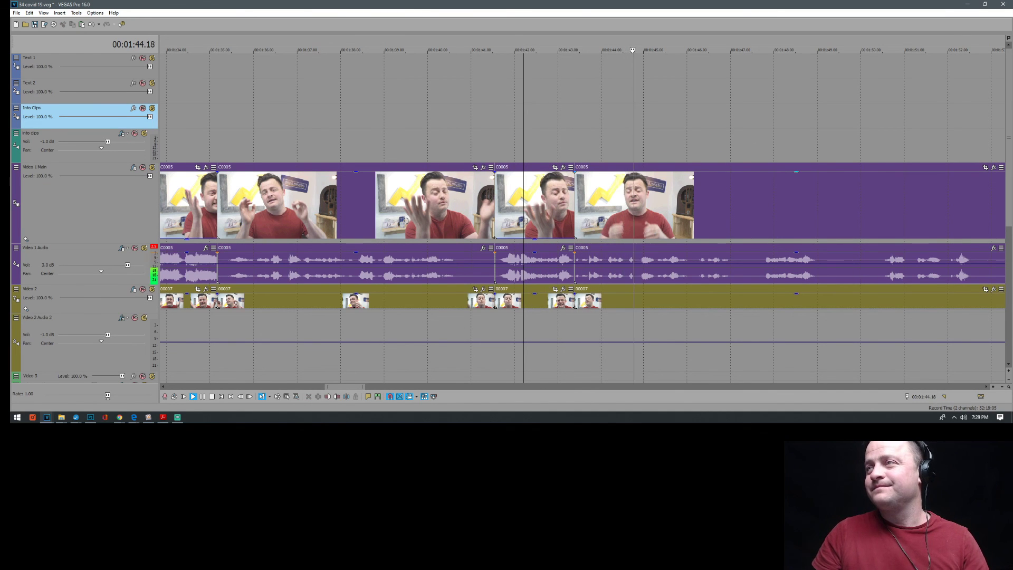
scroll(749, 173, down, 2)
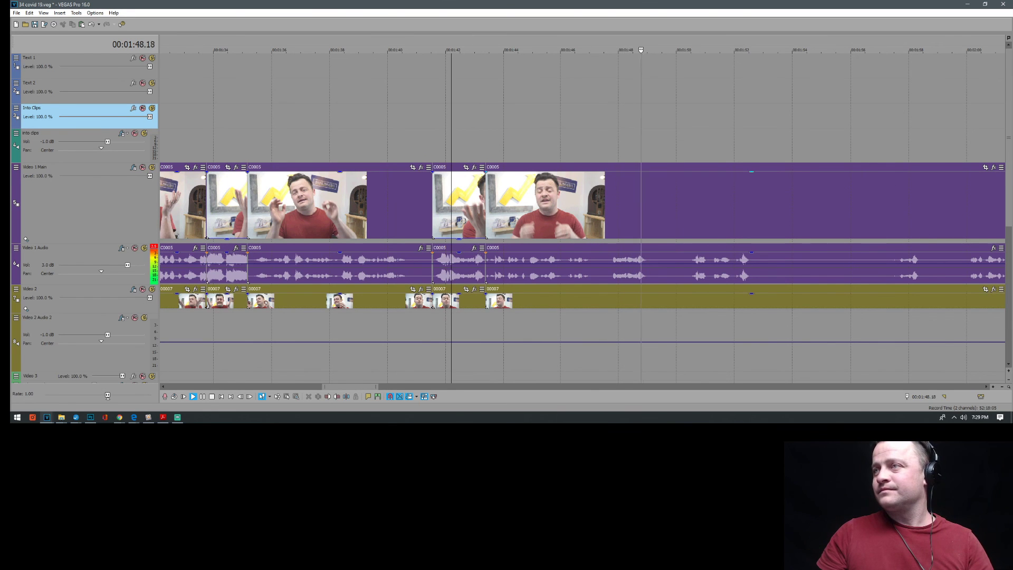
scroll(897, 168, down, 1)
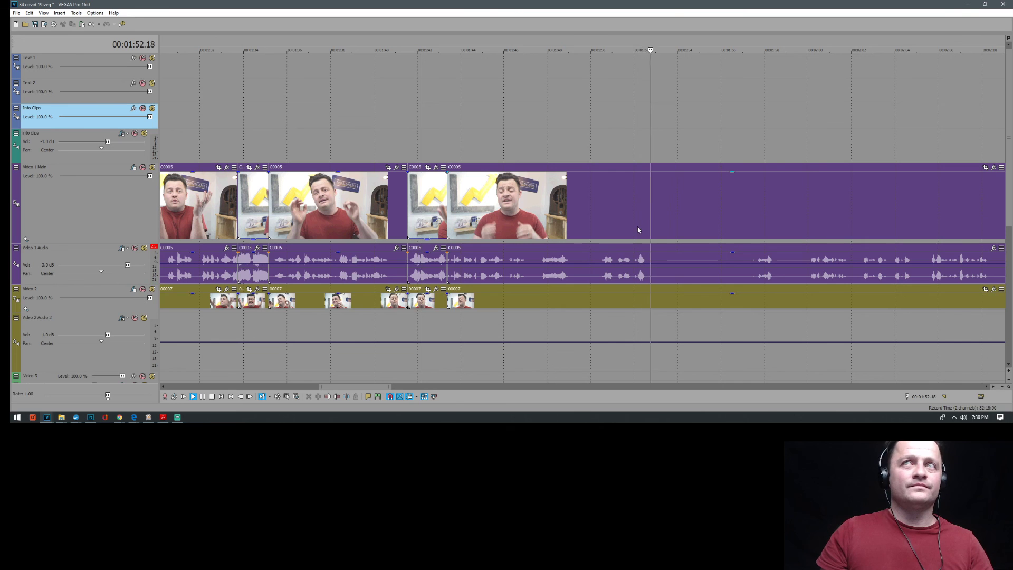
Play the speech on to about 00:02:16 and locate the next loud phrase in the main audio
key(Return)
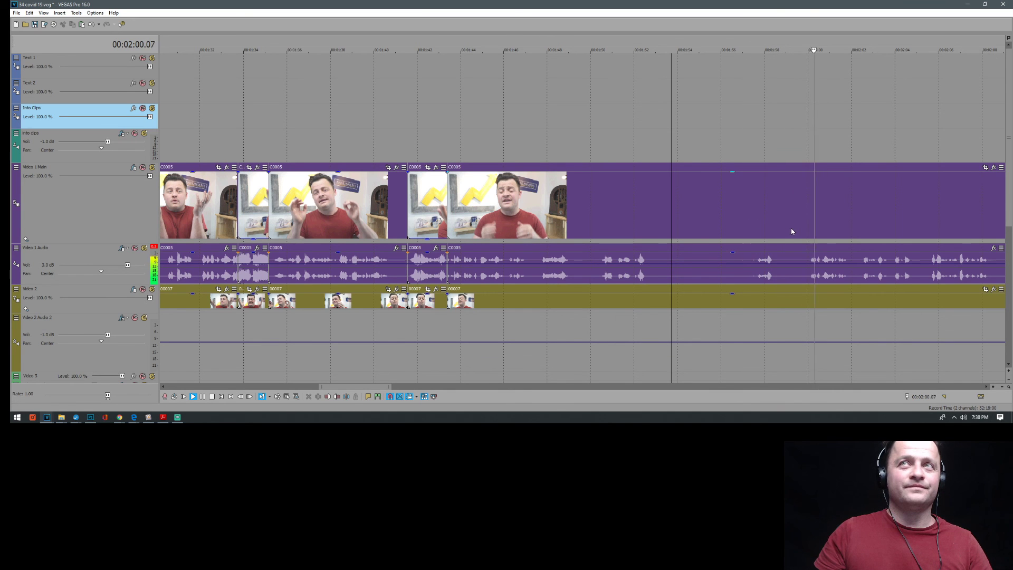
scroll(790, 231, down, 3)
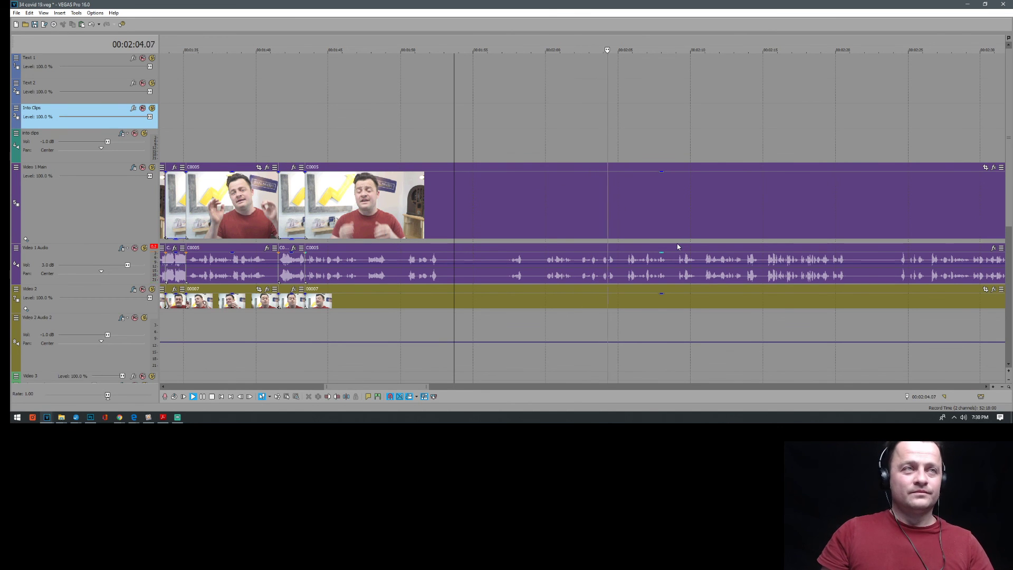
scroll(677, 243, right, 2)
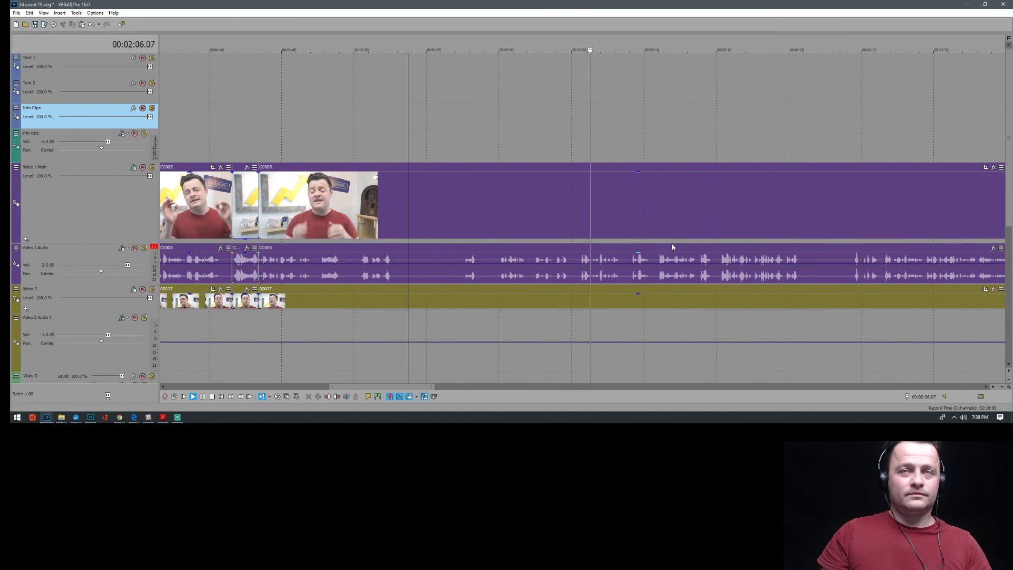
click(805, 271)
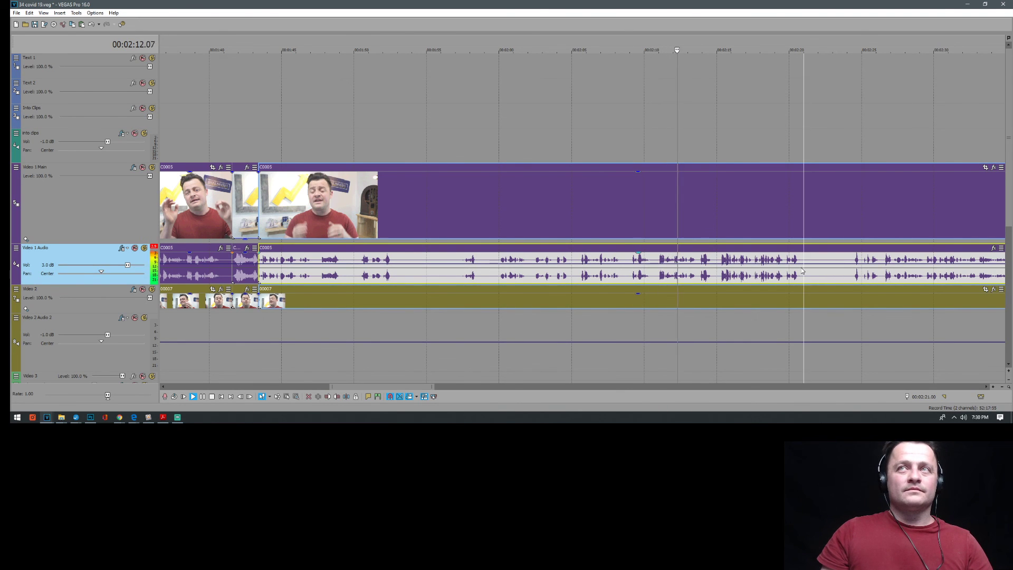
scroll(702, 274, up, 3)
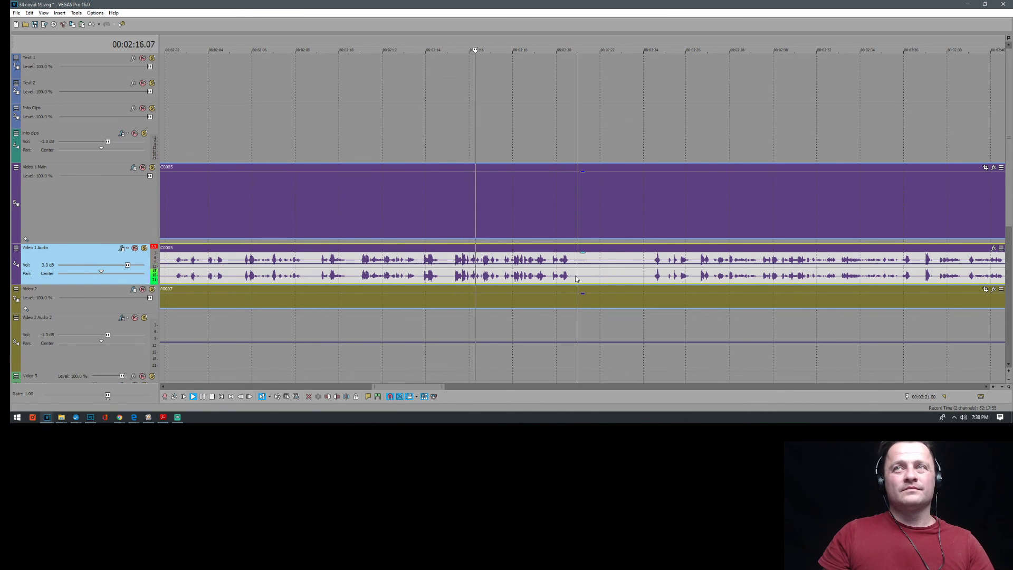
key(Return)
Split the grouped footage at about 00:02:16.03, just before the loud phrase
click(475, 274)
scroll(475, 274, up, 4)
click(594, 234)
click(594, 234)
click(578, 227)
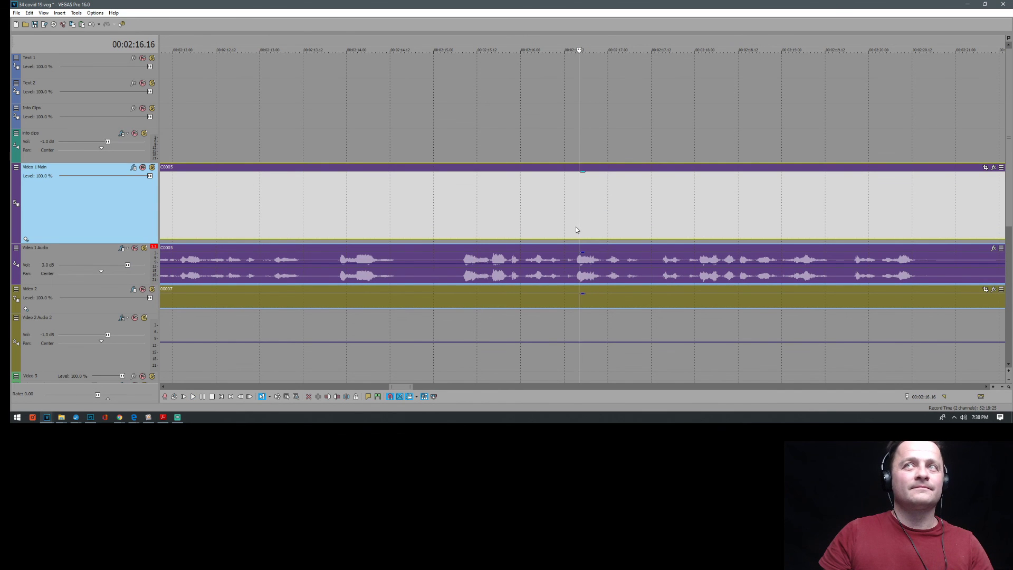
click(552, 226)
click(532, 225)
key(s)
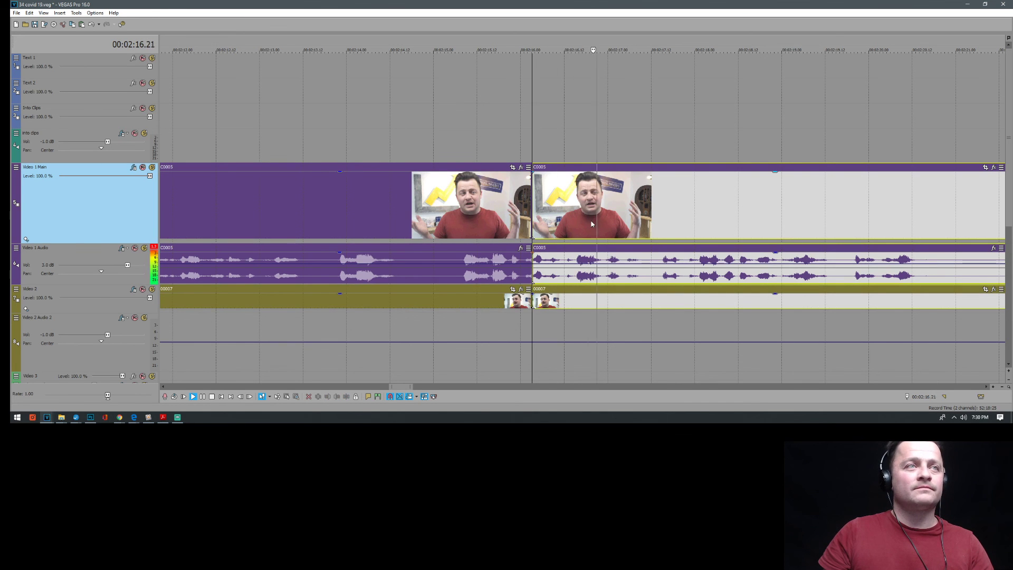
Split the footage at 00:02:20.19 after the phrase and lower that piece's main-camera opacity fully to switch cameras
scroll(627, 221, down, 2)
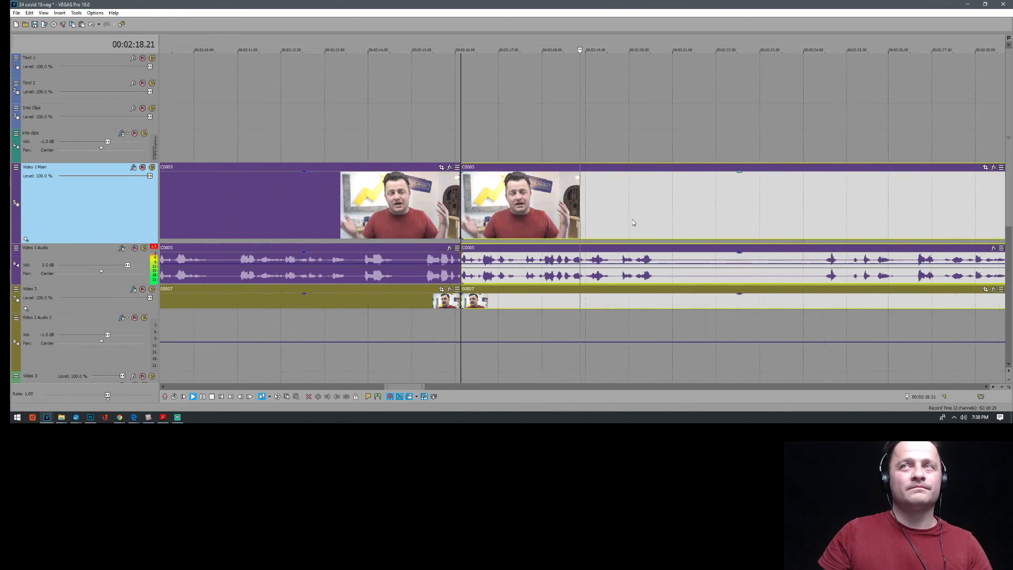
key(Return)
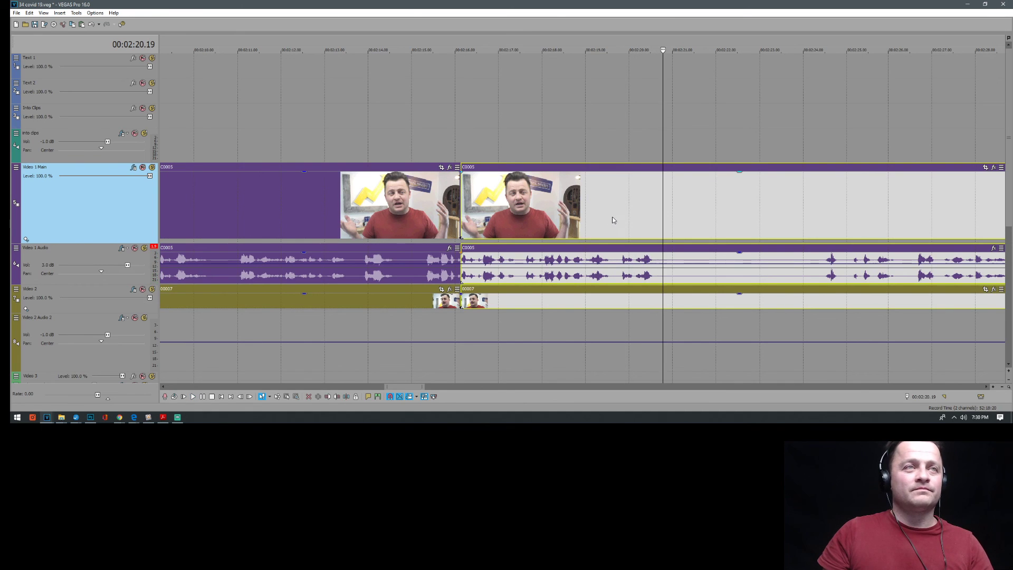
key(s)
click(625, 181)
drag(624, 181, 622, 253)
Play the camera switch and split off the silent tail of its piece at about 00:02:20.14
click(509, 104)
key(space)
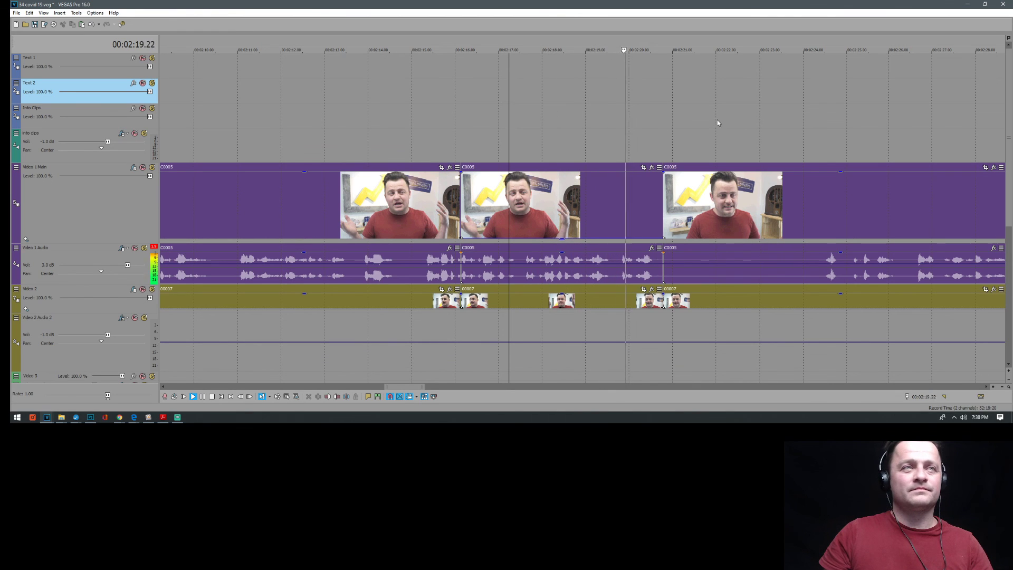
key(Return)
click(655, 196)
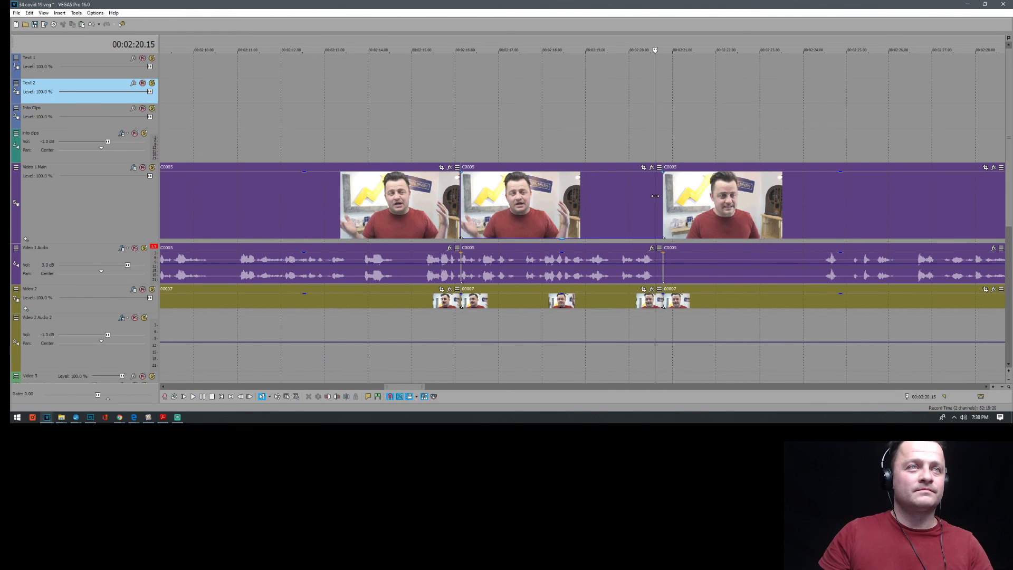
click(654, 195)
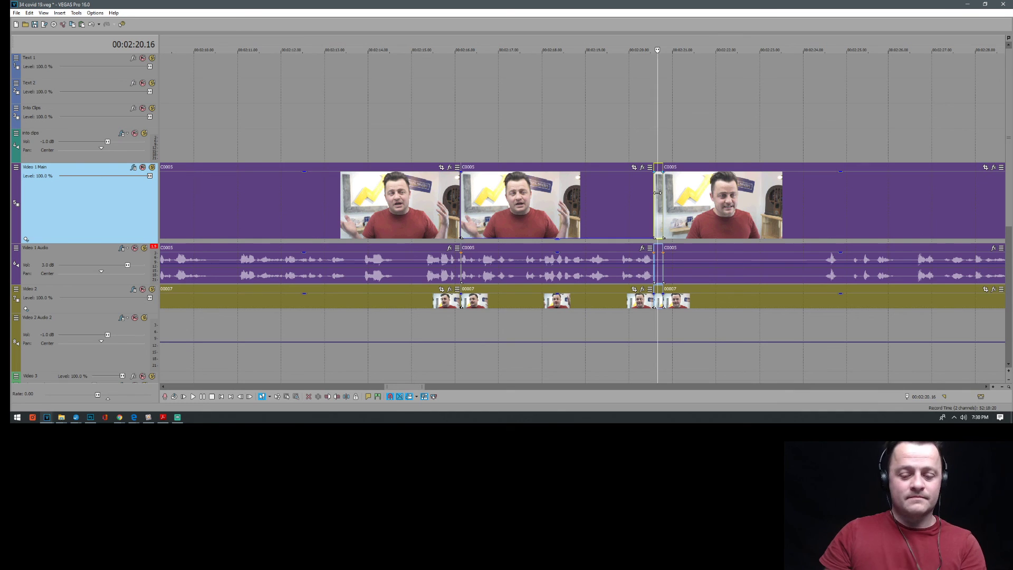
Remove the silent tail and the pause after it so the following speech starts at about 00:02:20.14
drag(748, 194, 739, 194)
click(820, 200)
click(815, 198)
click(810, 199)
key(ctrl+z)
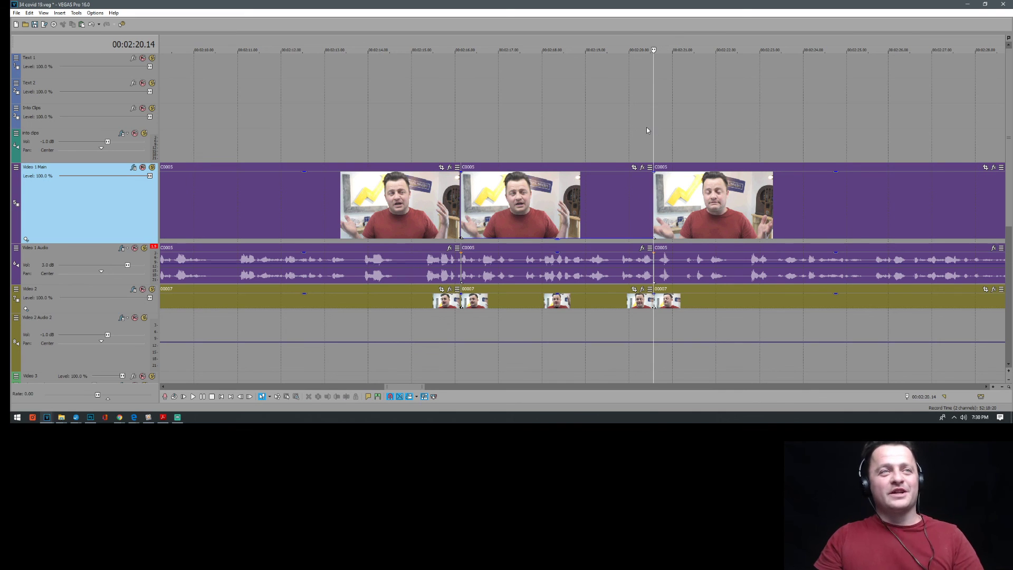
Play across the cut from 00:02:19.18 and trim the following piece's start up to 00:02:21.08, closing the gap
click(627, 127)
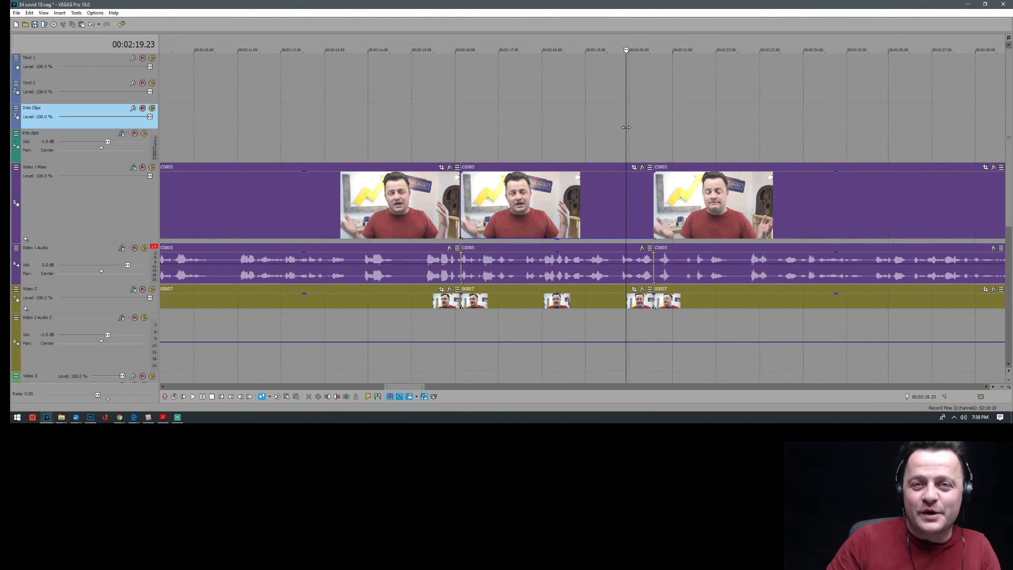
click(617, 129)
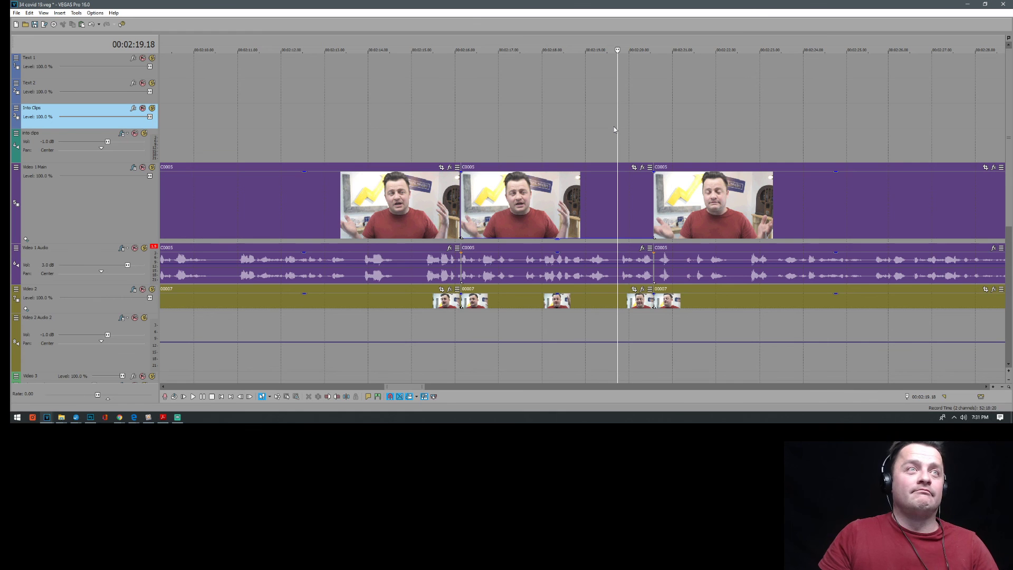
key(space)
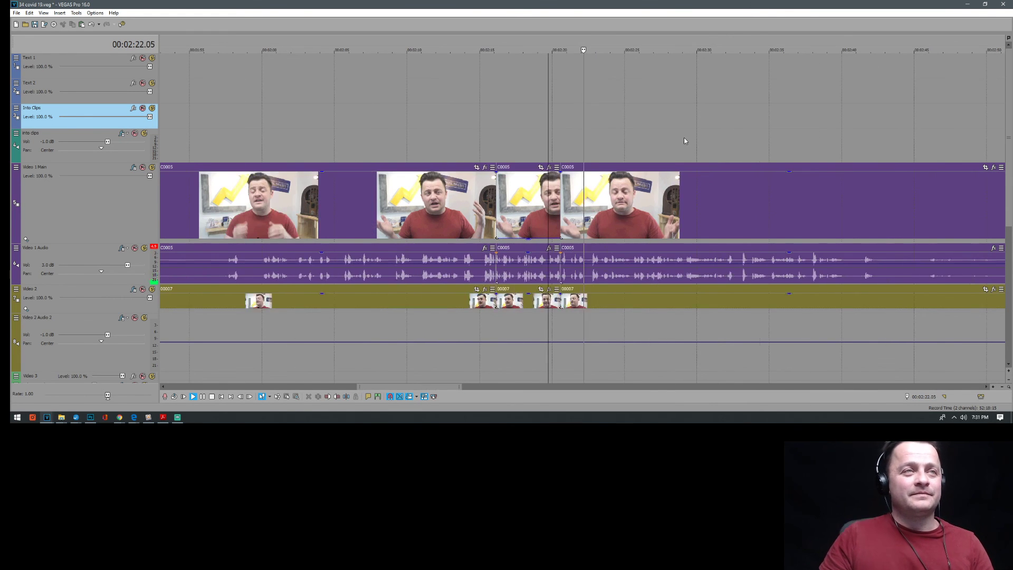
click(521, 215)
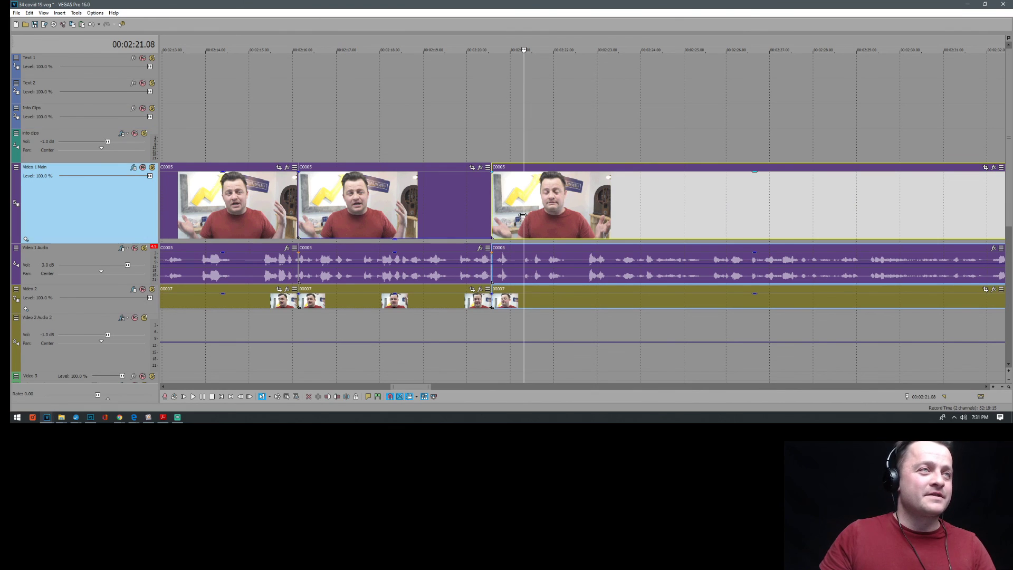
key(alt+bracketleft)
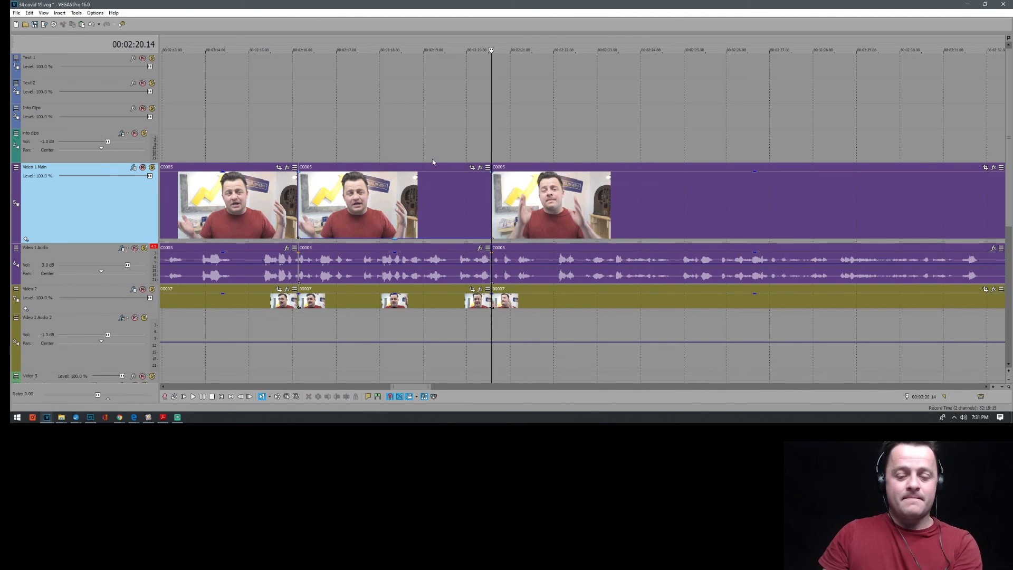
Play the tightened cut and extend the camera-switch piece's end to about 00:02:20.18, shifting the following piece along
click(389, 100)
key(space)
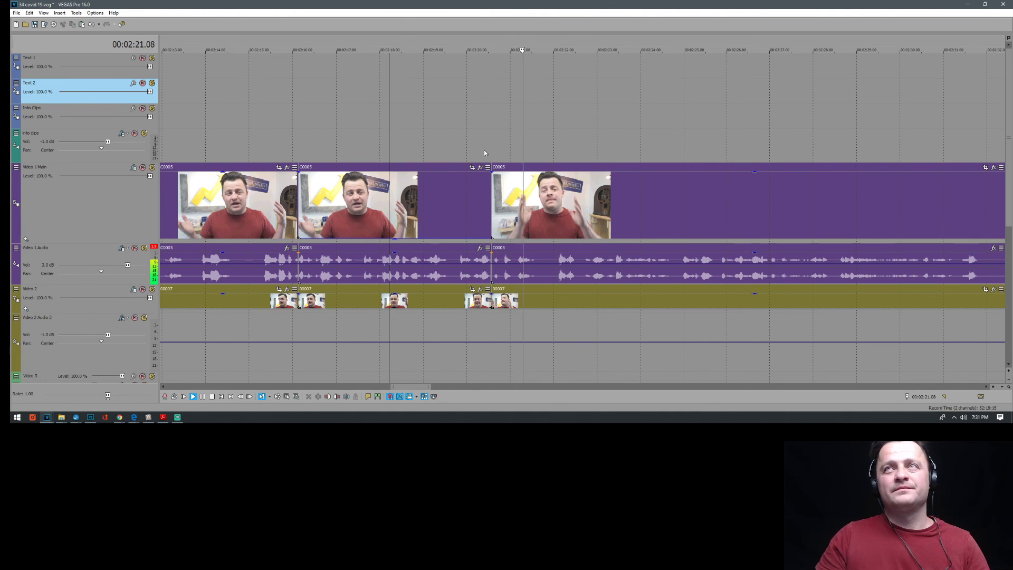
key(Return)
mouse_move(520, 204)
mouse_down()
mouse_move(544, 204)
mouse_move(498, 205)
mouse_move(532, 207)
mouse_move(510, 207)
mouse_up()
Play from 00:02:19.17 across the adjusted cut to about 00:02:45 and check the speech for pauses and unused takes
click(452, 126)
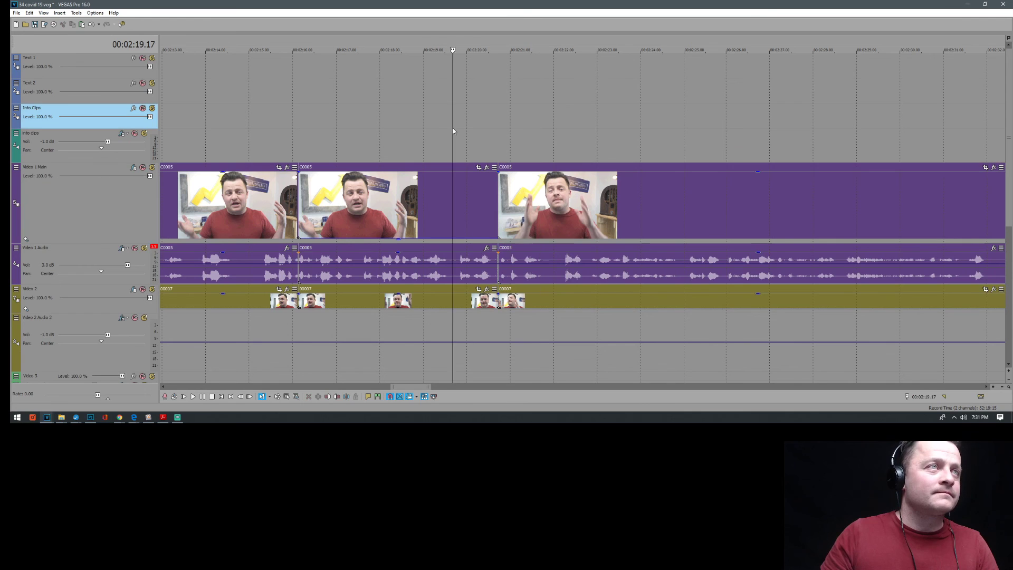
key(space)
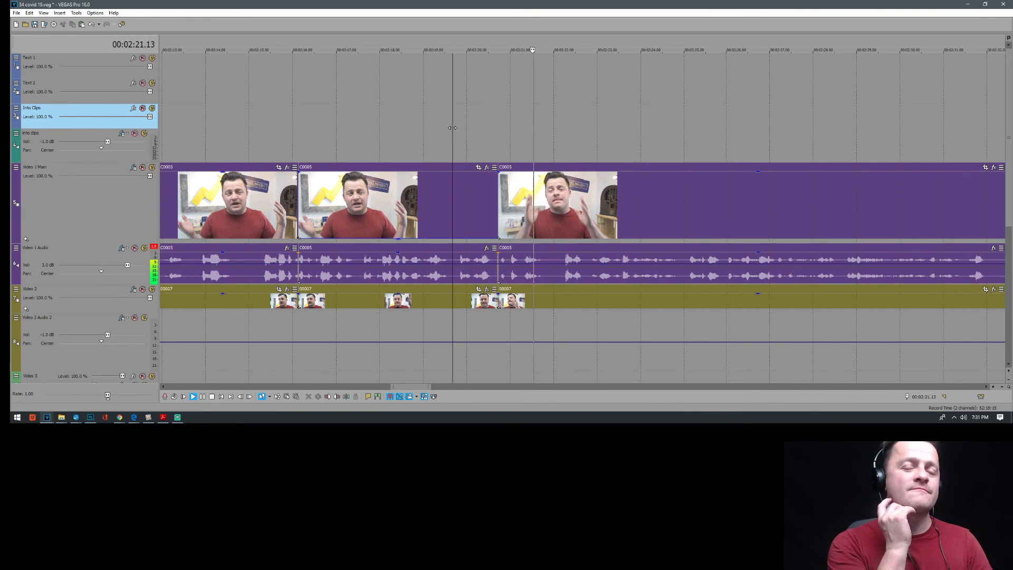
key(Return)
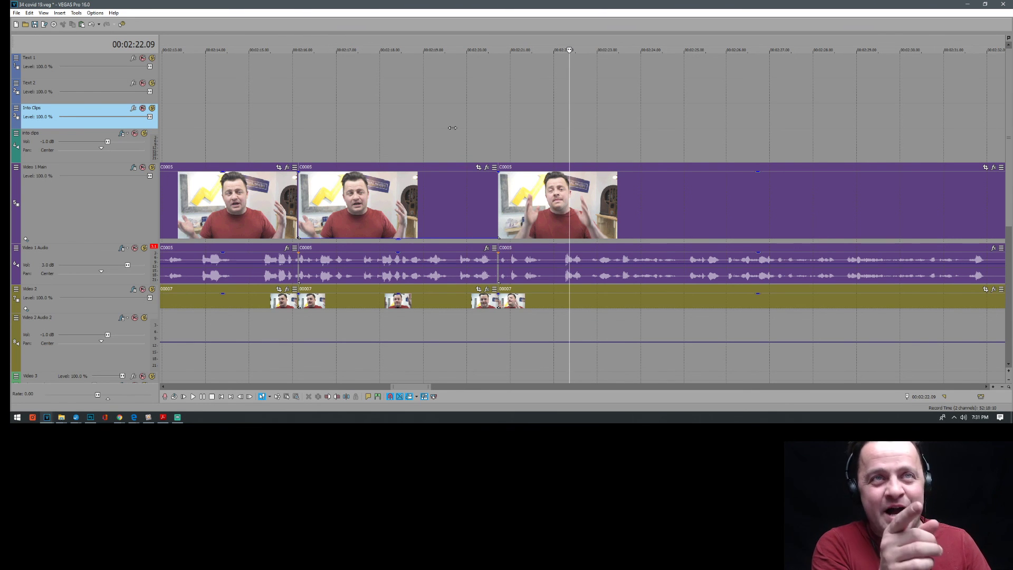
key(space)
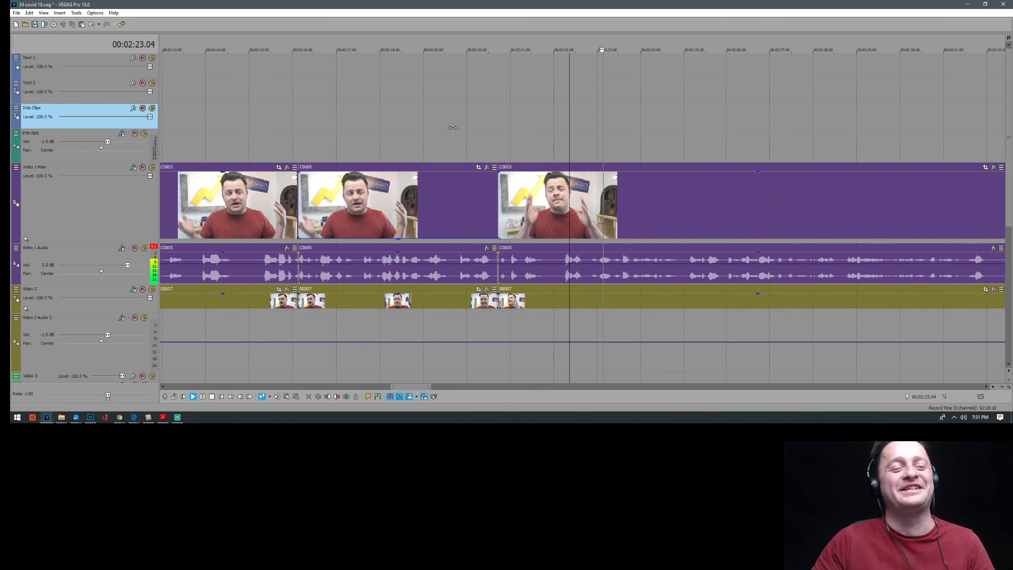
scroll(452, 128, down, 5)
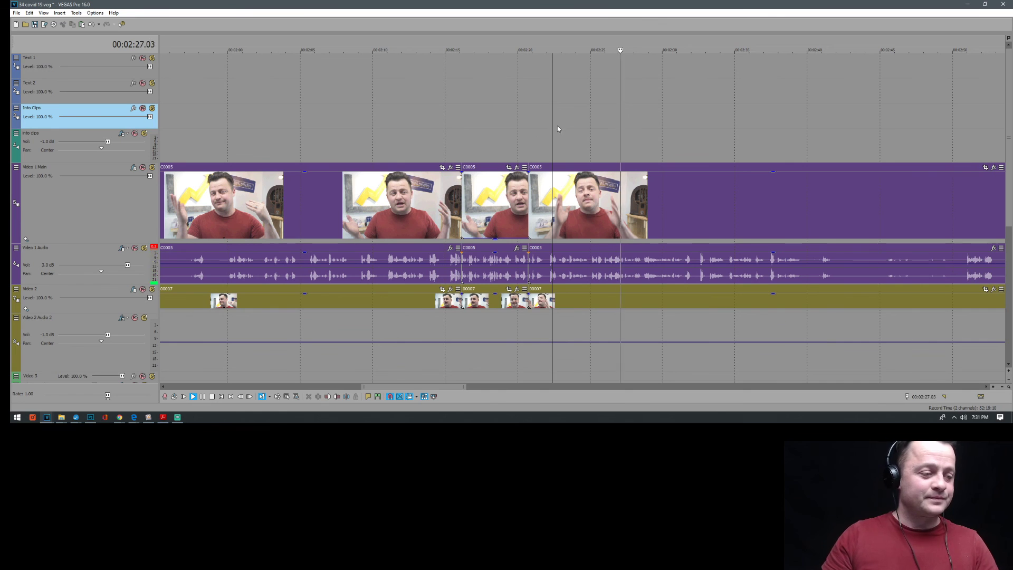
scroll(625, 219, down, 2)
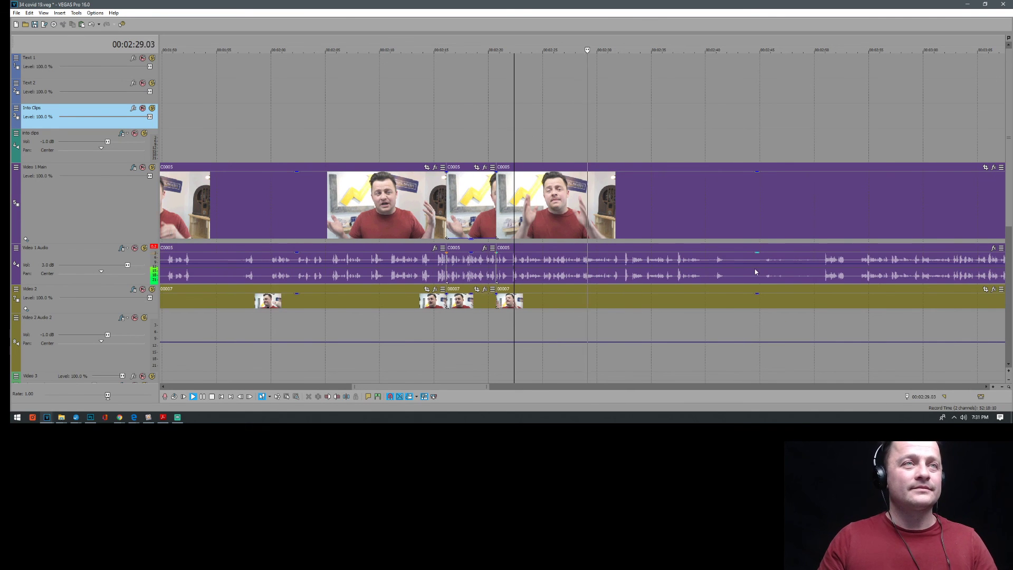
click(698, 270)
scroll(702, 270, up, 1)
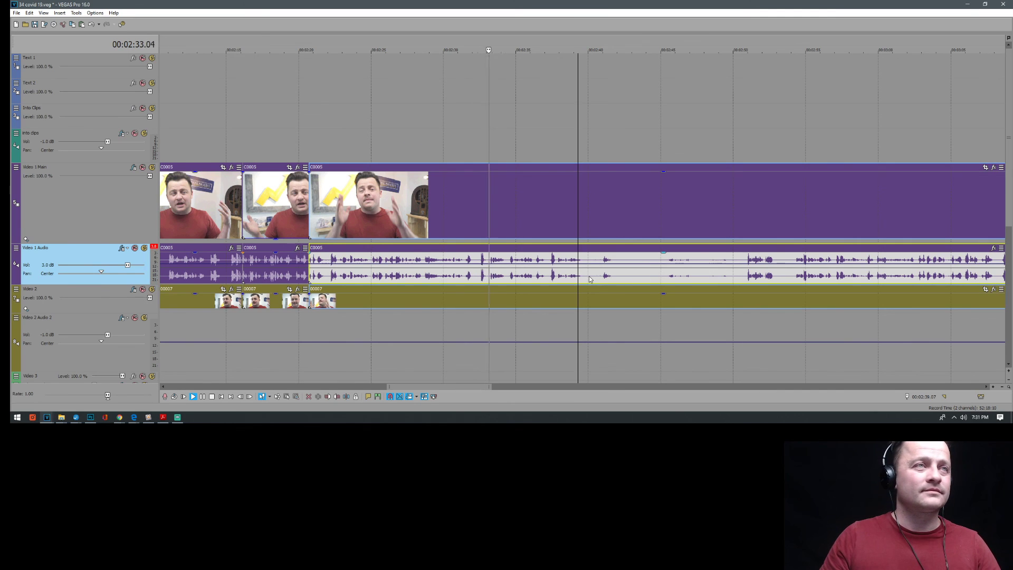
scroll(590, 271, up, 2)
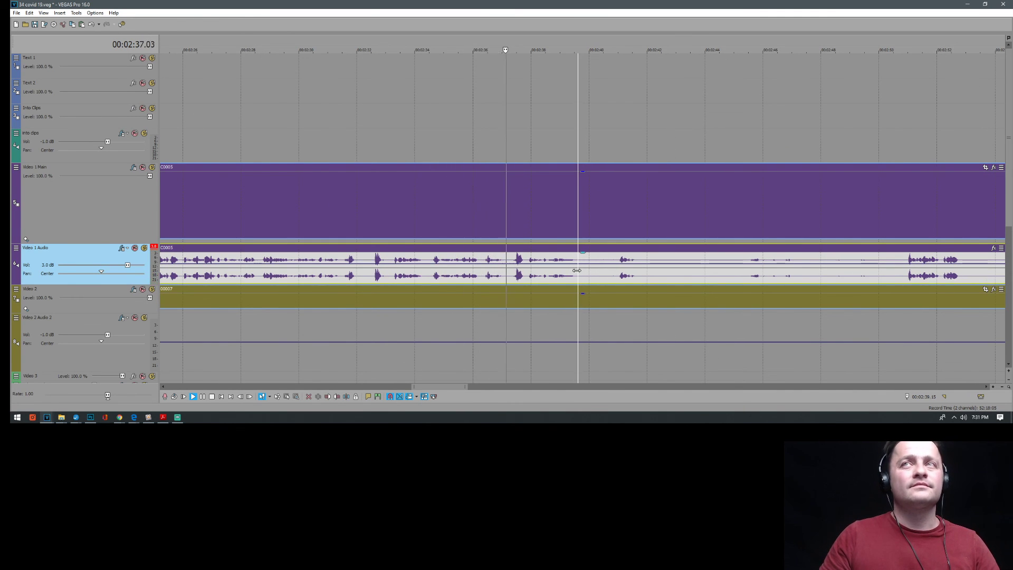
scroll(576, 270, down, 2)
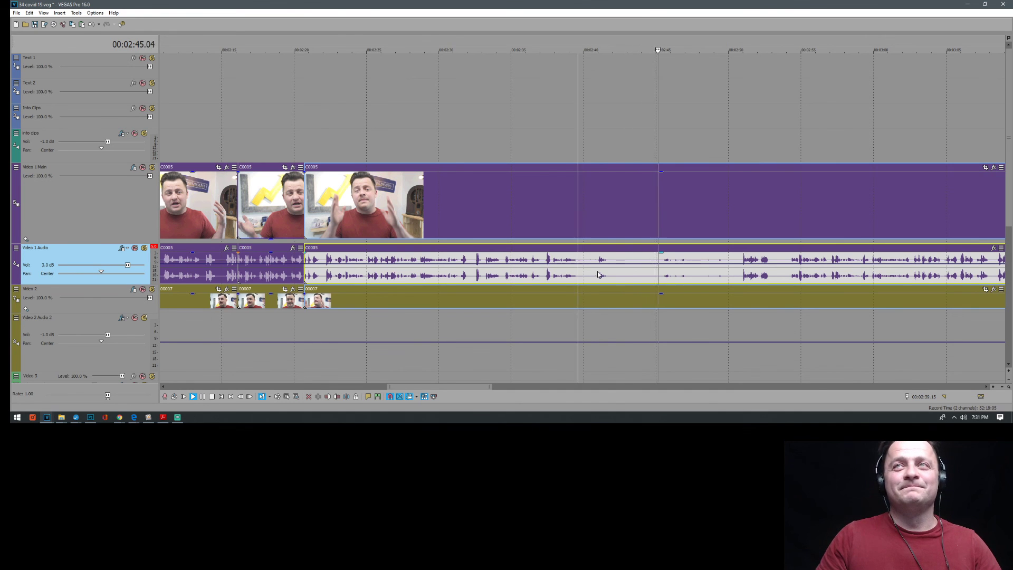
key(Return)
Isolate the short phrase after the long pause by splitting the footage at 00:02:50.20 and 00:02:54.07
click(737, 275)
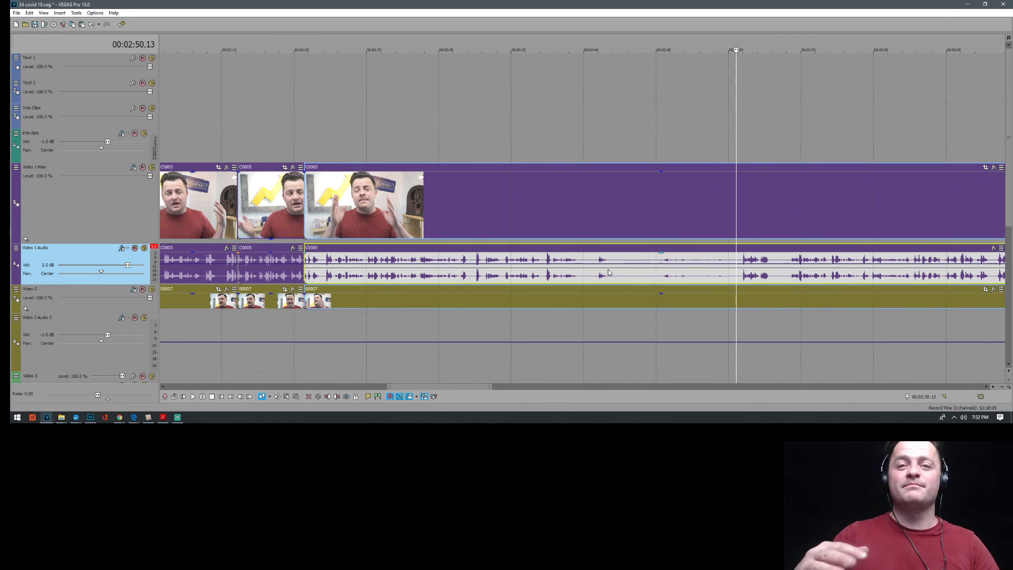
click(740, 274)
key(s)
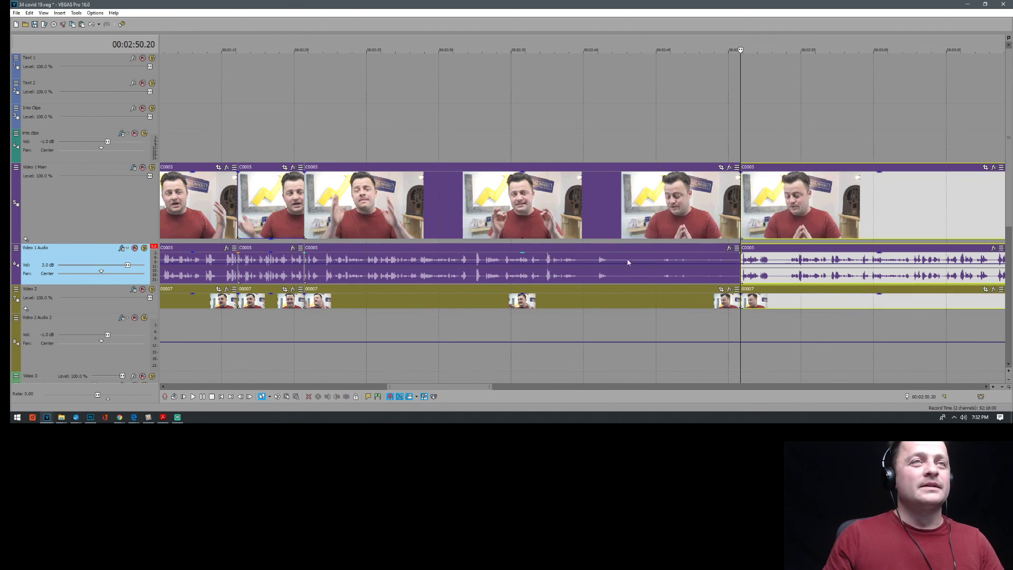
click(568, 271)
click(744, 270)
key(space)
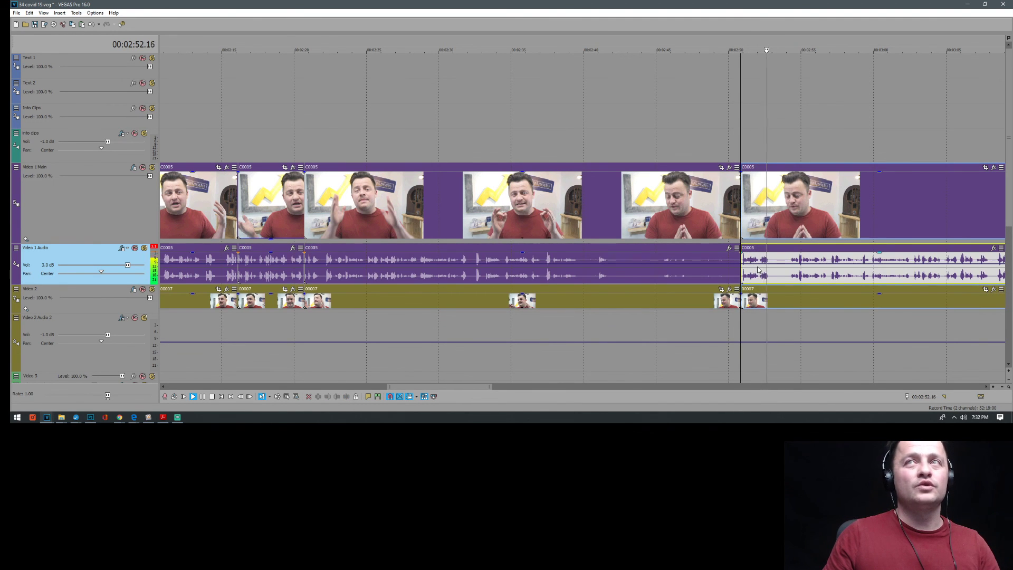
key(Return)
click(791, 275)
key(s)
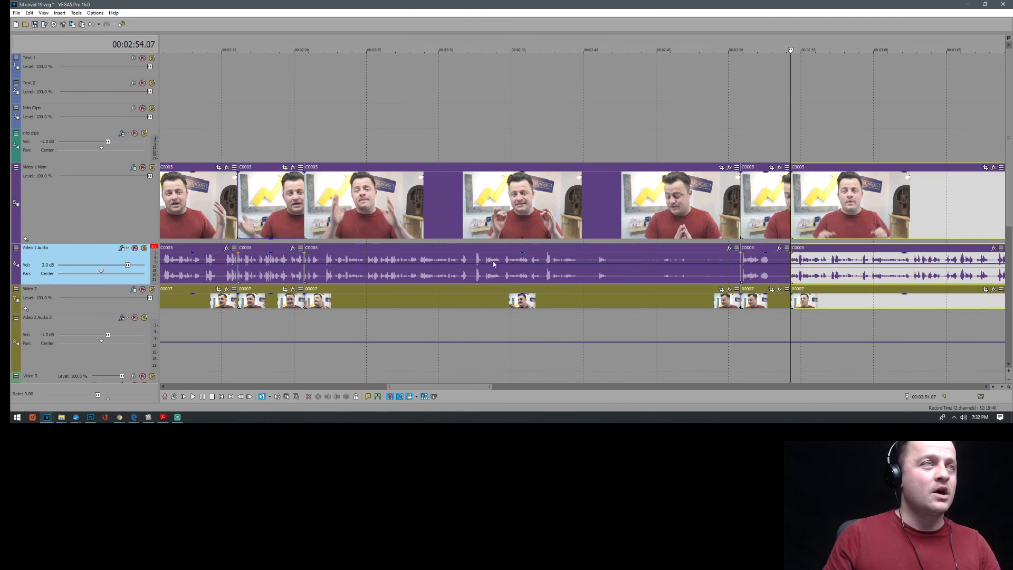
Delete the unused footage from 00:02:31.23 up to the isolated phrase, close the gap, and play across the cut from 00:02:30.23
click(463, 273)
key(Return)
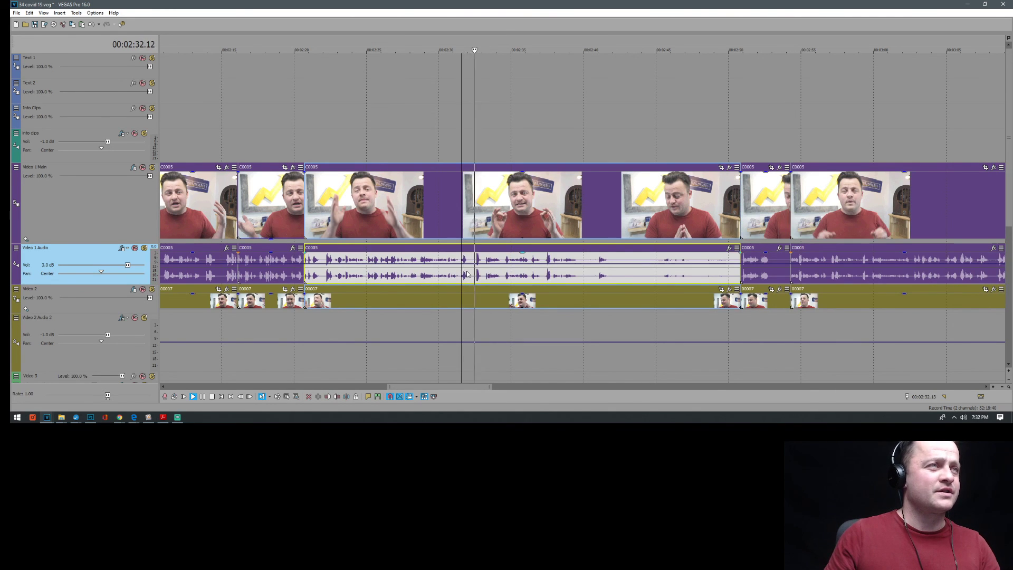
key(space)
key(s)
key(Delete)
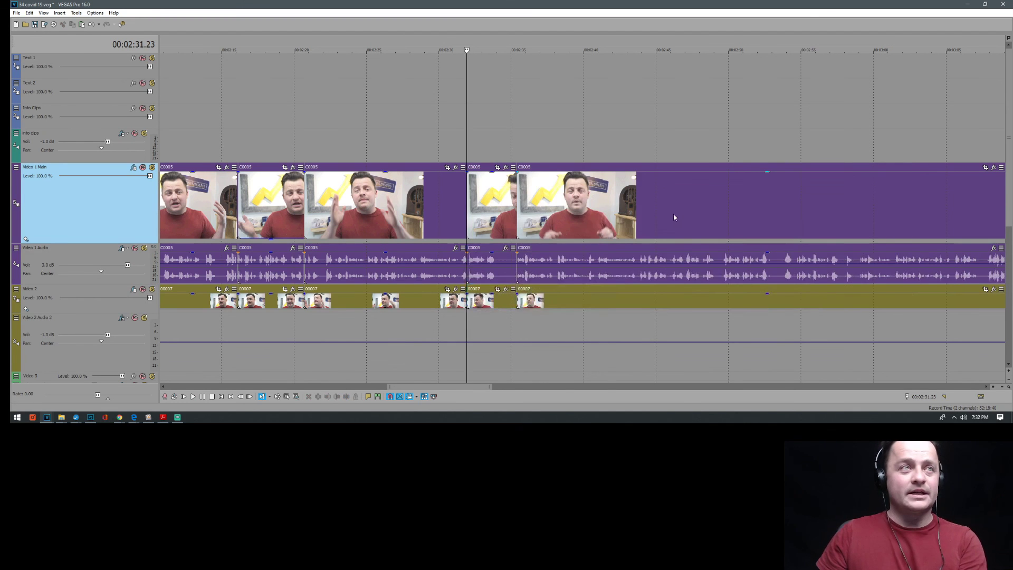
click(441, 128)
key(space)
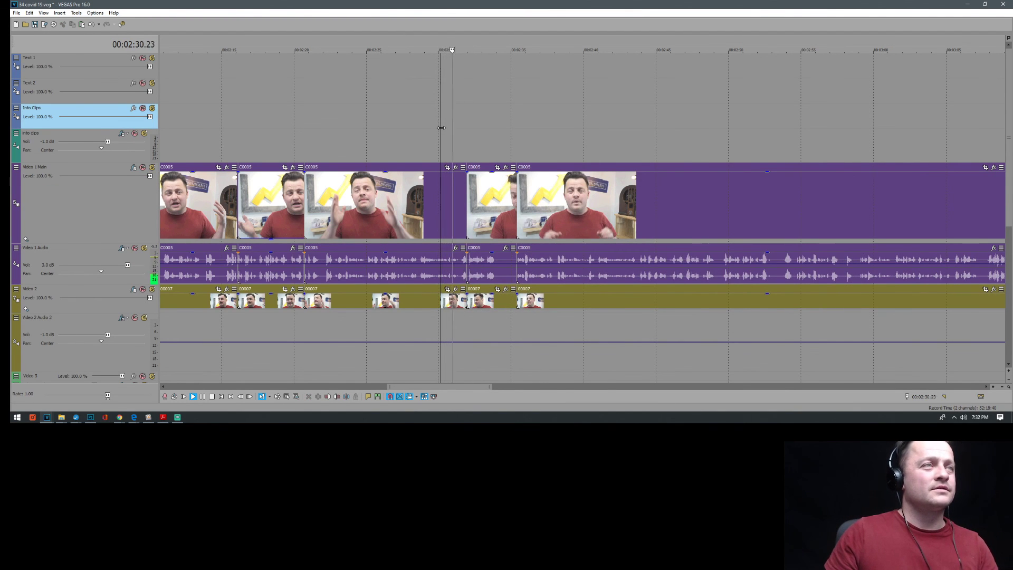
Delete the isolated short phrase starting at 00:02:31.23, close the gap, and play across the resulting cut
scroll(549, 143, up, 3)
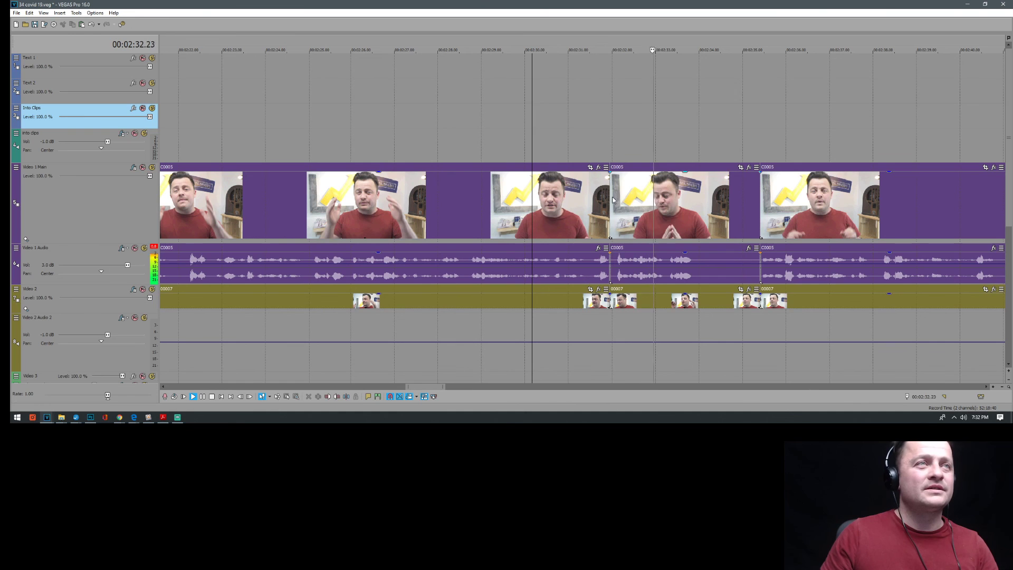
drag(611, 196, 617, 197)
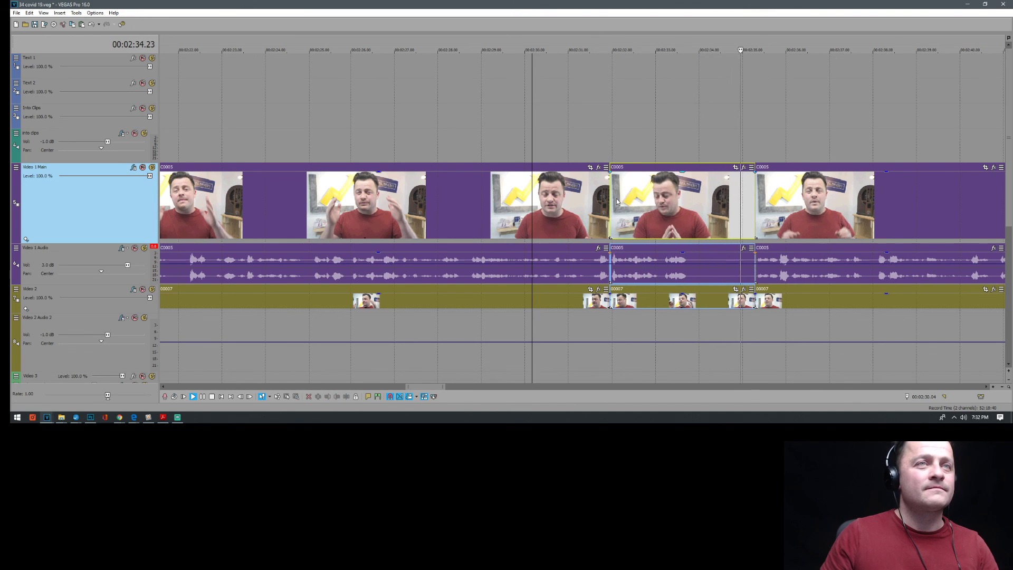
click(661, 207)
key(Delete)
click(508, 134)
key(space)
scroll(511, 135, down, 2)
scroll(560, 149, up, 2)
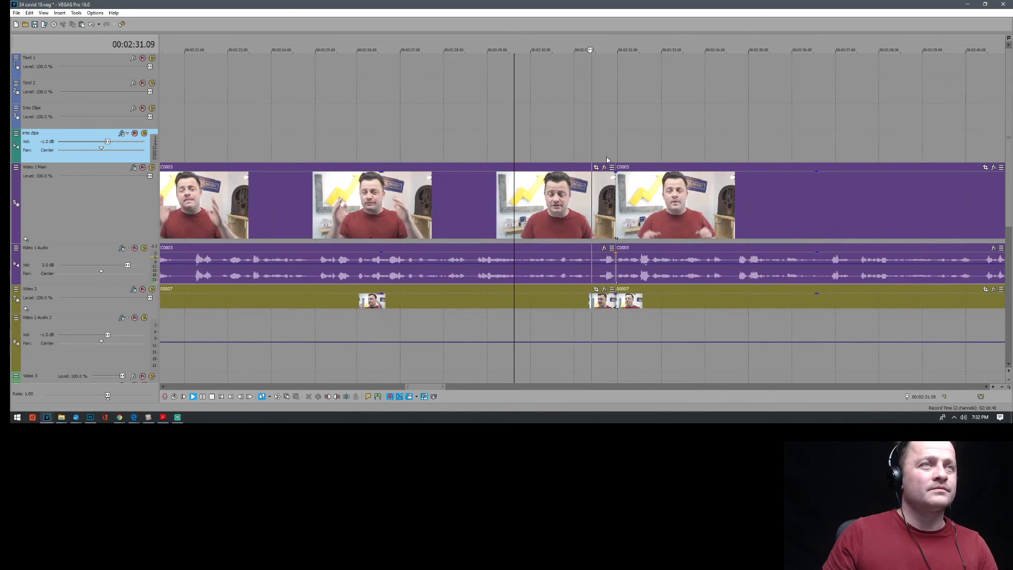
scroll(643, 167, down, 2)
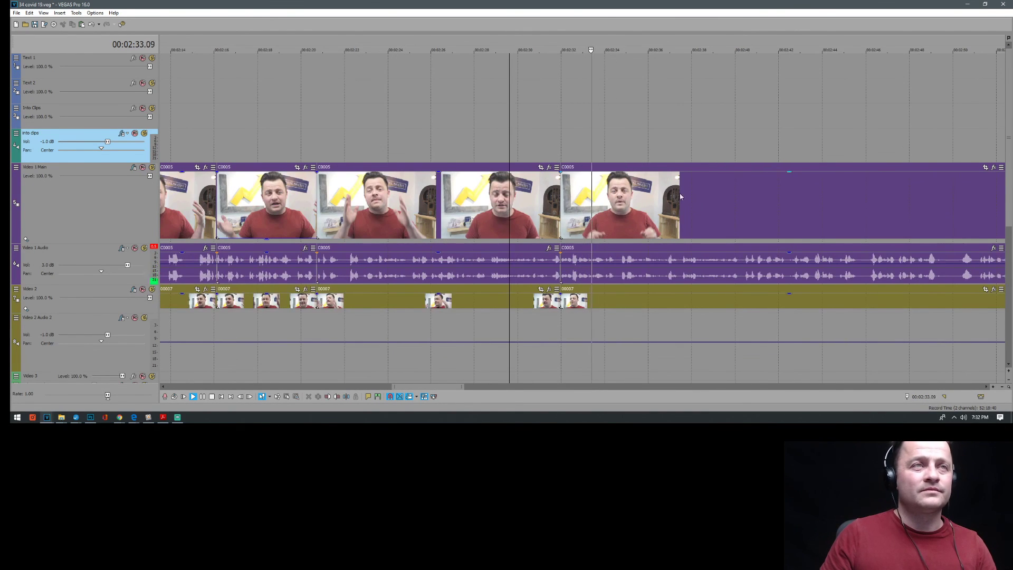
scroll(686, 231, down, 2)
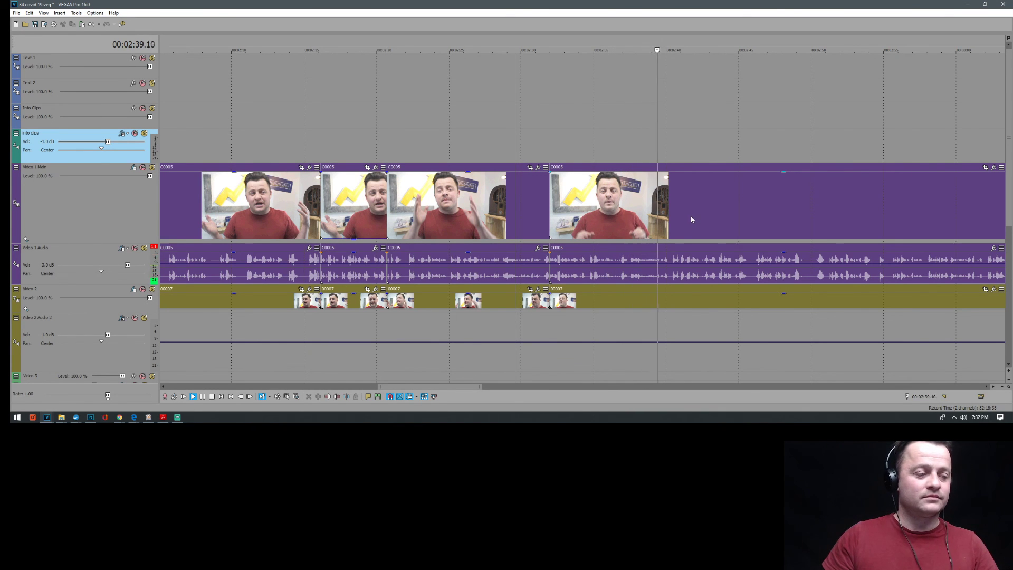
Show the Video Preview window, place it over the track headers, and shrink its display to about 580x326
key(alt+6)
drag(818, 100, 149, 21)
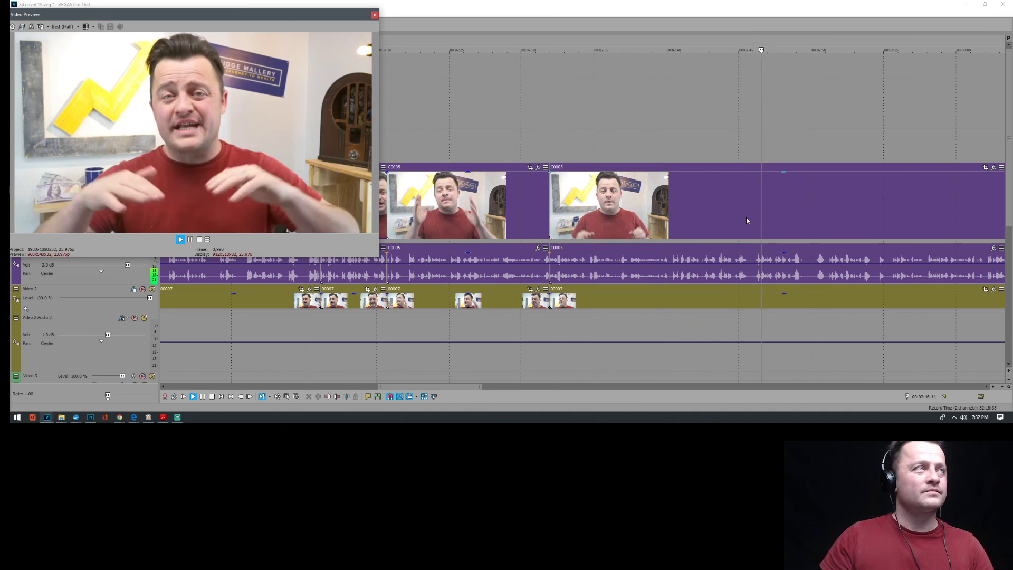
drag(378, 256, 278, 182)
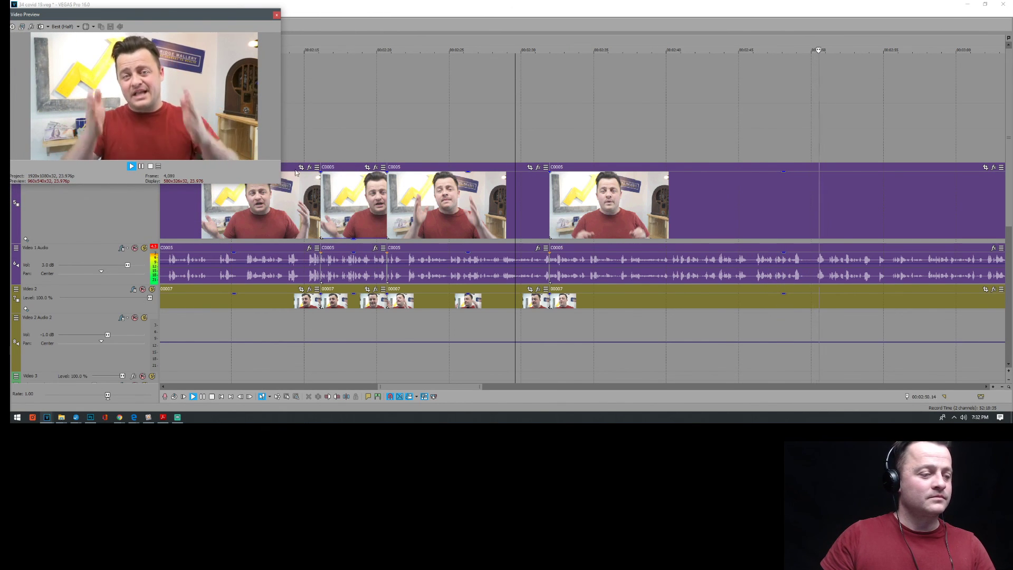
Replay the speech leading up to about 00:02:52 to locate the unused take, and split the footage at 00:02:47.08
key(Return)
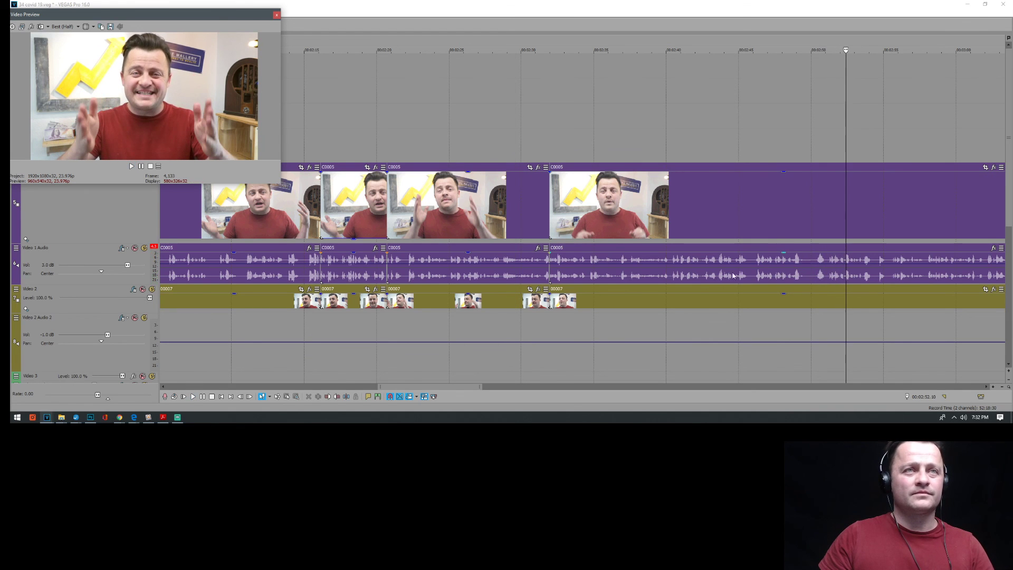
click(711, 275)
key(space)
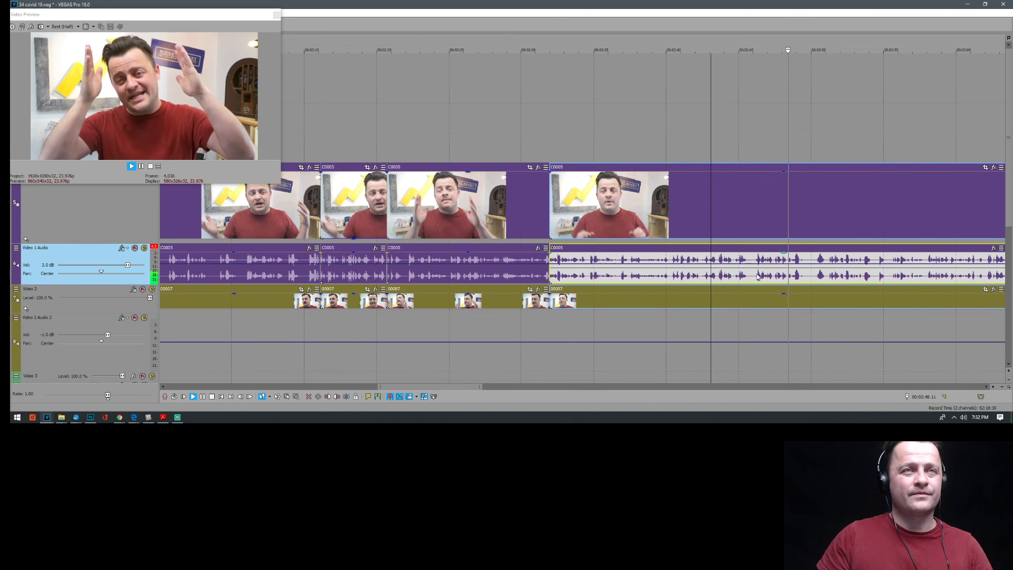
click(749, 277)
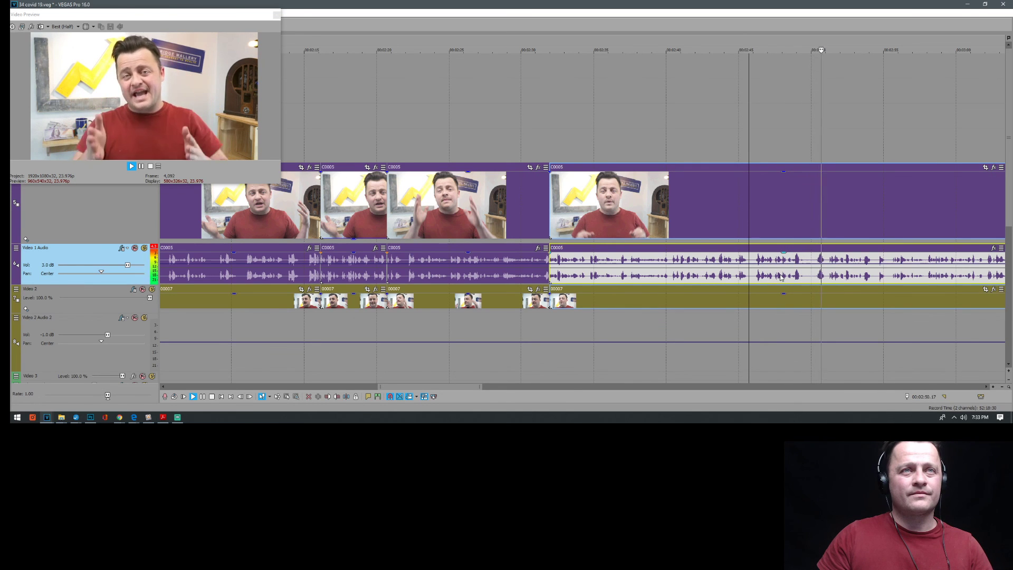
key(Return)
click(774, 278)
key(Return)
key(s)
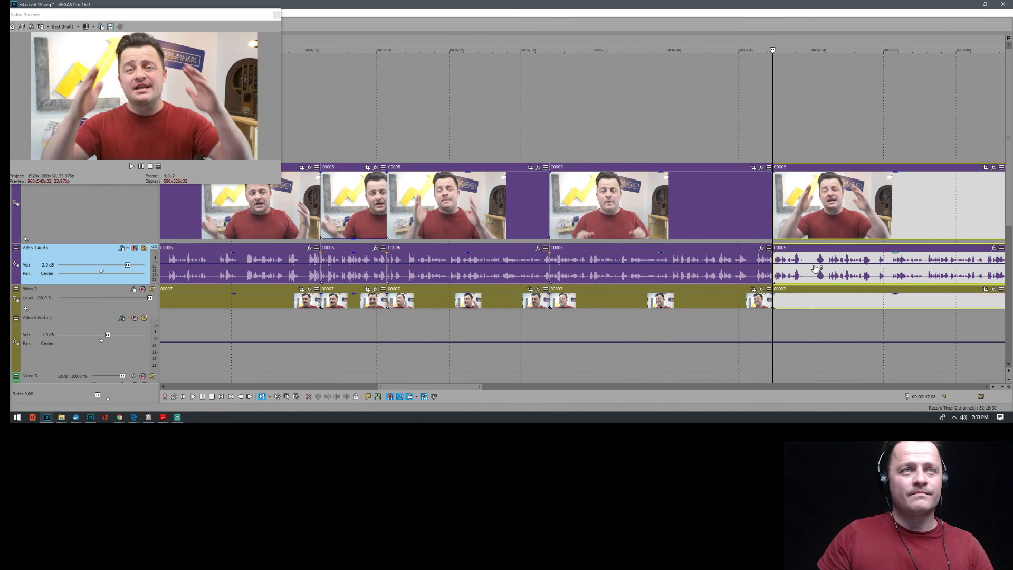
Split the footage at about 00:02:51, delete the piece from 00:02:47.08, close the gap, and play across the cut from 00:02:42.23
click(826, 280)
key(s)
click(799, 213)
key(Delete)
click(707, 116)
key(space)
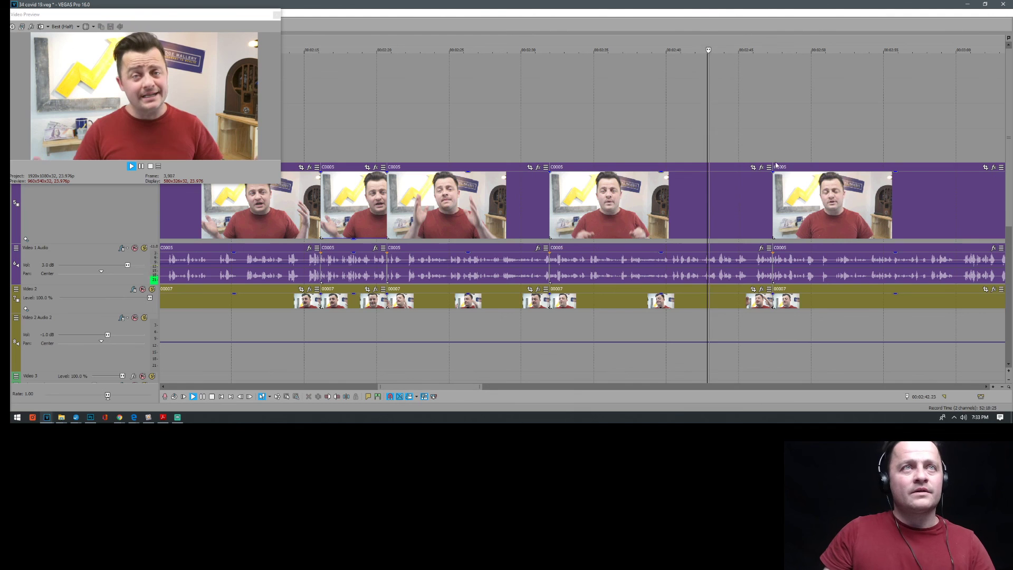
Play back the footage across the cut near 00:02:47 and listen through the following clip
scroll(760, 136, up, 3)
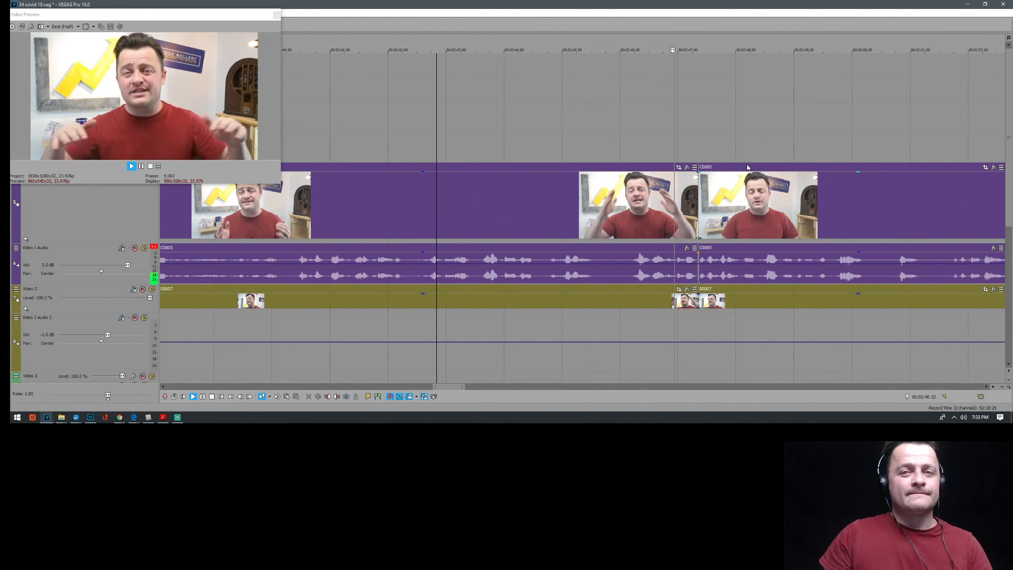
scroll(738, 161, down, 2)
key(Return)
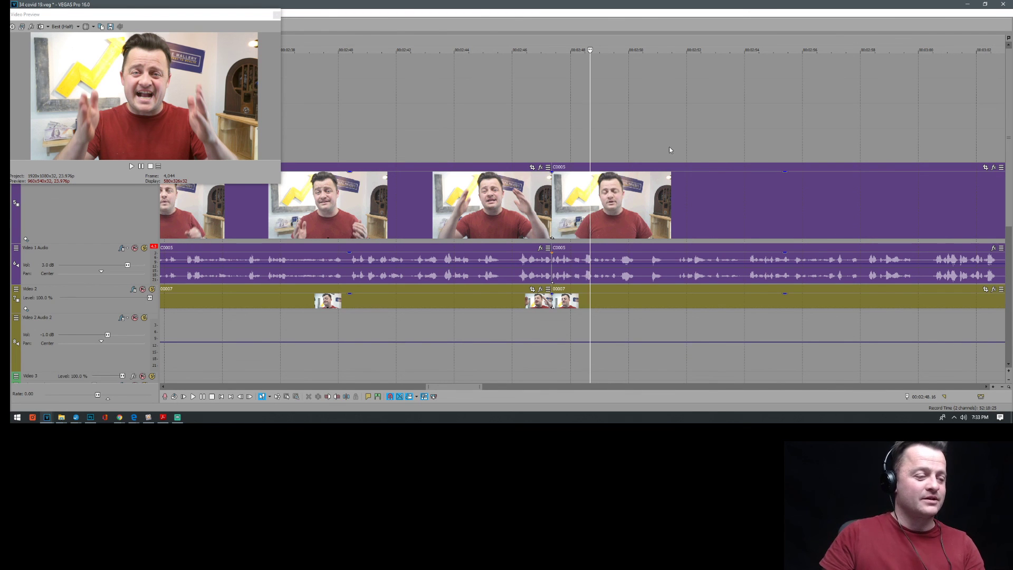
click(533, 126)
key(space)
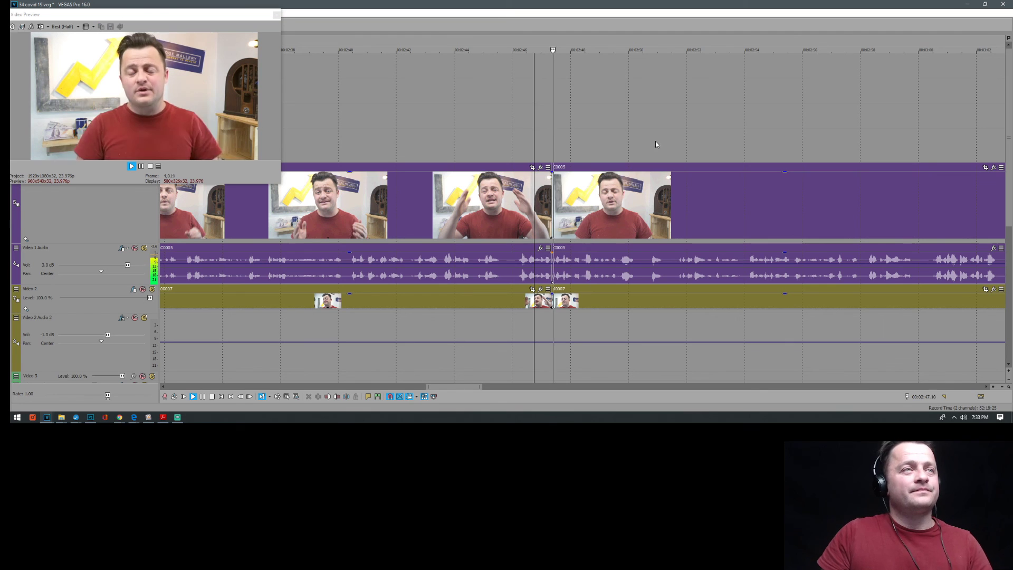
scroll(647, 271, down, 3)
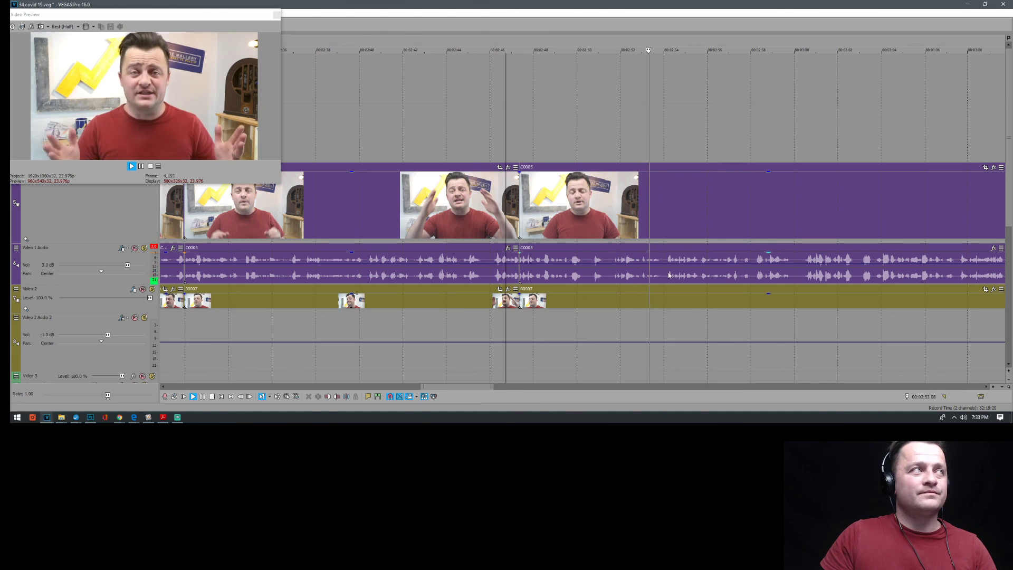
scroll(672, 275, down, 2)
scroll(644, 282, up, 1)
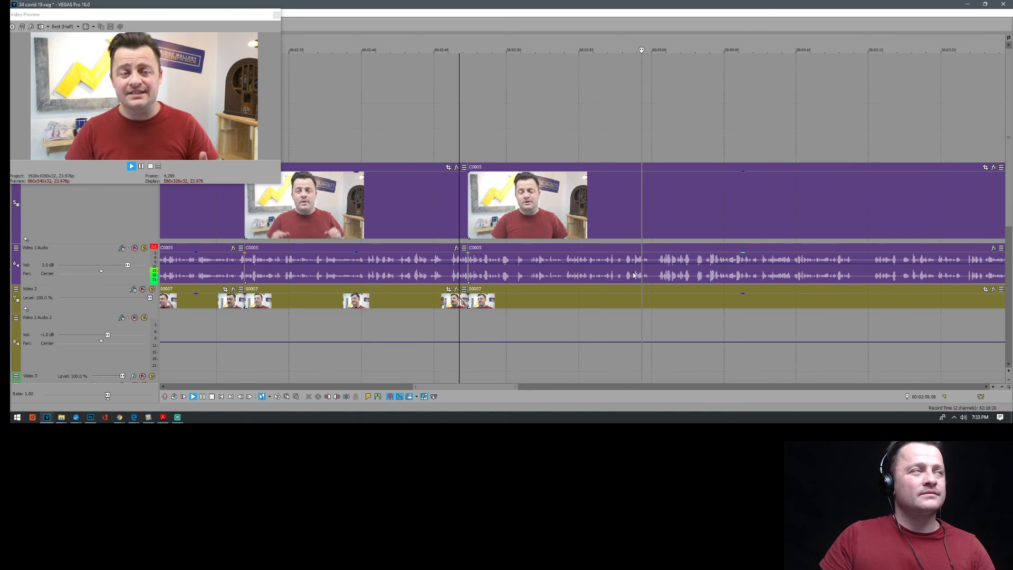
Split the grouped video and audio clips at about 00:03:00 and keep playing from the cut
scroll(659, 277, down, 1)
key(Return)
click(581, 272)
key(s)
key(Return)
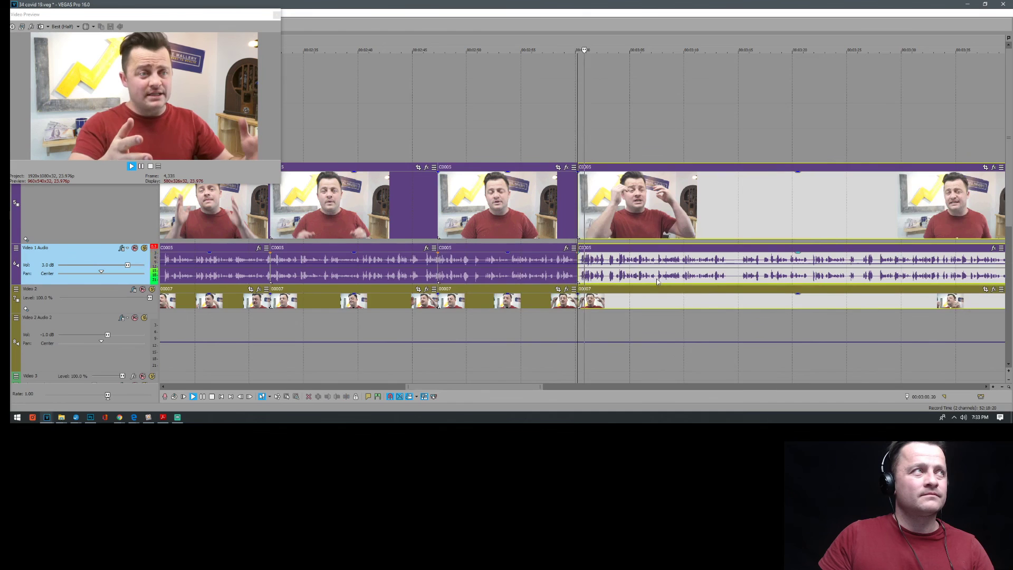
Review the footage after the 00:03:00 cut and split the grouped clips at about 00:03:13, where the speech pauses
scroll(654, 280, up, 3)
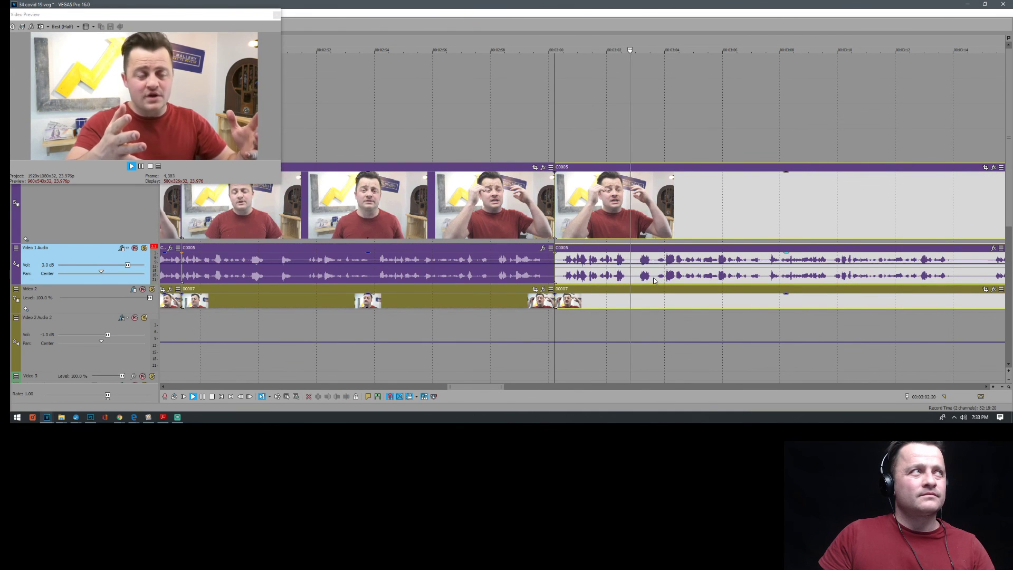
scroll(656, 278, down, 1)
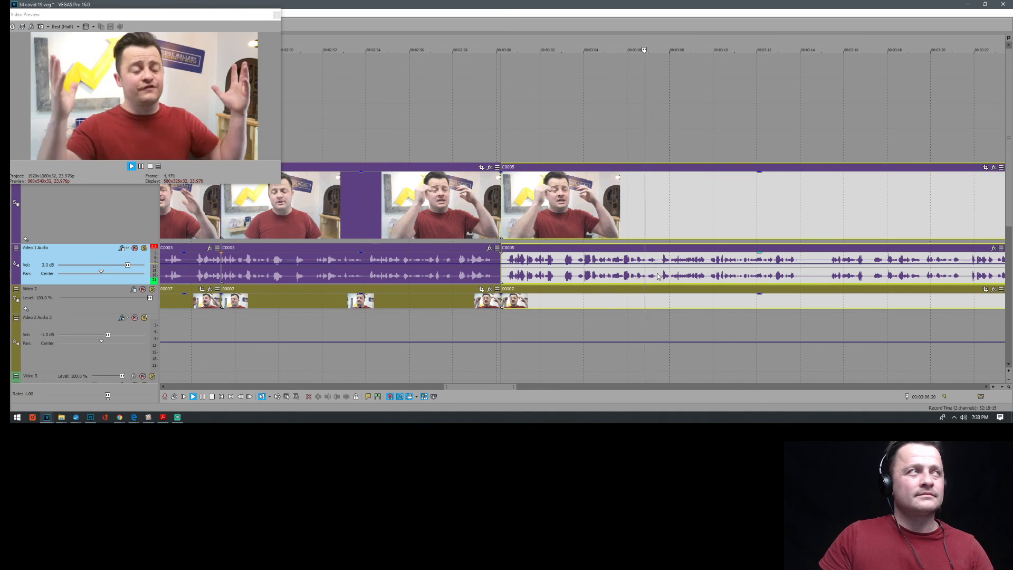
click(797, 269)
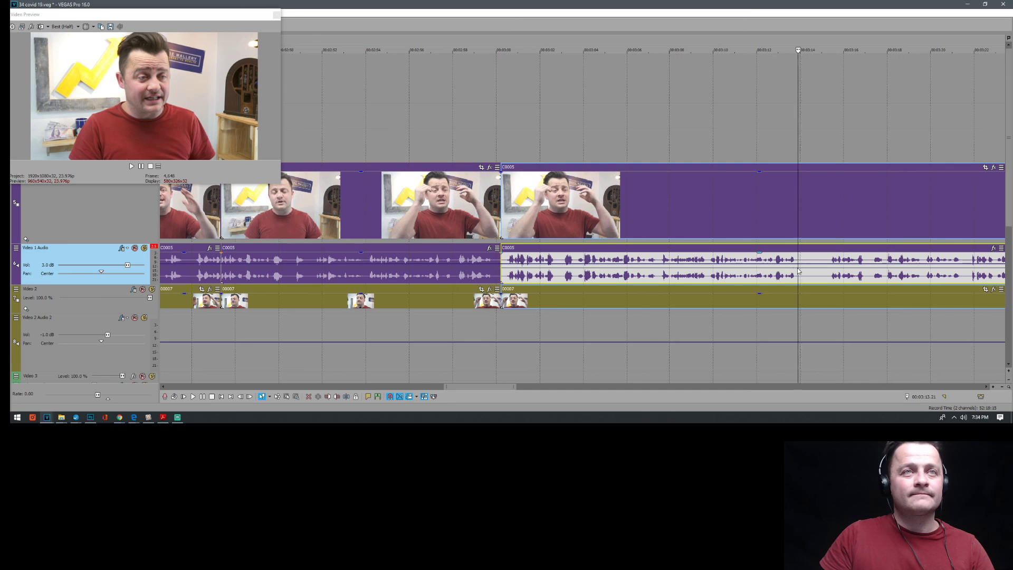
key(s)
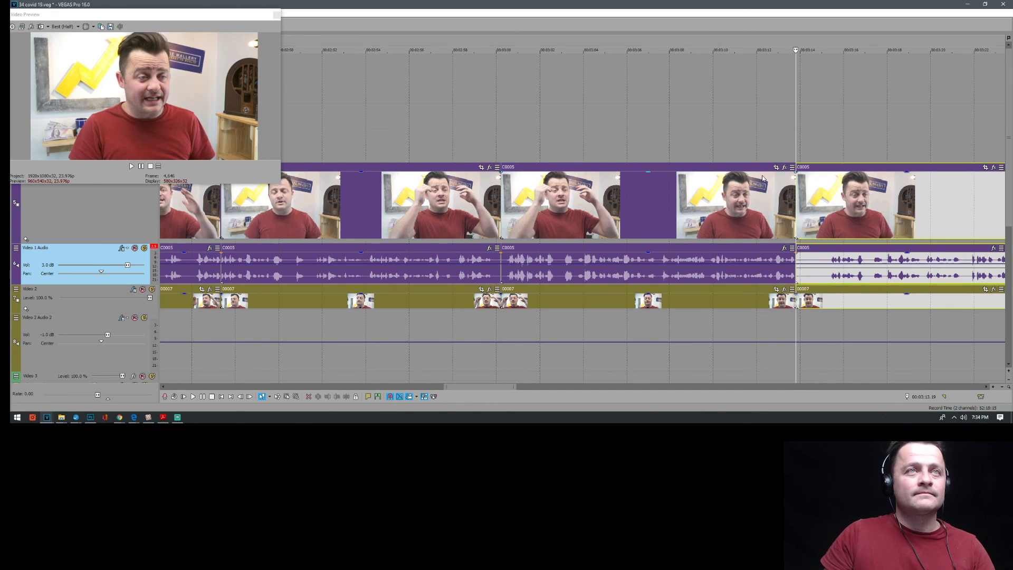
Check the 00:03:13 cut, split the clips where speech resumes, and ripple-delete the silent section between the two cuts
click(761, 176)
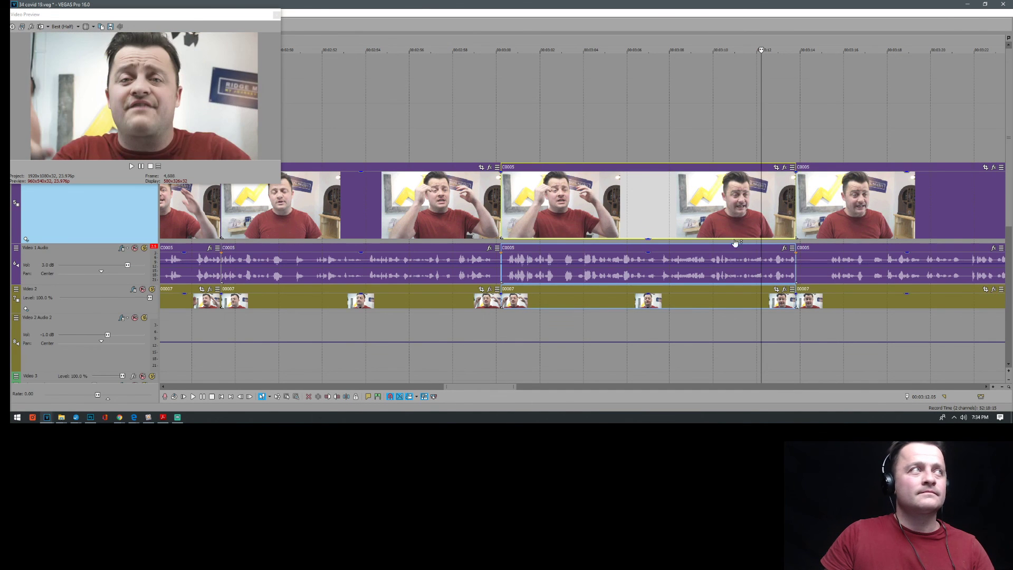
click(645, 150)
click(771, 135)
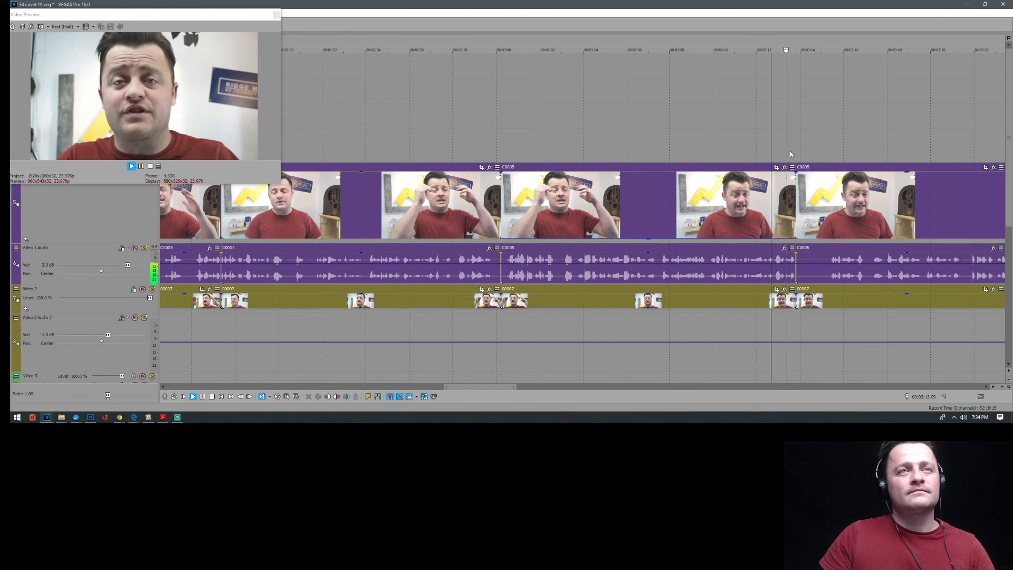
scroll(784, 153, up, 3)
key(space)
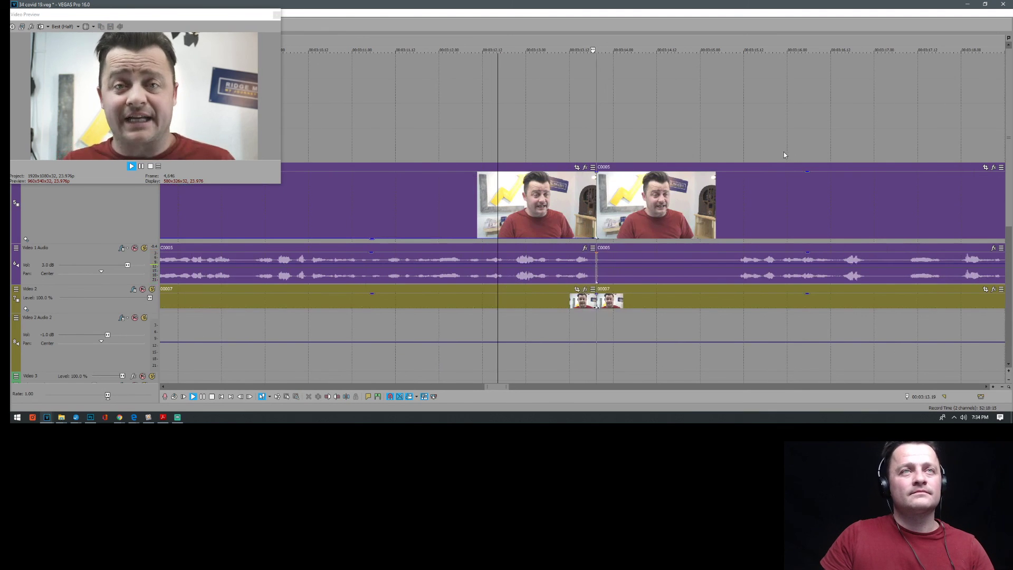
click(738, 273)
key(s)
click(700, 181)
key(Delete)
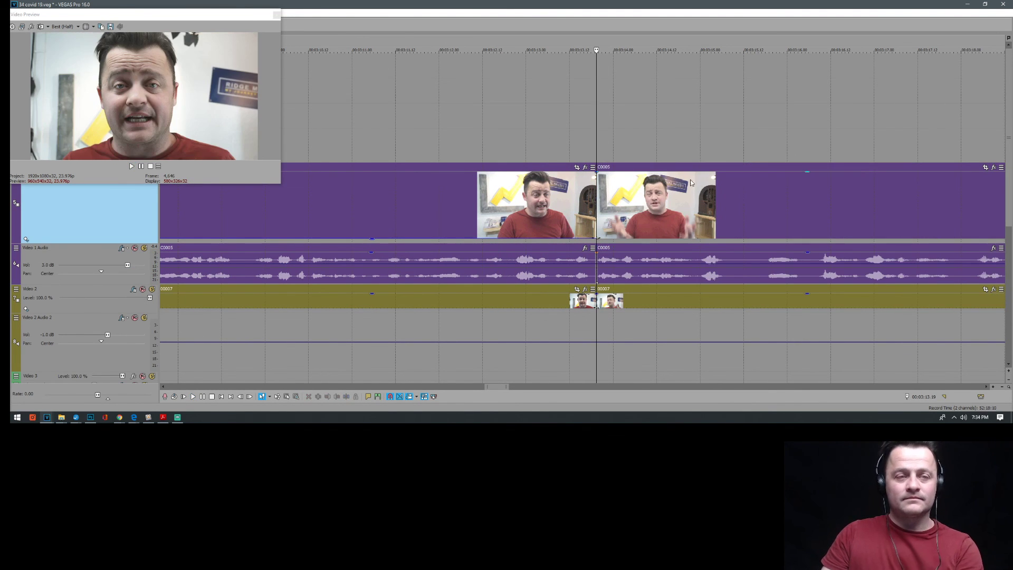
Listen through the next section and split the grouped clips at about 00:03:21, between two phrases
key(space)
scroll(733, 169, down, 3)
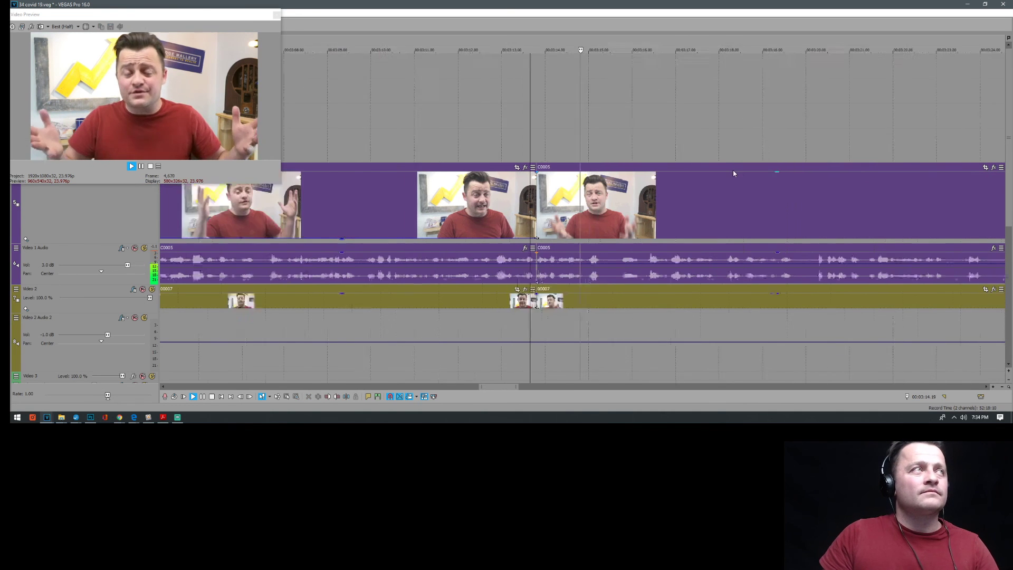
scroll(728, 233, up, 3)
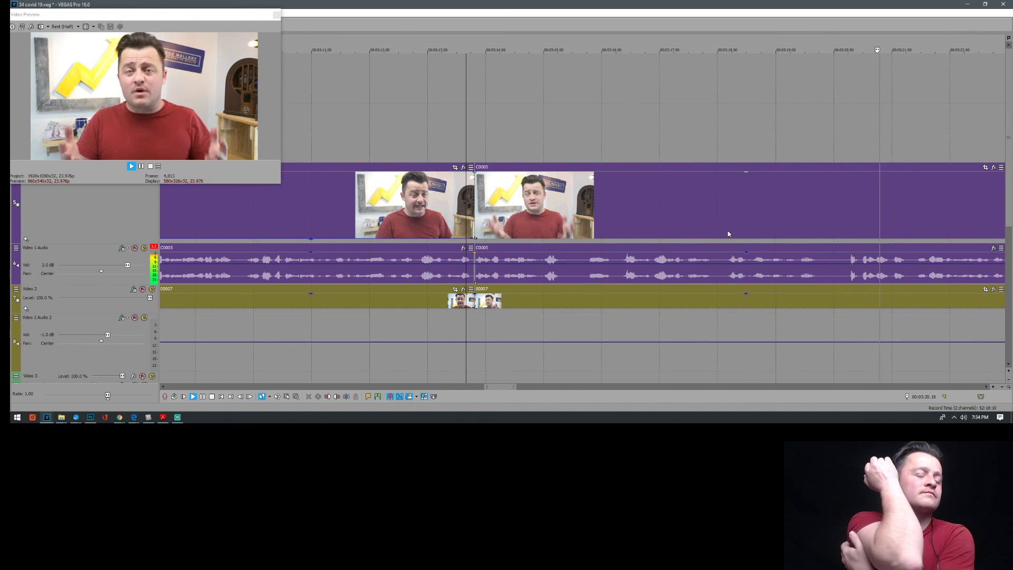
scroll(731, 238, down, 4)
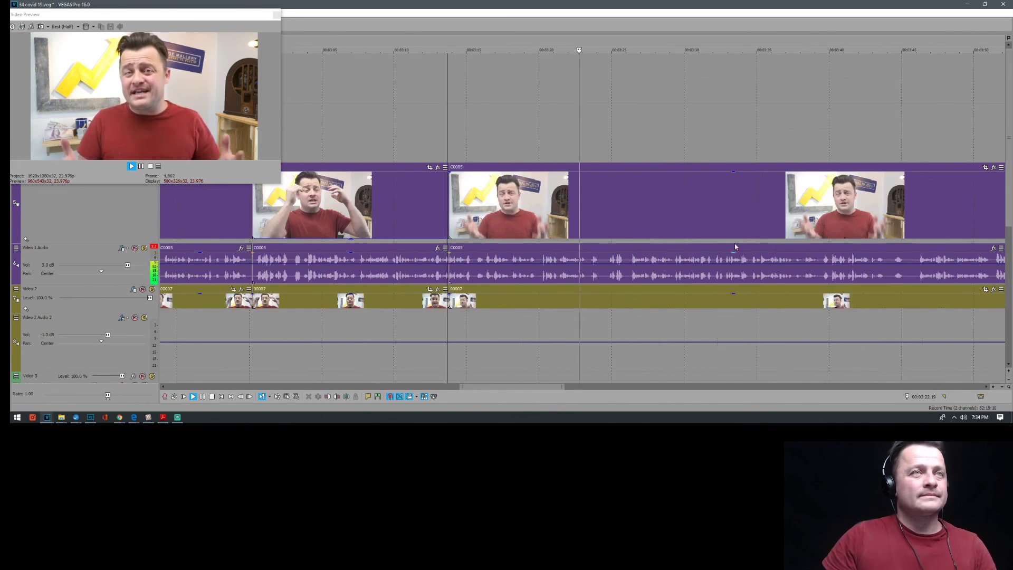
scroll(672, 253, up, 3)
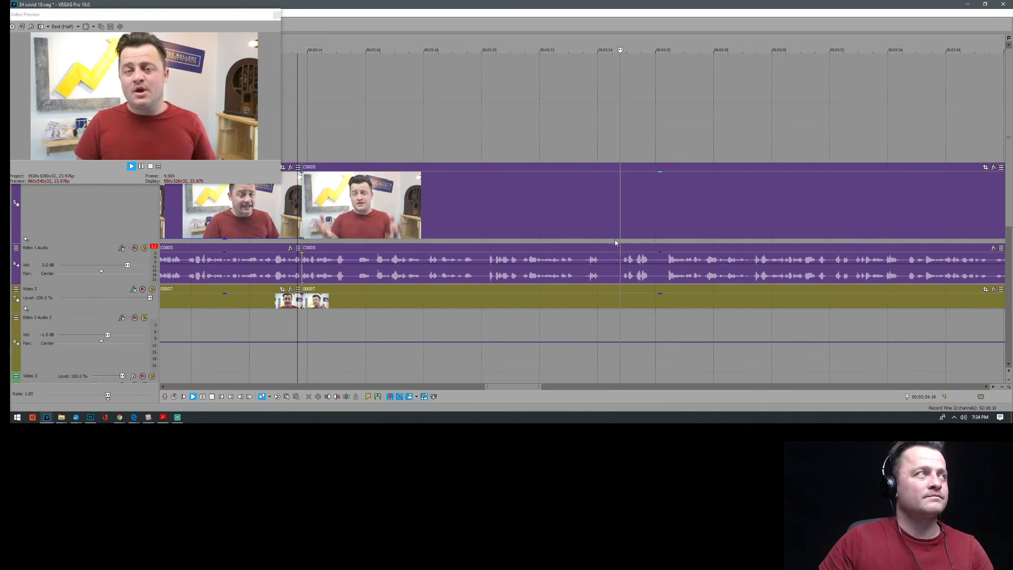
click(522, 272)
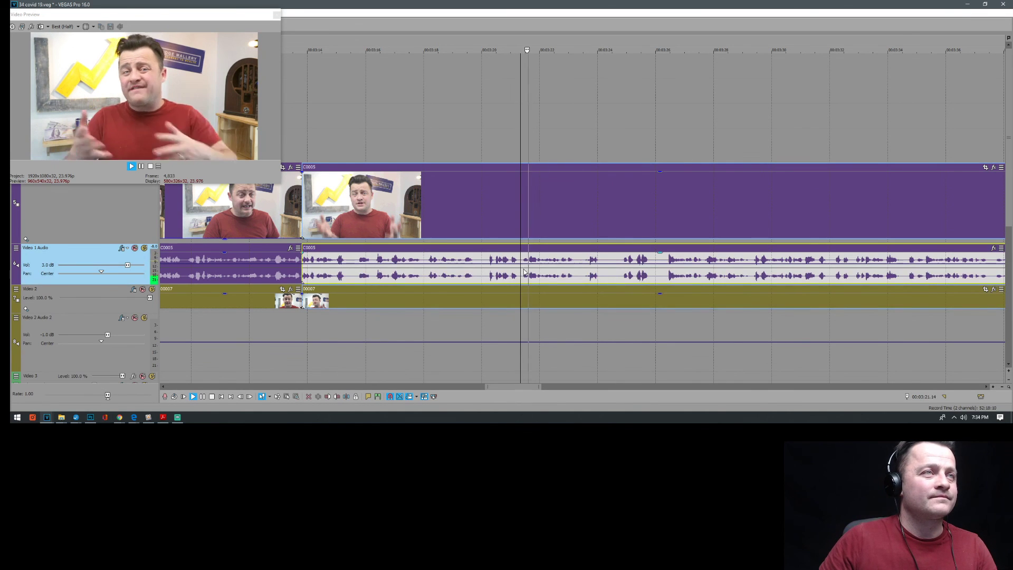
key(space)
key(s)
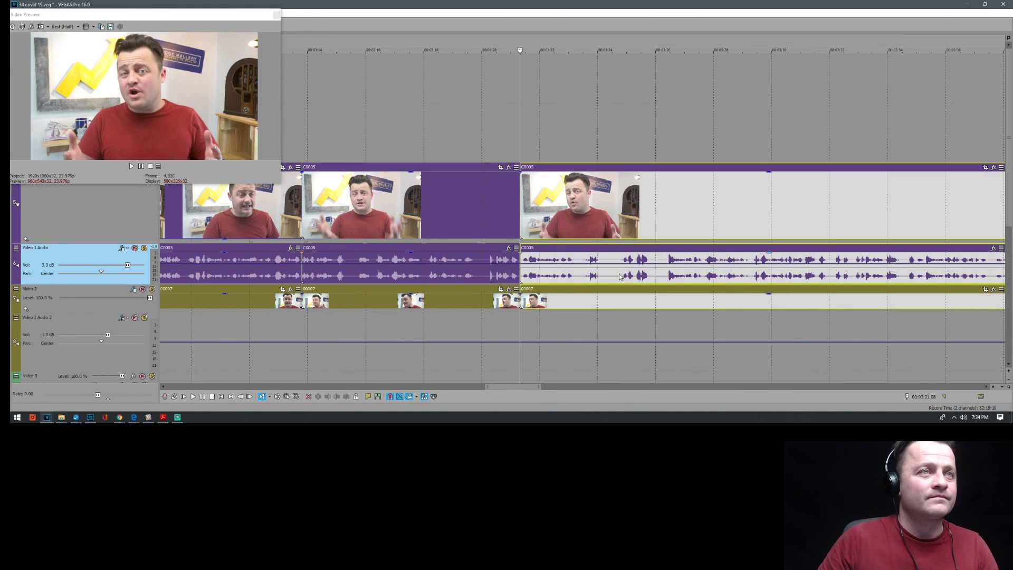
Try ripple-deleting the footage from the 00:03:21 cut to about 00:03:26 and play across the join
click(620, 276)
key(space)
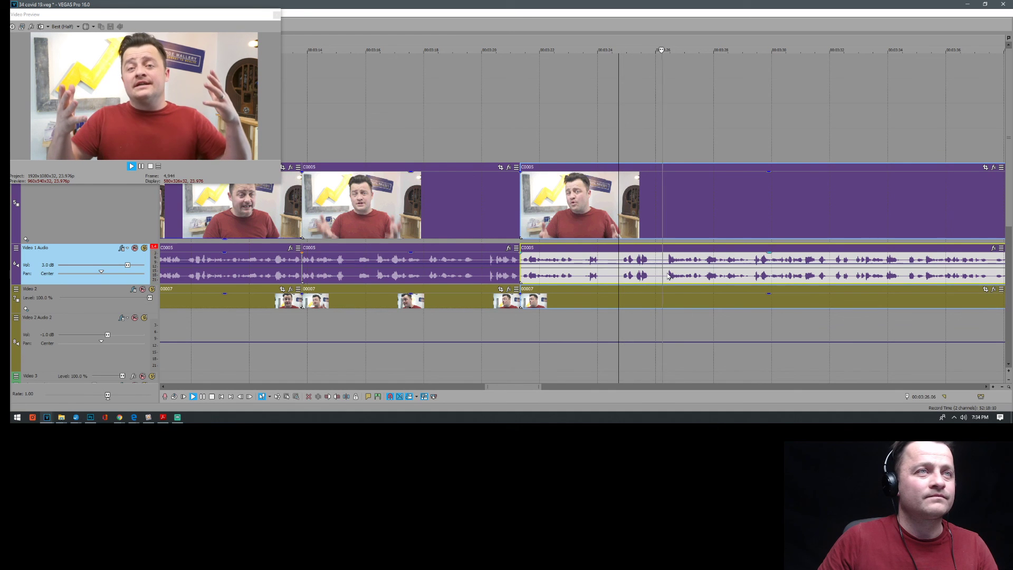
key(Delete)
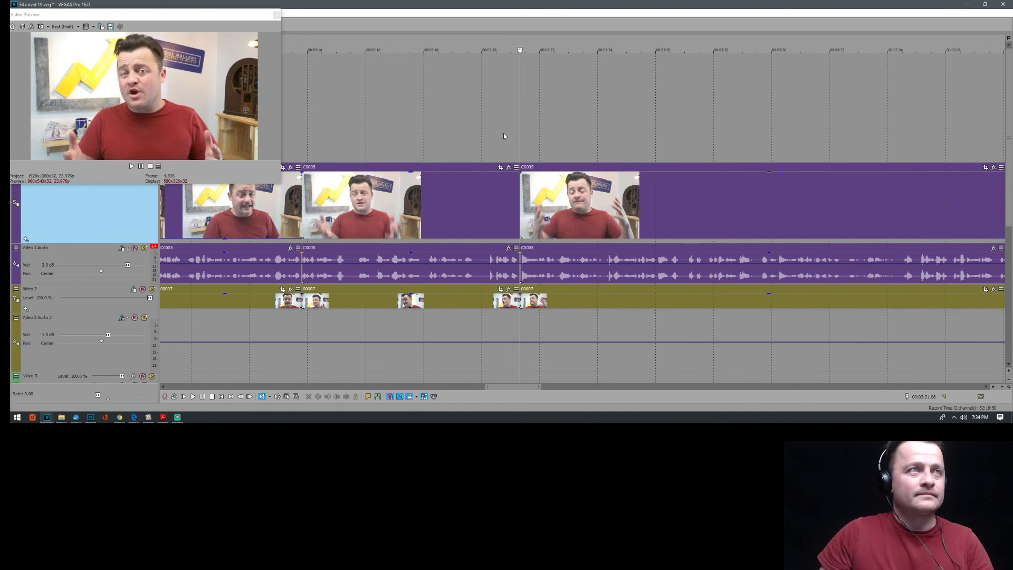
click(492, 136)
key(space)
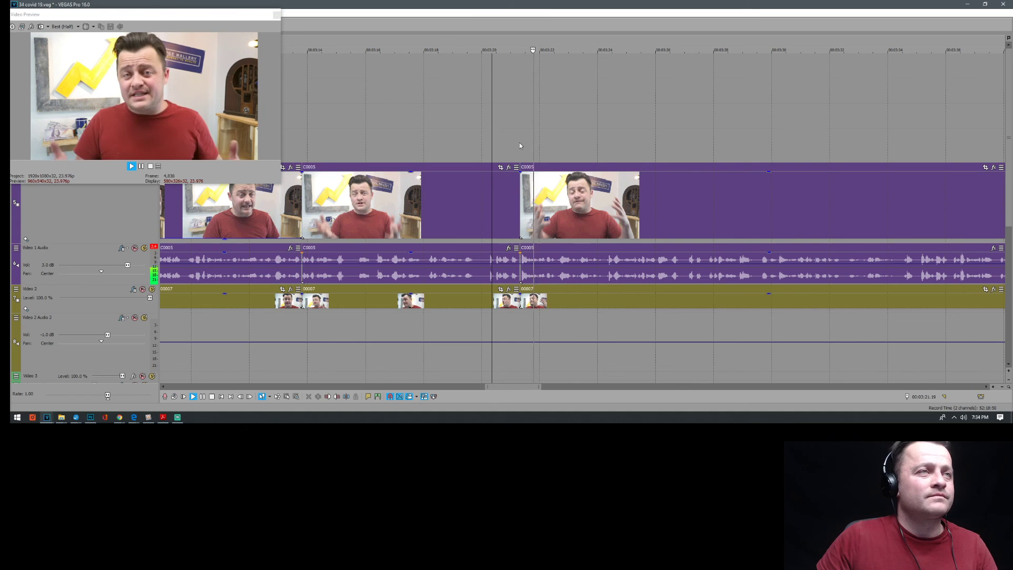
Undo the ripple deletion of the footage after the 00:03:21 cut
key(Return)
click(550, 204)
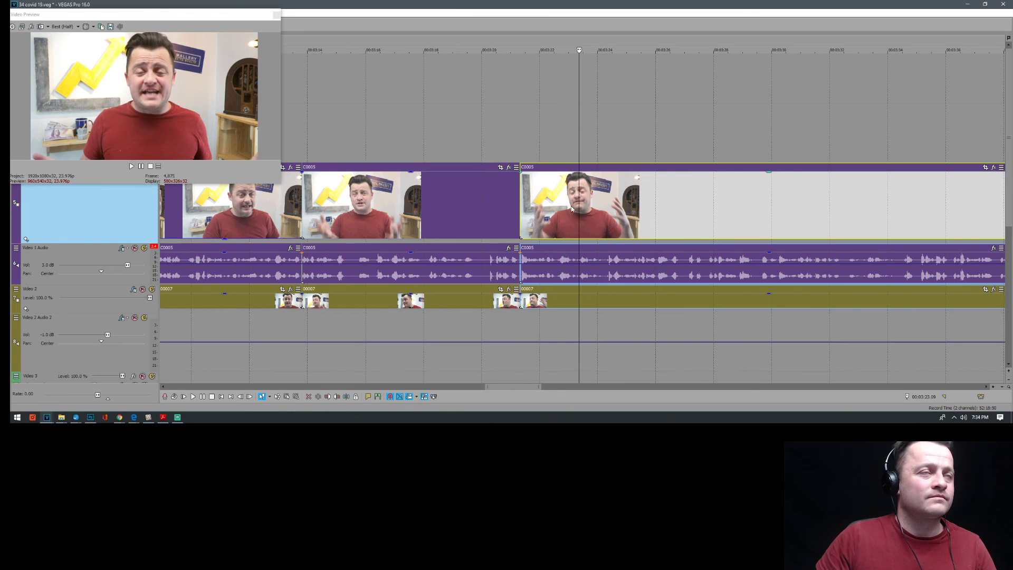
drag(550, 204, 598, 211)
key(ctrl+z)
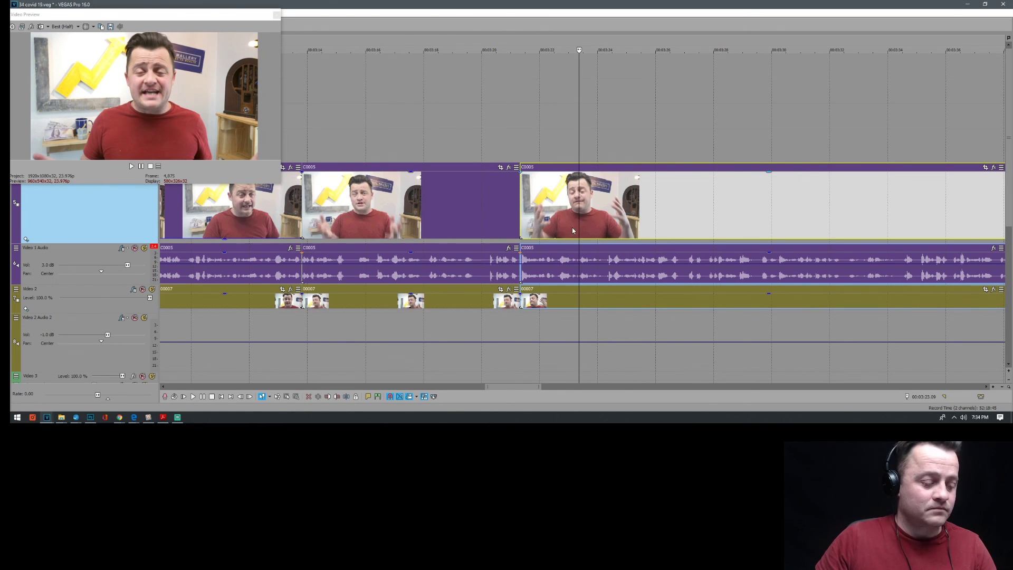
Ripple-delete only the section from the 00:03:21 cut to the pause near 00:03:24, keeping the short phrase that follows
click(619, 232)
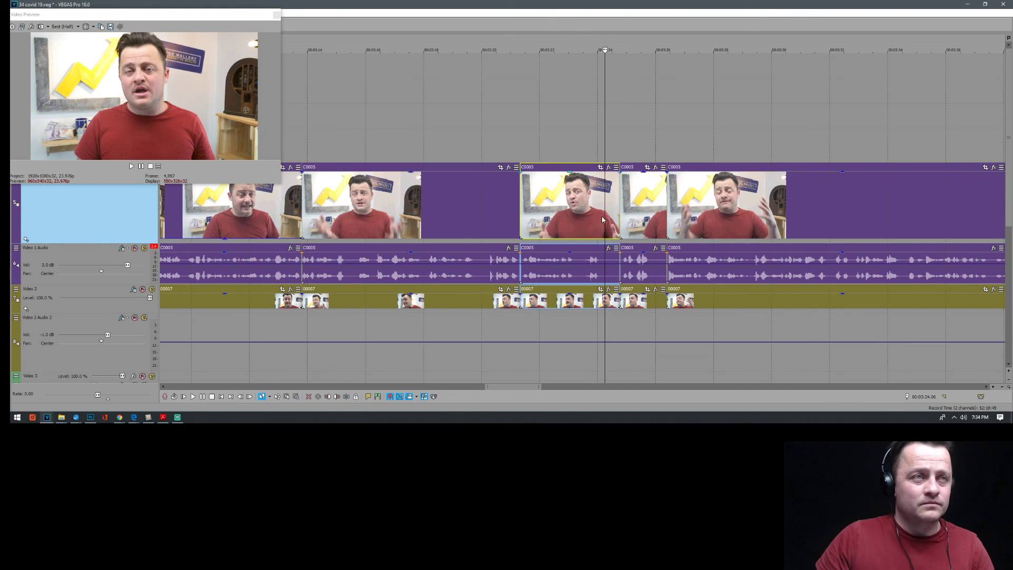
key(Delete)
key(space)
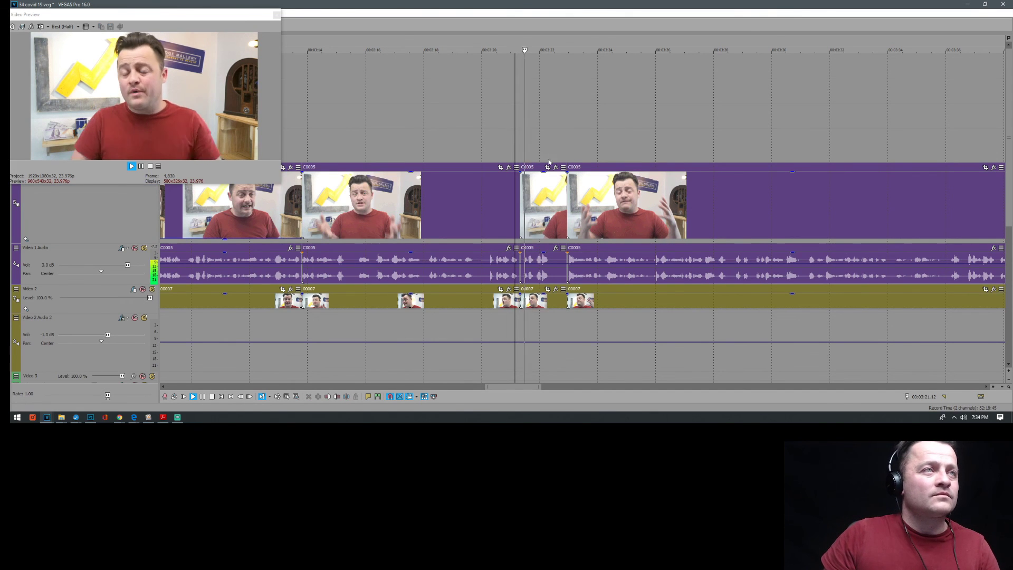
Ripple-delete the silent tail of the short clip after the 00:03:21 cut and play back the joined clips
scroll(592, 208, up, 4)
drag(678, 208, 599, 208)
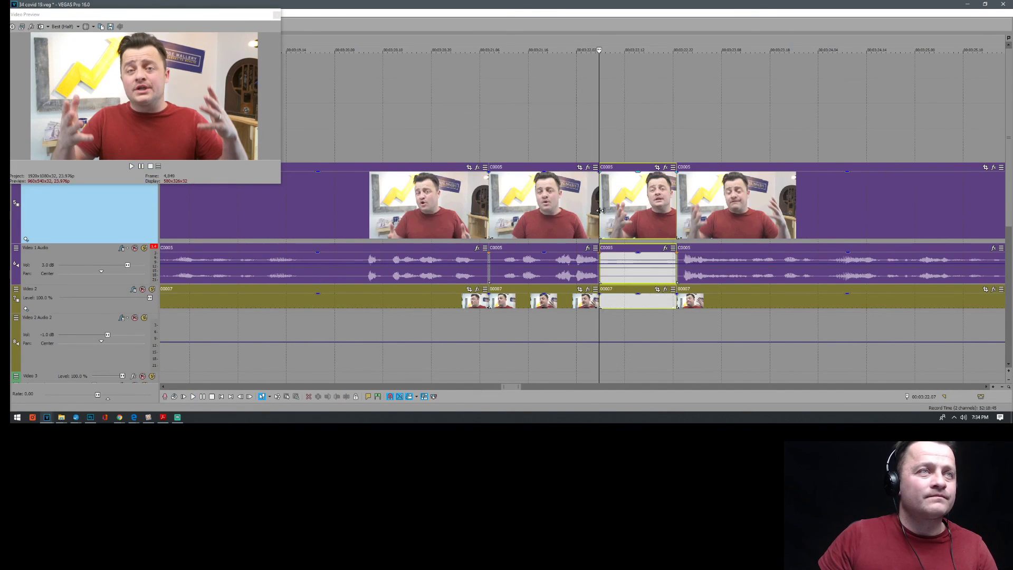
key(Delete)
click(463, 134)
key(space)
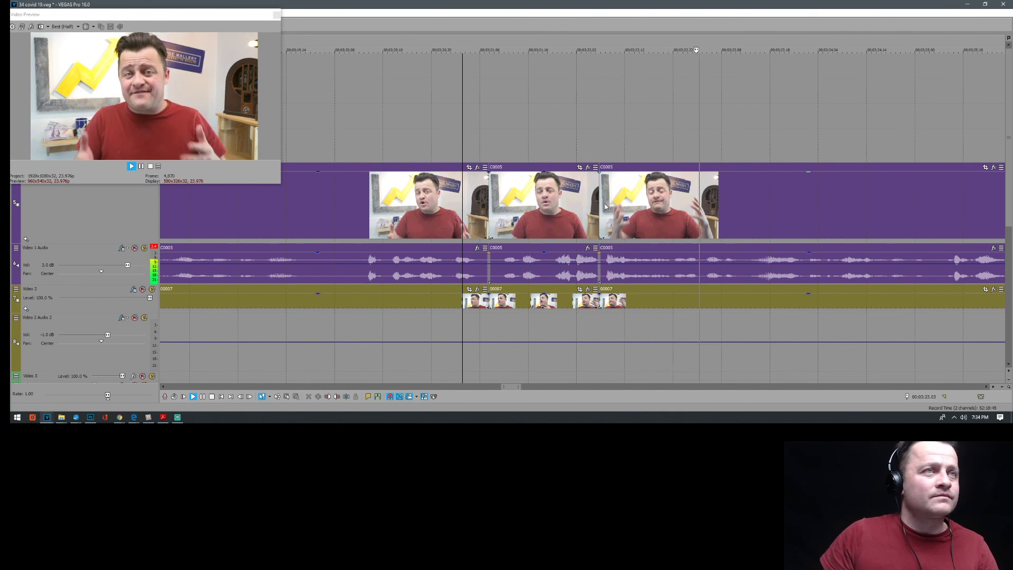
Review the remaining footage and split the grouped clips at about 00:03:58, where the final speech ends
scroll(658, 207, down, 5)
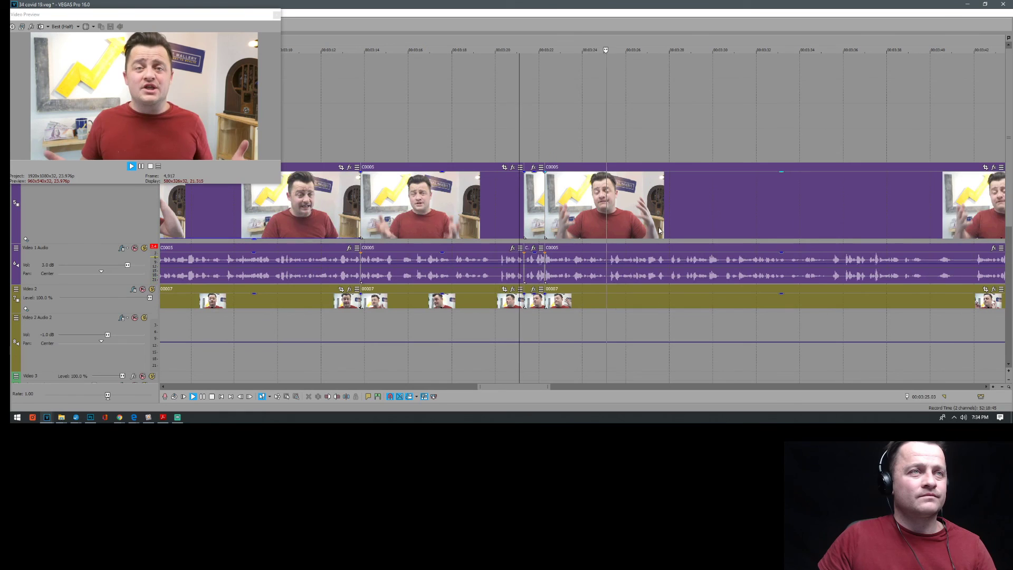
scroll(658, 228, down, 3)
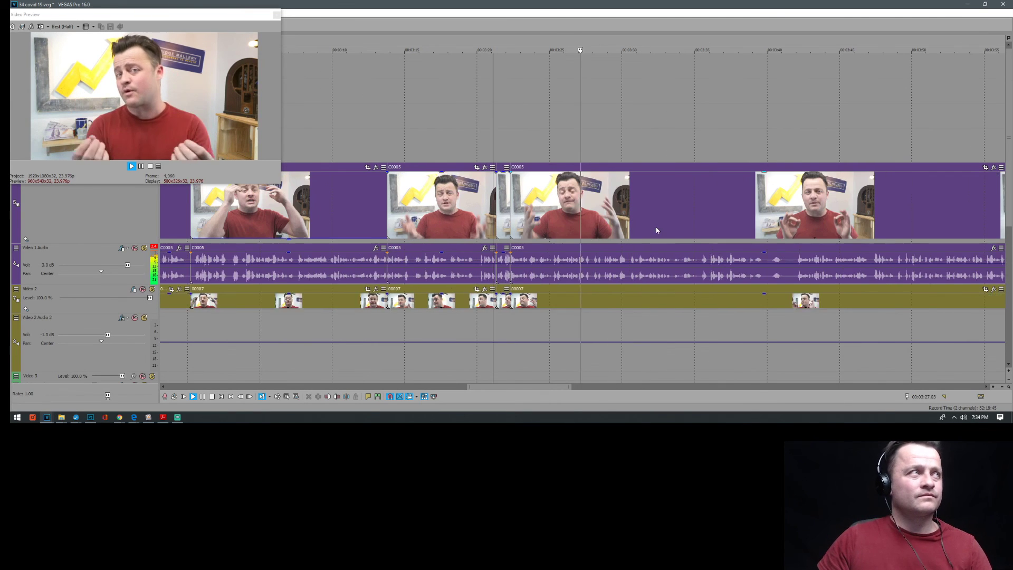
scroll(648, 224, right, 2)
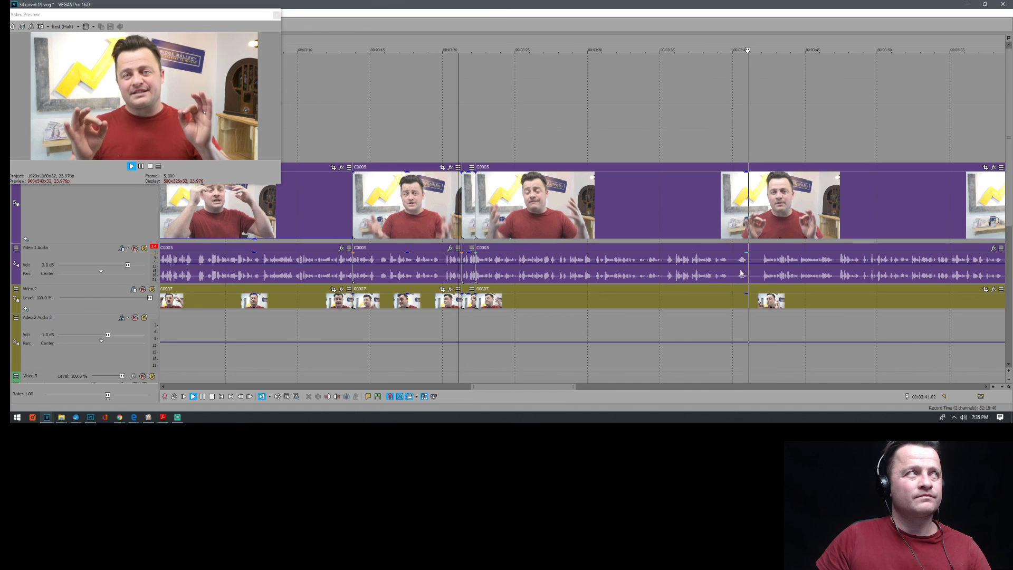
scroll(754, 272, down, 2)
scroll(726, 276, up, 2)
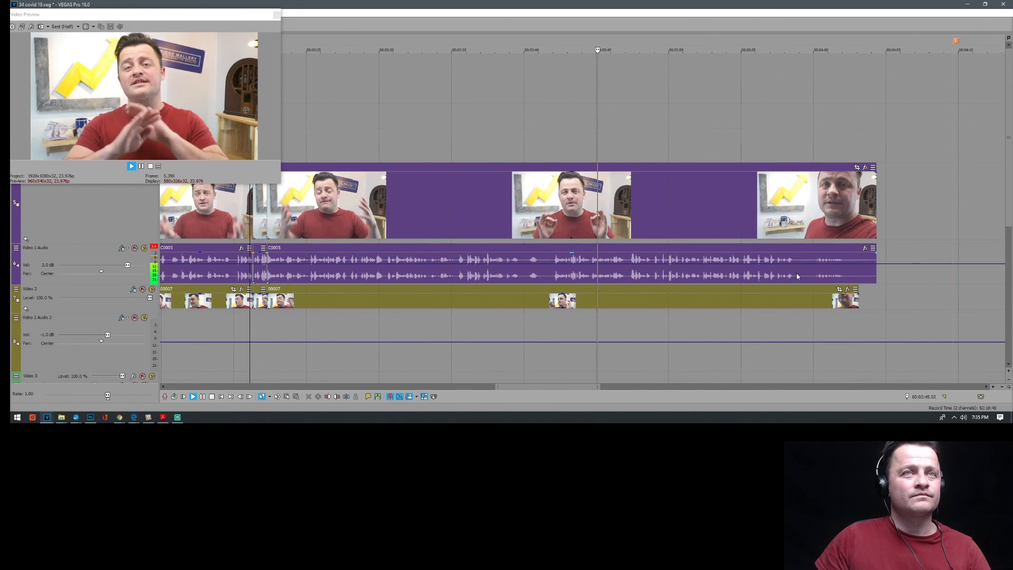
click(793, 265)
key(s)
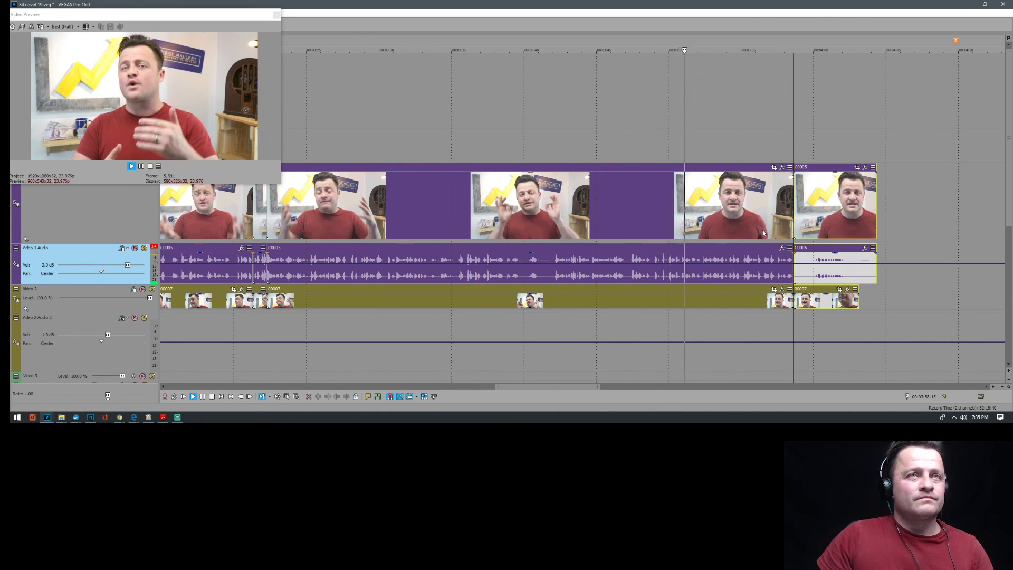
scroll(762, 231, down, 8)
scroll(759, 230, up, 8)
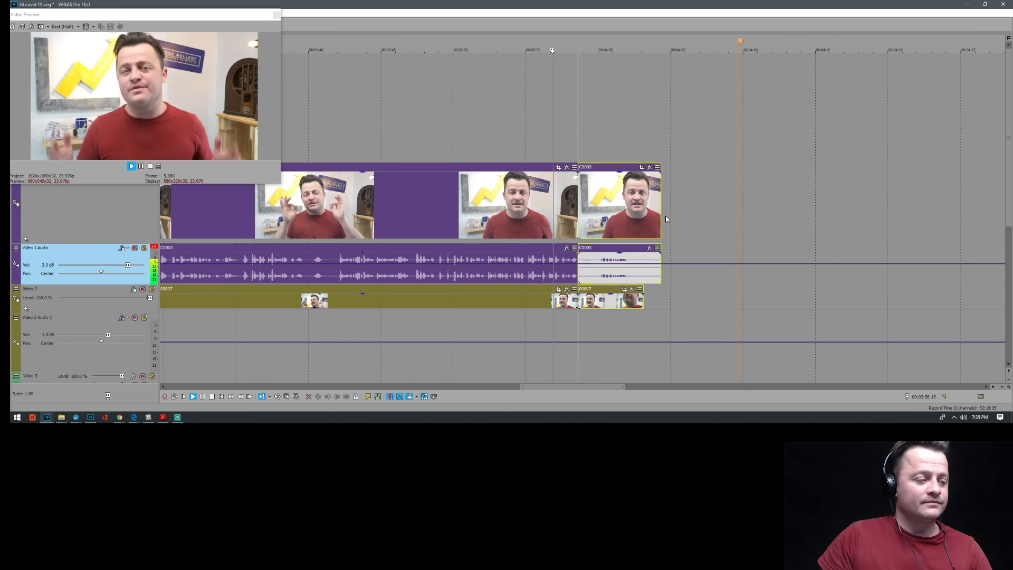
Delete the grouped clips left after the 00:03:58 cut and move the end card to start where the footage ends
click(621, 208)
key(Delete)
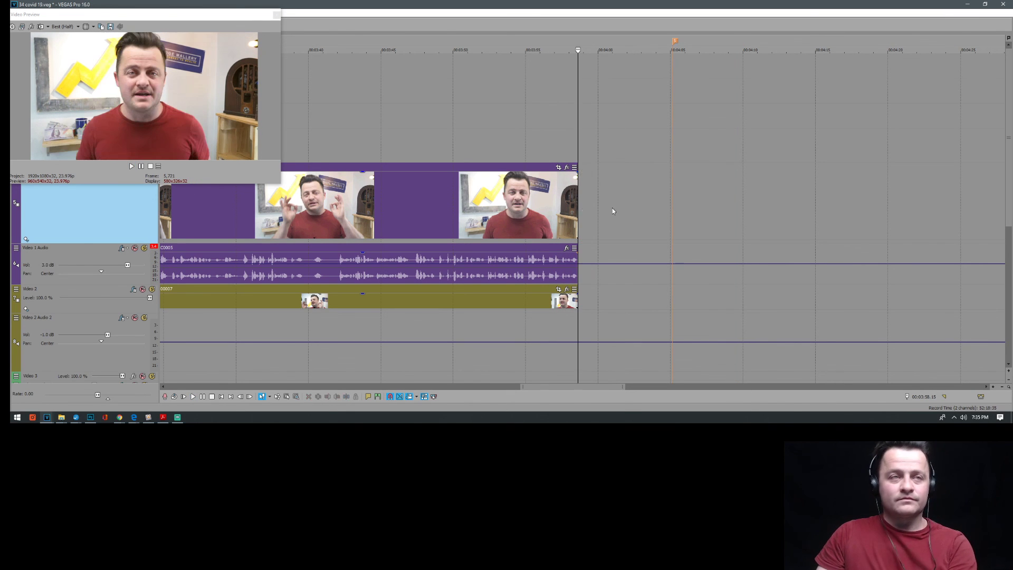
drag(579, 217, 593, 218)
scroll(588, 219, down, 3)
scroll(585, 219, down, 2)
drag(740, 124, 589, 120)
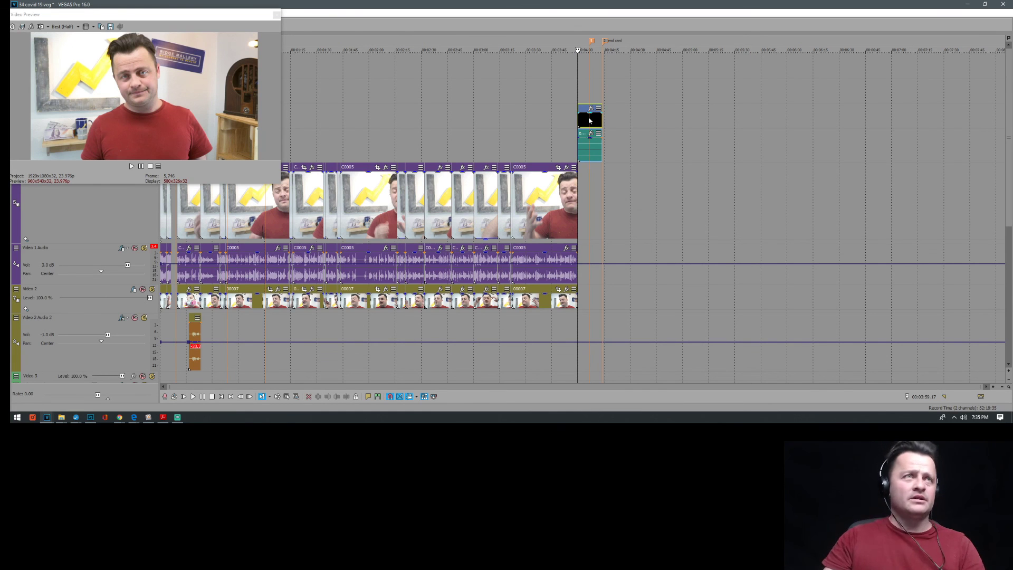
Play back the closing seconds of the speech through the transition into the end card
key(space)
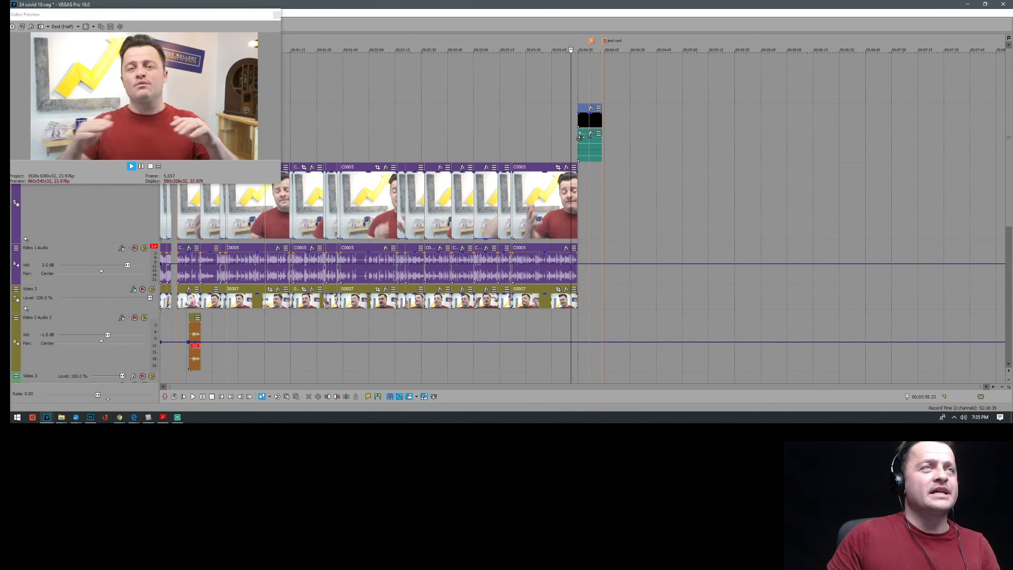
scroll(633, 134, up, 3)
scroll(683, 147, up, 2)
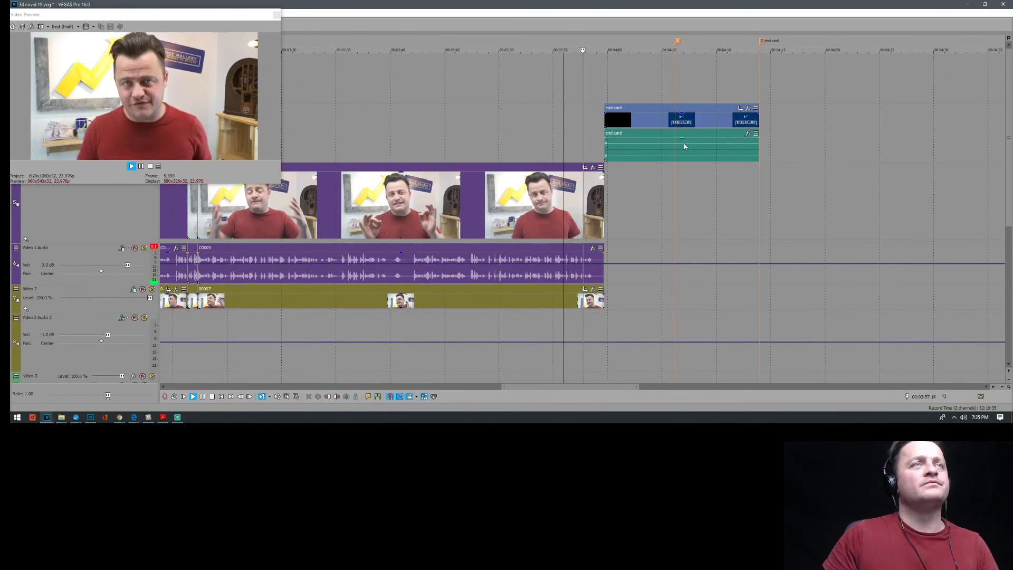
scroll(683, 145, down, 4)
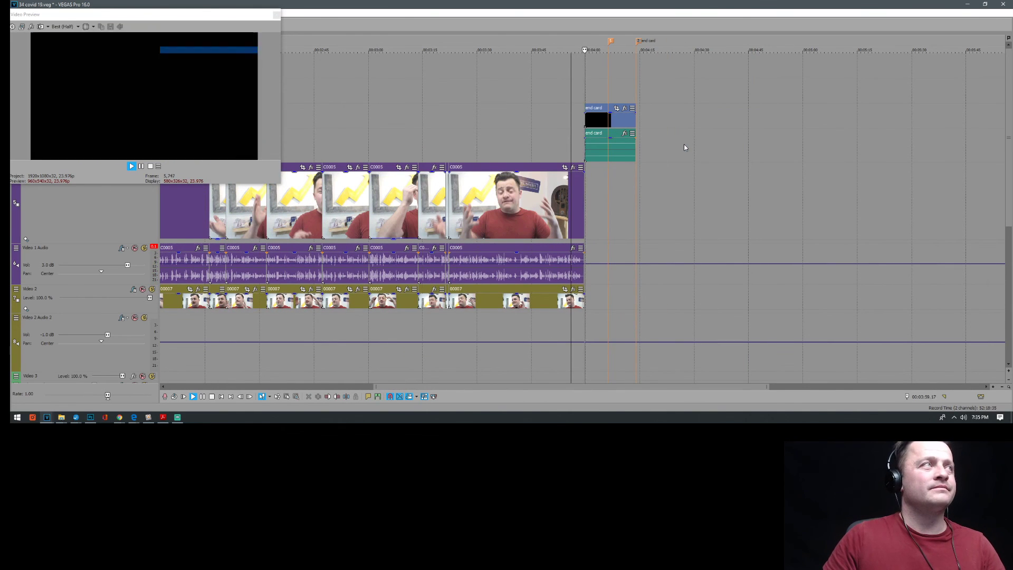
scroll(676, 140, up, 2)
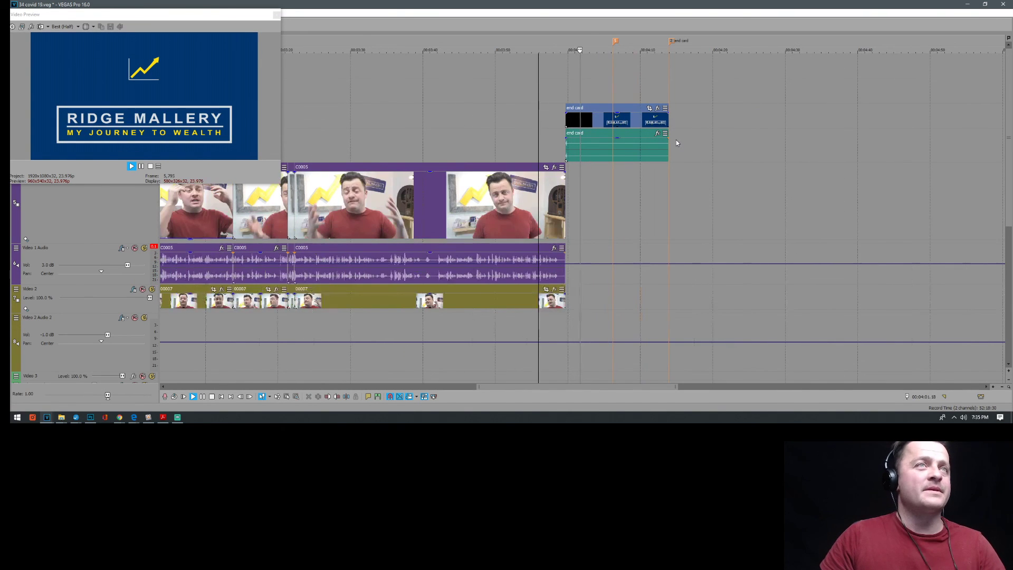
key(space)
Move and shrink the floating Video Preview so it uncovers the main video track header, and return to the project's start
drag(240, 19, 269, 47)
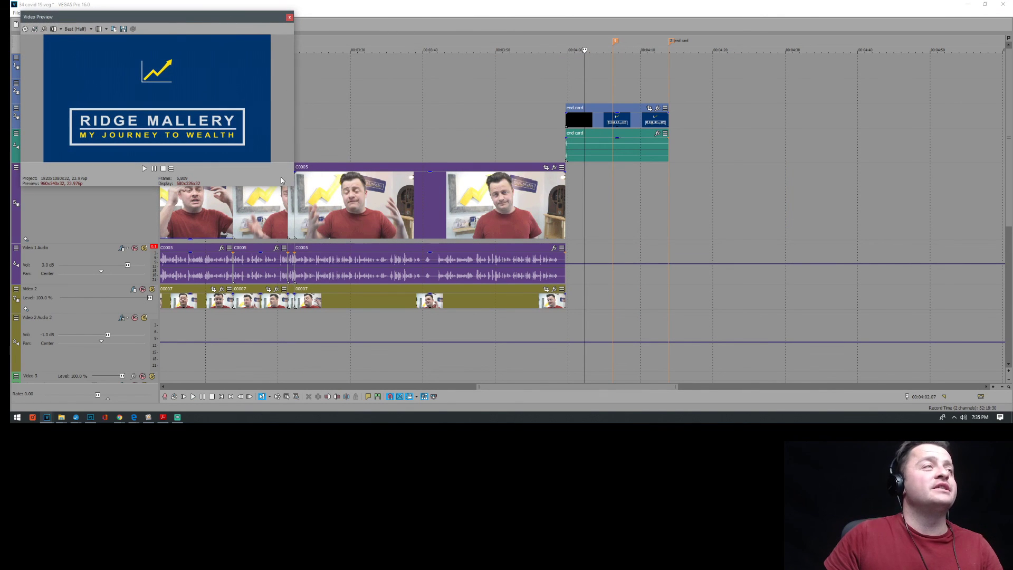
drag(250, 156, 249, 155)
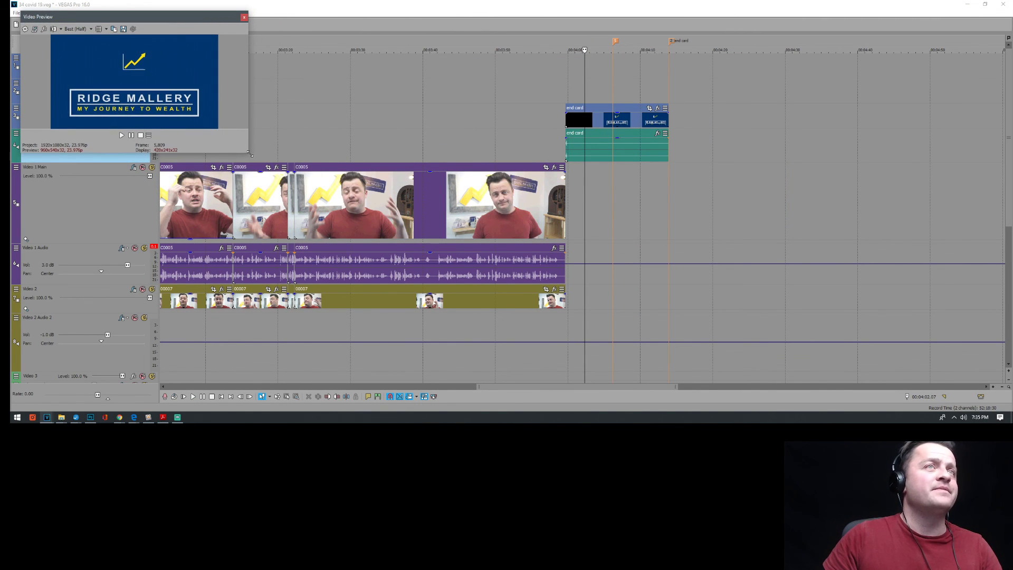
drag(523, 388, 142, 344)
click(162, 322)
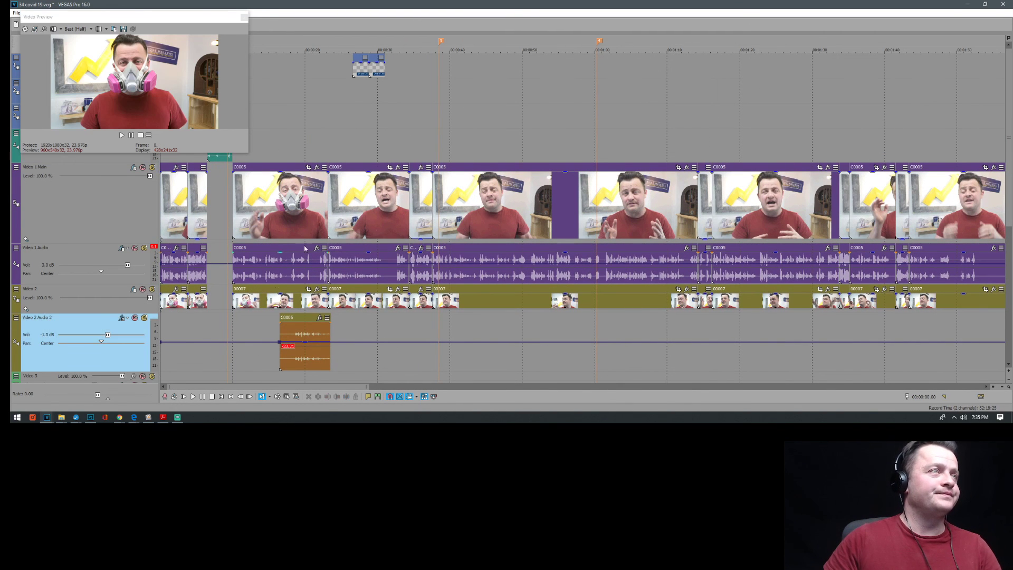
Play back the footage from about 00:00:23 through the subscribe and bell overlay near 00:00:30
click(333, 149)
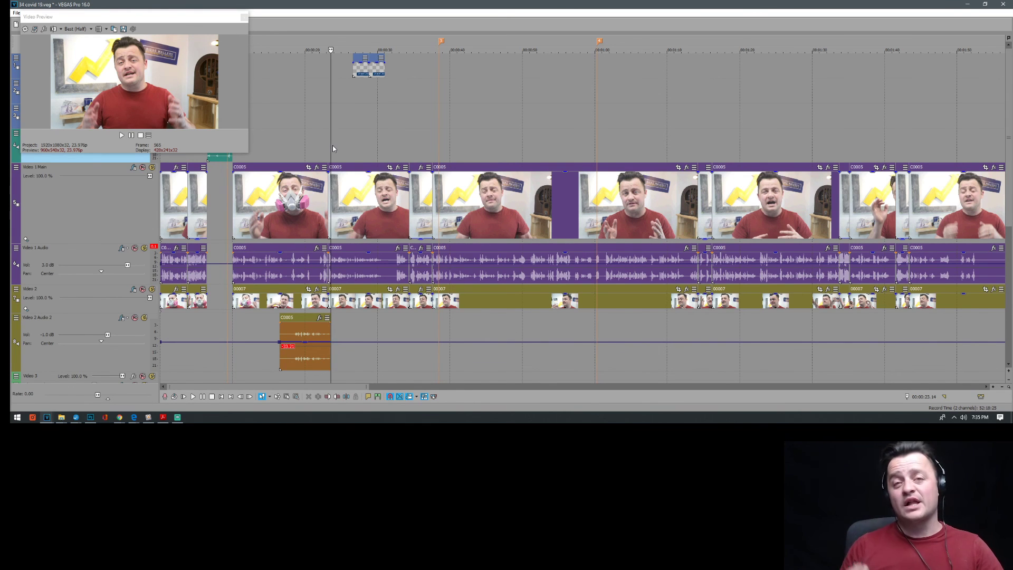
key(space)
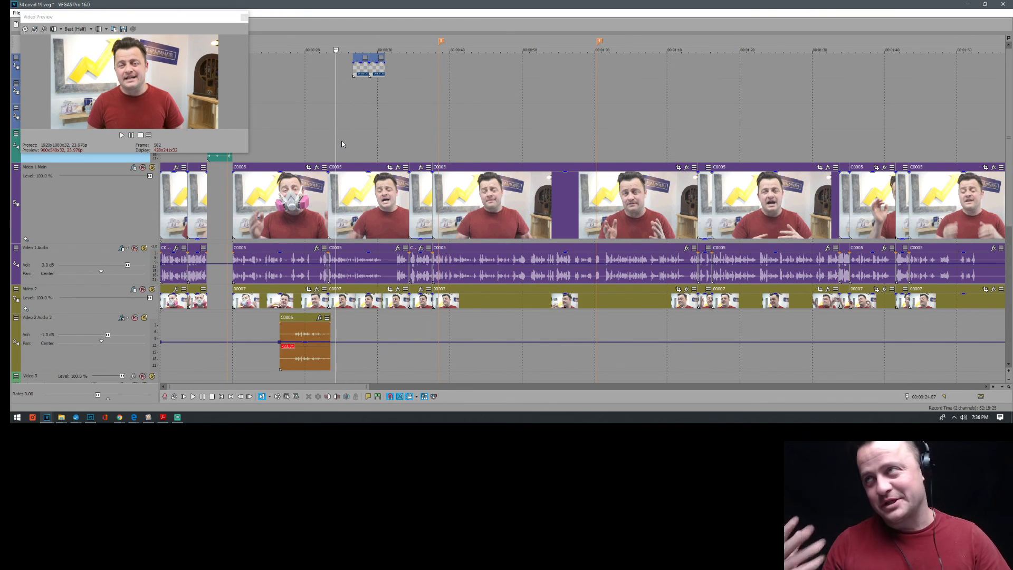
key(space)
scroll(423, 129, up, 5)
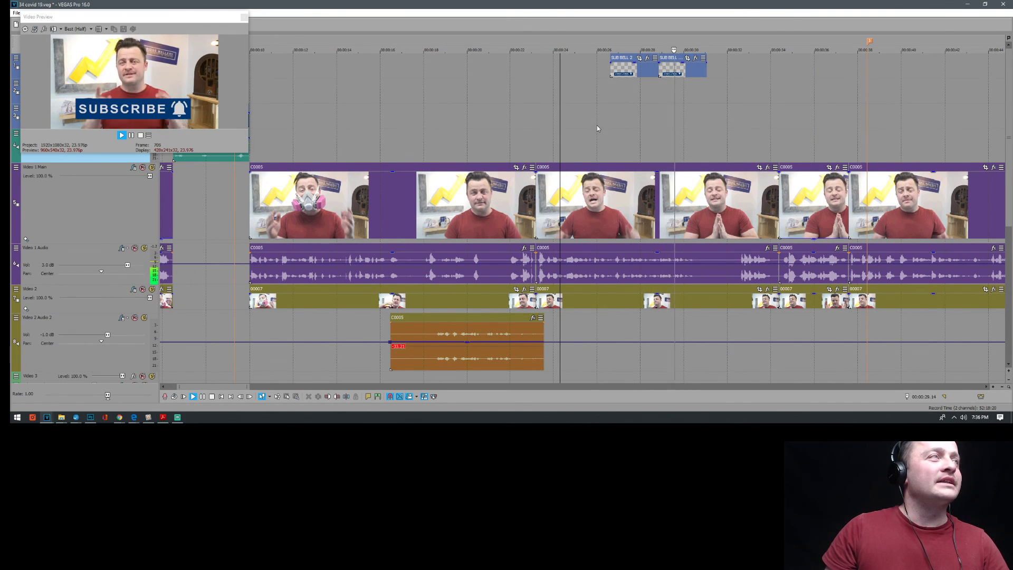
scroll(597, 126, down, 6)
key(space)
scroll(530, 127, up, 5)
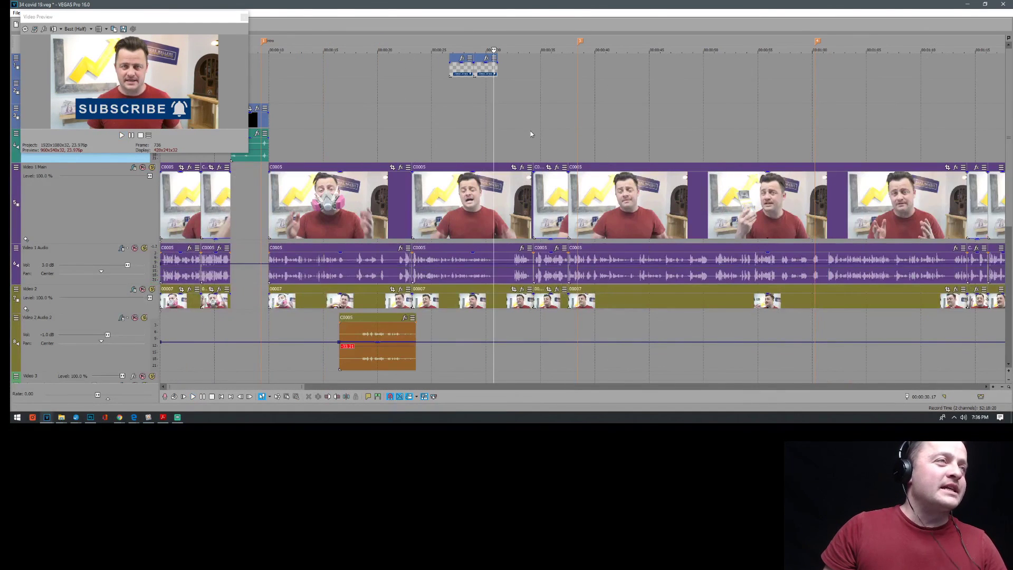
Play back the opening respirator clips from the start across the camera angle change
click(174, 164)
scroll(253, 216, up, 4)
key(space)
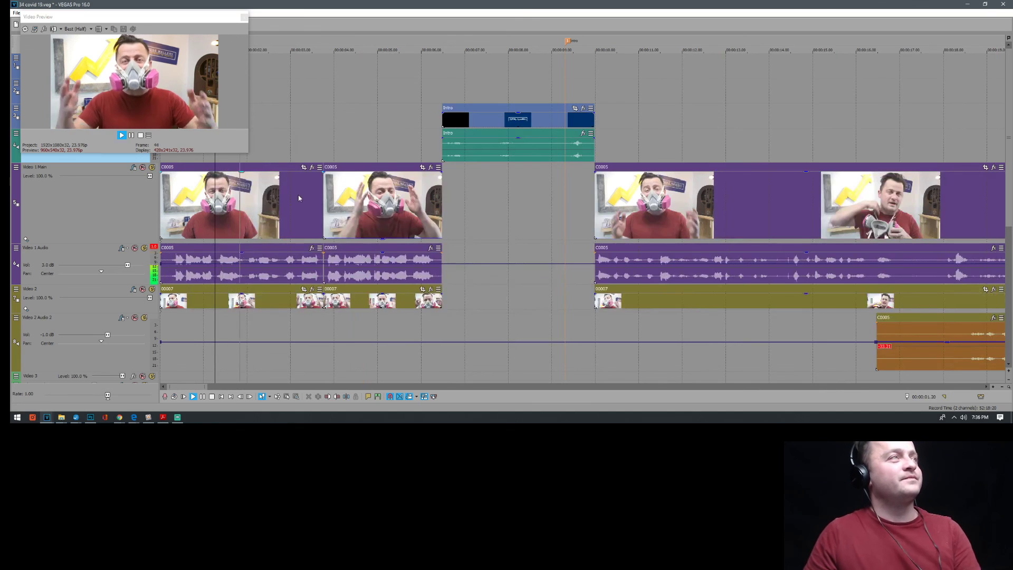
scroll(297, 198, down, 3)
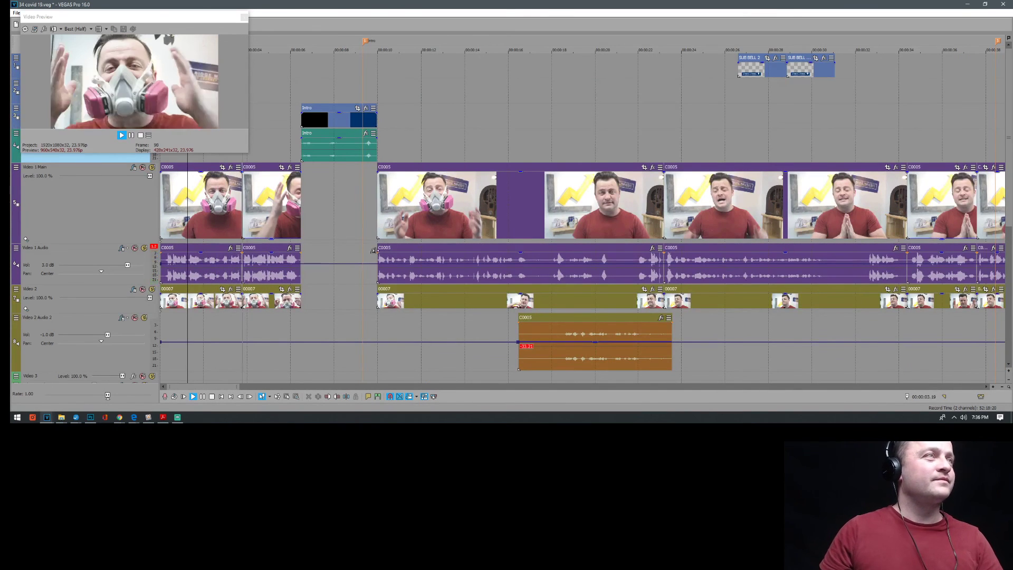
Raise the saturation of the Video 2 track to 1.200 in its Color Corrector effect
click(133, 290)
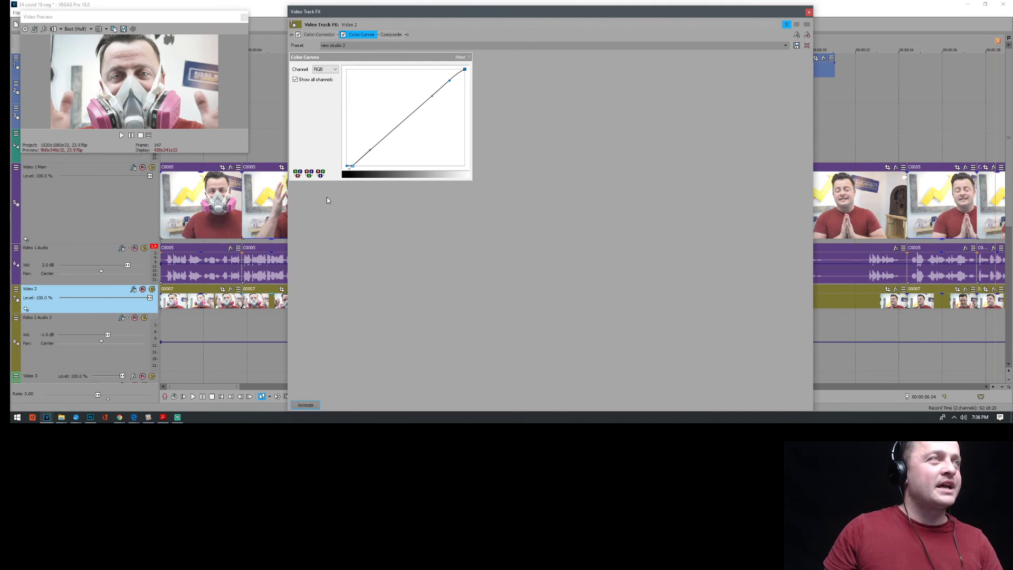
click(312, 34)
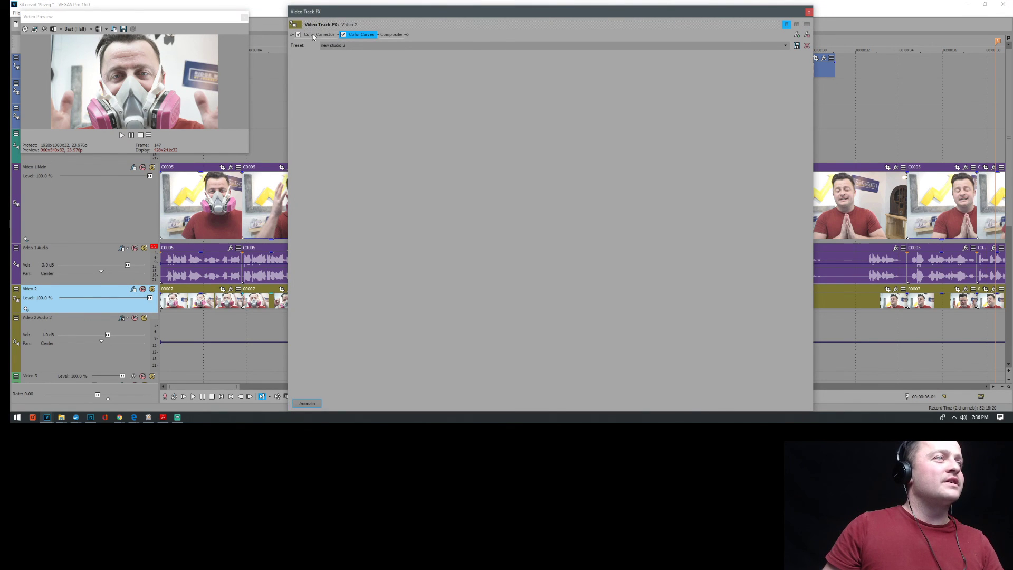
click(268, 144)
drag(339, 289, 344, 289)
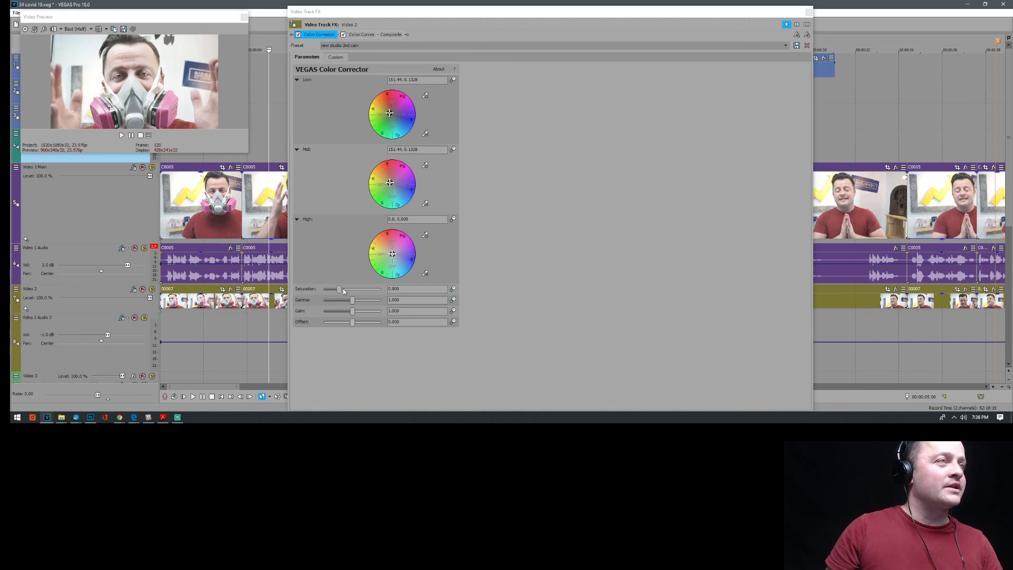
drag(344, 290, 346, 290)
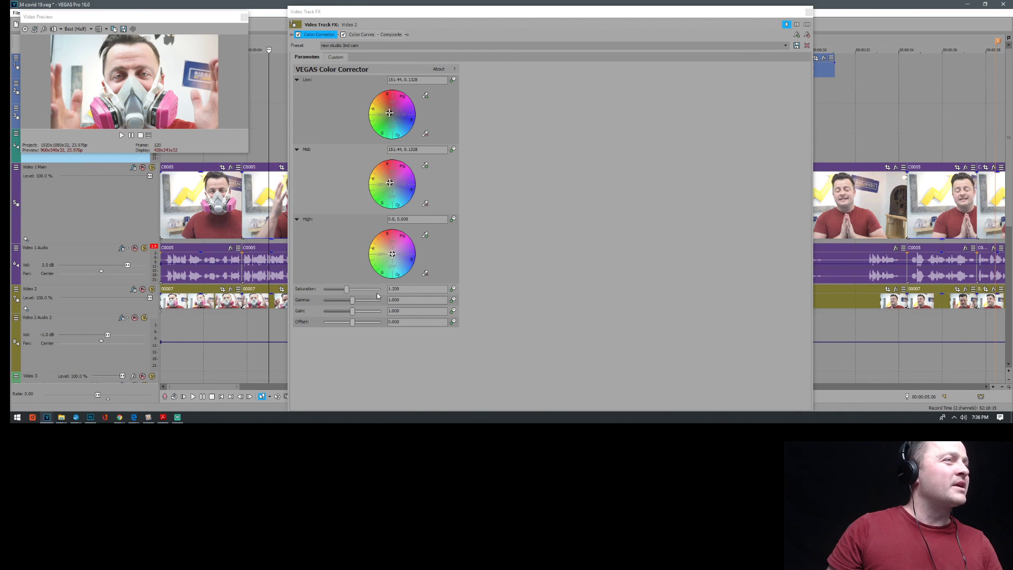
Compare the colours of the two camera angles in the opening respirator clips
click(235, 167)
click(266, 165)
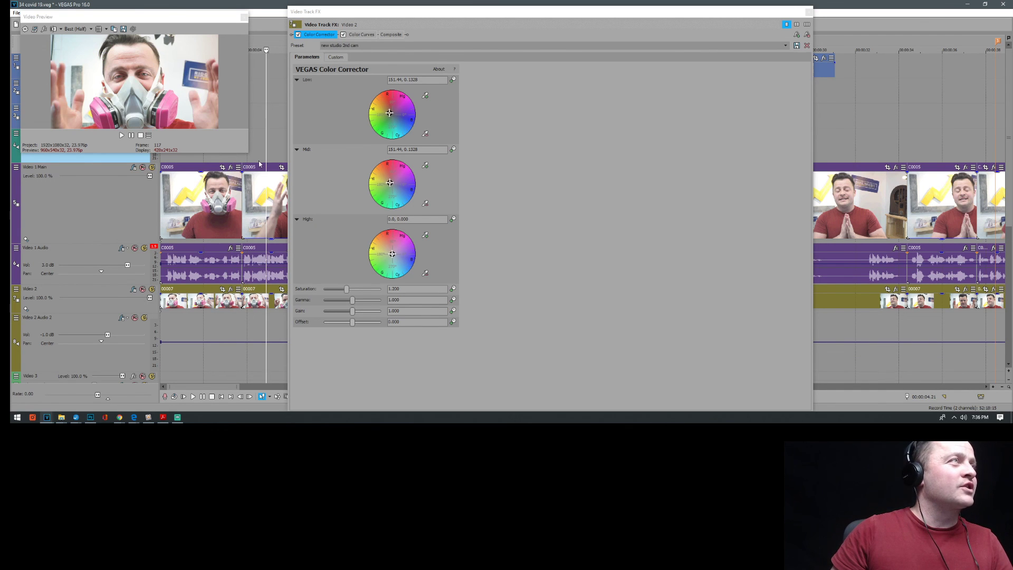
click(236, 161)
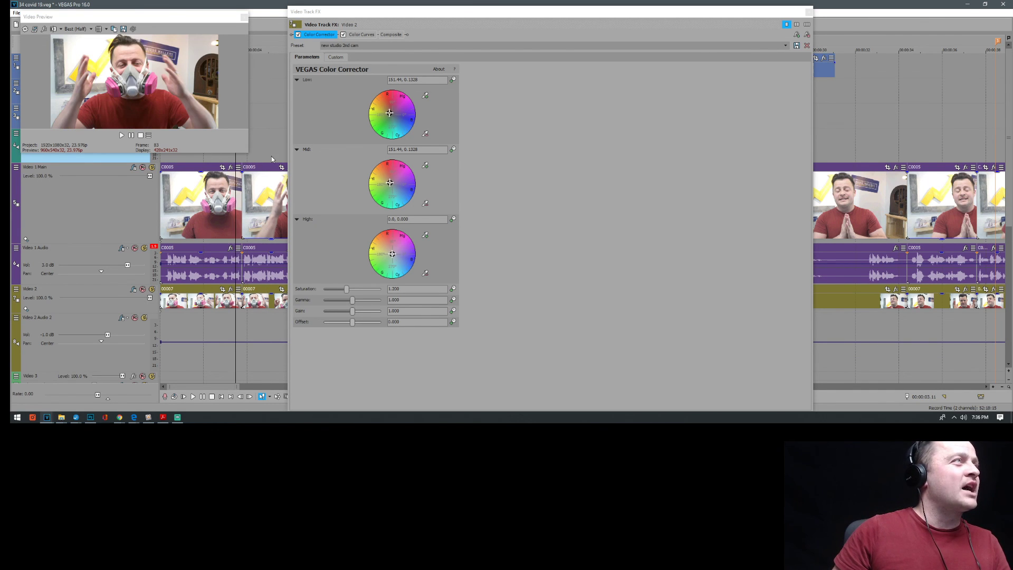
click(272, 156)
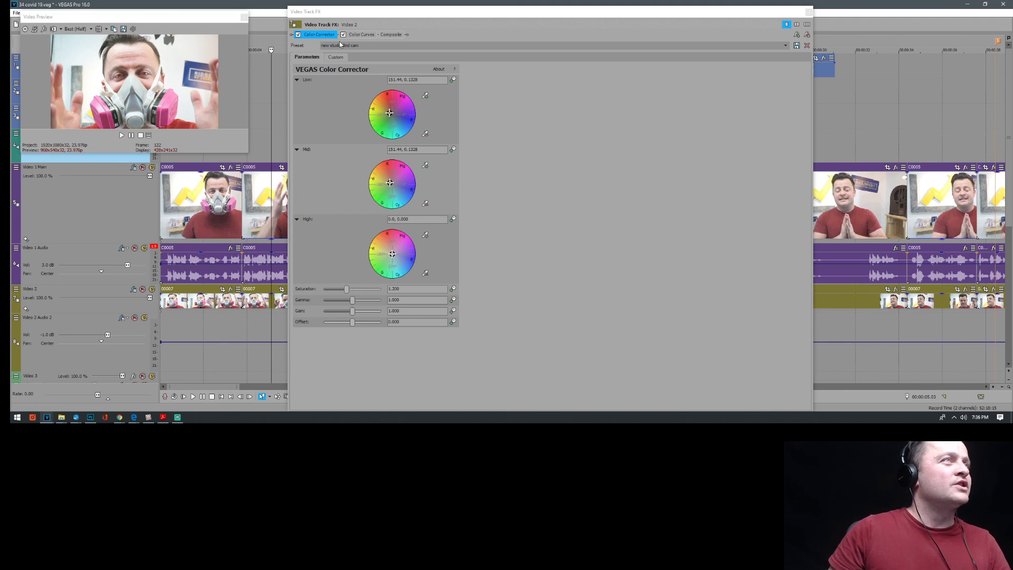
Adjust the Video 2 track's Color Curves to deepen the shadows and slightly lower the highlights, and play the opening angle change
click(362, 35)
drag(352, 167, 355, 166)
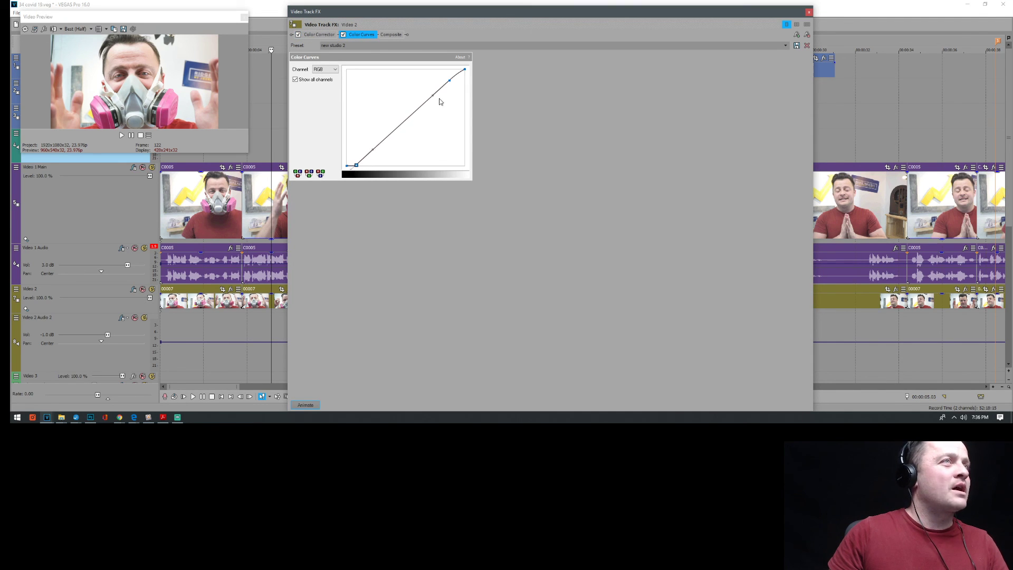
drag(450, 81, 472, 55)
mouse_move(442, 85)
mouse_down()
mouse_move(412, 106)
mouse_move(446, 84)
mouse_up()
click(234, 157)
key(space)
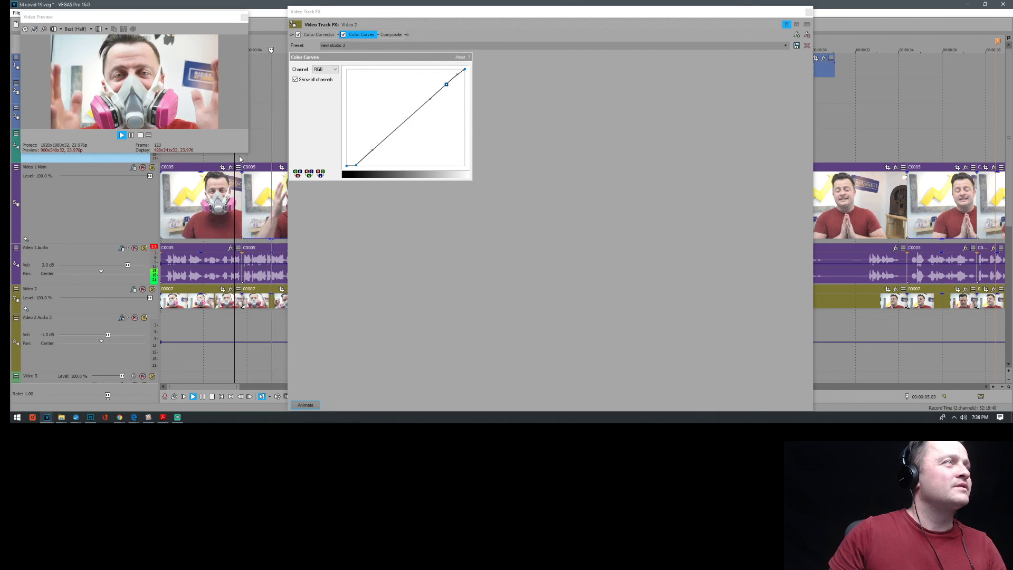
key(space)
Check the Video 2 colour match at the camera change near 00:01:35 and close the track effects
scroll(889, 141, down, 4)
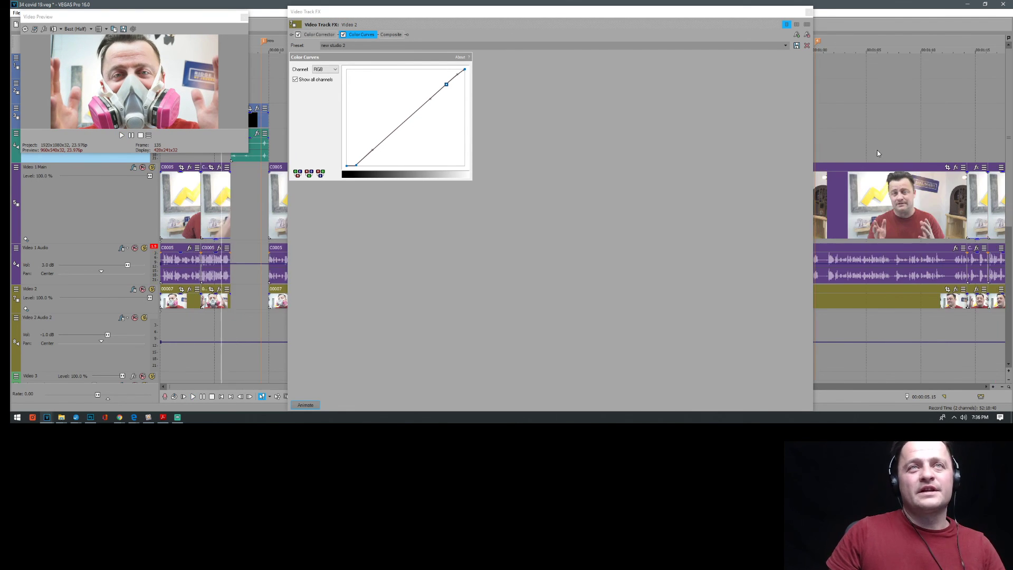
click(821, 143)
key(space)
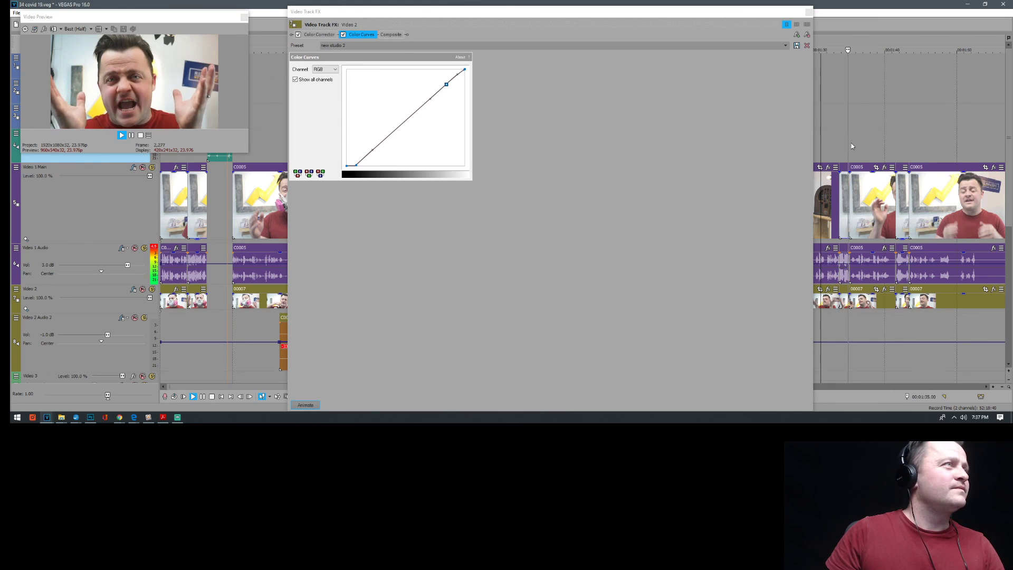
key(space)
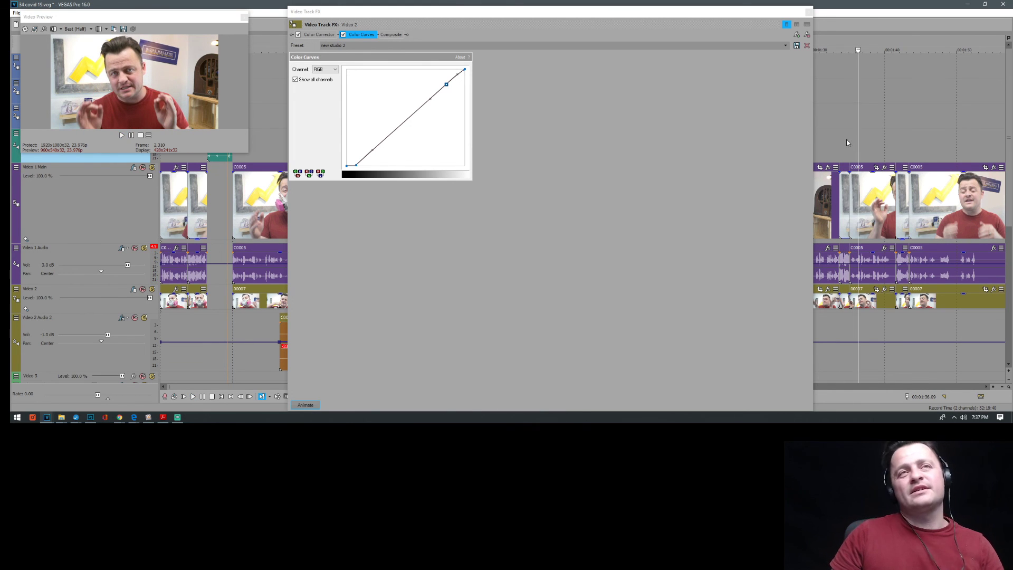
click(809, 11)
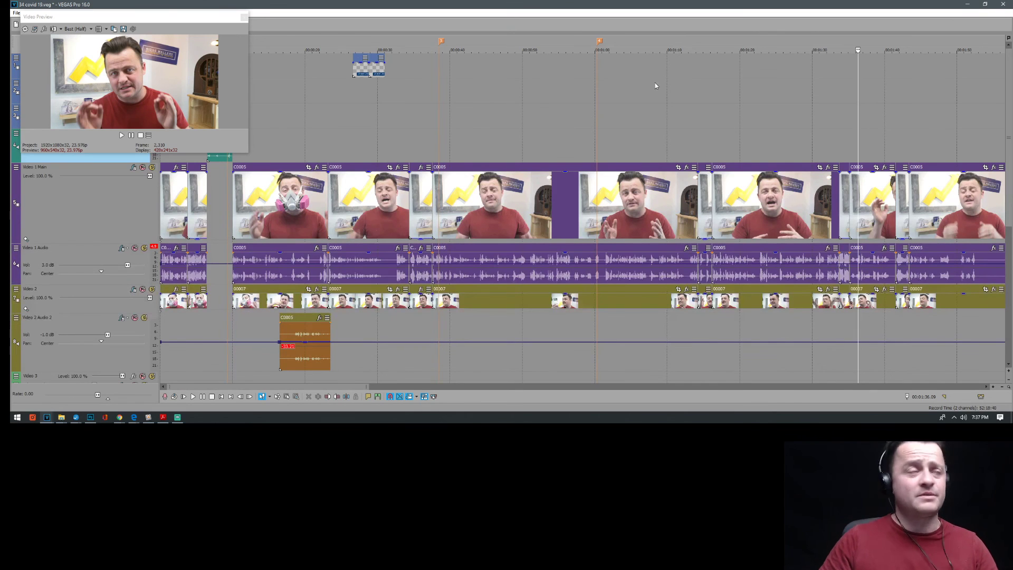
Play back the graded second-camera shot in the opening up to the intro animation
click(191, 170)
key(space)
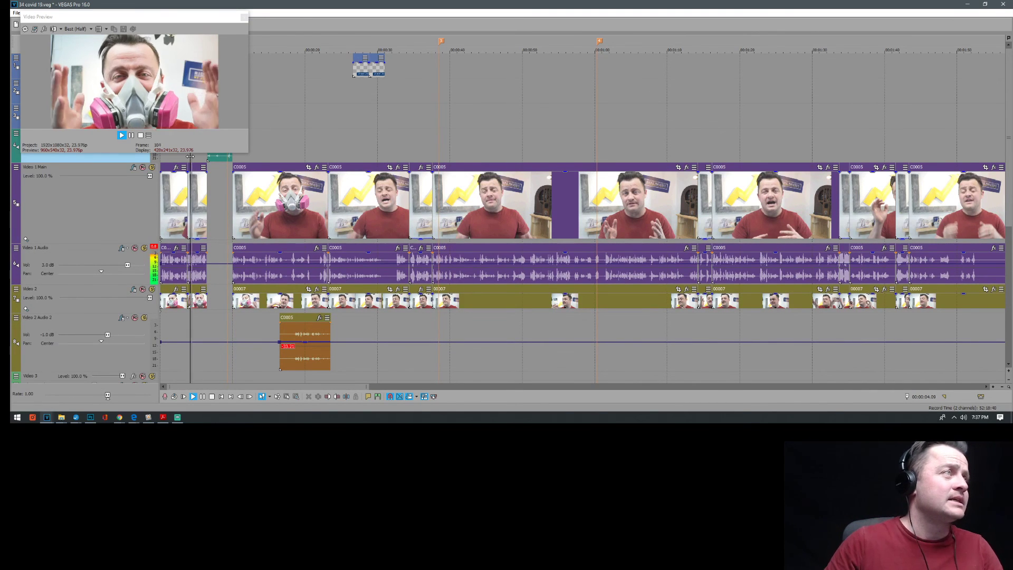
scroll(239, 182, up, 2)
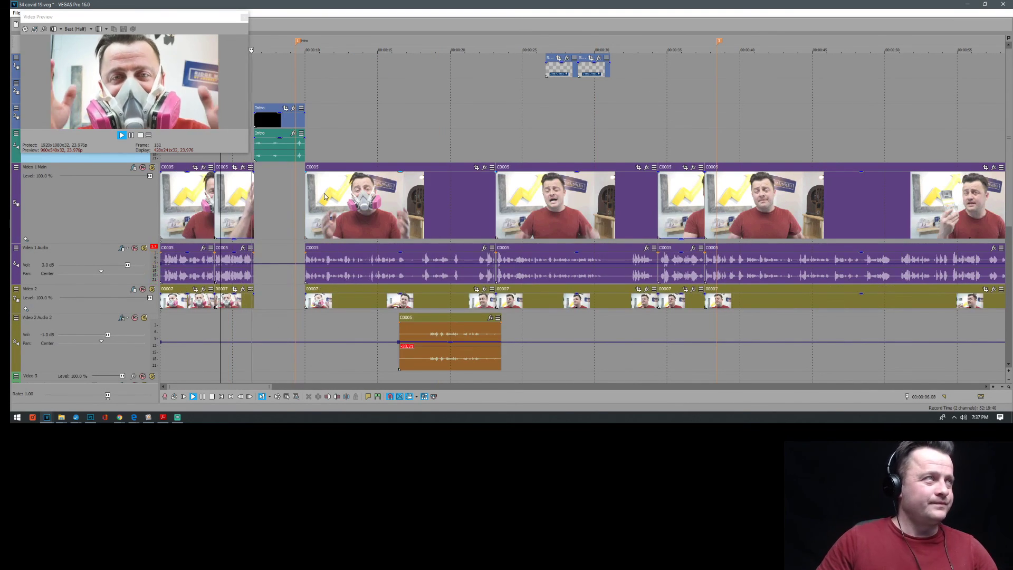
key(Return)
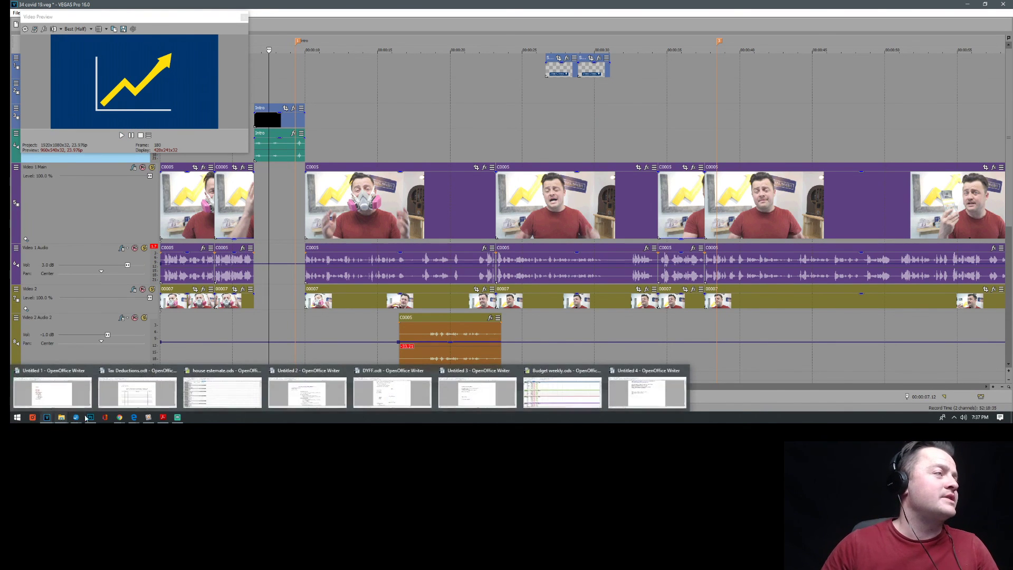
Switch to Chrome, go to the Musicbed site and open its music catalogue for browsing
click(121, 417)
click(77, 392)
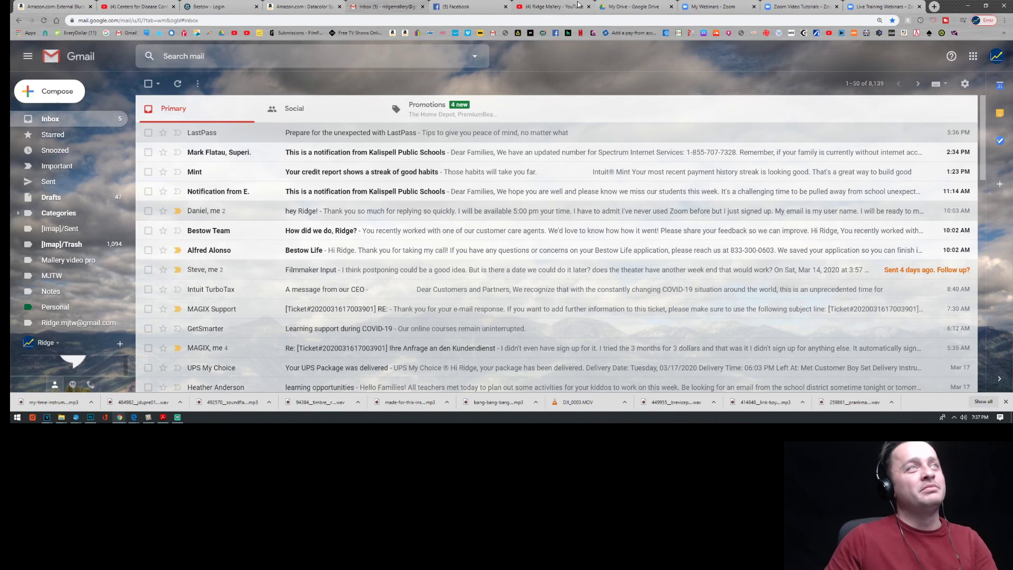
click(559, 5)
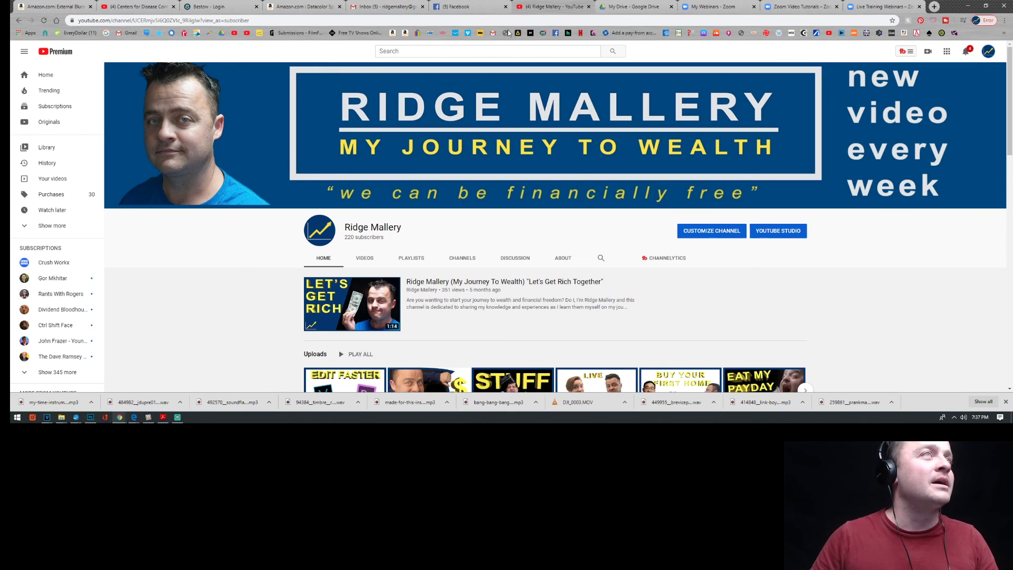
click(531, 34)
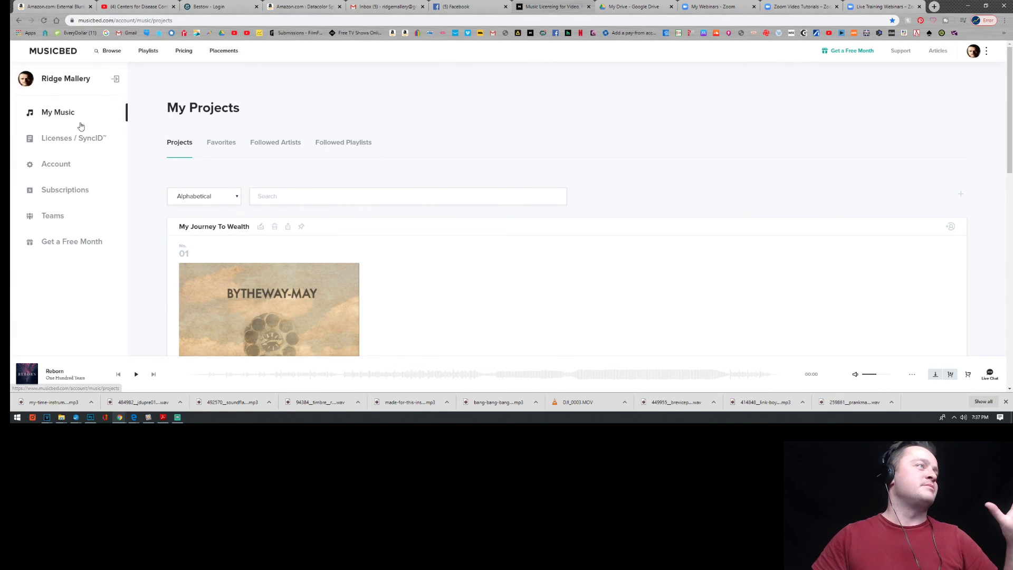
click(108, 53)
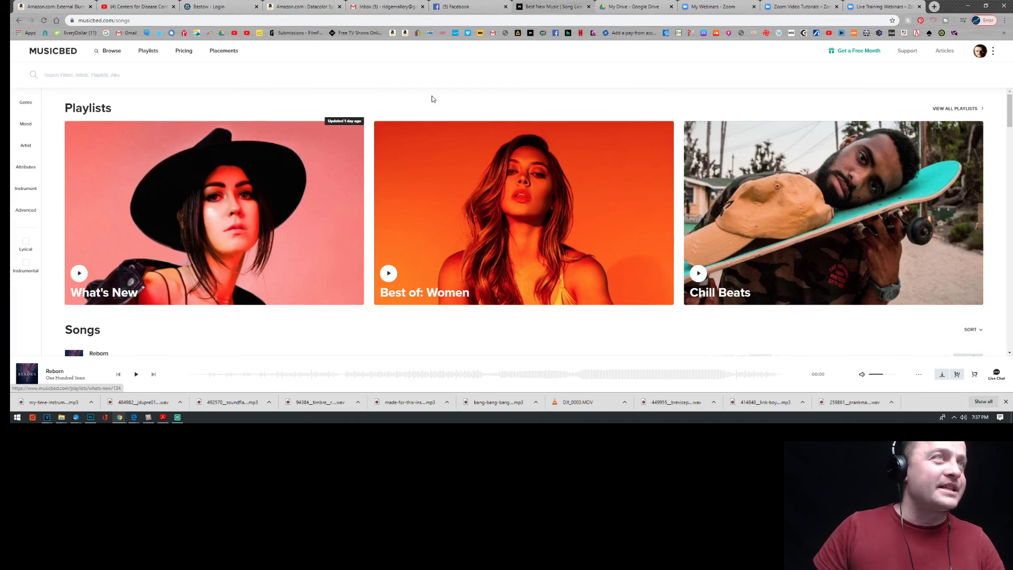
Filter the Musicbed songs by the Serious mood and preview "Hold Your Breath" from about 00:32
click(28, 125)
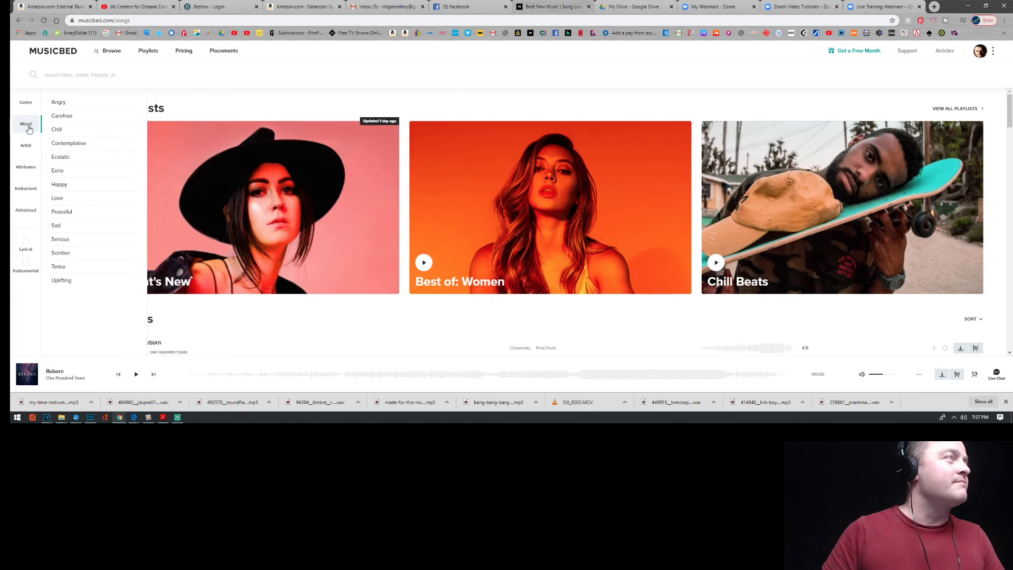
click(74, 242)
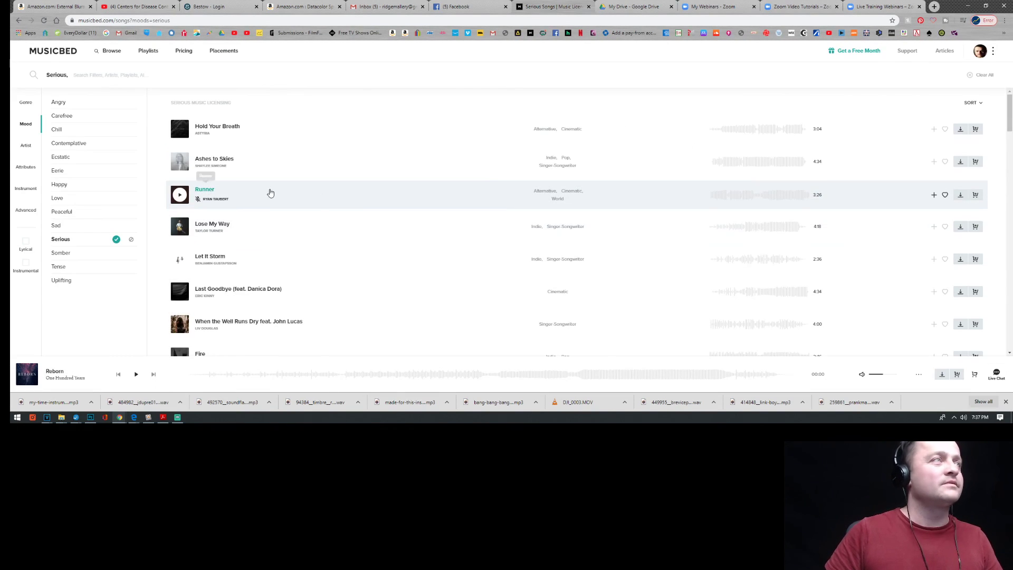
click(180, 130)
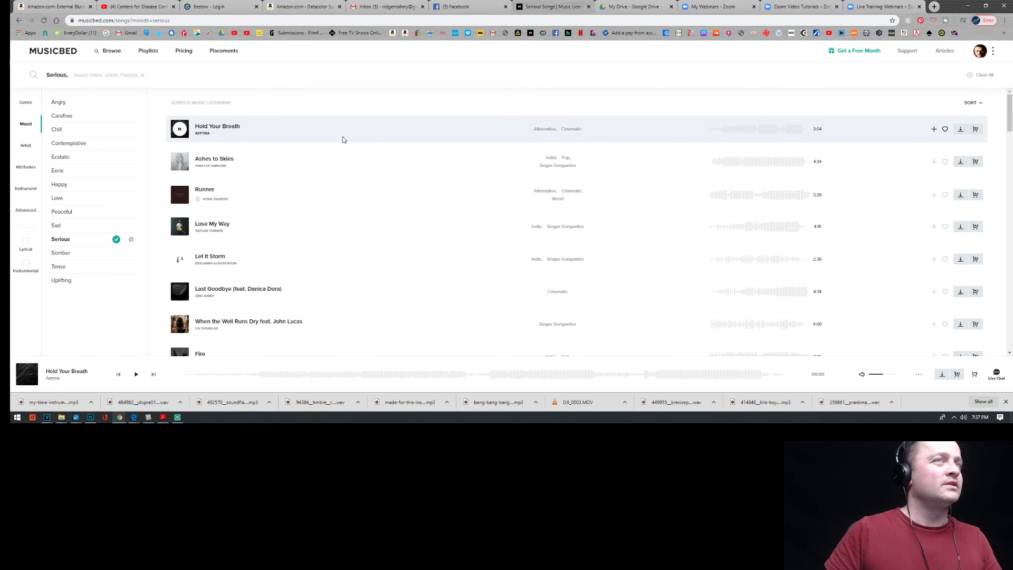
click(726, 131)
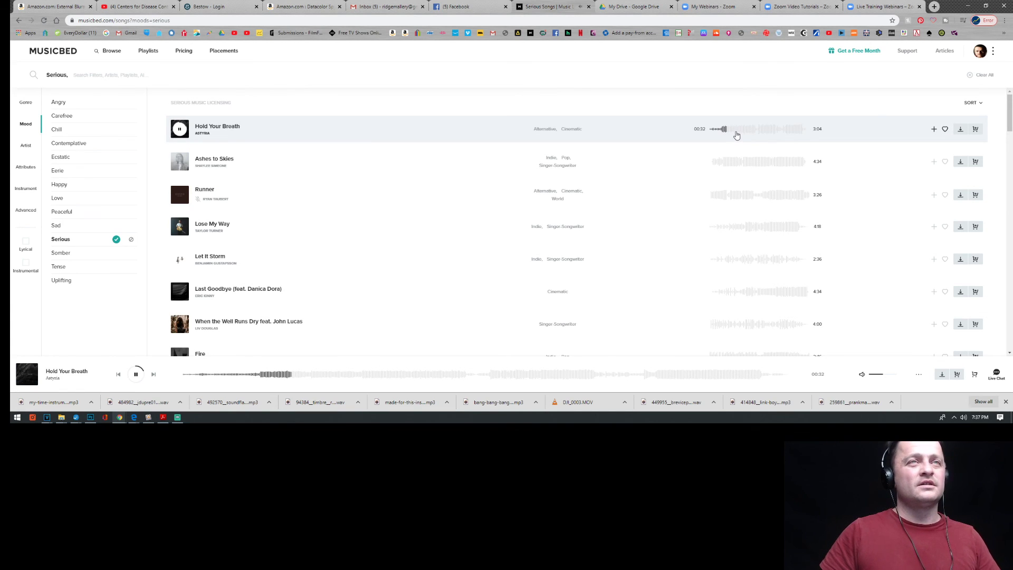
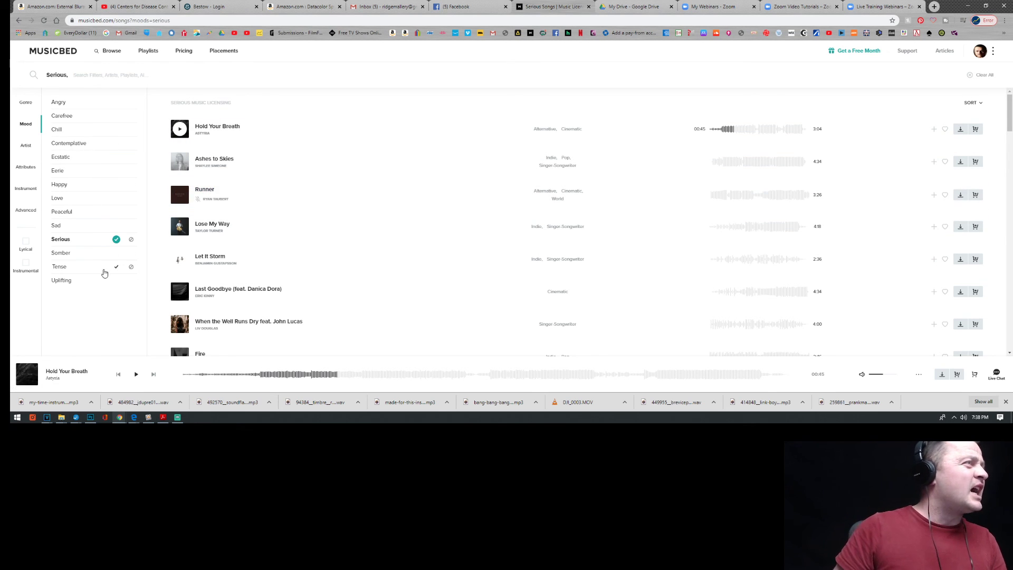
Look through the Serious songs and add the Cinematic genre to the song filters
scroll(440, 289, down, 2)
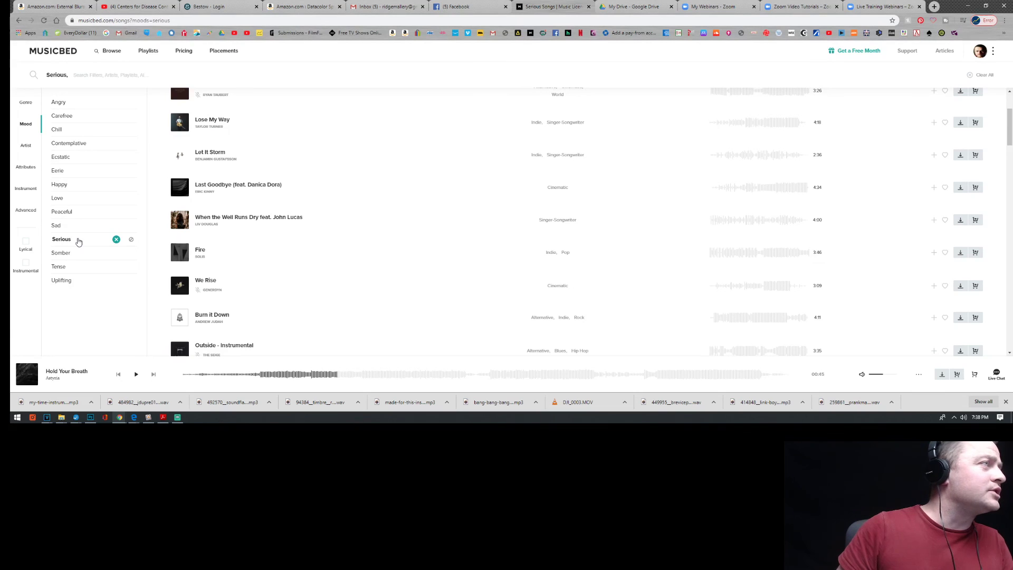
click(26, 102)
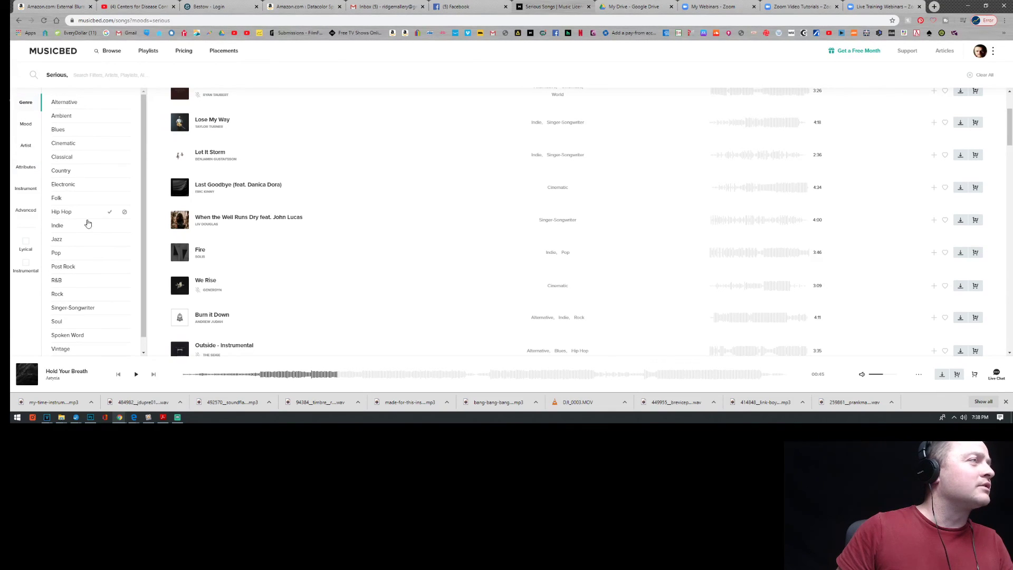
scroll(99, 305, down, 1)
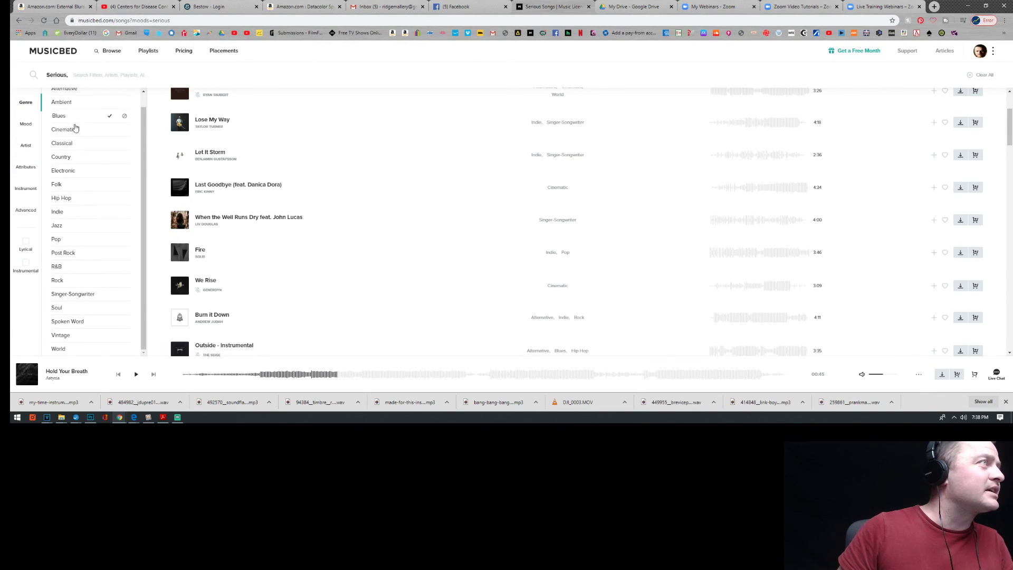
click(95, 131)
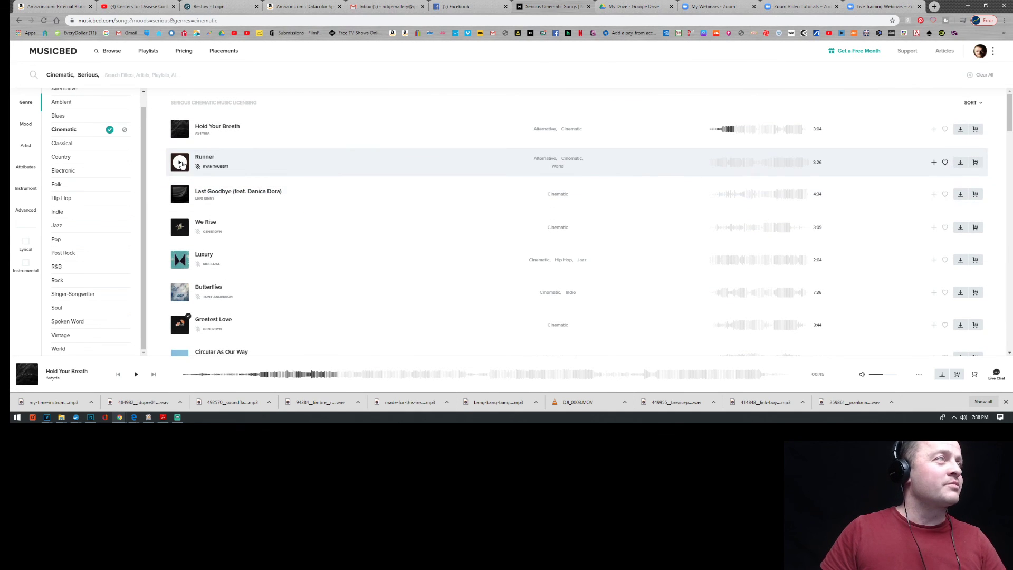
Listen to the song "Runner" from its start, near 1:57 and from about 00:23
click(180, 163)
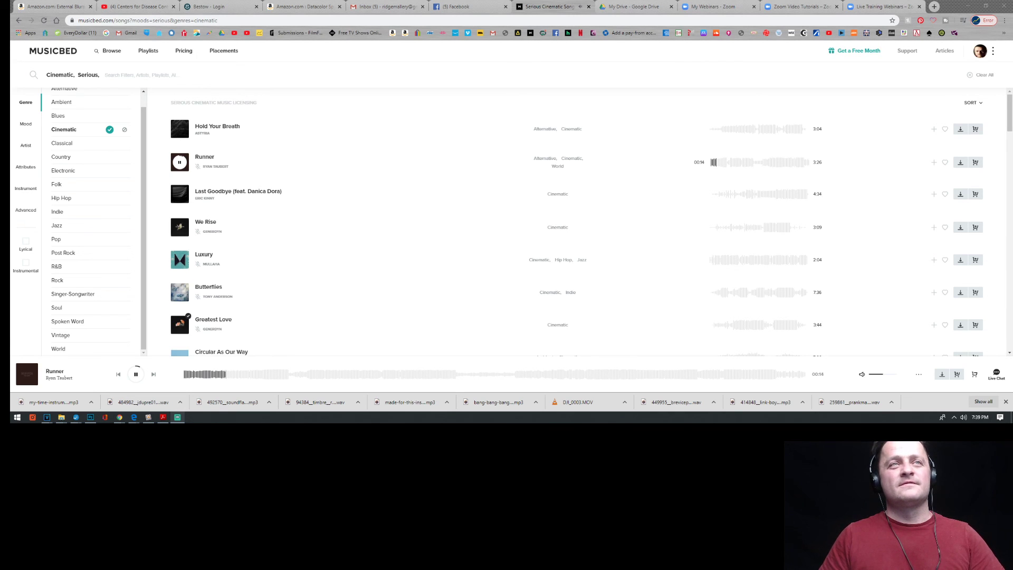
click(766, 164)
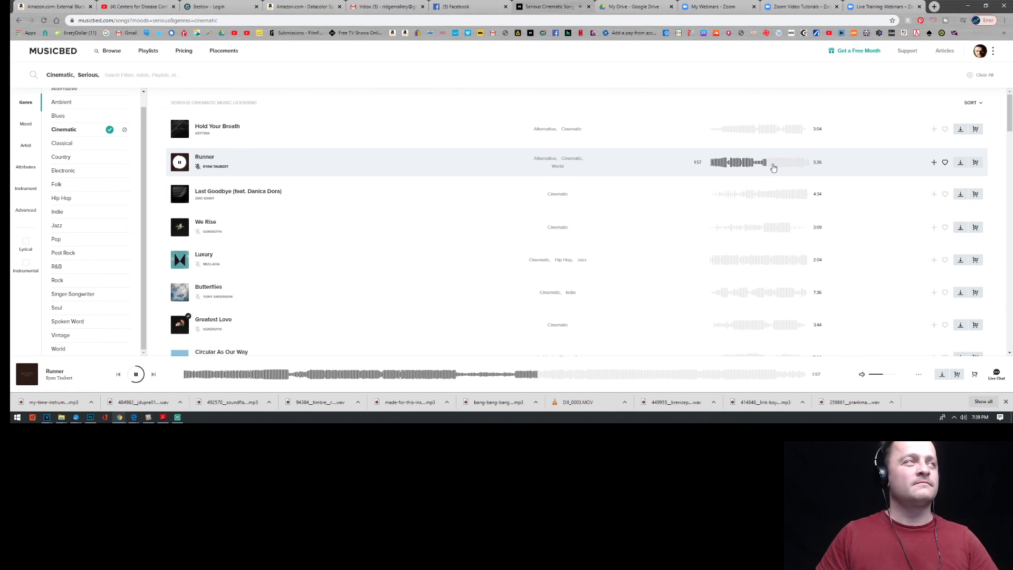
click(721, 167)
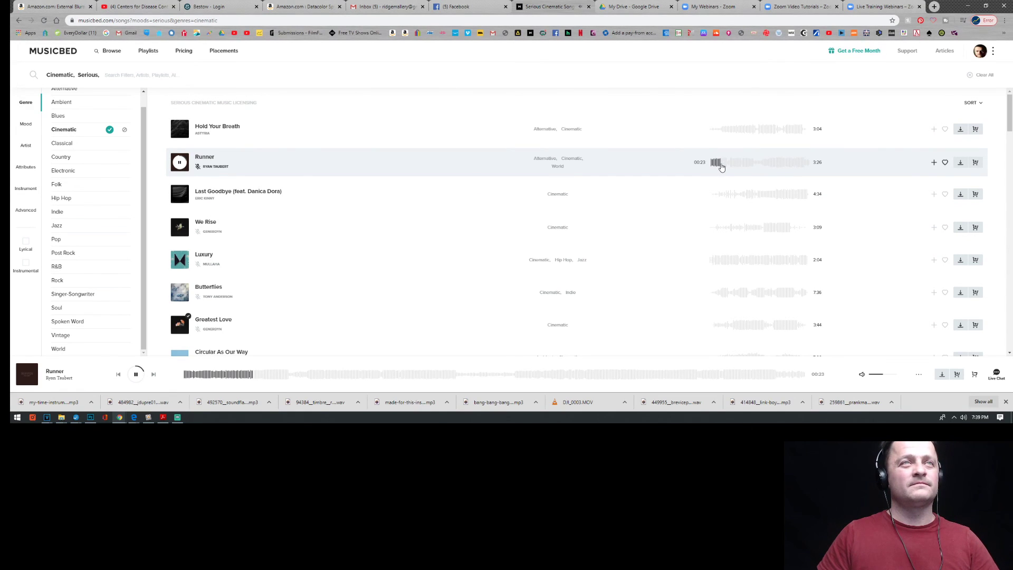
Pause the preview of "Runner" and download the song as a 128kbps MP3
click(960, 162)
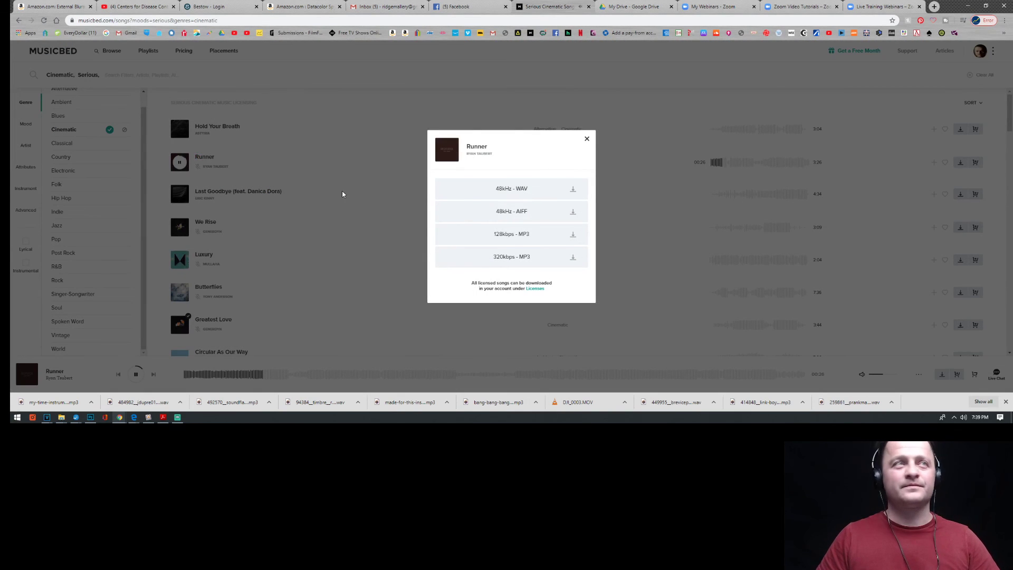
click(140, 379)
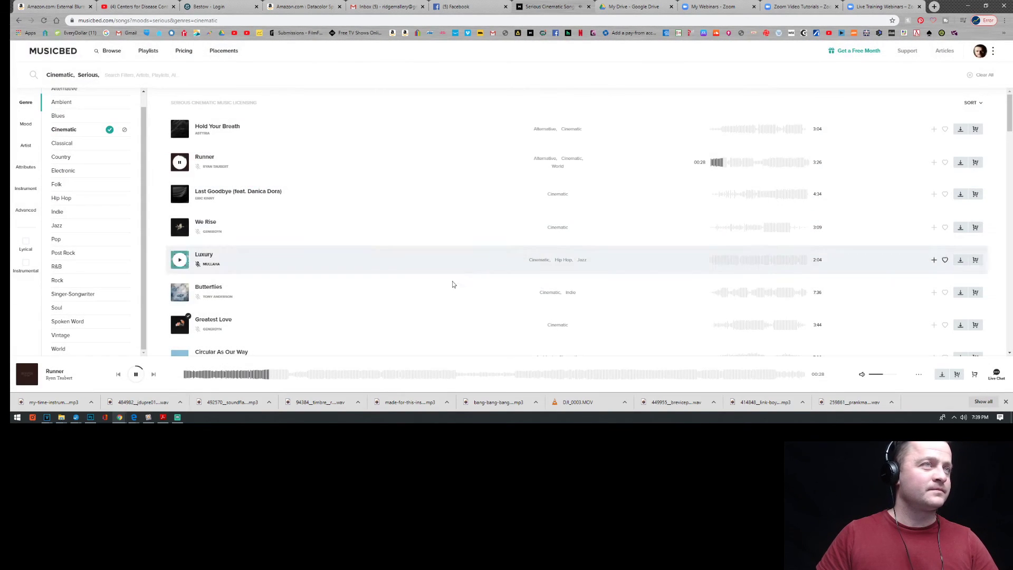
click(139, 374)
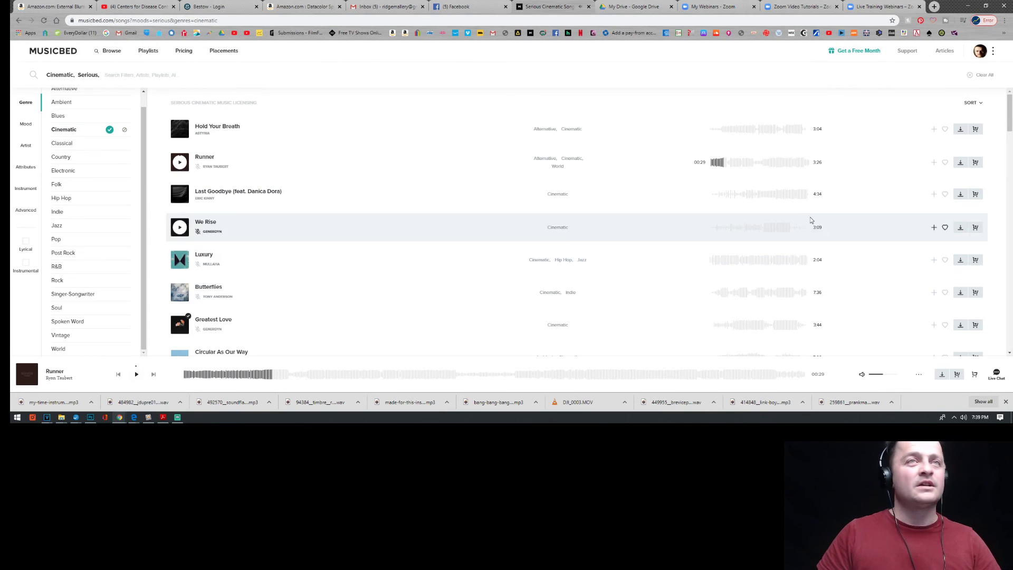
click(961, 162)
click(530, 233)
click(510, 299)
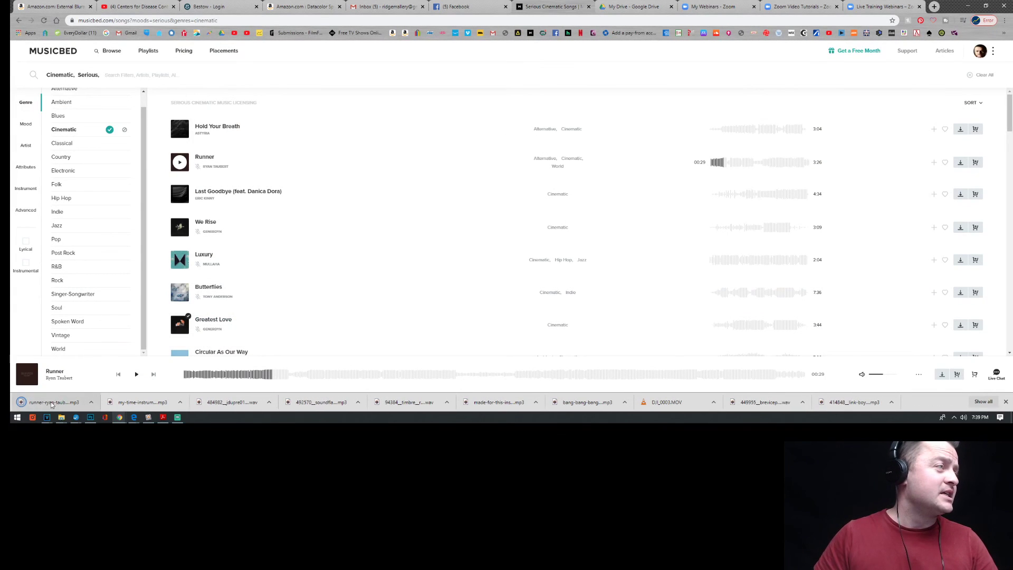
Bring the downloaded "Runner" file into the VEGAS Pro timeline and place it on the MUSIC track at the project start
drag(47, 404, 154, 407)
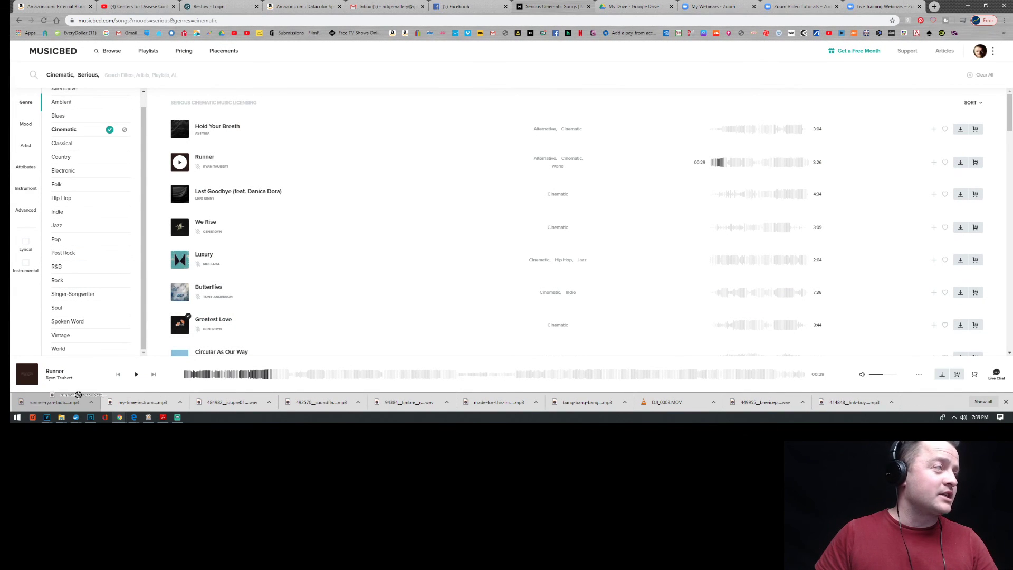
drag(48, 411, 309, 362)
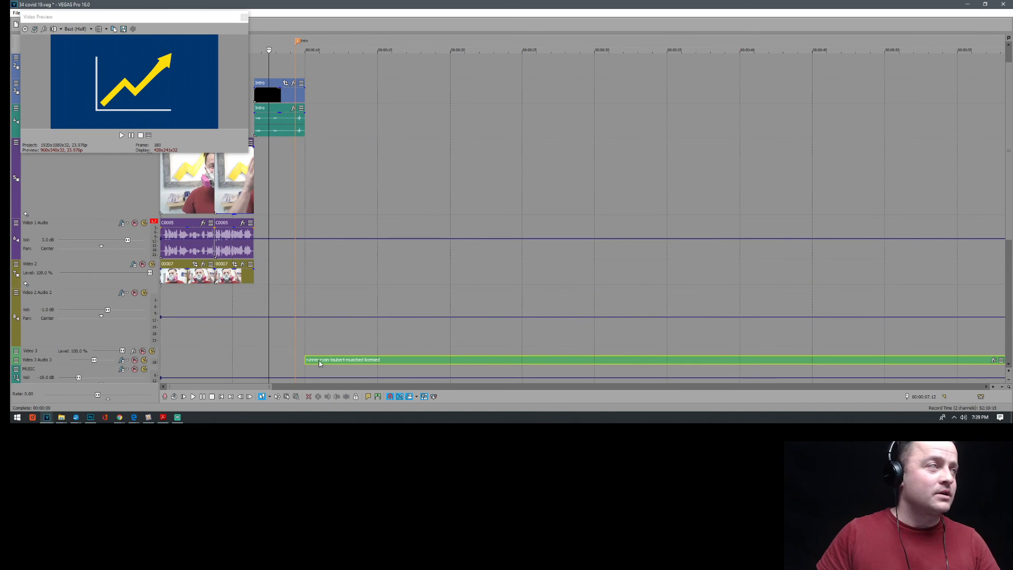
drag(343, 359, 336, 373)
scroll(353, 353, down, 3)
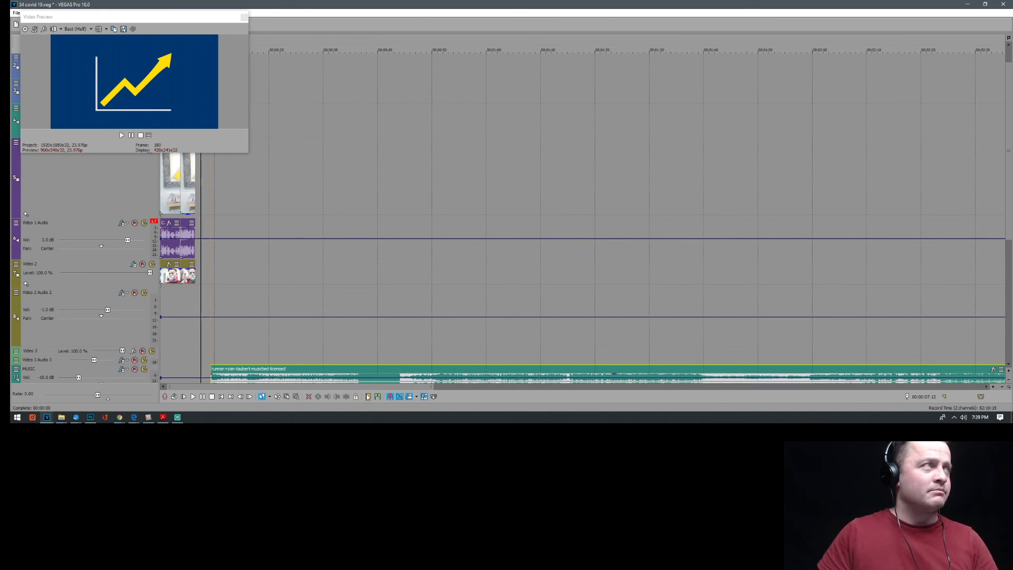
drag(338, 372, 156, 372)
Shift all the main footage after the opening earlier so it begins exactly where the intro animation ends
scroll(188, 340, up, 2)
scroll(423, 337, down, 5)
drag(530, 198, 198, 213)
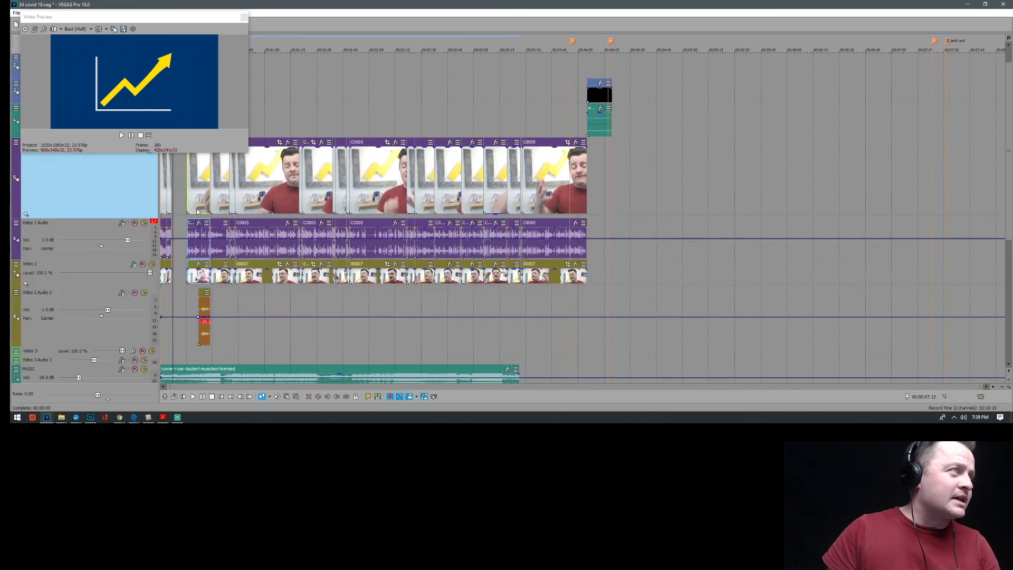
click(178, 306)
scroll(179, 306, up, 4)
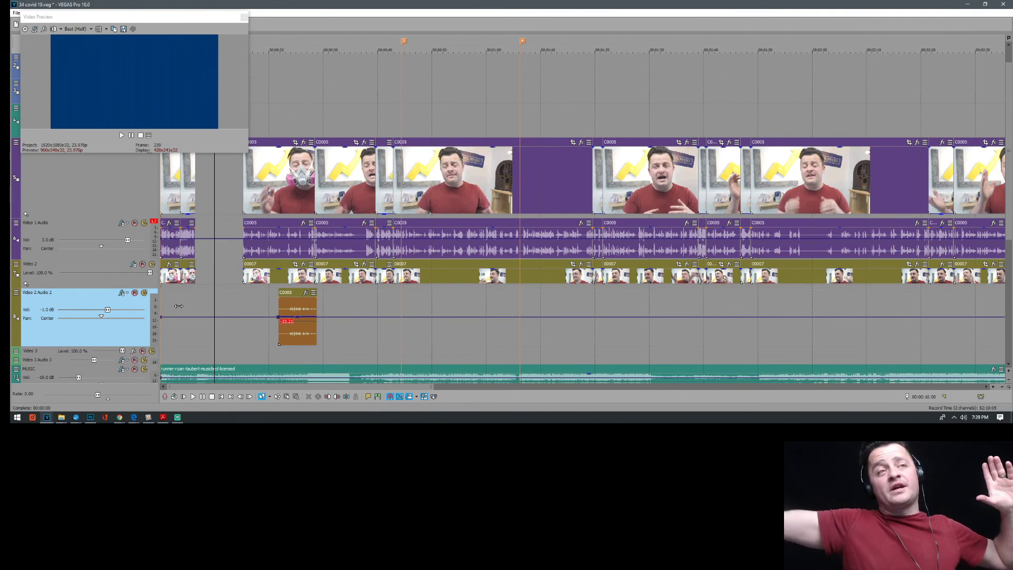
scroll(178, 306, up, 2)
click(141, 178)
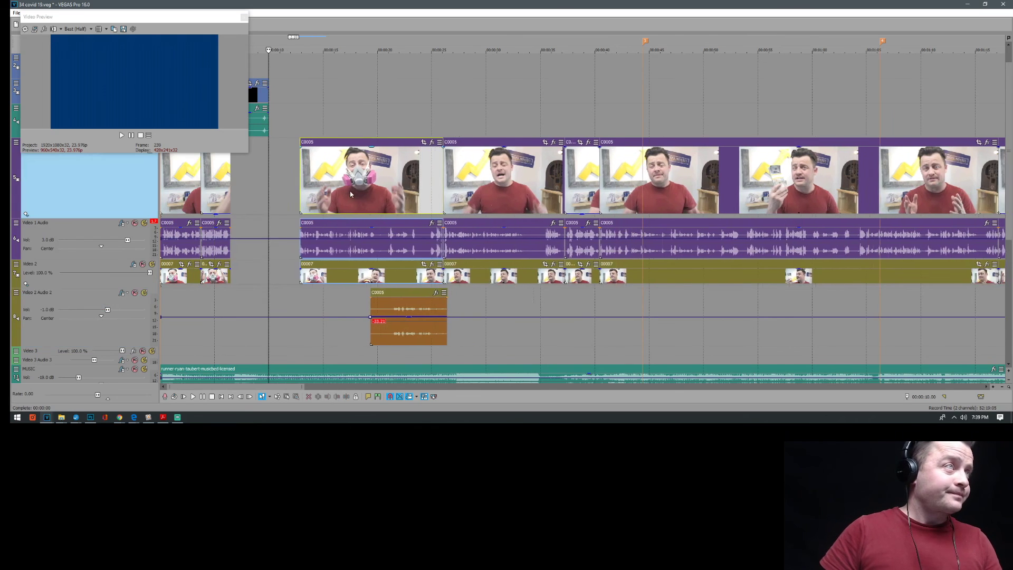
click(188, 308)
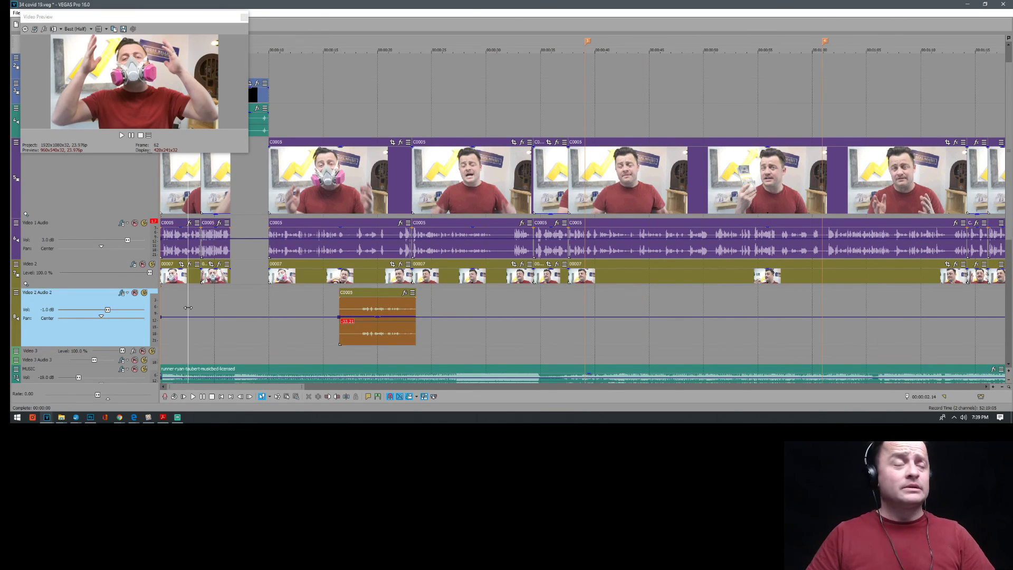
Check the first shot after the intro at about 00:00:11 and 00:00:13
scroll(195, 306, down, 4)
scroll(258, 296, up, 5)
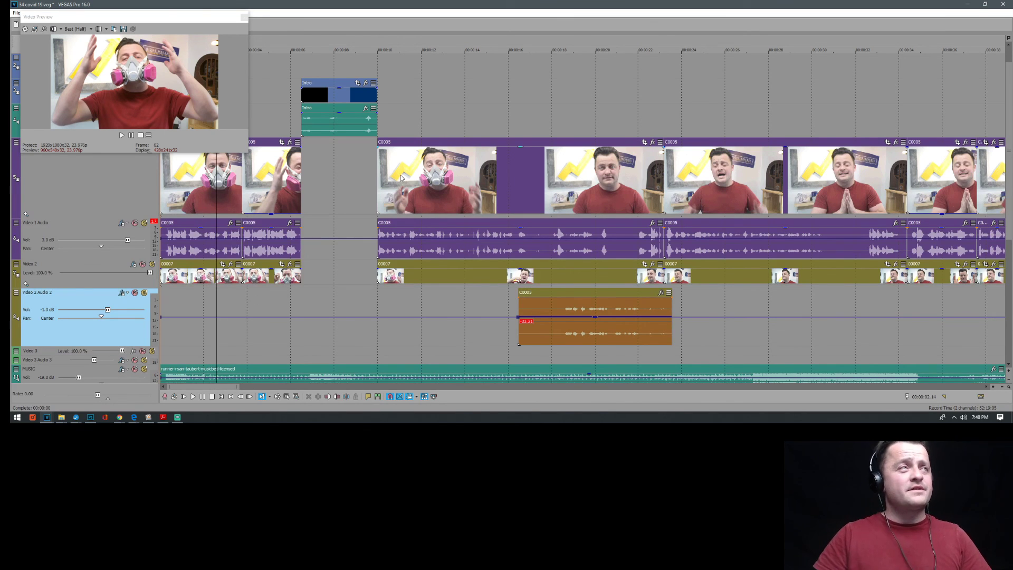
click(418, 114)
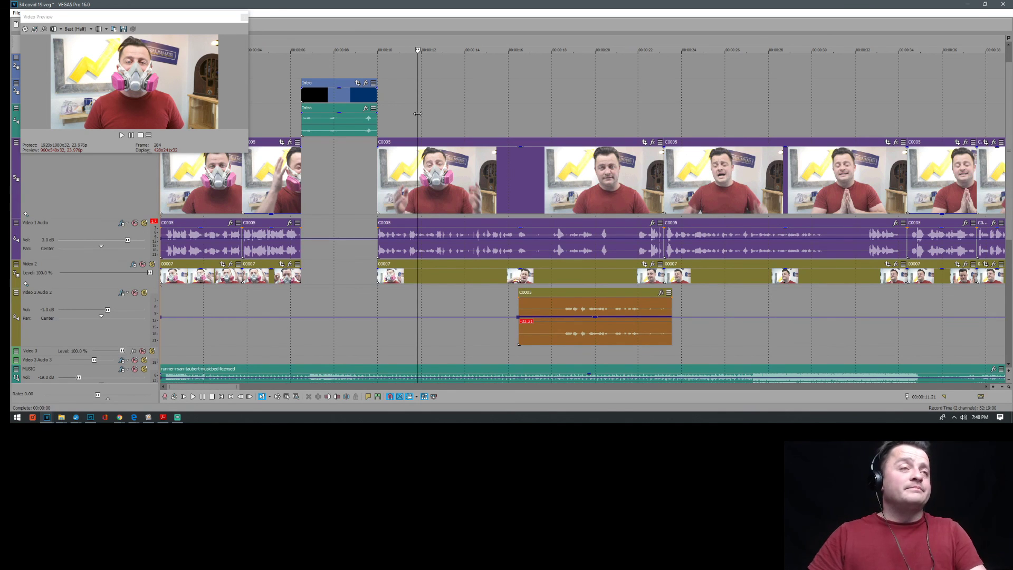
click(454, 123)
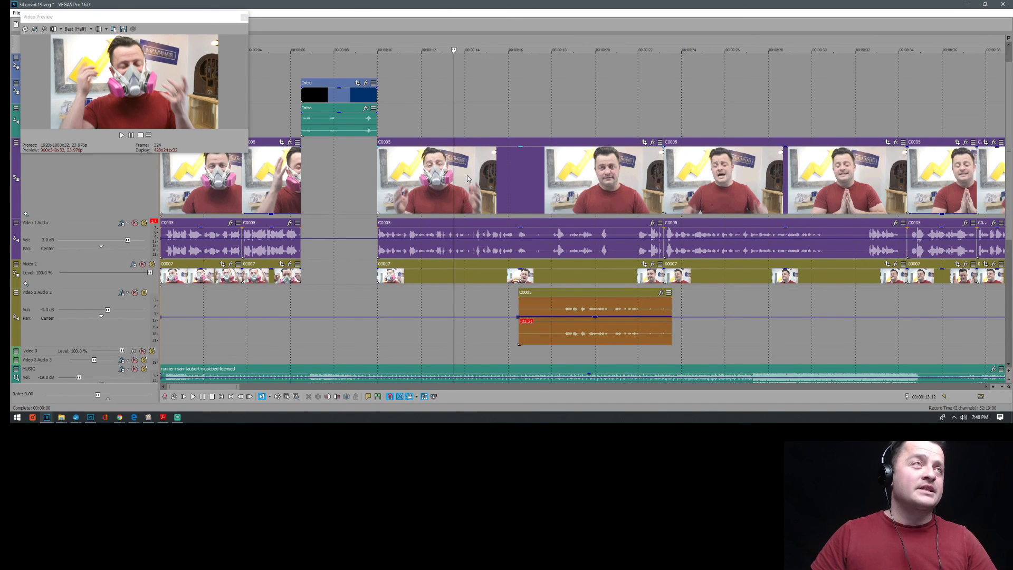
key(s)
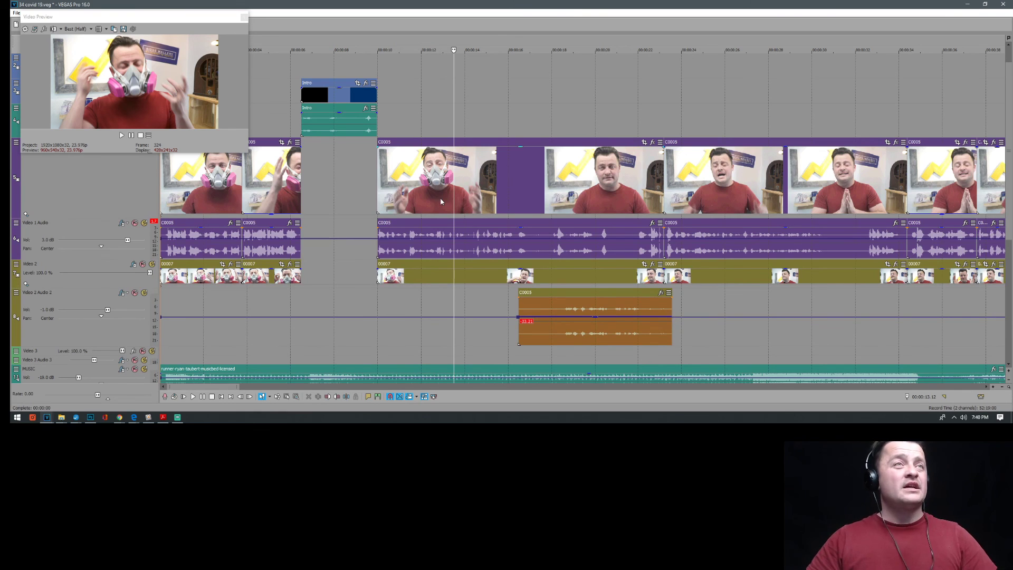
Examine the whole timeline to compare the music's length and volume changes with the talking footage and end card
scroll(442, 198, down, 5)
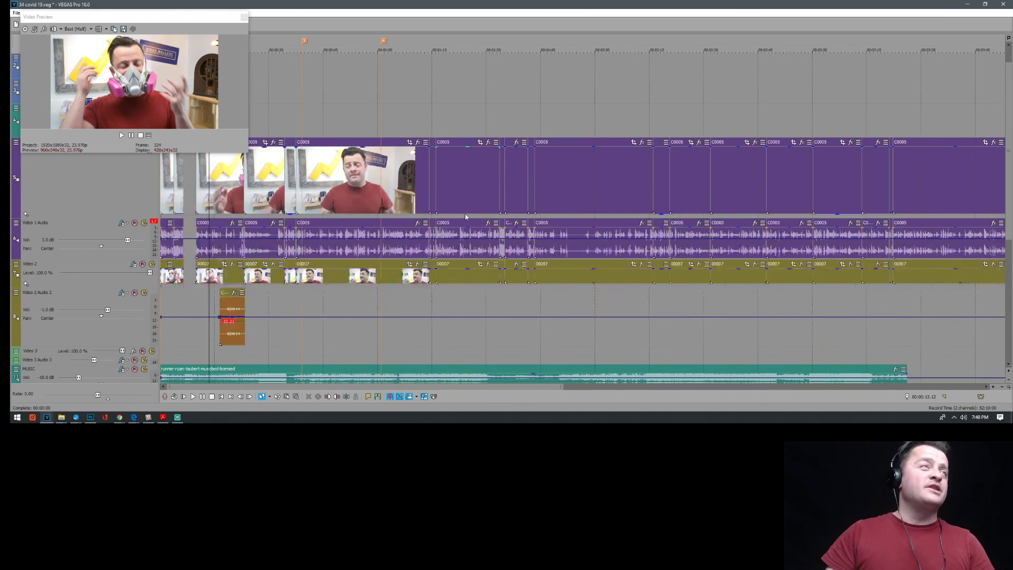
scroll(442, 198, up, 6)
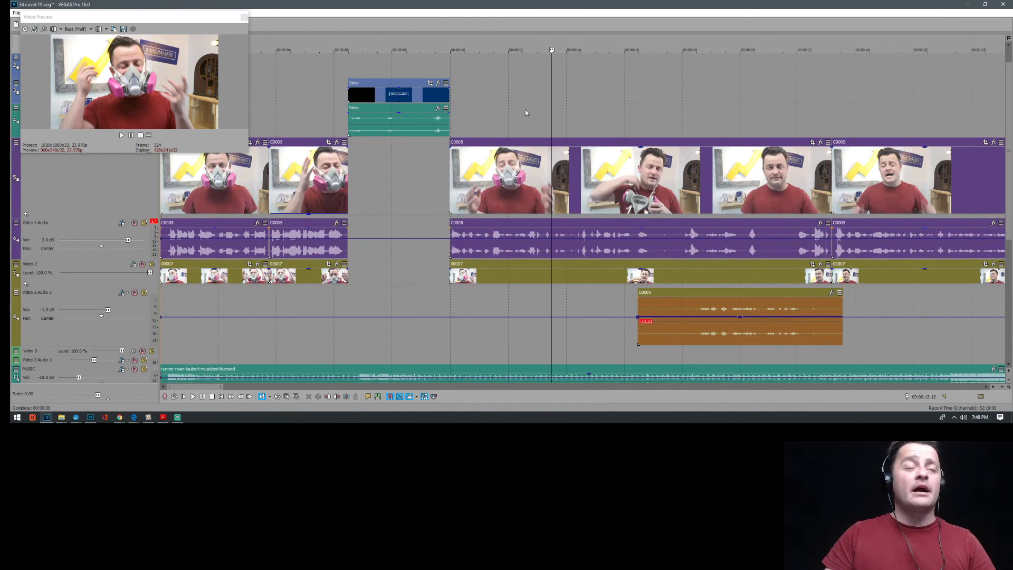
scroll(525, 111, down, 8)
scroll(525, 112, up, 10)
scroll(526, 112, down, 4)
scroll(524, 125, up, 1)
scroll(524, 125, down, 3)
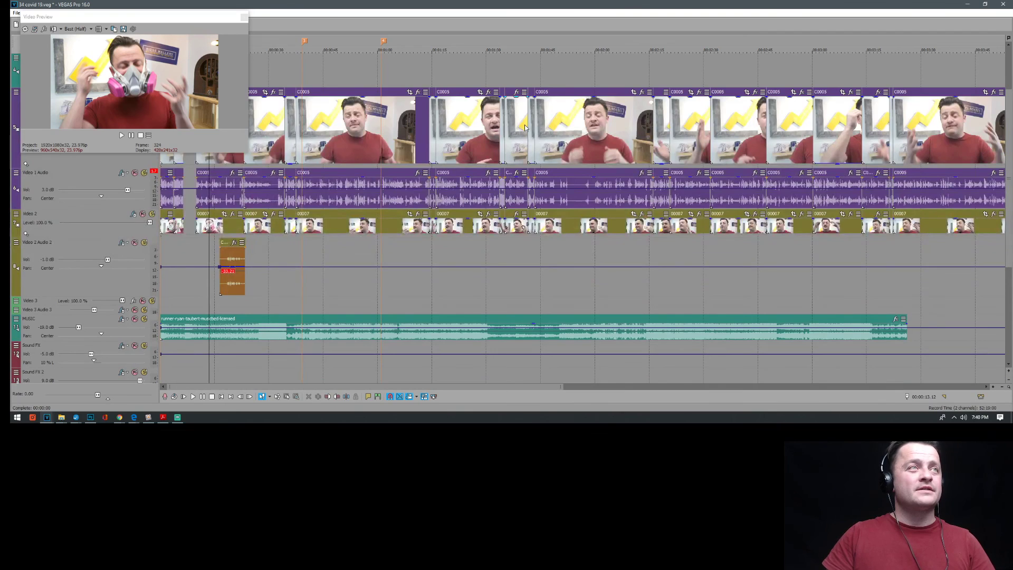
scroll(525, 124, down, 4)
scroll(524, 125, up, 4)
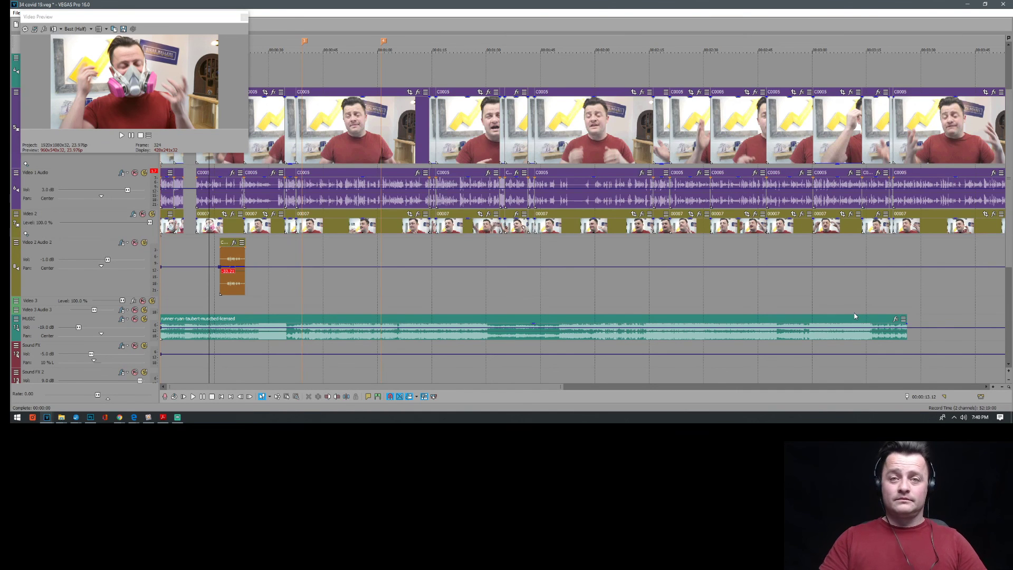
scroll(550, 276, down, 3)
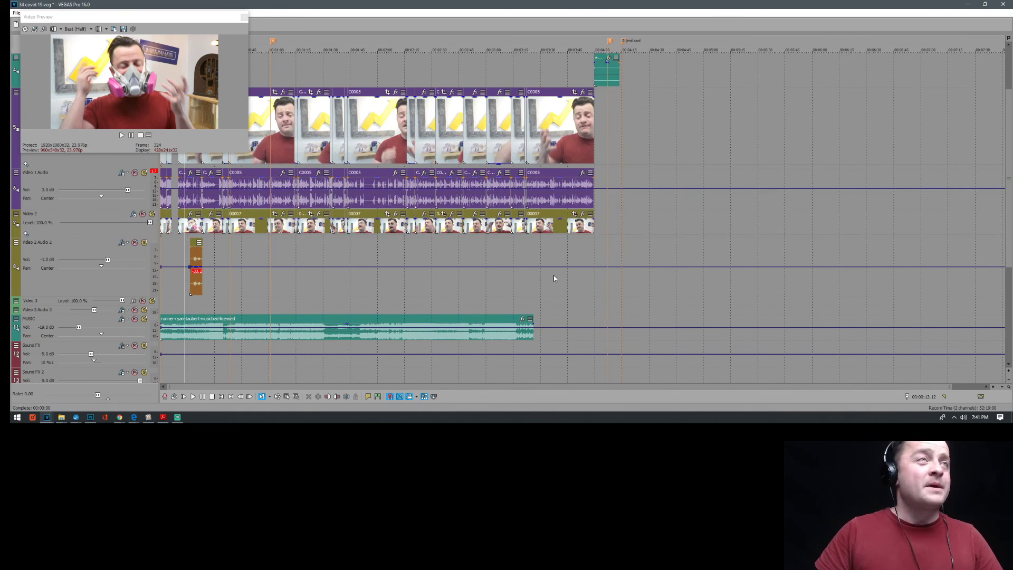
scroll(556, 277, up, 5)
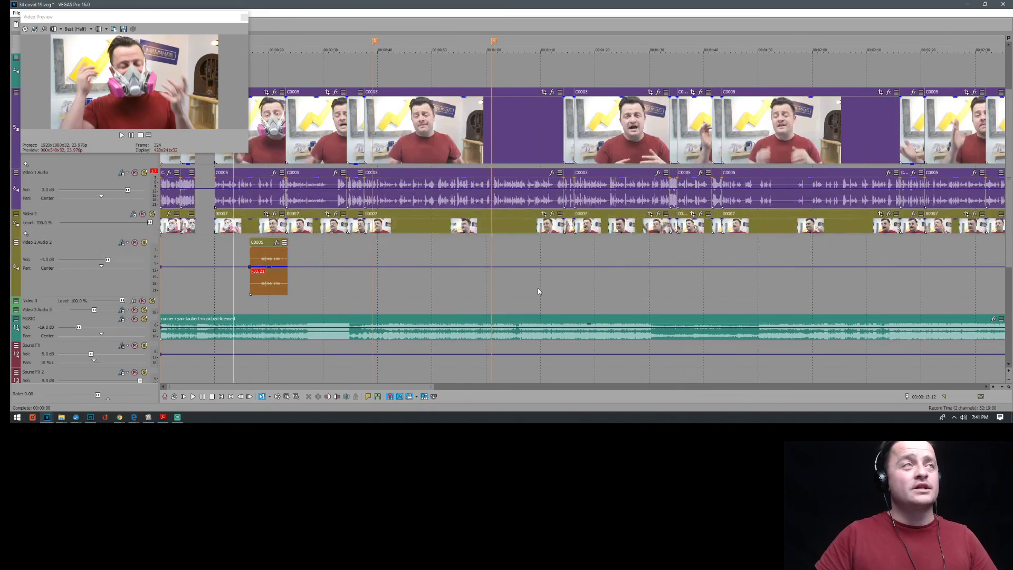
scroll(537, 289, down, 4)
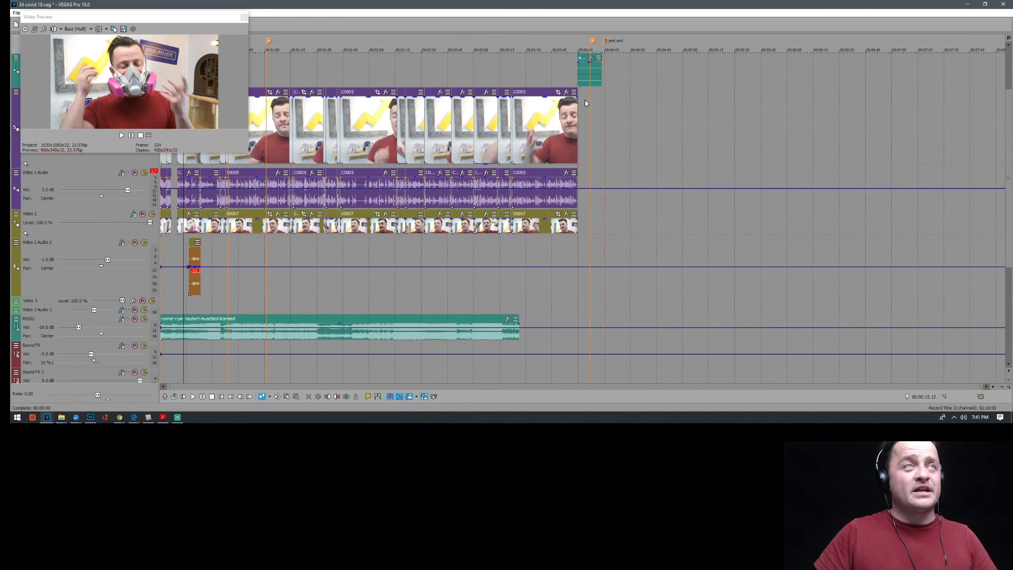
Play the end of the last talking clip from about 00:03:57
mouse_move(580, 99)
mouse_down()
mouse_move(568, 106)
mouse_move(568, 89)
mouse_up()
click(568, 79)
key(space)
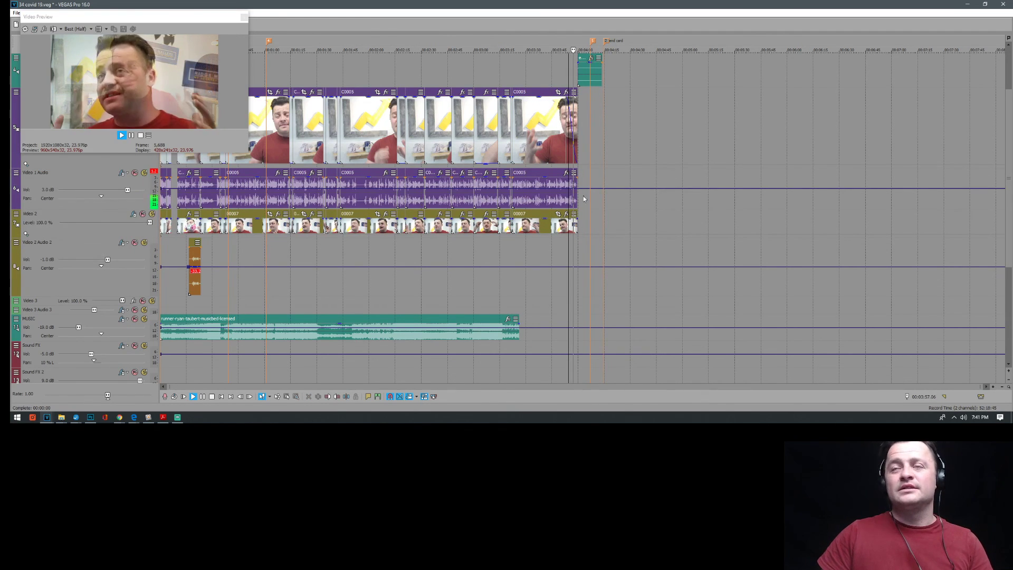
Stop the playback near the end of the last talking clip at about 00:03:57
key(Return)
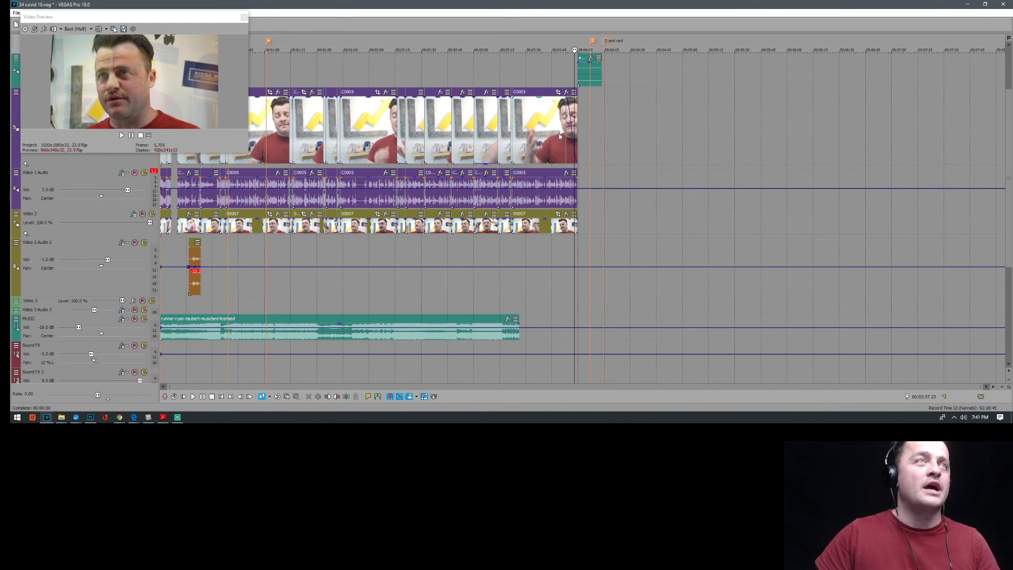
scroll(592, 119, up, 5)
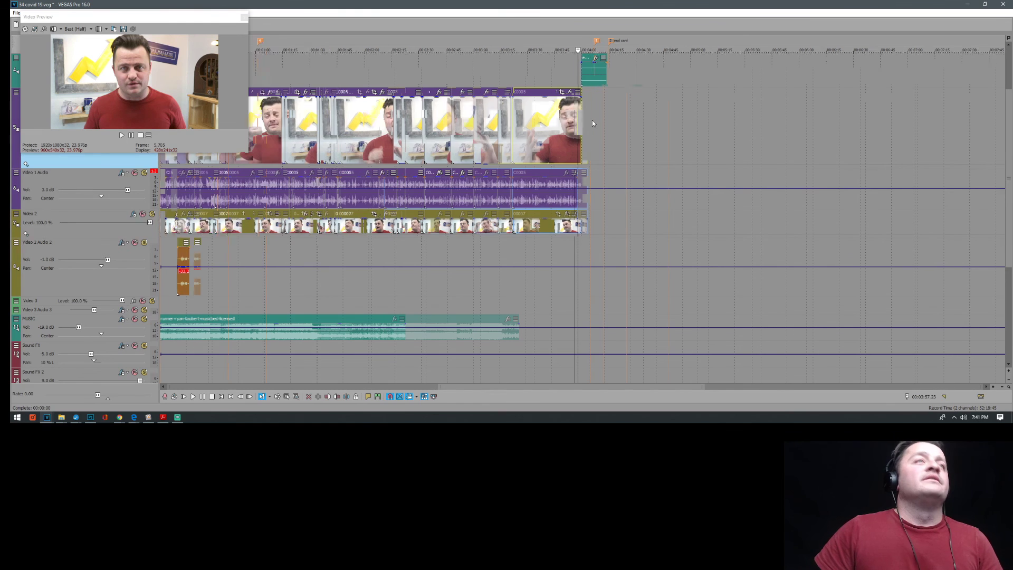
scroll(588, 127, down, 5)
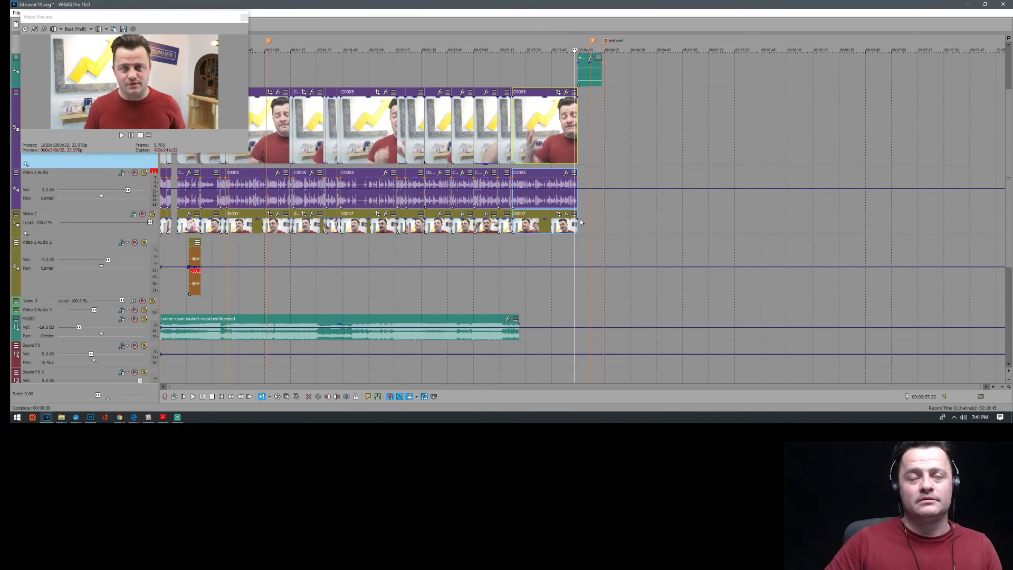
Play the transition from the opening clips into the intro animation, starting at about 00:00:06
click(170, 241)
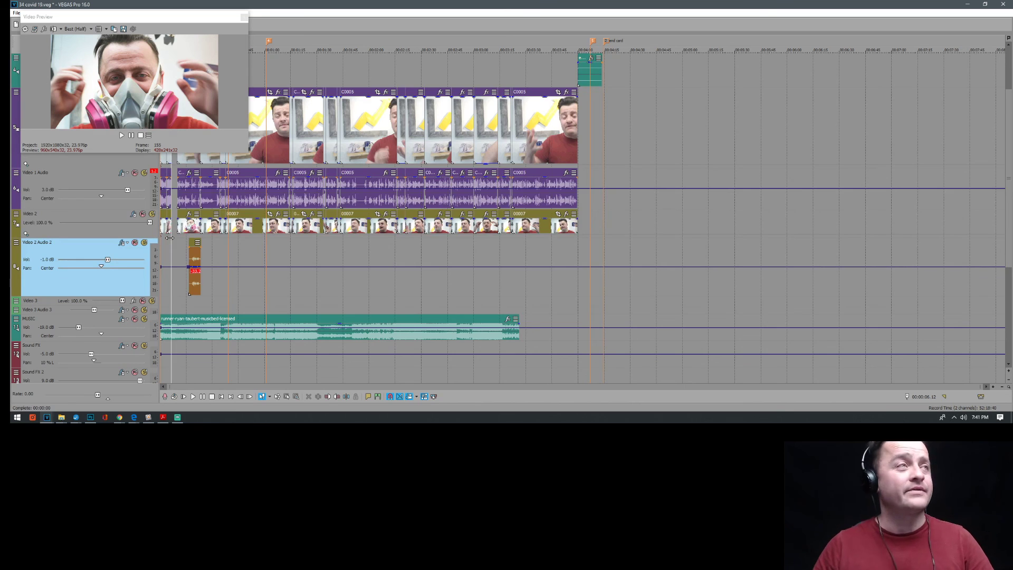
scroll(170, 238, up, 3)
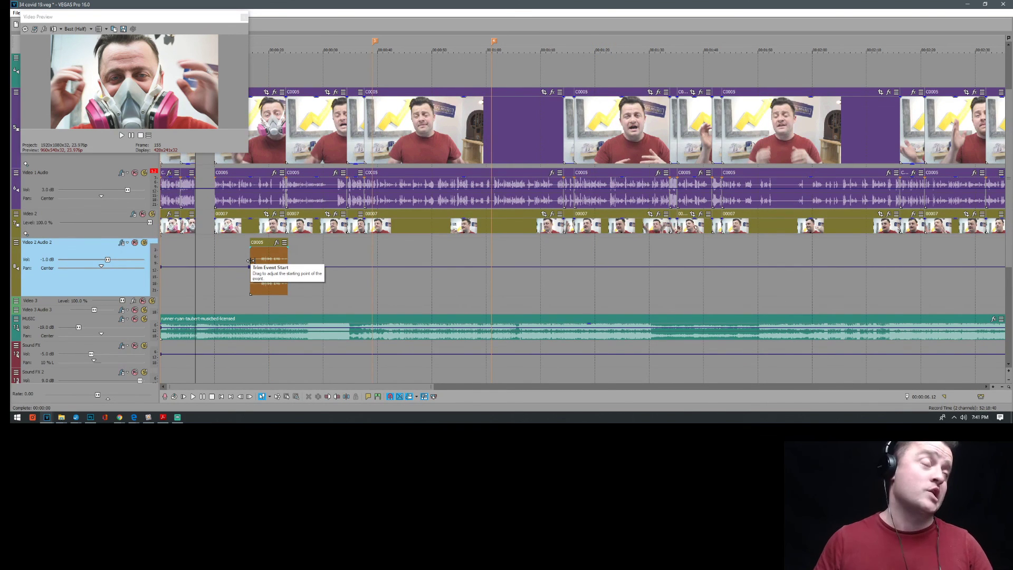
scroll(250, 260, up, 2)
key(space)
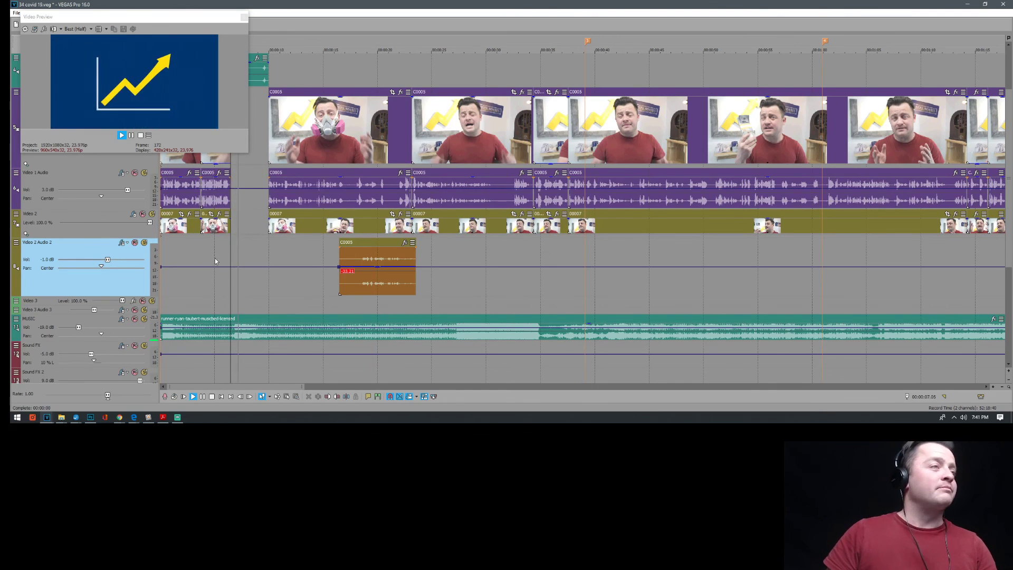
key(space)
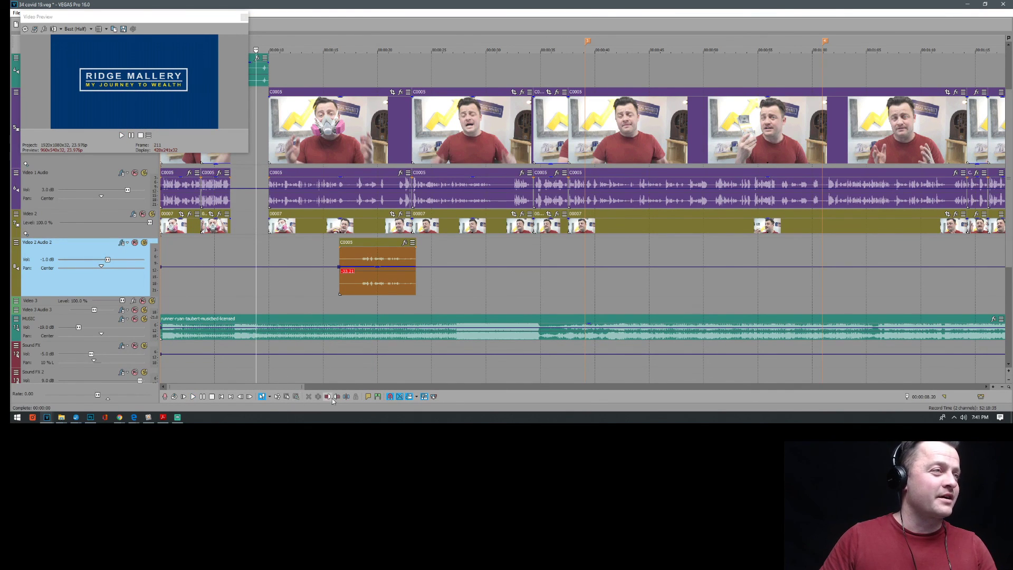
Play the opening and intro with the music from the start, and preview the music at about 00:00:27
click(221, 396)
key(space)
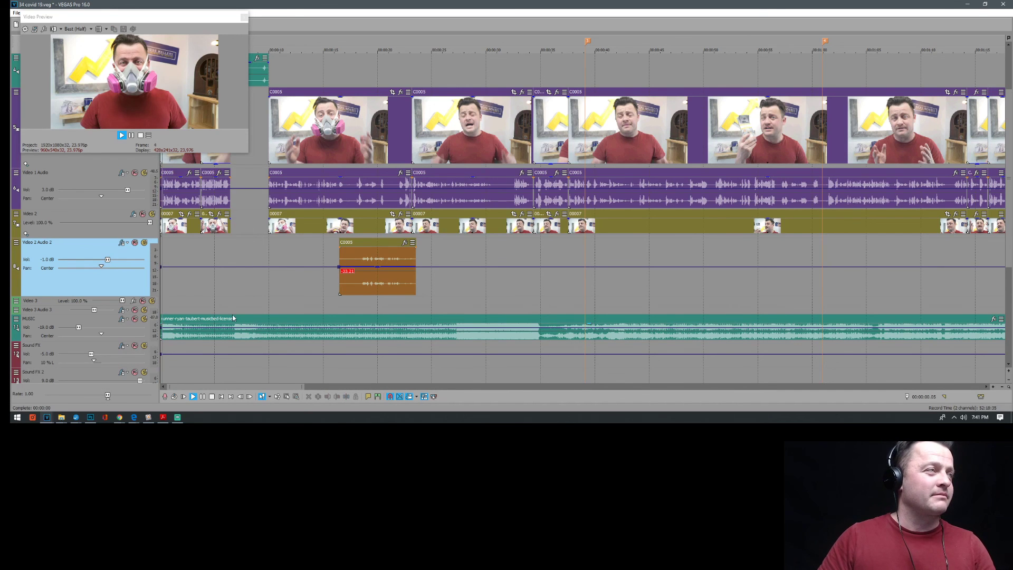
scroll(295, 312, up, 5)
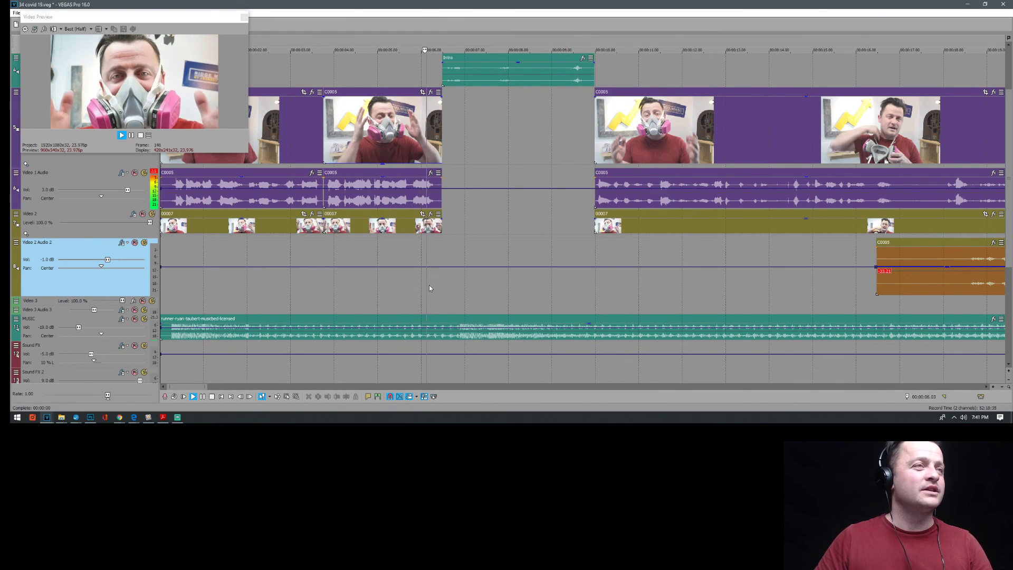
scroll(474, 297, down, 6)
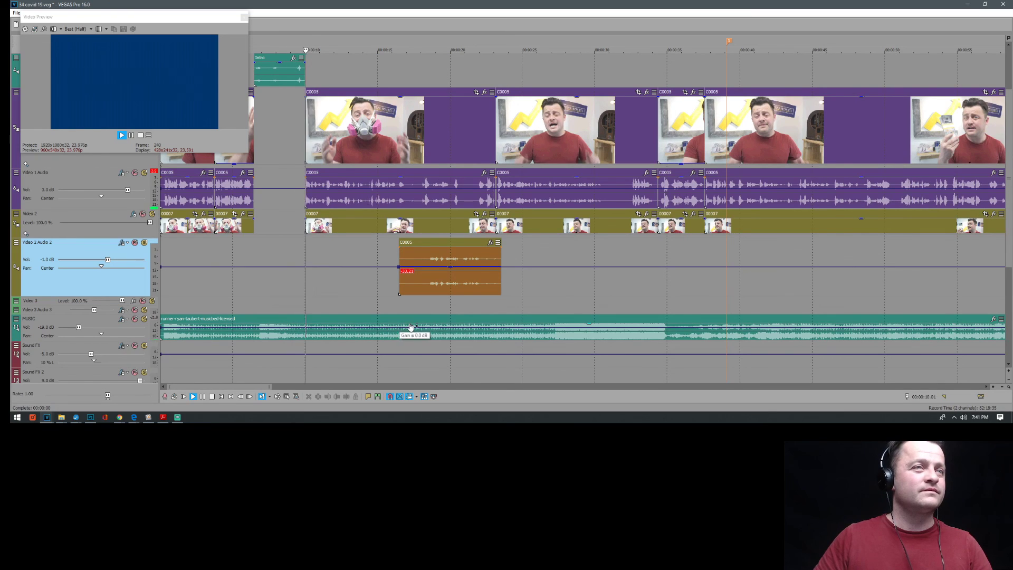
key(Return)
click(553, 298)
key(Return)
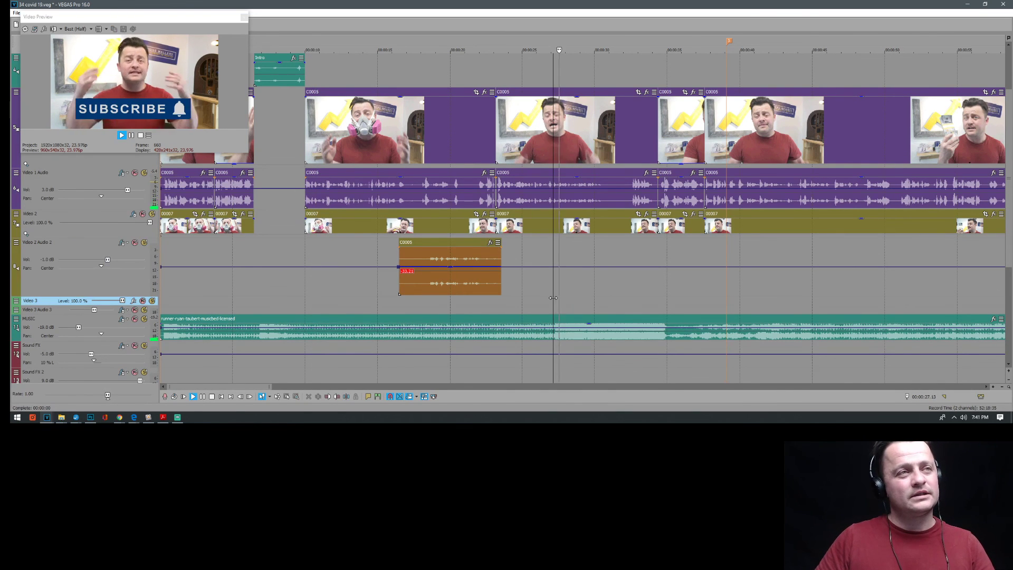
Split the music at both ends of its loud section, at about 00:00:27 and 00:00:35
click(552, 324)
key(space)
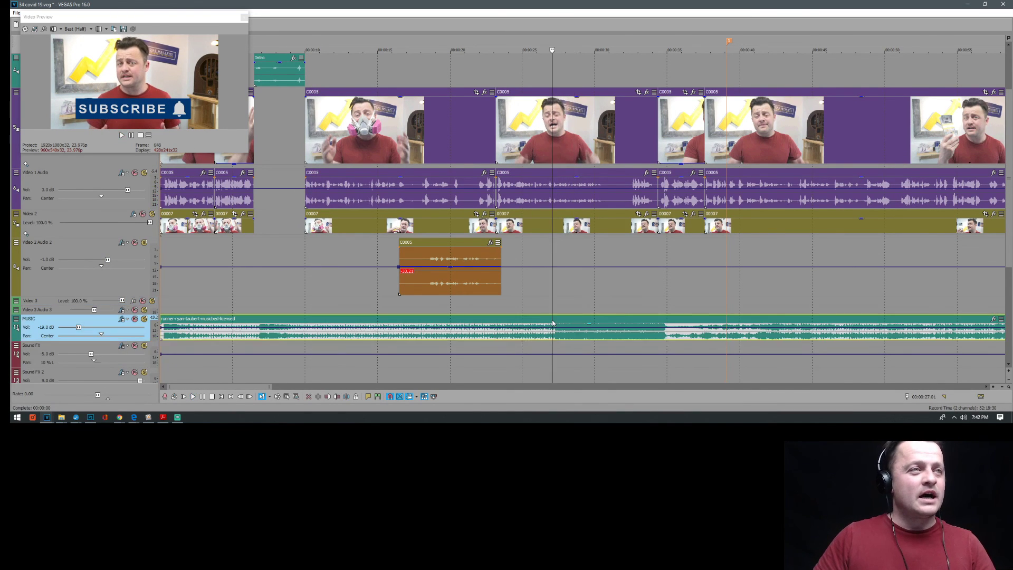
key(s)
click(673, 324)
key(s)
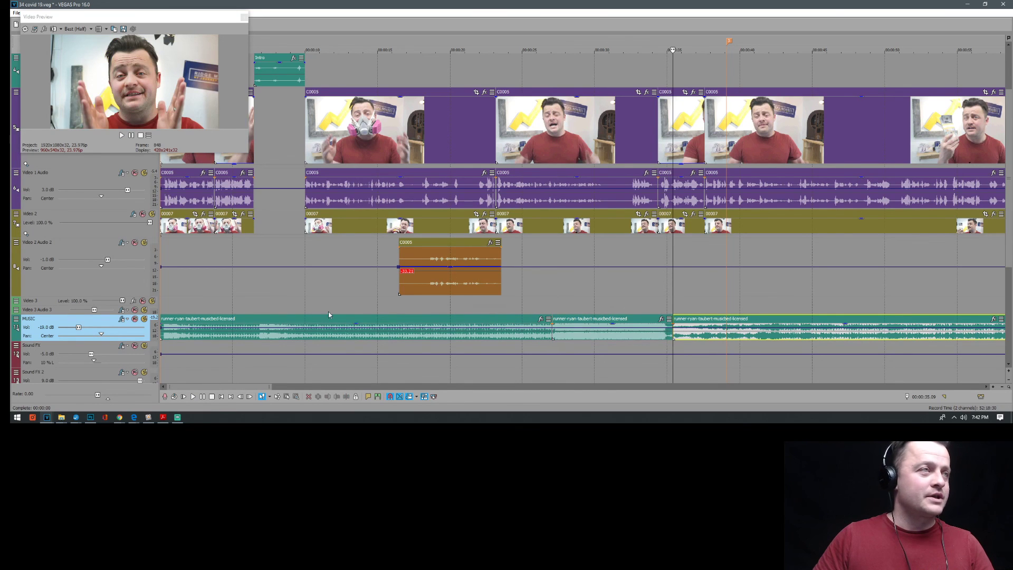
Split the music where the second opening clip begins and delete the stretch between that cut and the loud section
click(213, 324)
key(space)
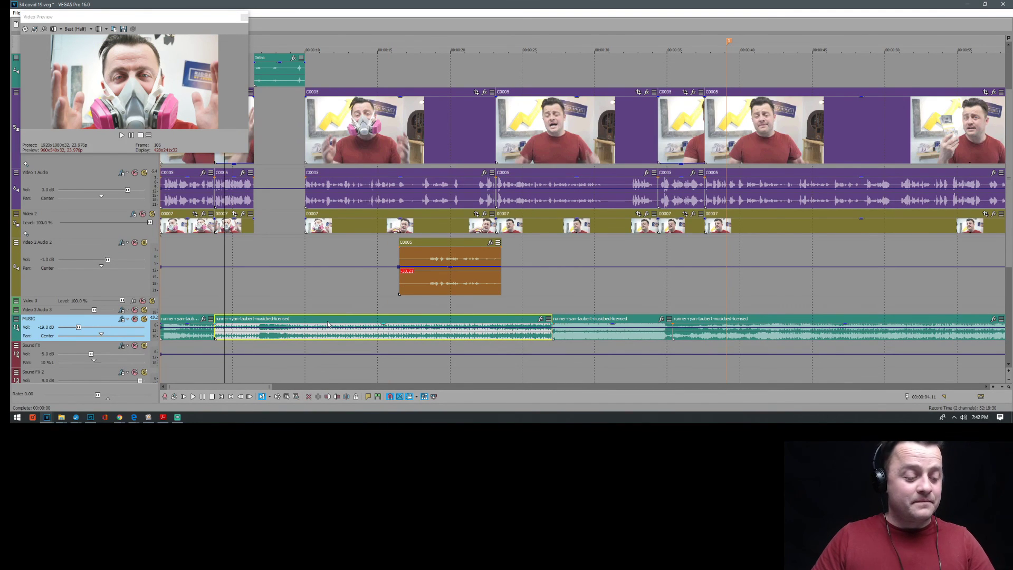
click(493, 317)
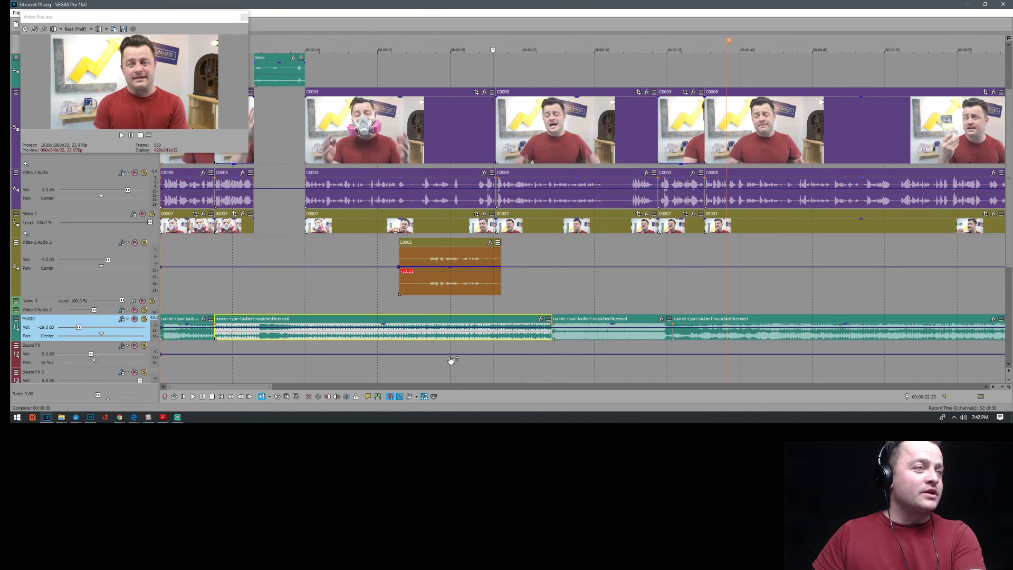
click(466, 320)
key(Delete)
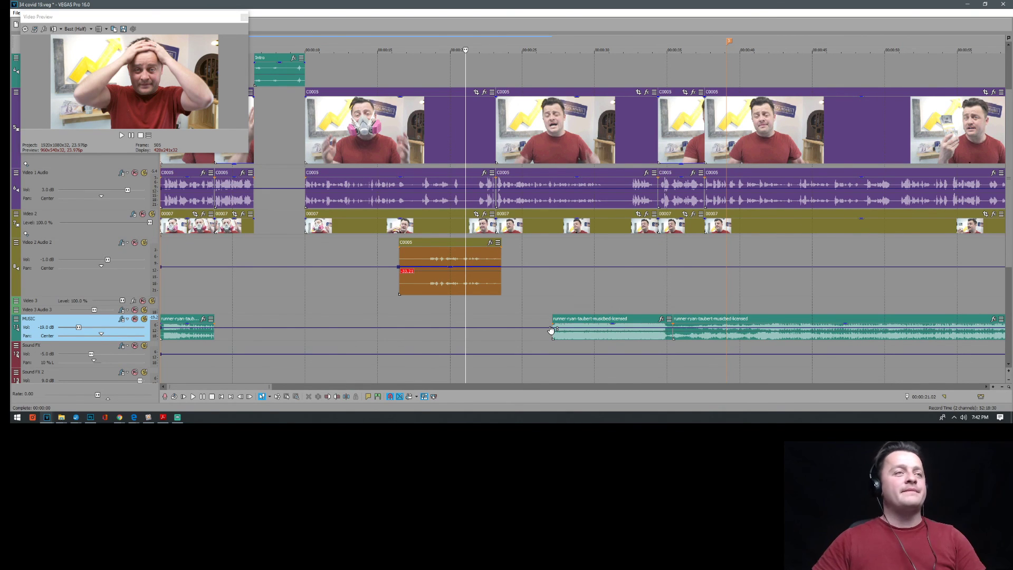
Move the loud music piece back to follow the first music piece, overlapping the two in a short crossfade
drag(575, 321, 246, 320)
click(207, 289)
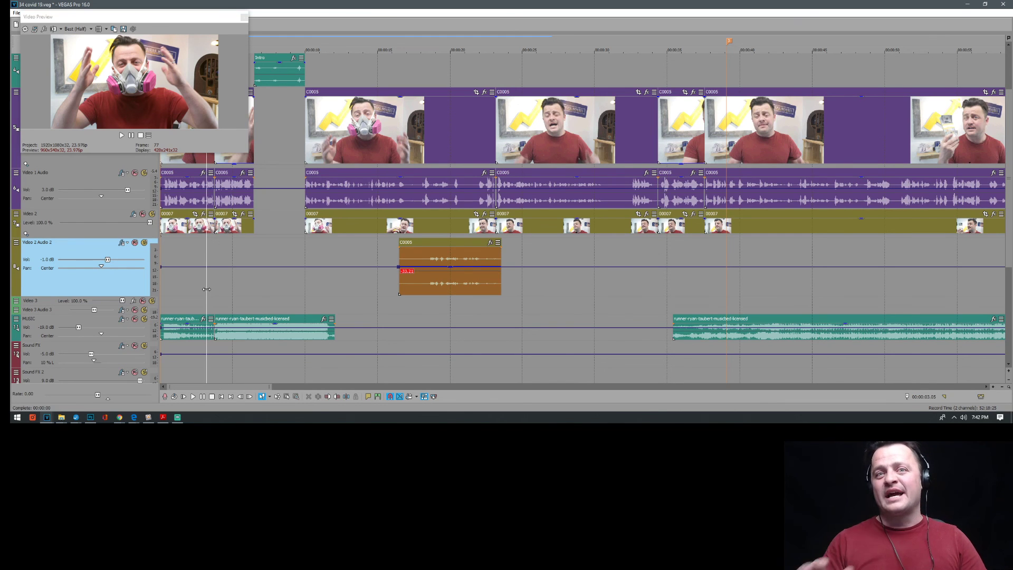
click(220, 321)
scroll(219, 321, up, 4)
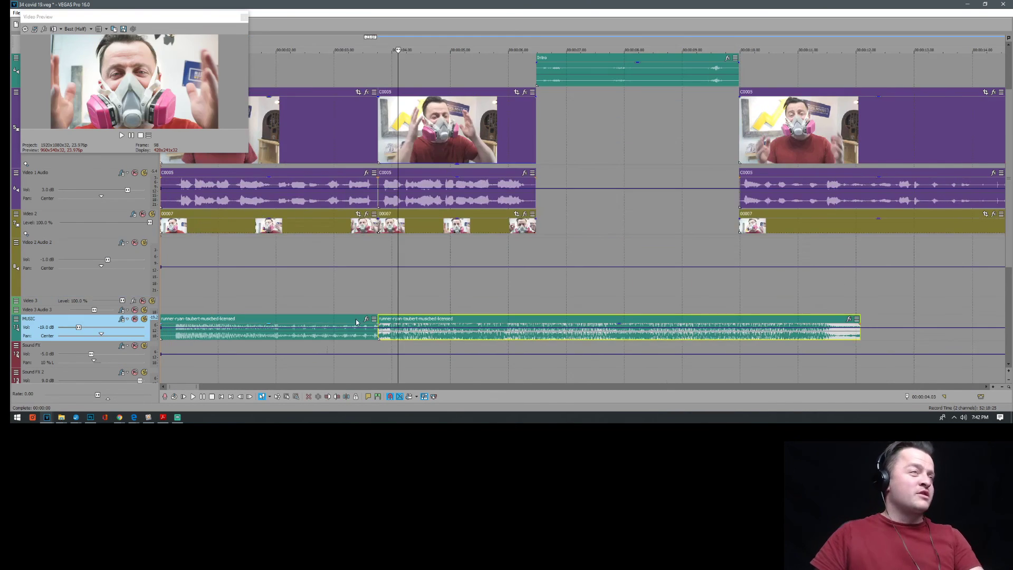
click(474, 311)
drag(475, 318, 456, 319)
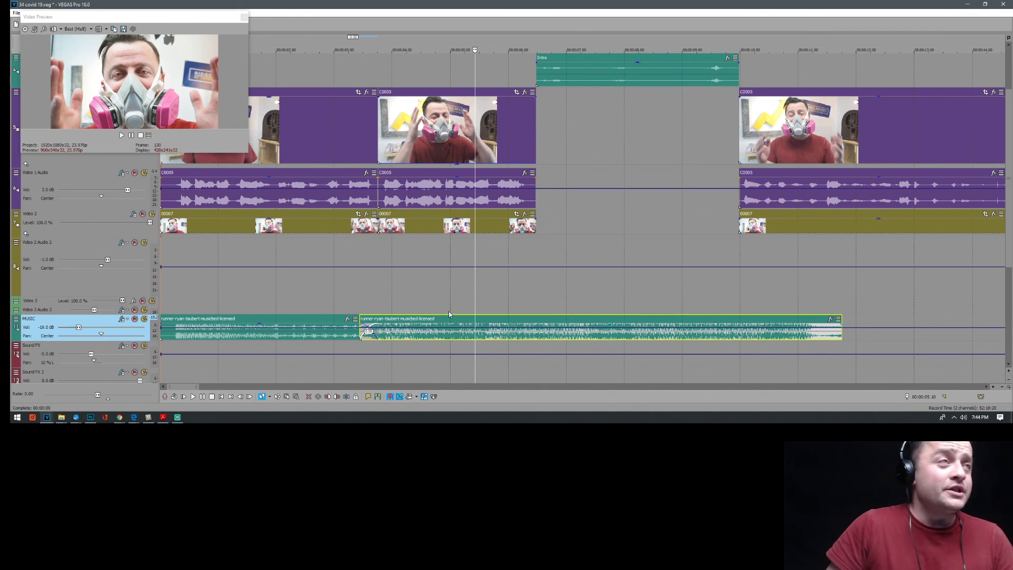
click(171, 283)
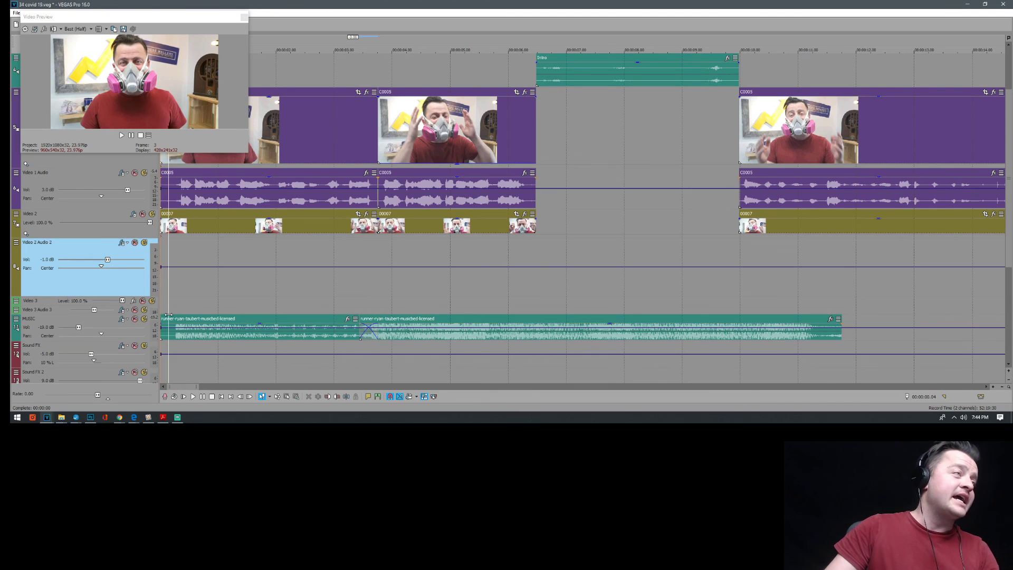
drag(168, 317, 172, 319)
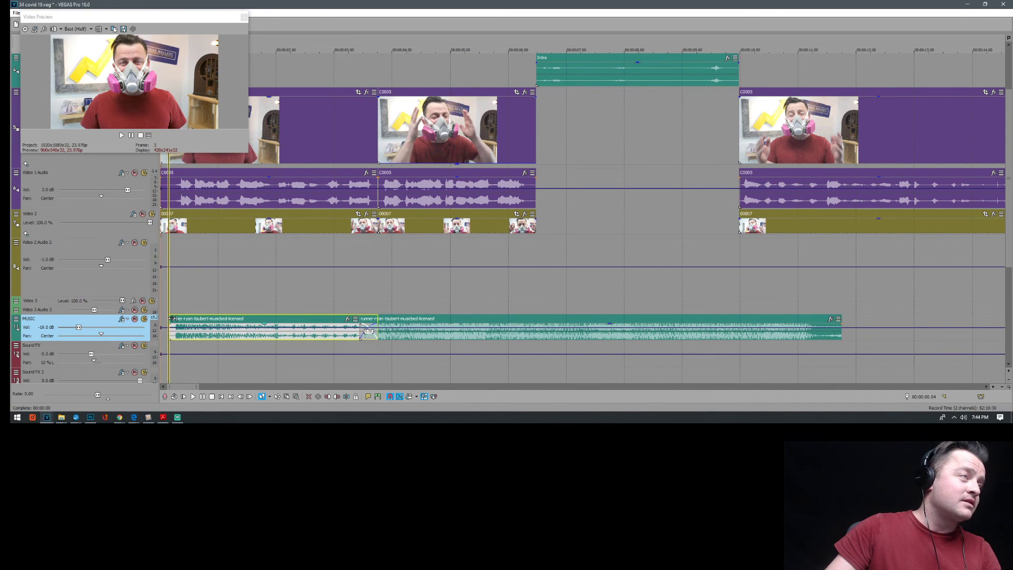
key(ctrl+z)
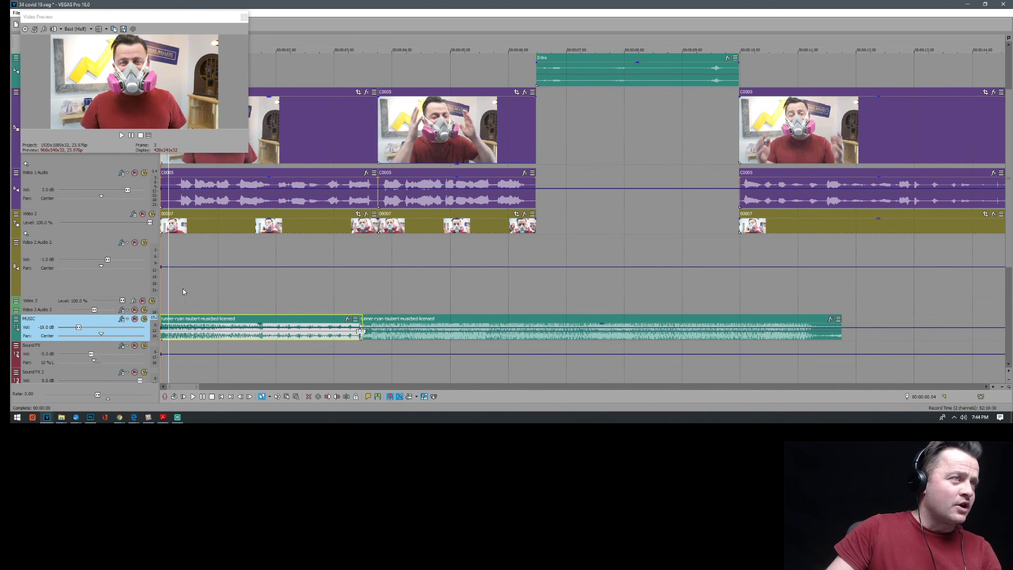
Play the opening through the intro animation to hear the joined music pieces
click(183, 291)
key(space)
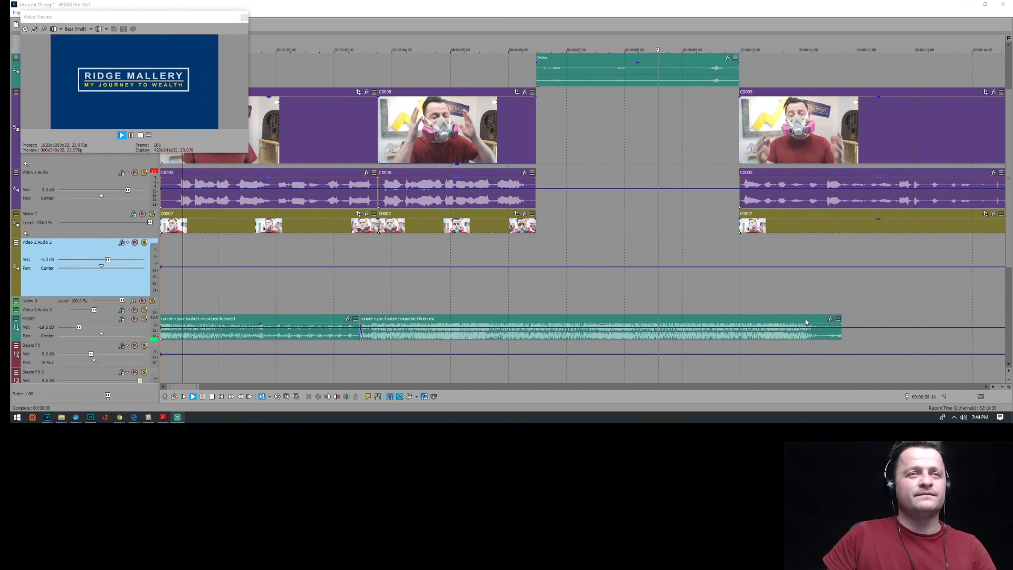
scroll(809, 320, down, 4)
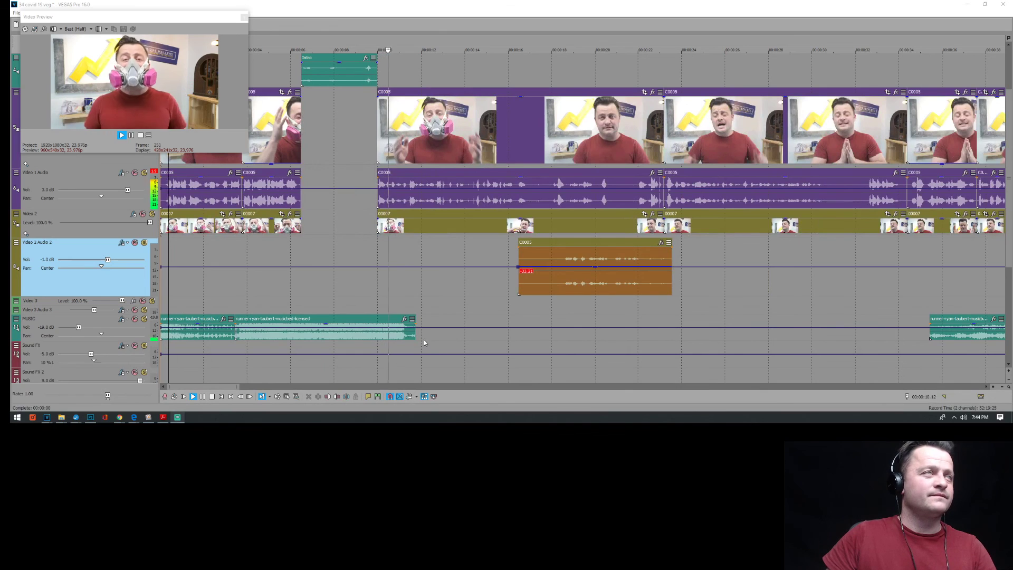
Extend the end of the second music piece to about 00:00:14 and play it from just after the intro animation
drag(415, 334, 463, 335)
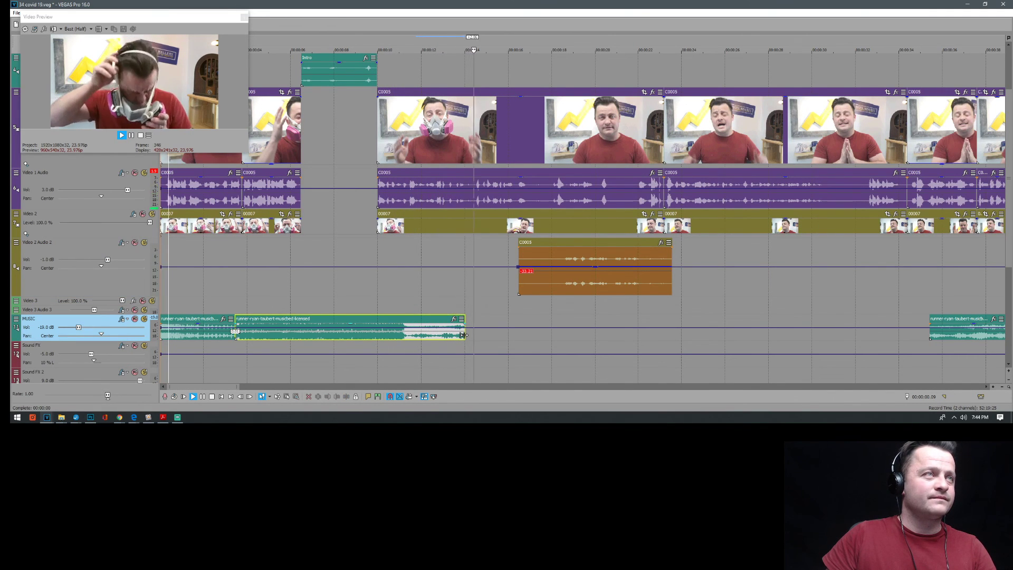
key(space)
click(416, 292)
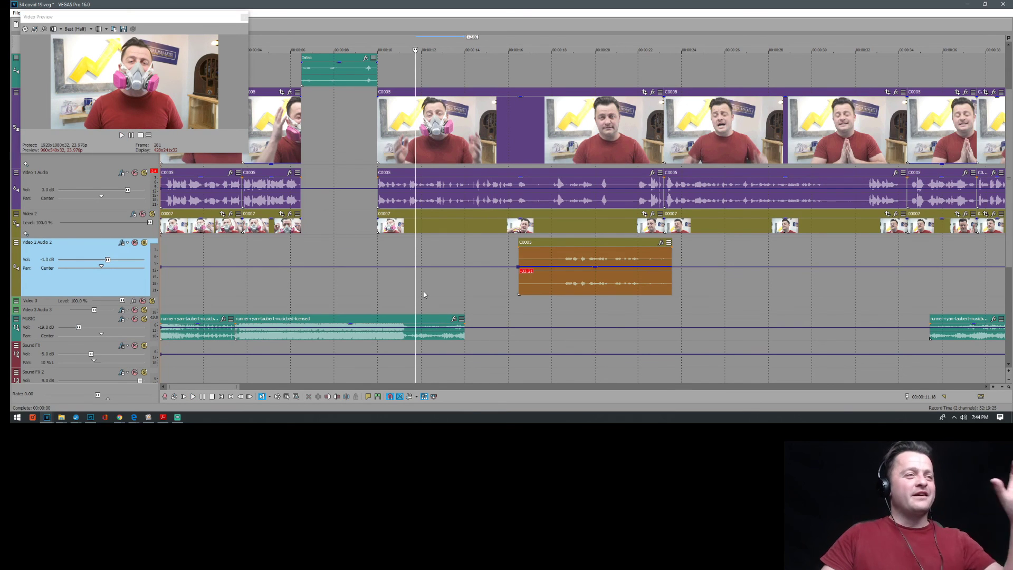
click(393, 287)
key(space)
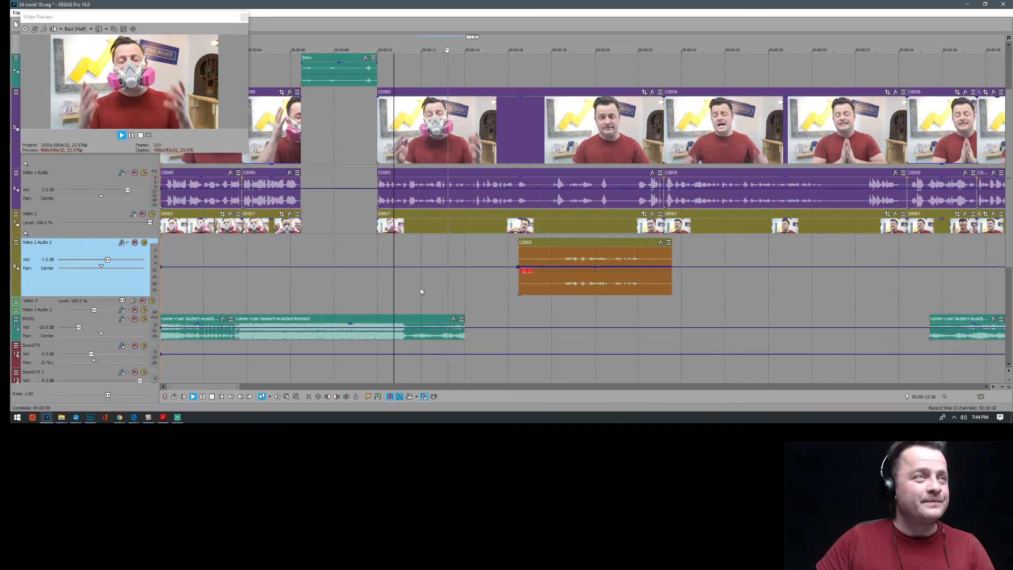
Raise the gain of the orange clip on the Video 2 Audio 2 track while listening to the footage
scroll(470, 310, down, 2)
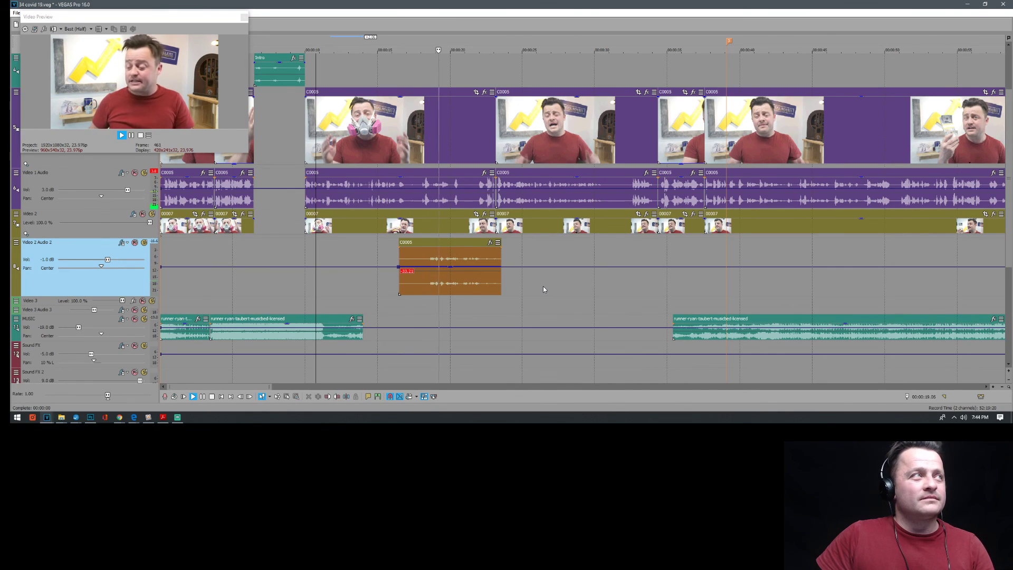
mouse_move(467, 248)
mouse_down()
mouse_move(469, 263)
mouse_move(472, 247)
mouse_up()
scroll(530, 255, down, 3)
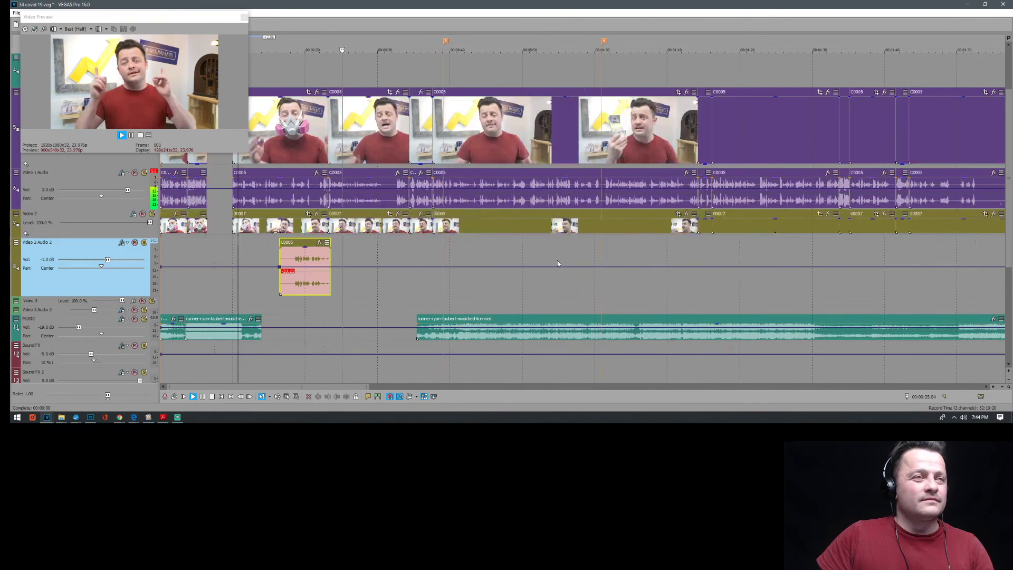
key(Return)
Delete the remaining music piece that starts at about 00:00:35
click(484, 321)
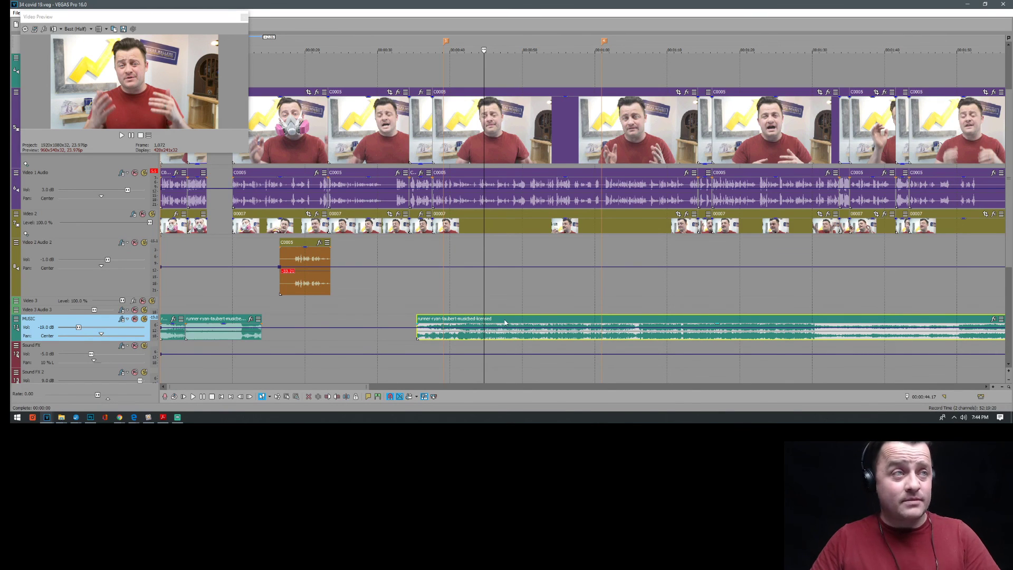
click(504, 321)
key(Delete)
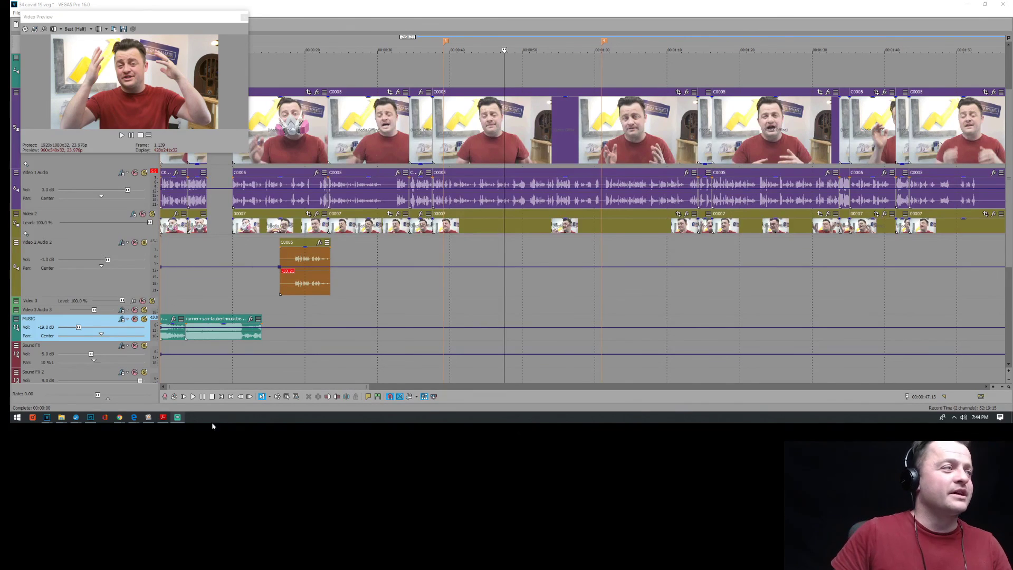
Switch to the Musicbed song list in Chrome and remove the Cinematic genre filter, keeping the Serious mood
mouse_move(119, 417)
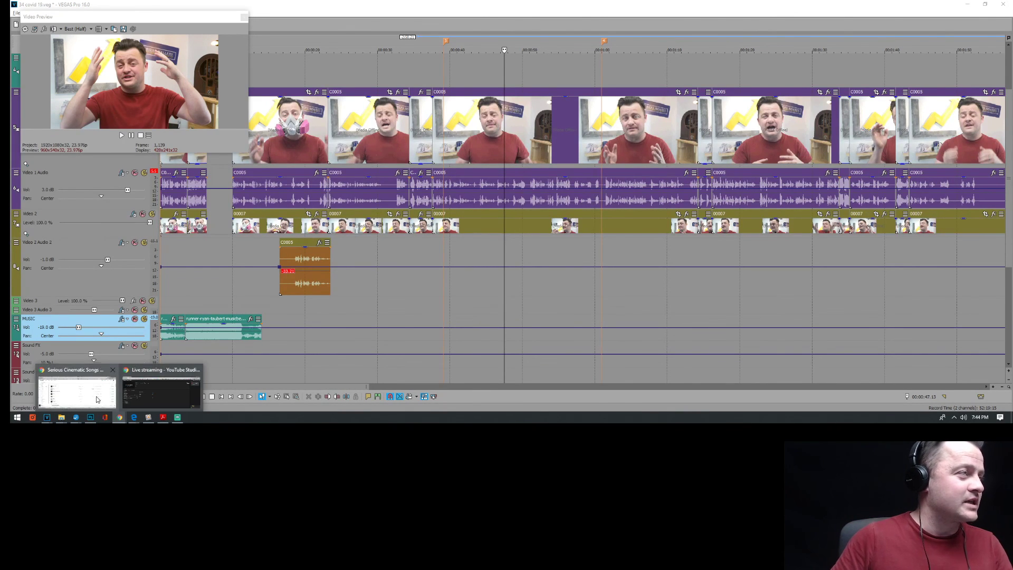
click(97, 391)
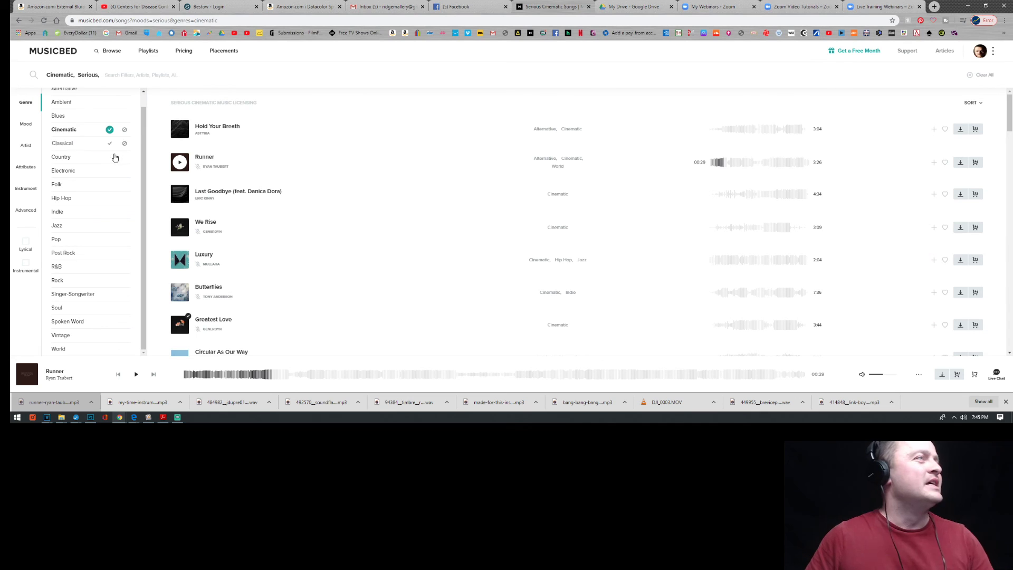
click(109, 129)
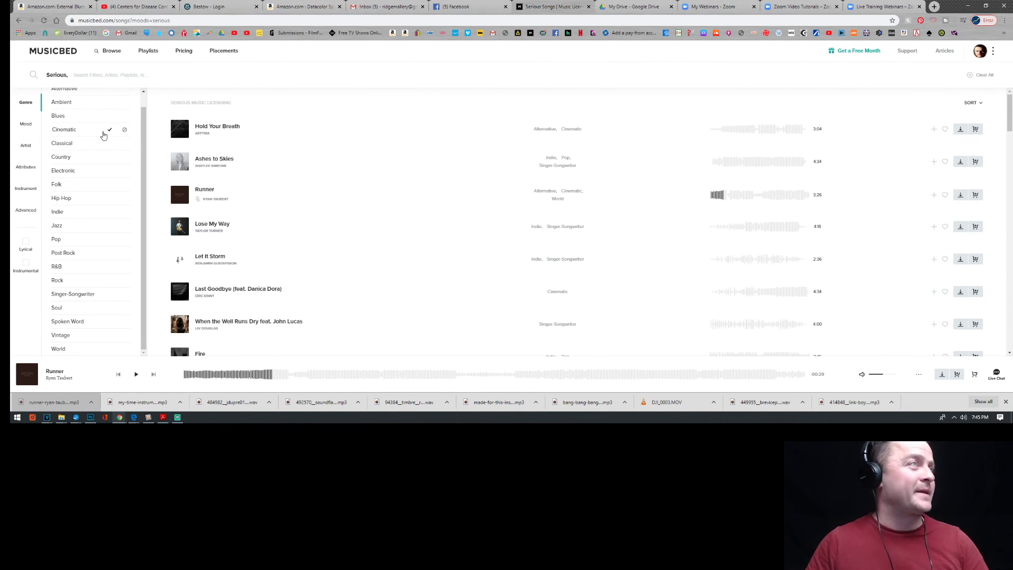
scroll(84, 121, up, 1)
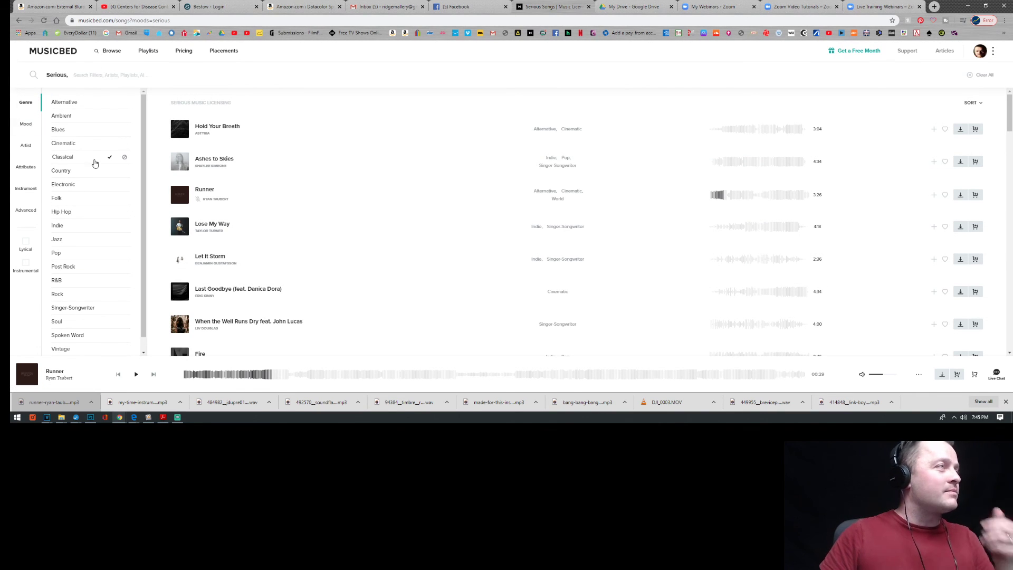
Add the Blues genre filter to the Serious songs and audition "Outside - Instrumental" at several points
click(83, 130)
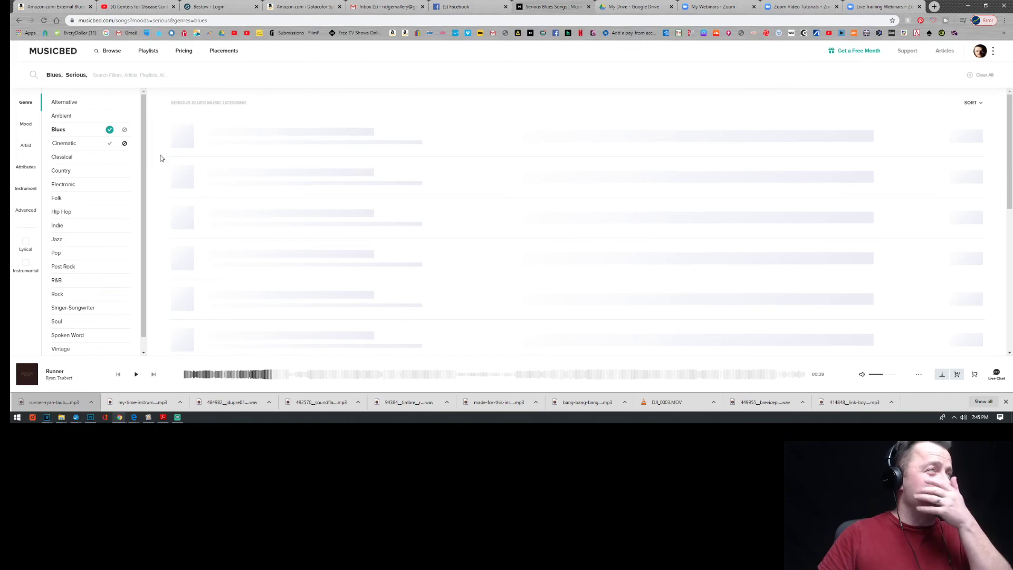
click(178, 131)
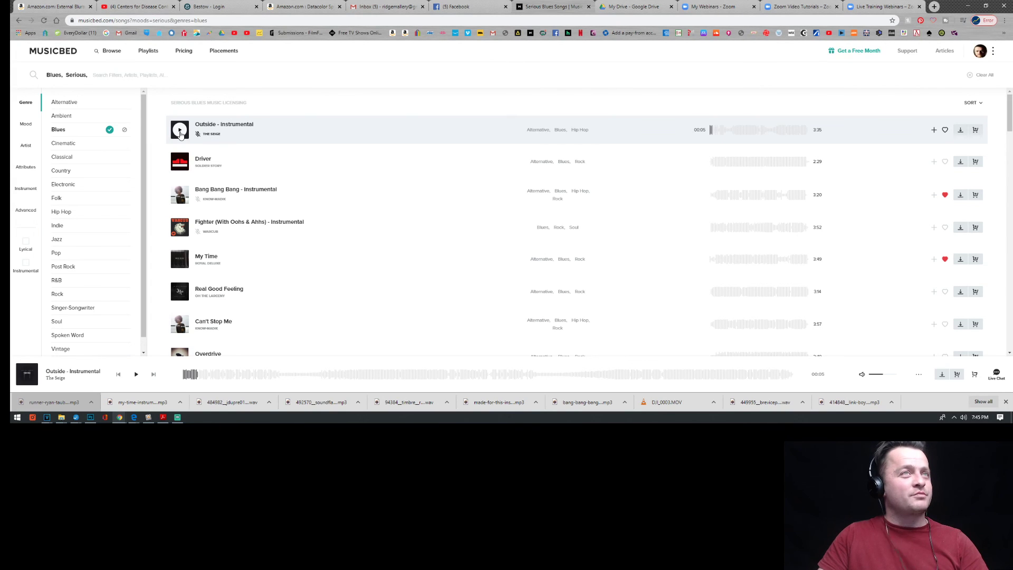
click(710, 132)
click(179, 135)
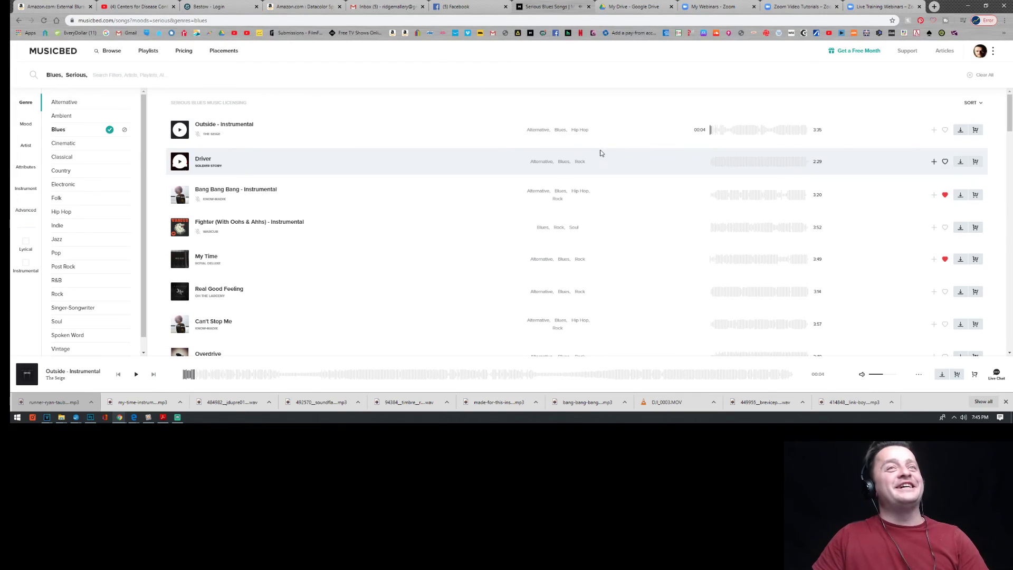
click(716, 132)
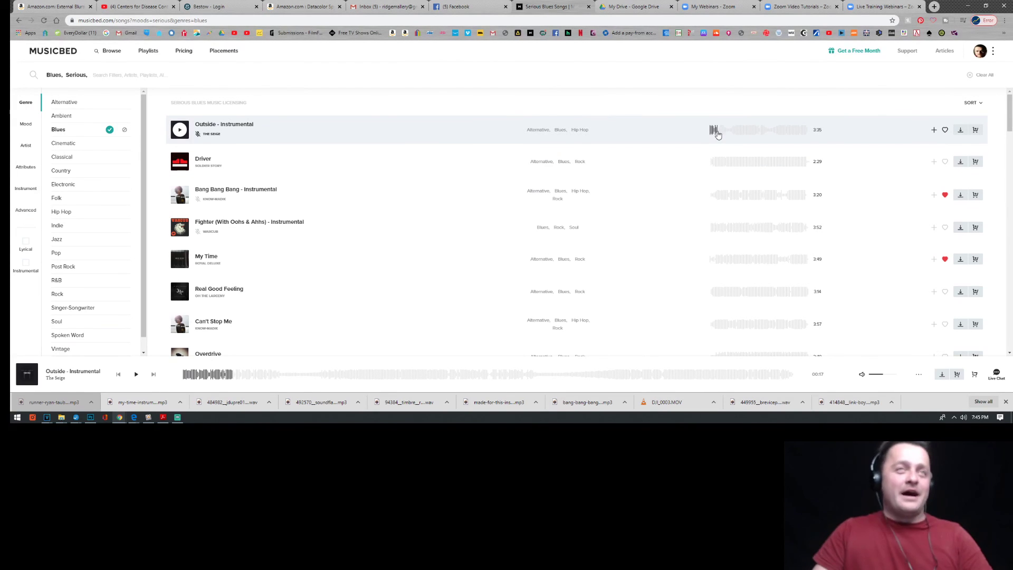
click(724, 135)
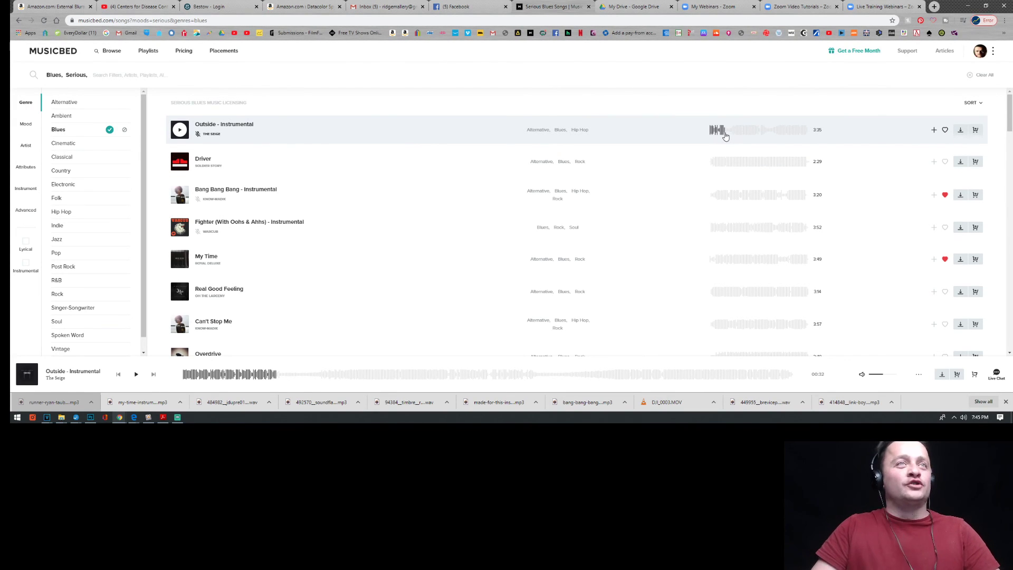
click(727, 133)
click(180, 130)
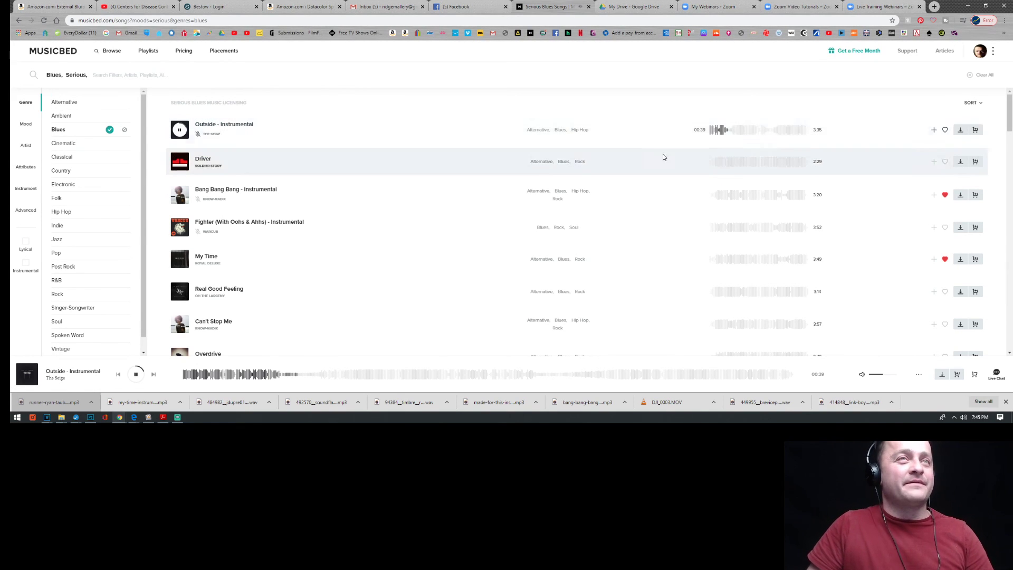
click(740, 132)
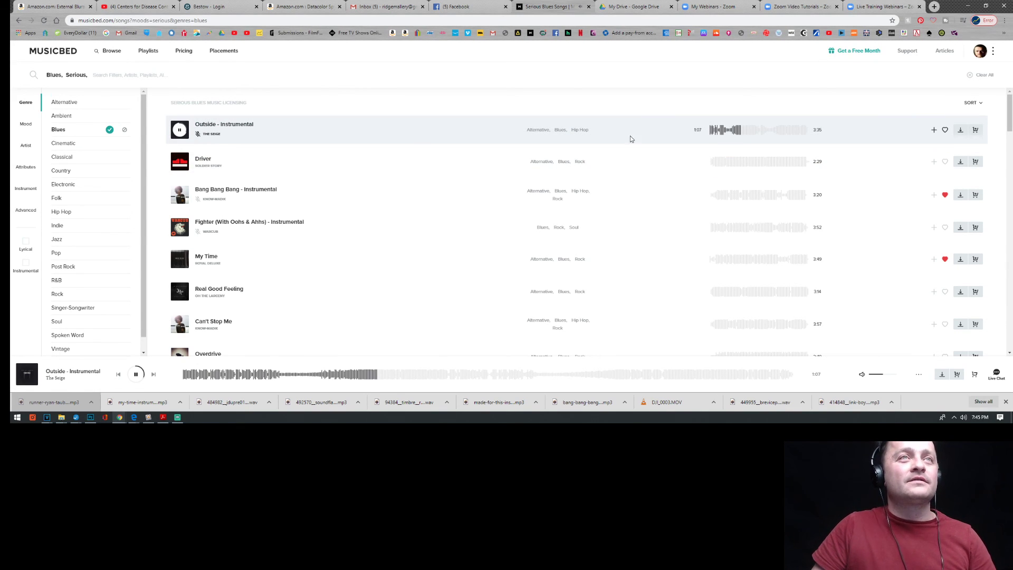
click(180, 130)
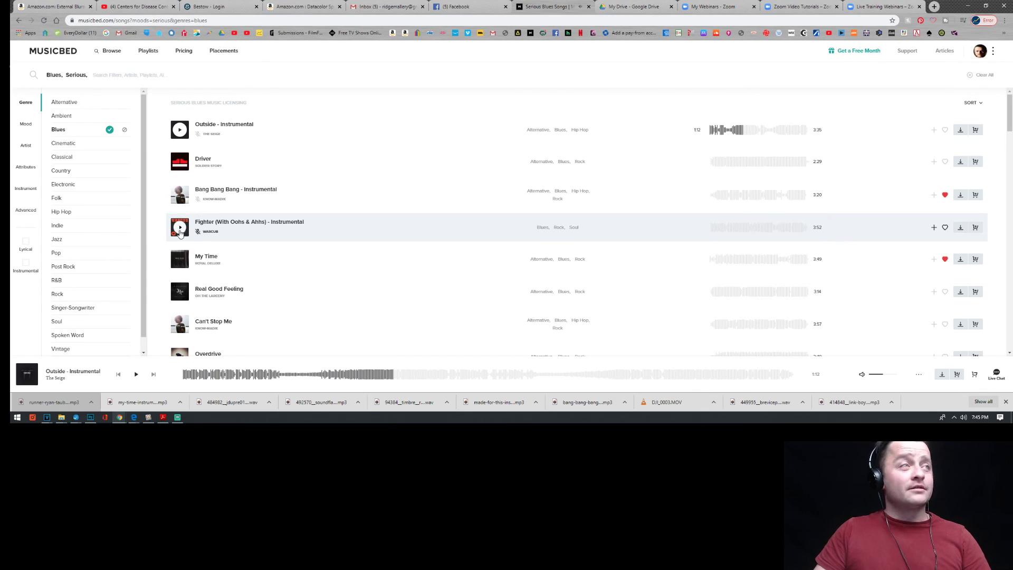
Audition "Fighter (With Oohs & Ahhs) - Instrumental" and download it as a 128kbps MP3
click(180, 228)
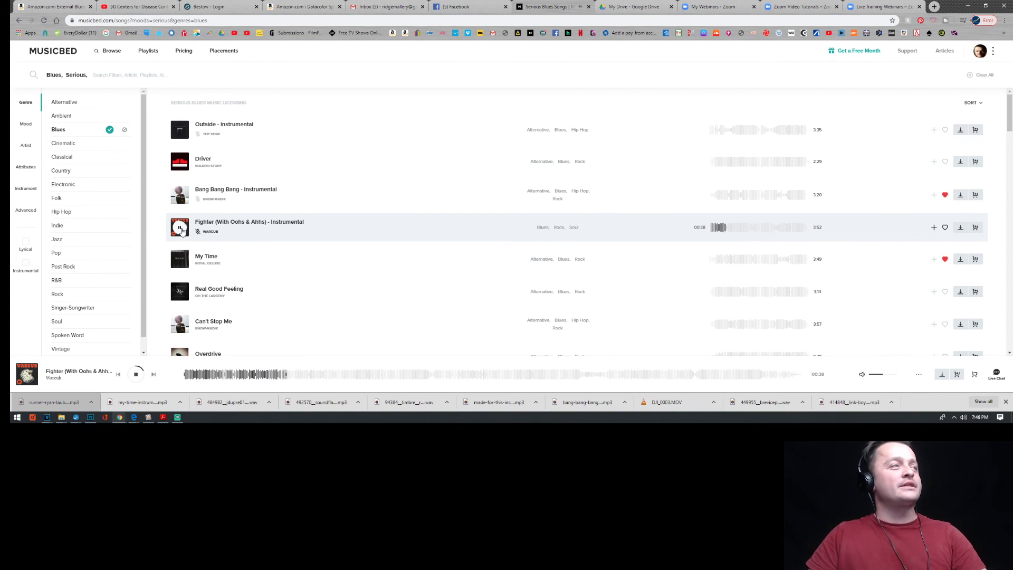
click(181, 229)
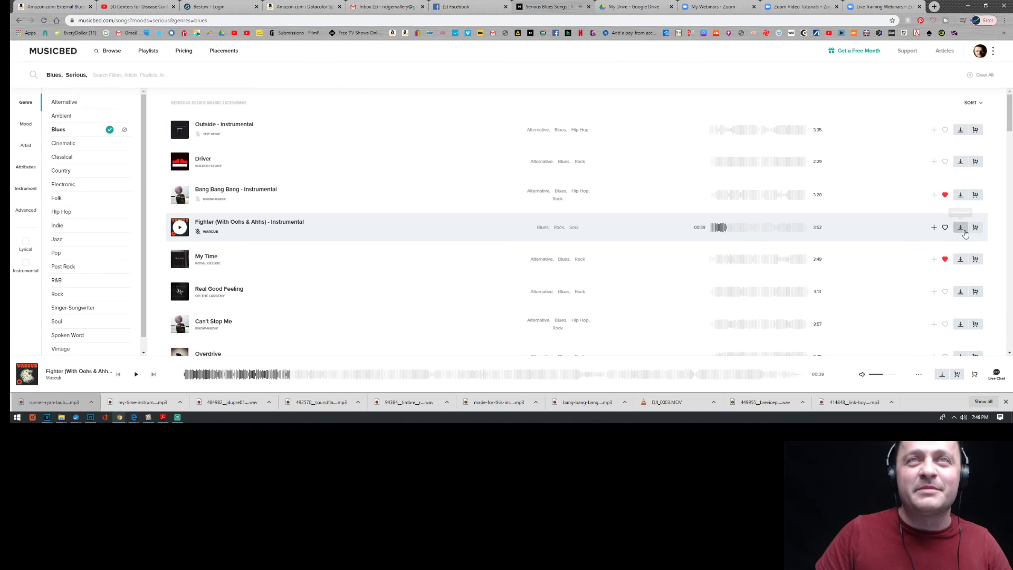
click(960, 229)
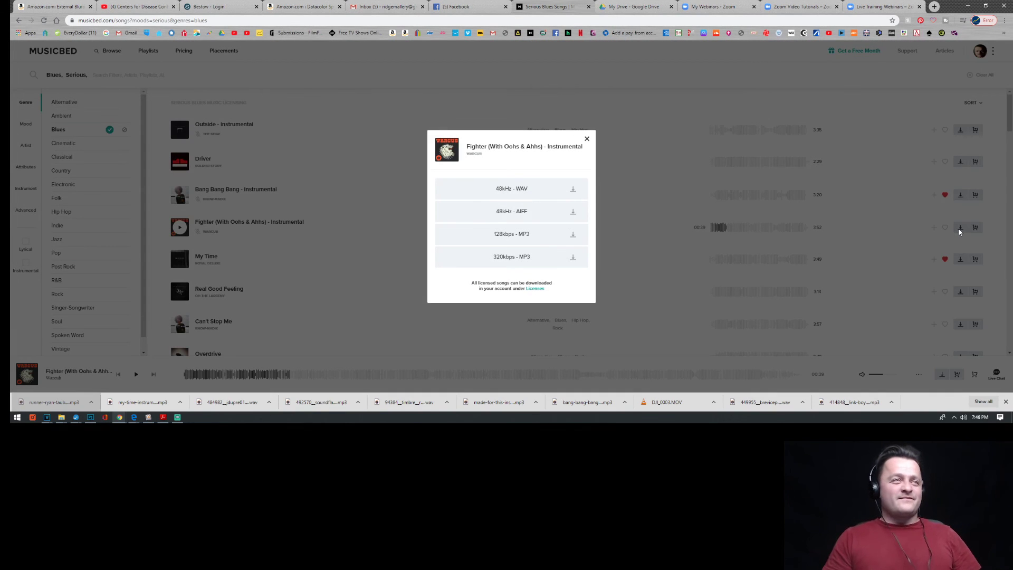
click(525, 235)
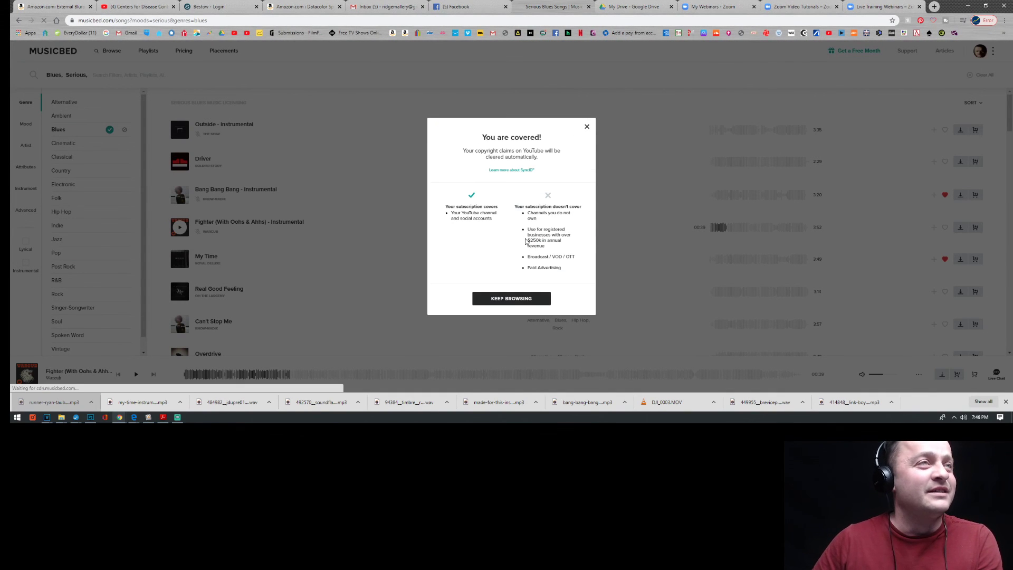
click(529, 302)
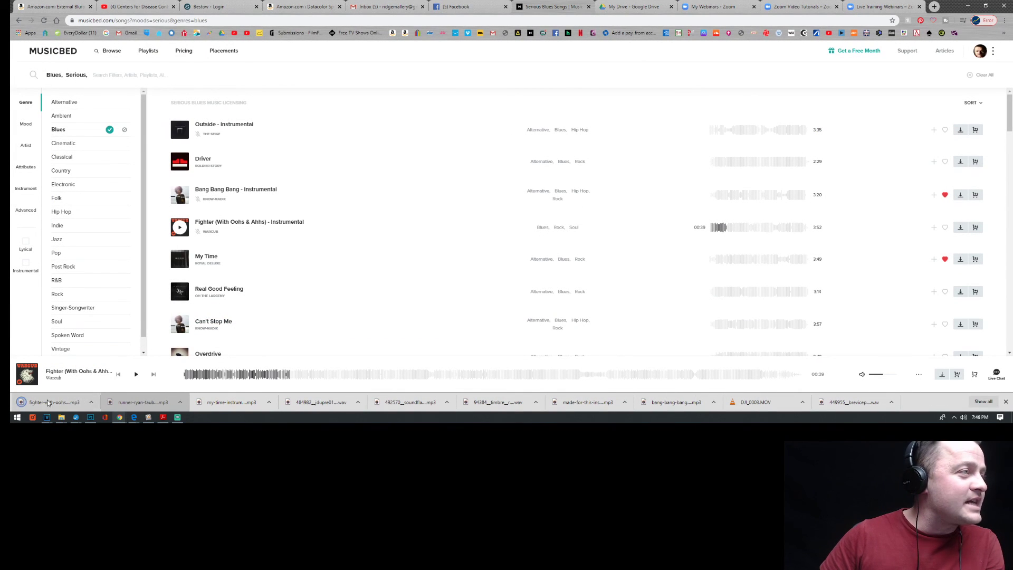
Switch to the 34 covid 19.veg project in VEGAS Pro and place the downloaded Fighter song on the MUSIC track from about 00:00:24
mouse_move(47, 419)
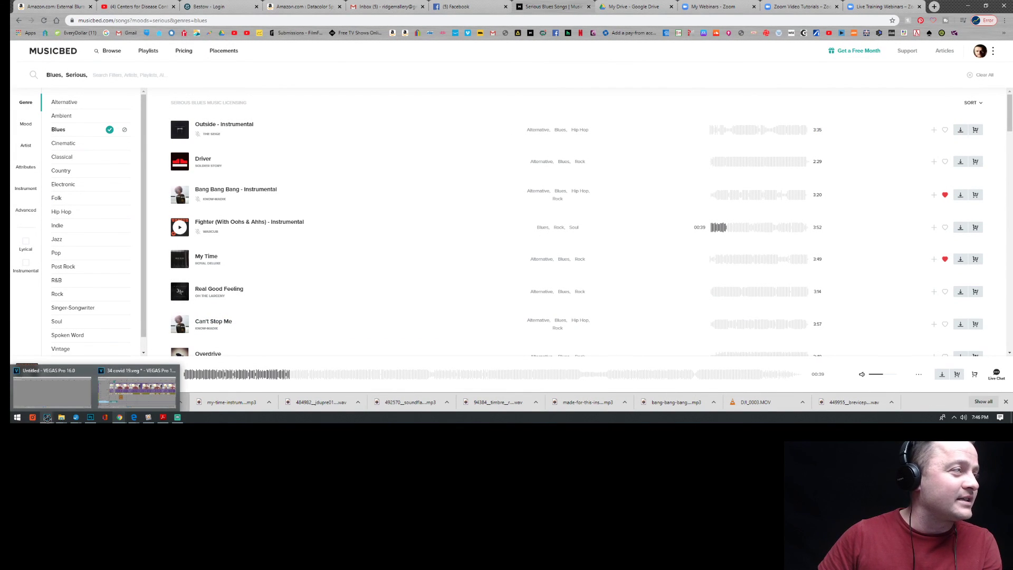
click(136, 389)
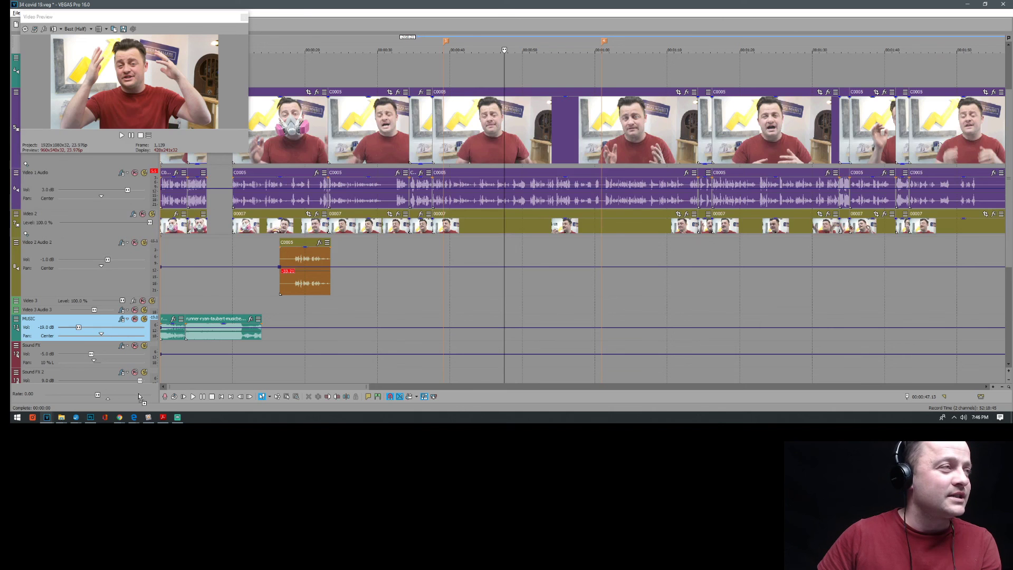
drag(380, 307, 342, 336)
scroll(459, 305, down, 3)
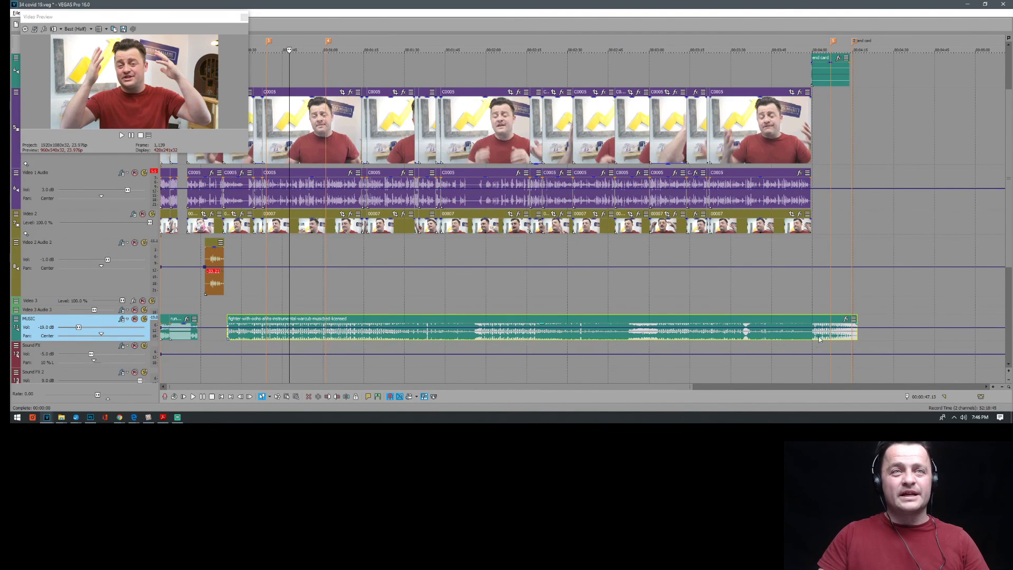
click(806, 292)
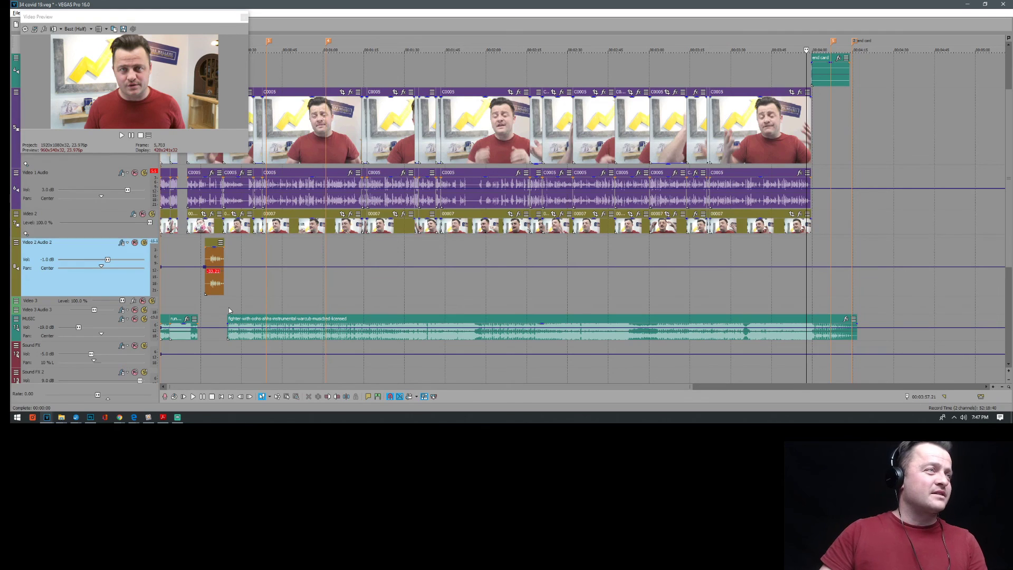
Play the footage from around the start of the Fighter music clip and lower the clip's gain while listening
click(229, 310)
key(space)
scroll(228, 305, up, 5)
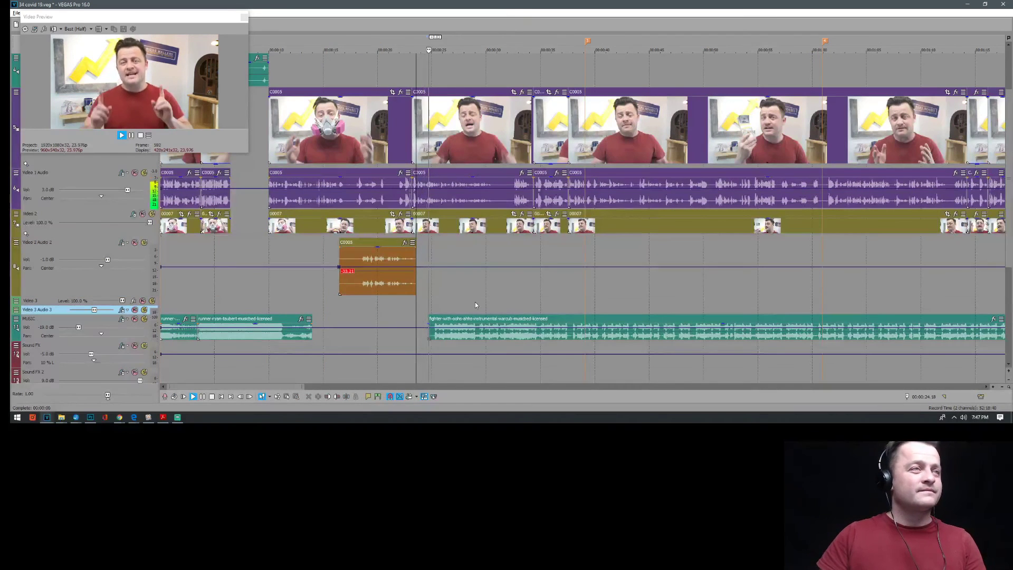
click(557, 327)
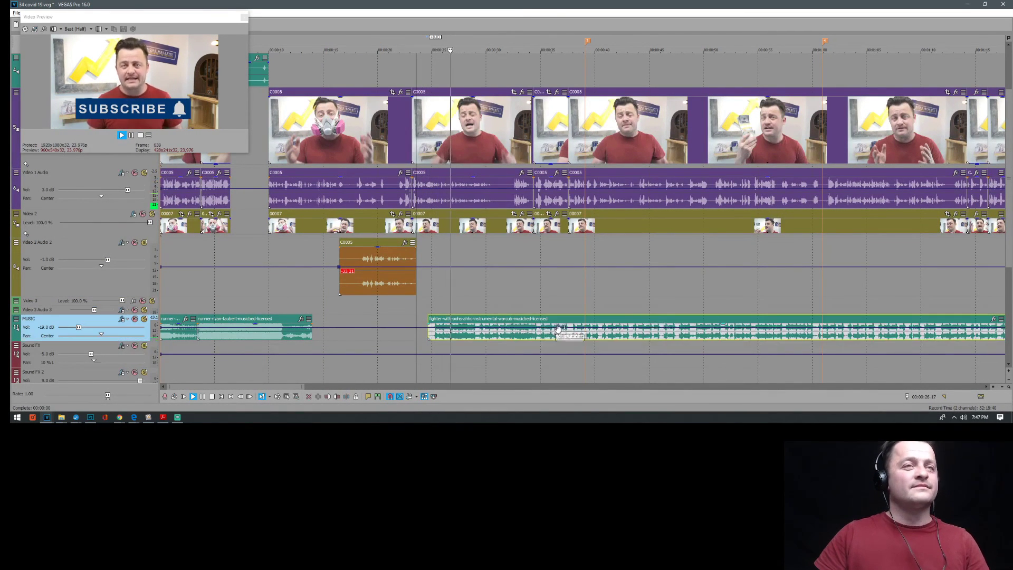
scroll(609, 290, down, 4)
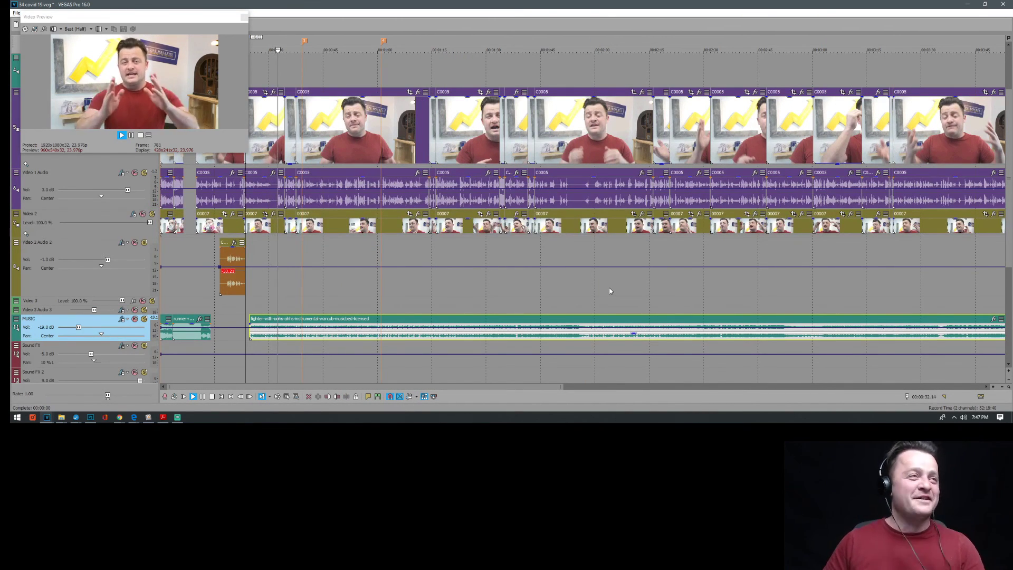
key(space)
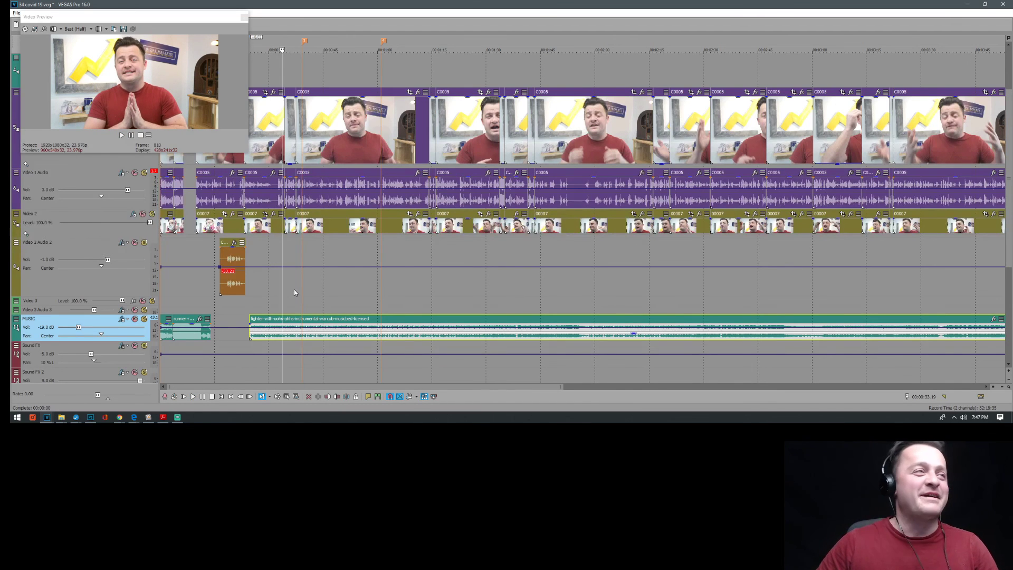
Continue playback from about 00:00:34 to check the level of the Fighter music under the speech
scroll(293, 287, down, 2)
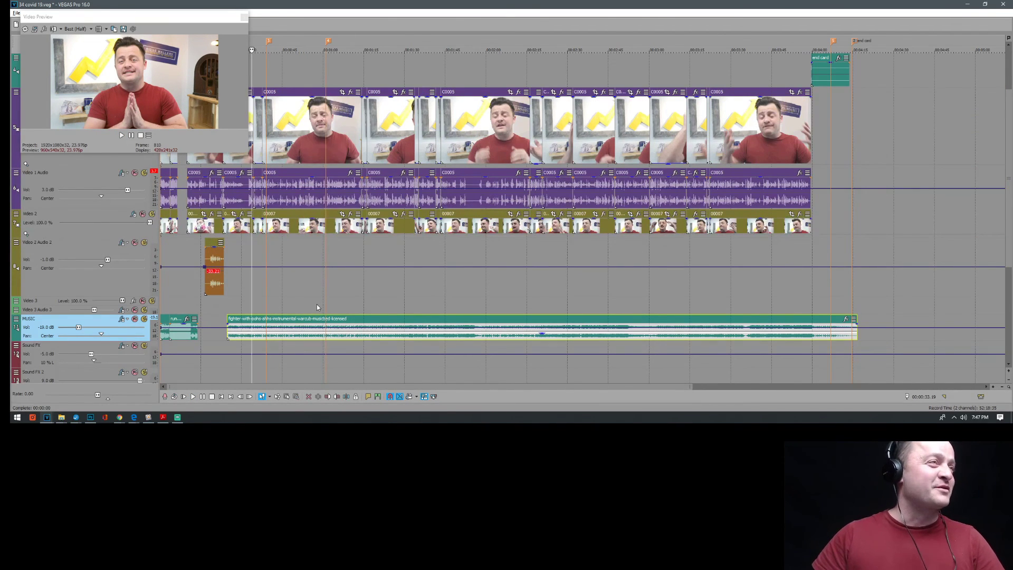
scroll(317, 306, up, 2)
key(space)
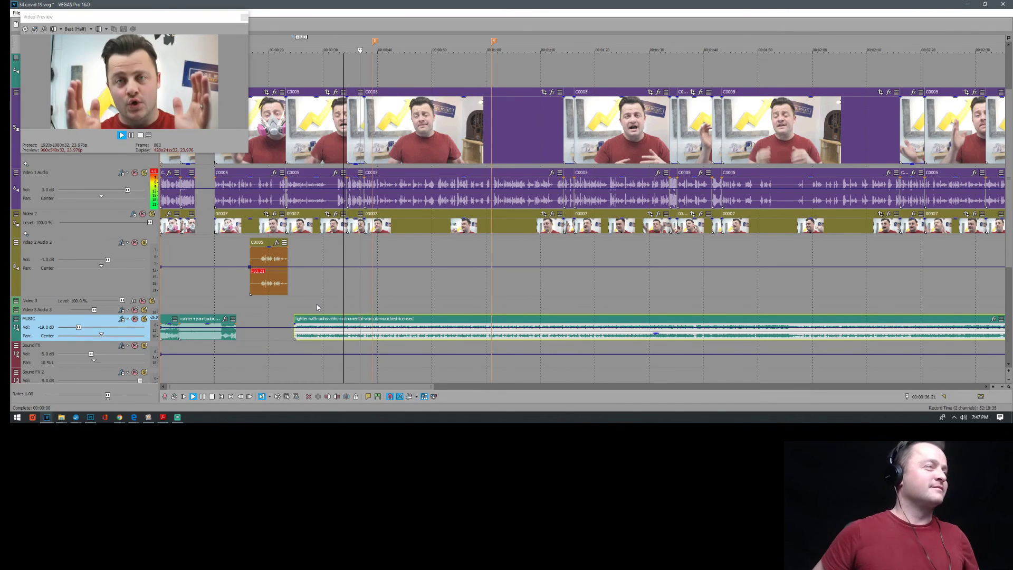
scroll(420, 277, down, 1)
scroll(420, 276, down, 1)
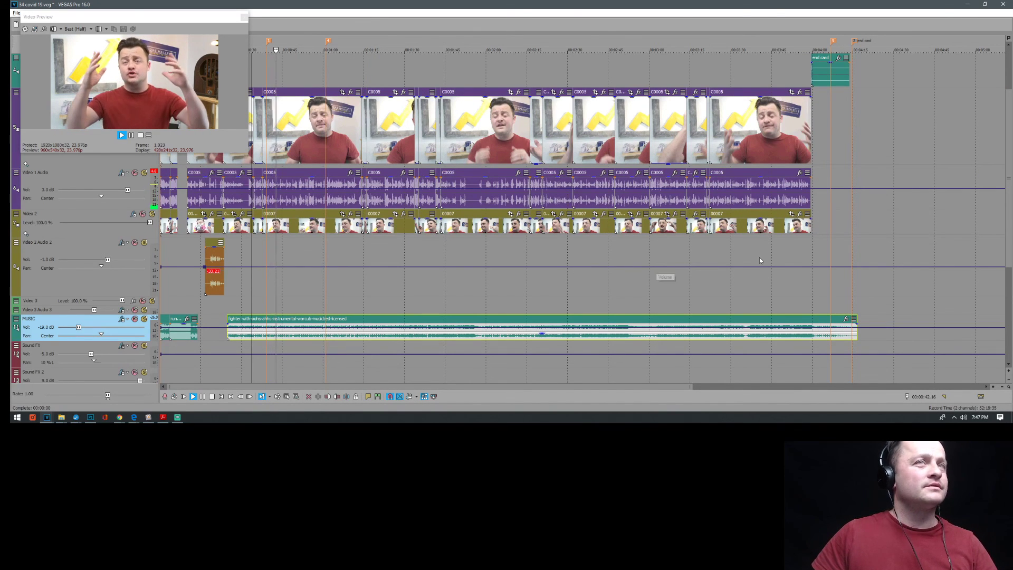
Play the closing section from about 00:03:47 up to the end card to check how the music ends
click(774, 253)
scroll(786, 254, up, 1)
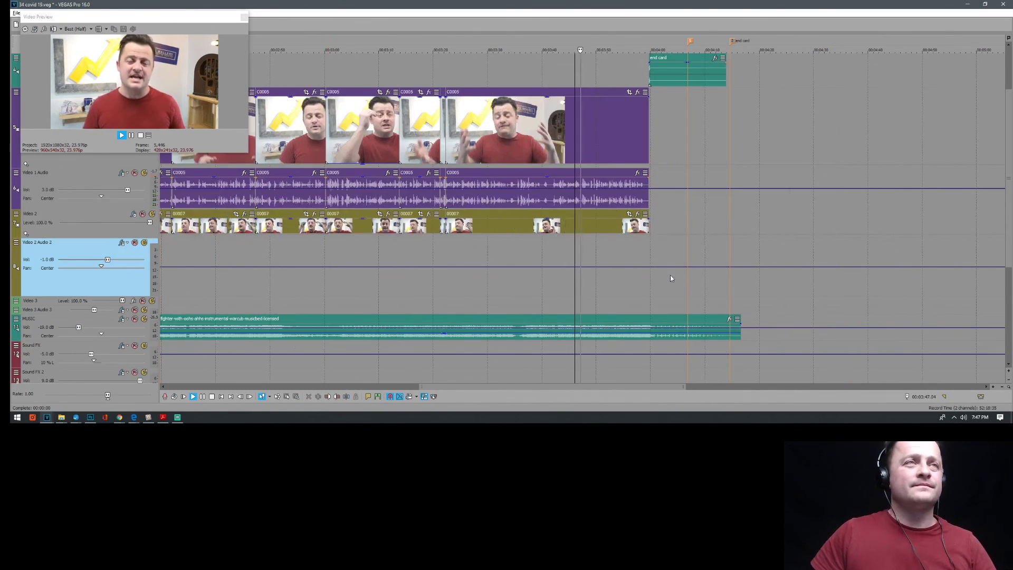
key(Return)
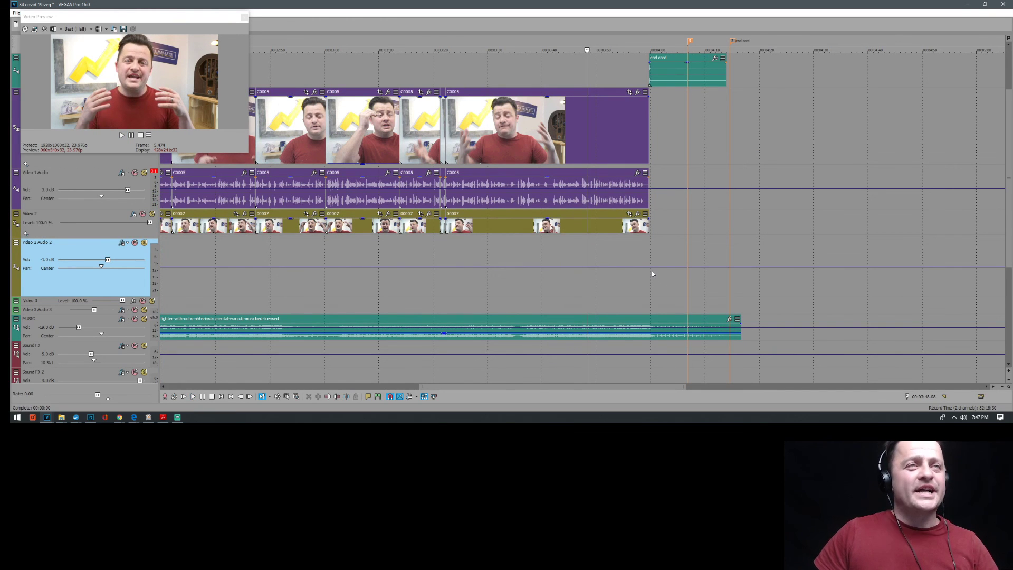
key(Return)
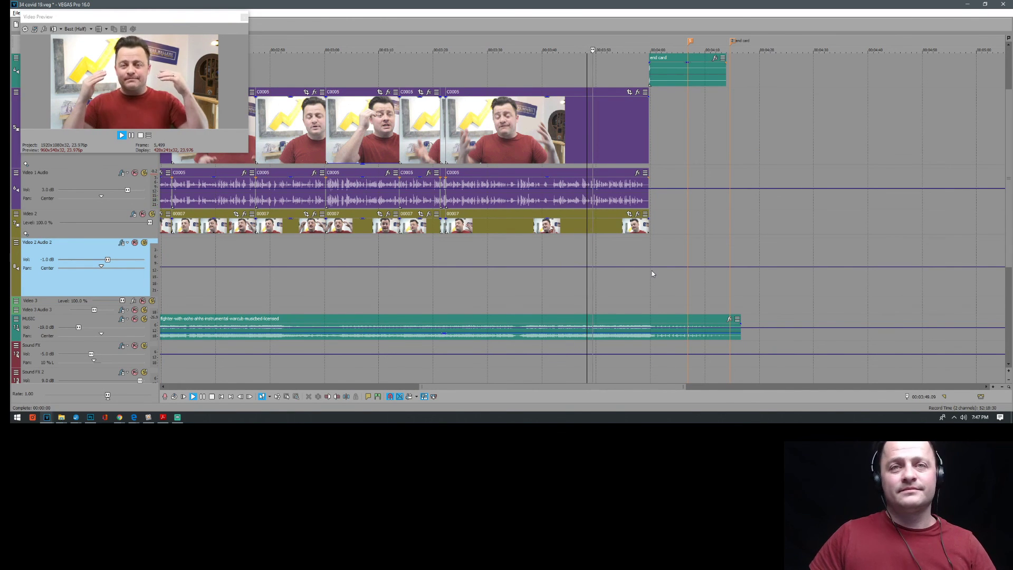
scroll(651, 271, up, 1)
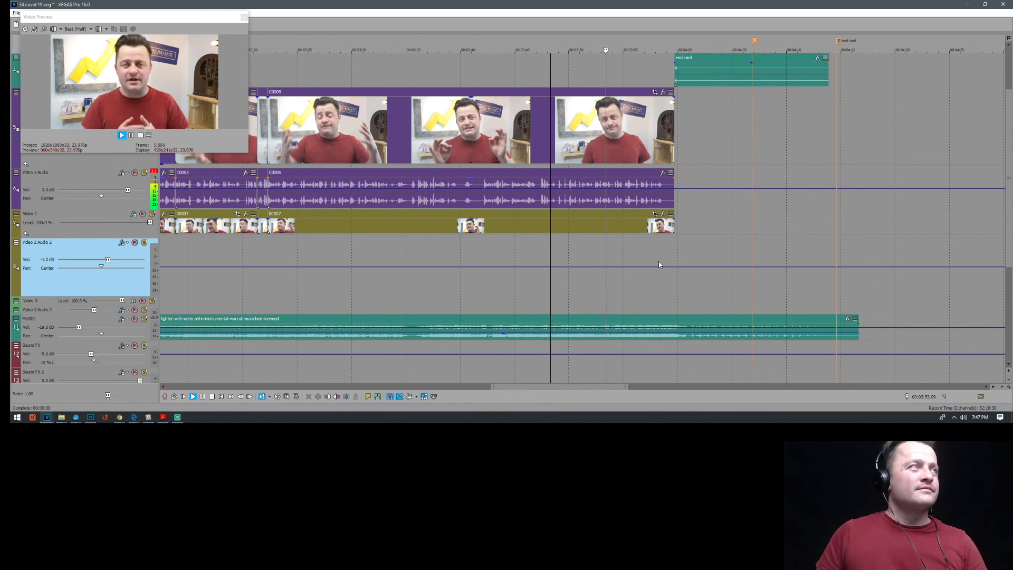
scroll(659, 264, up, 1)
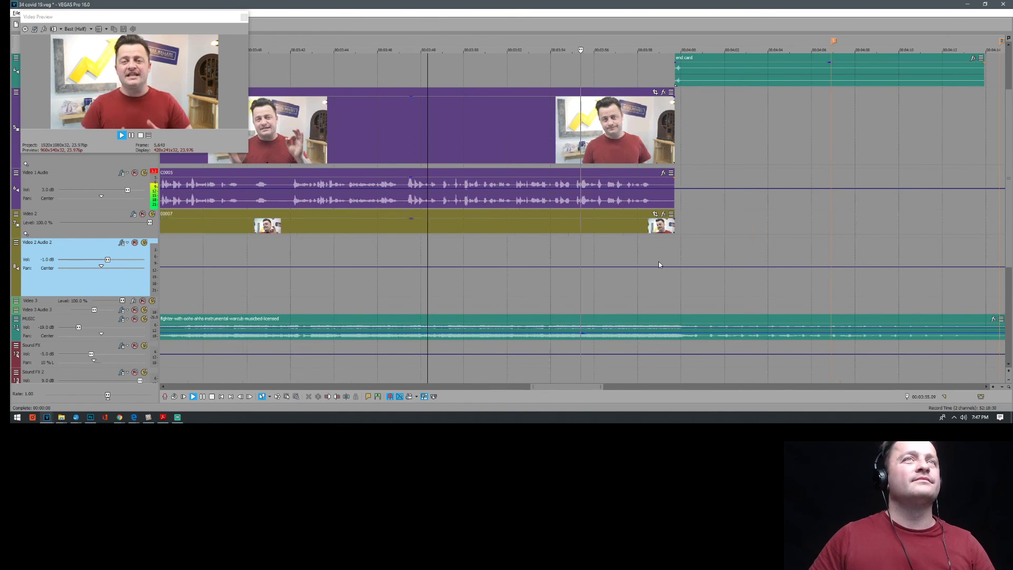
scroll(658, 264, down, 1)
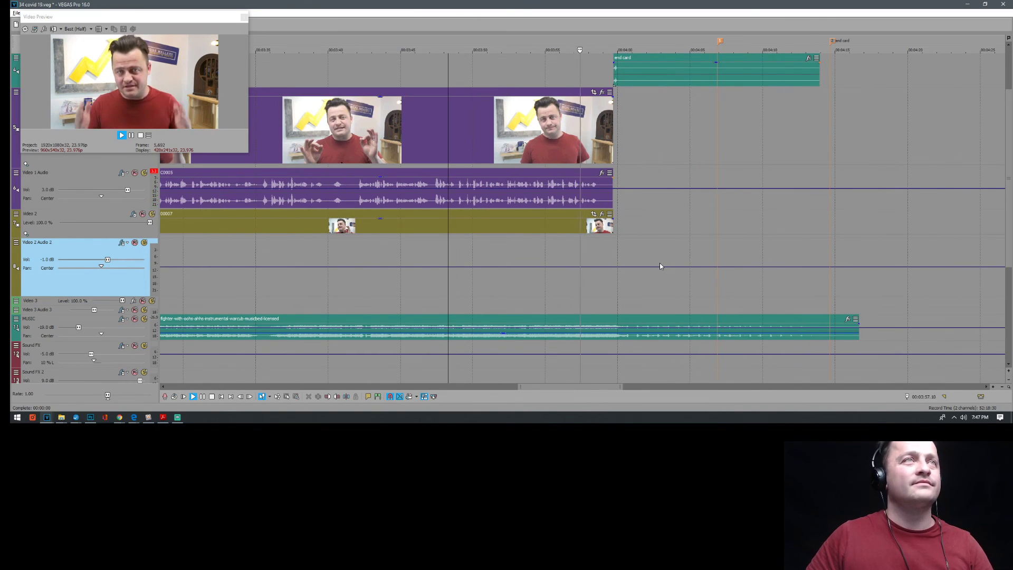
scroll(659, 266, up, 1)
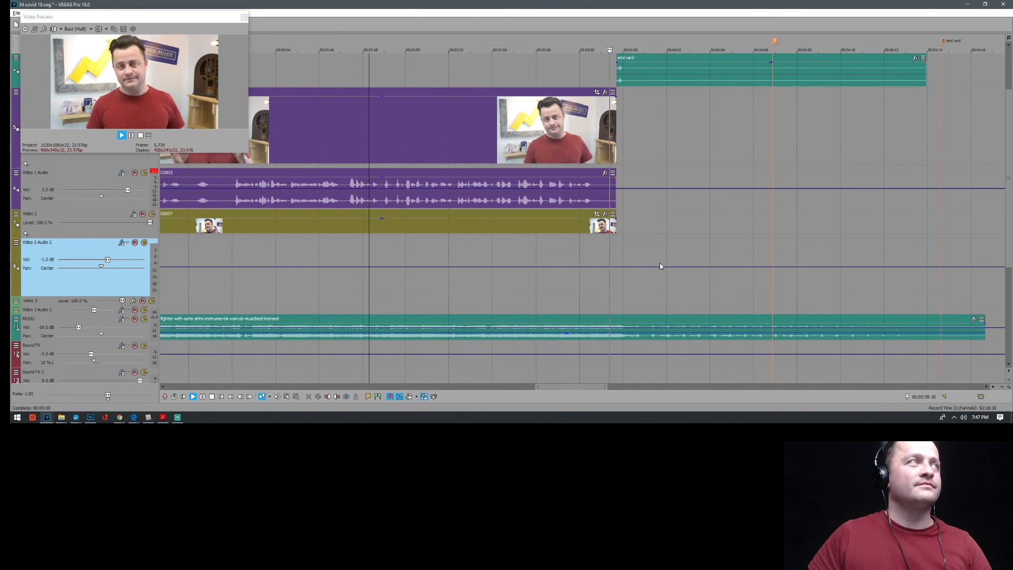
Trim about one second off the end of the last talking-head clip, bring the end card up against it, and play the transition
key(Return)
drag(616, 126, 593, 127)
drag(669, 72, 644, 79)
click(552, 80)
key(space)
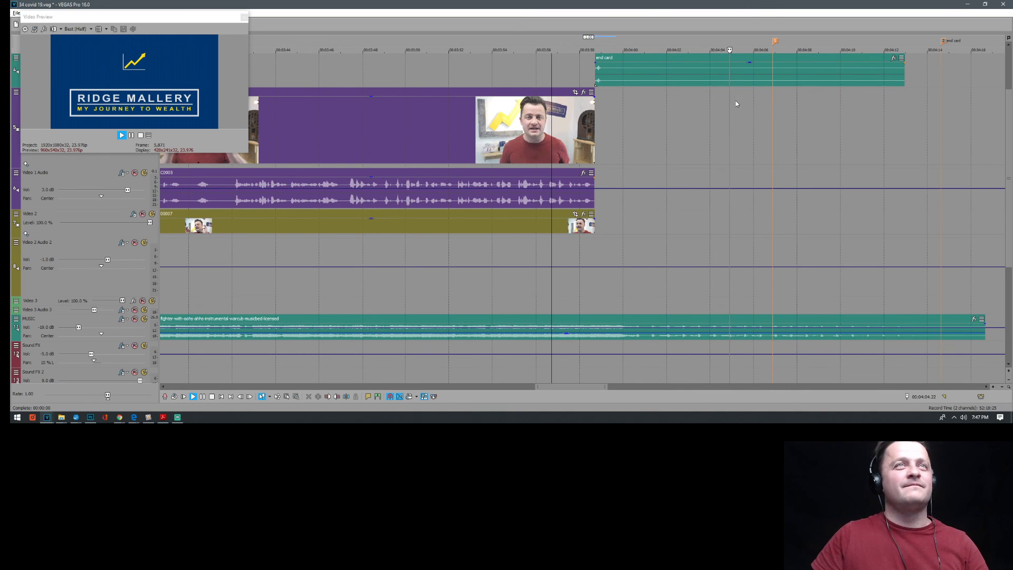
Split the end card and the Fighter music at 00:04:05.22 and delete both pieces after the cut
key(Return)
key(s)
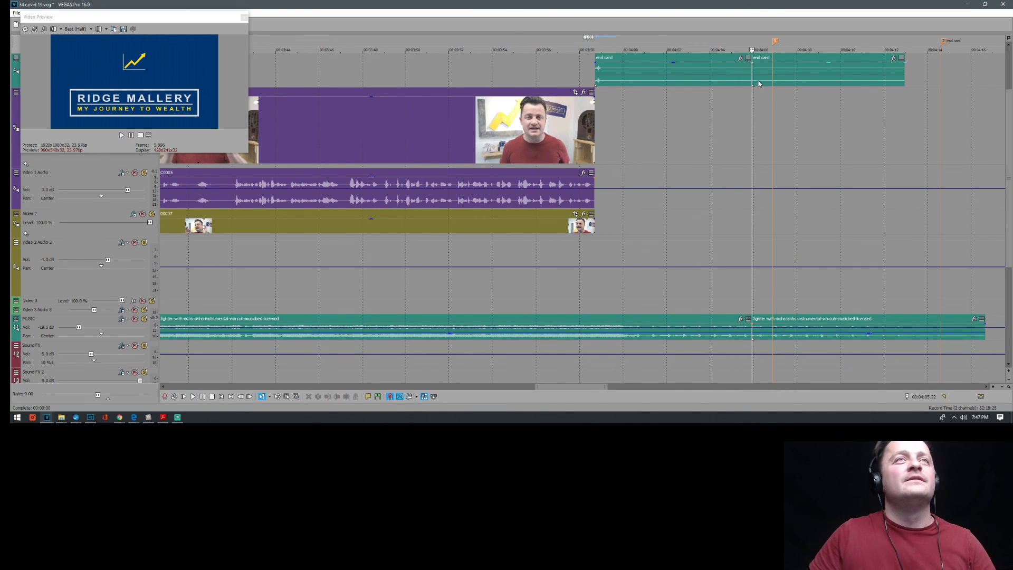
click(773, 322)
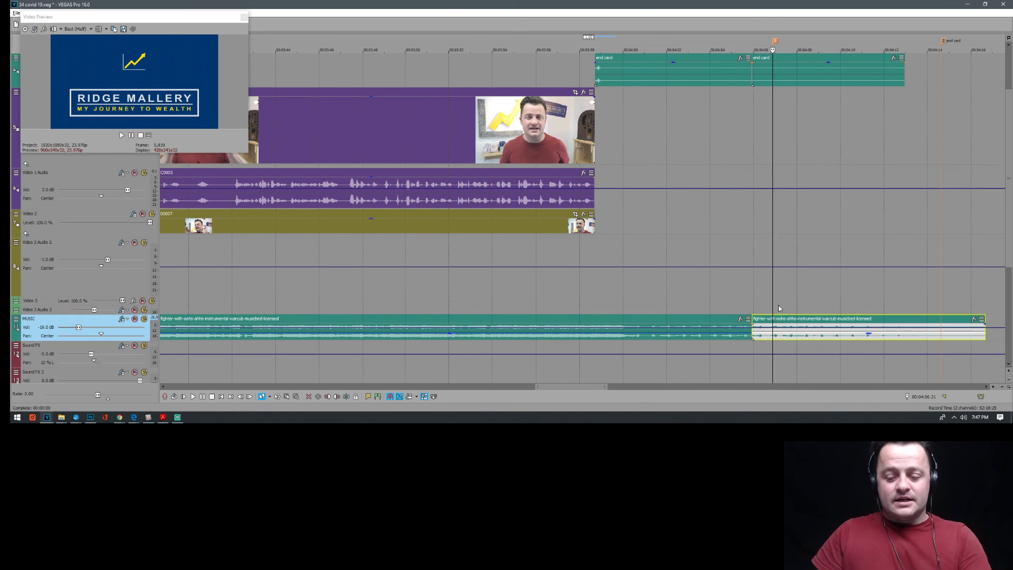
key(Delete)
click(788, 68)
key(Delete)
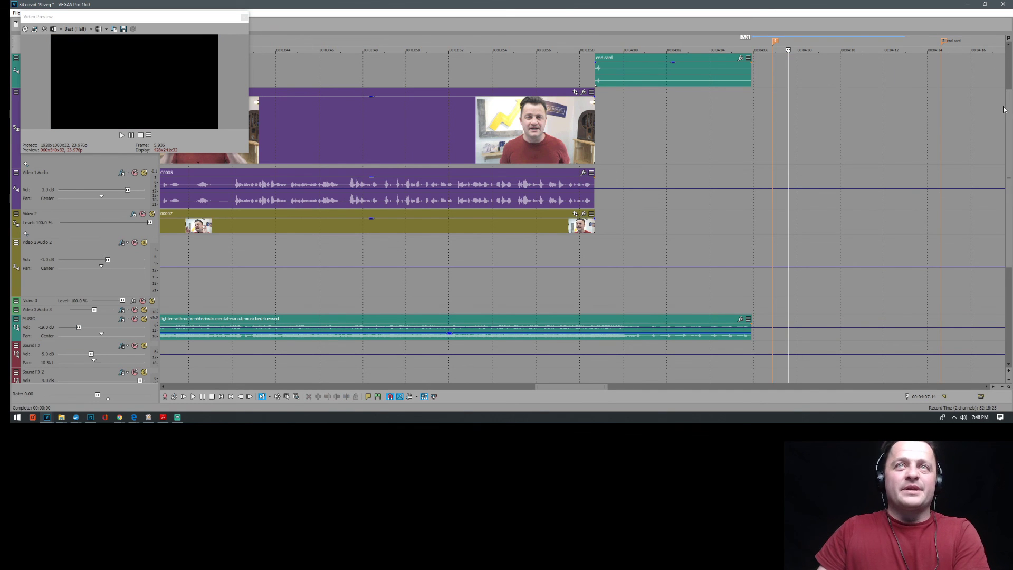
Move the timeline marker just past the end card back to the end of the end card
scroll(1005, 110, up, 3)
scroll(577, 68, down, 3)
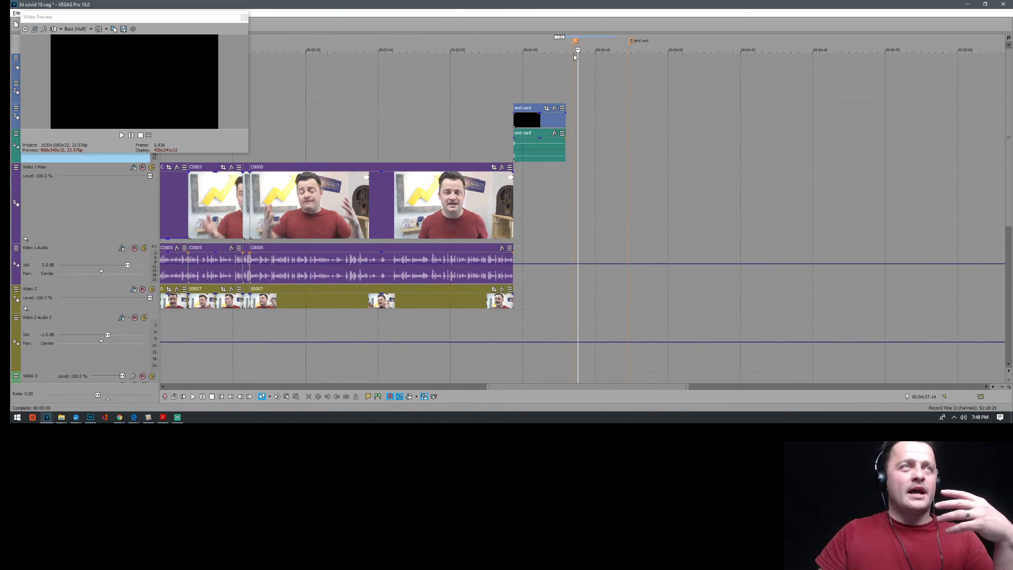
drag(575, 41, 568, 46)
scroll(616, 167, down, 2)
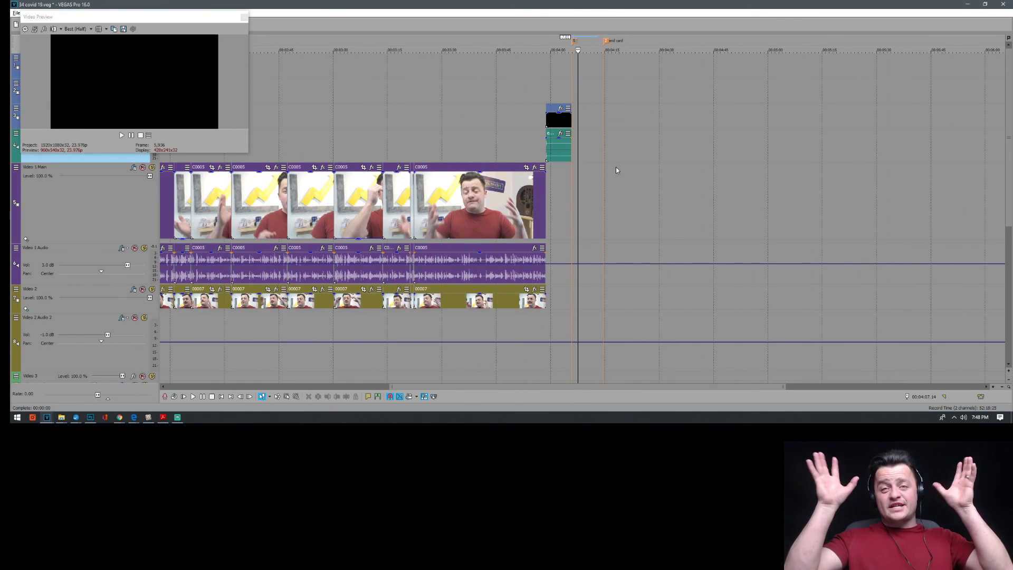
scroll(607, 179, down, 3)
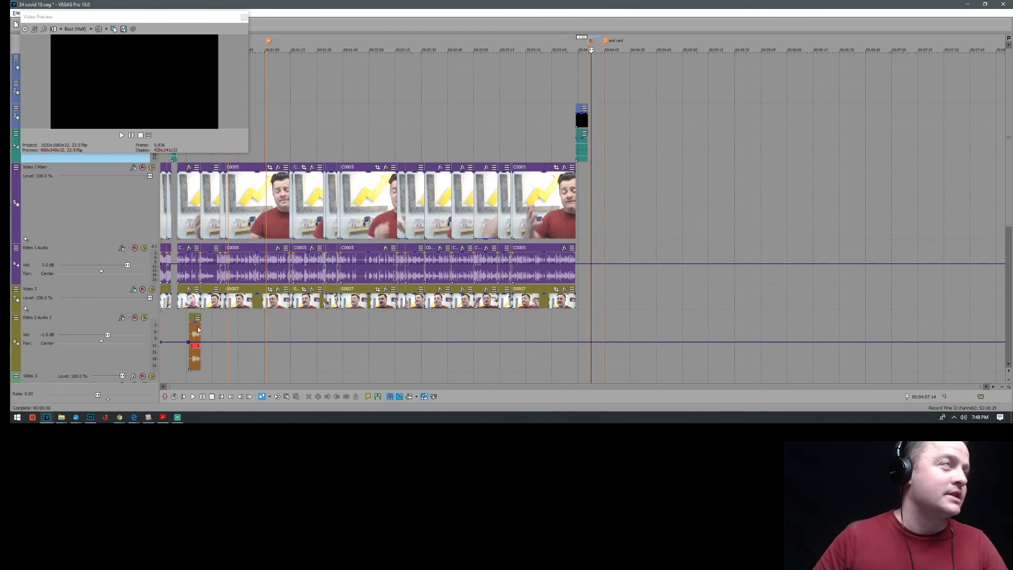
Return the playhead to the start of the project and look over the full timeline
click(177, 323)
scroll(177, 323, up, 3)
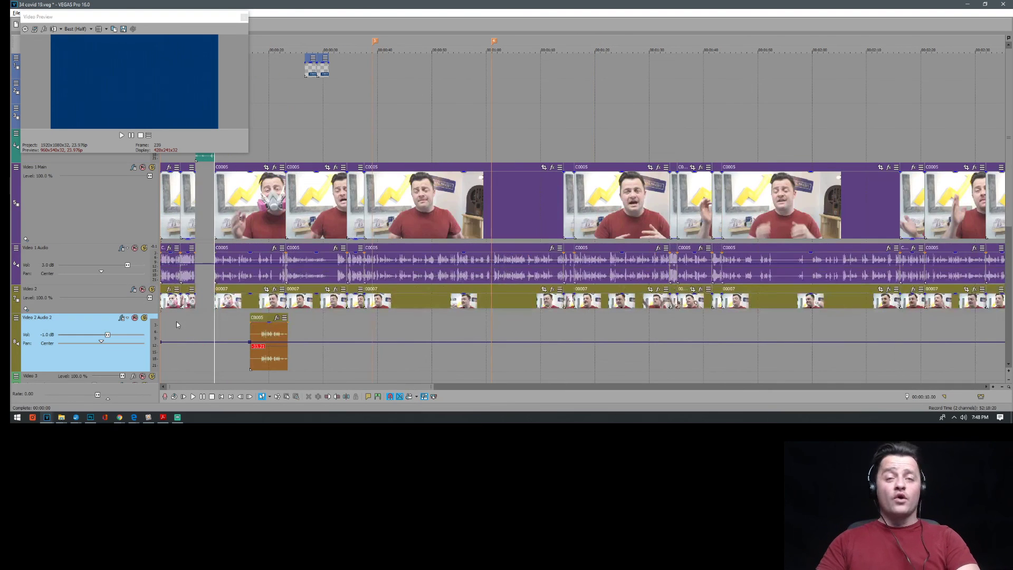
scroll(179, 324, down, 4)
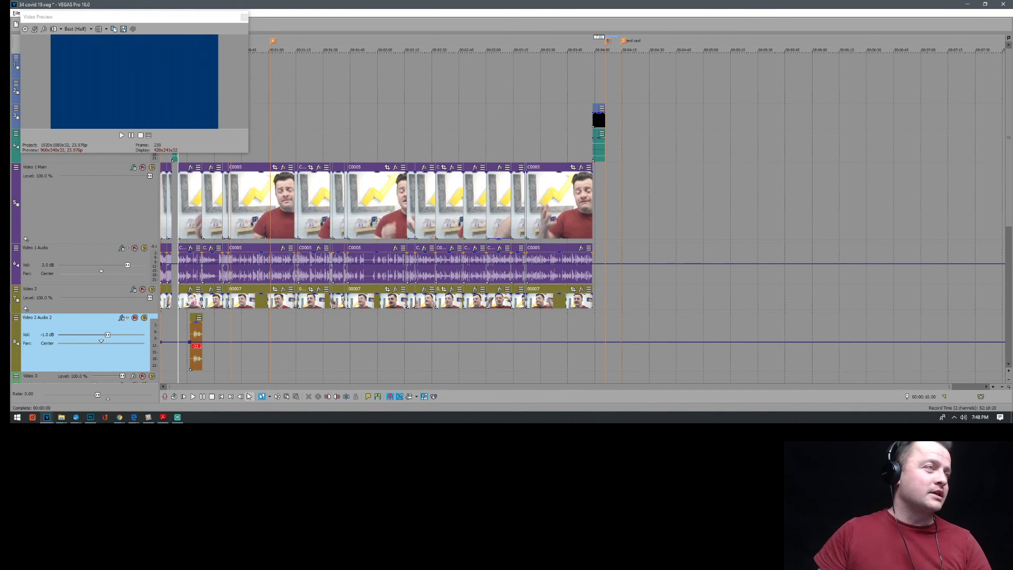
click(222, 397)
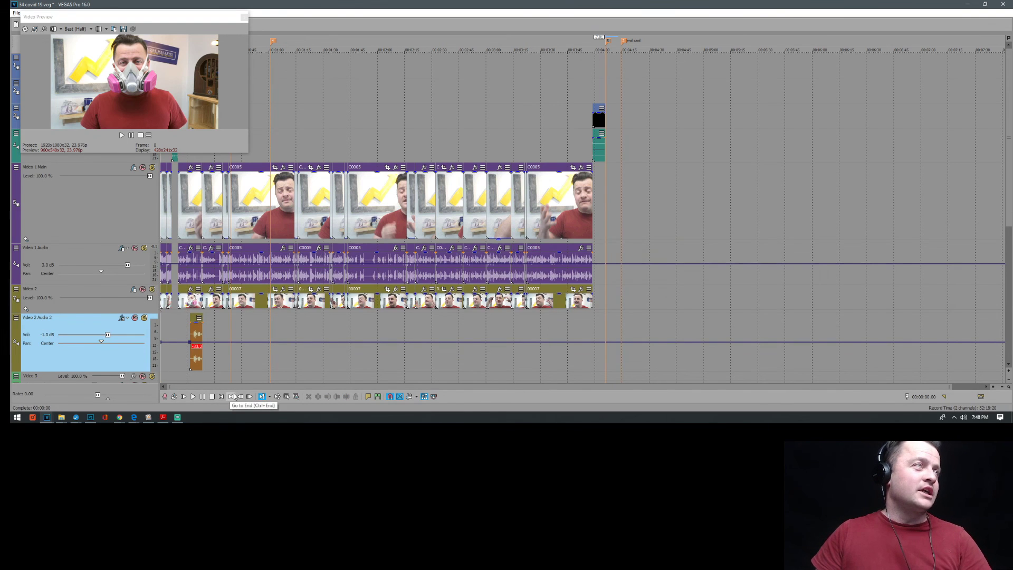
scroll(234, 397, up, 4)
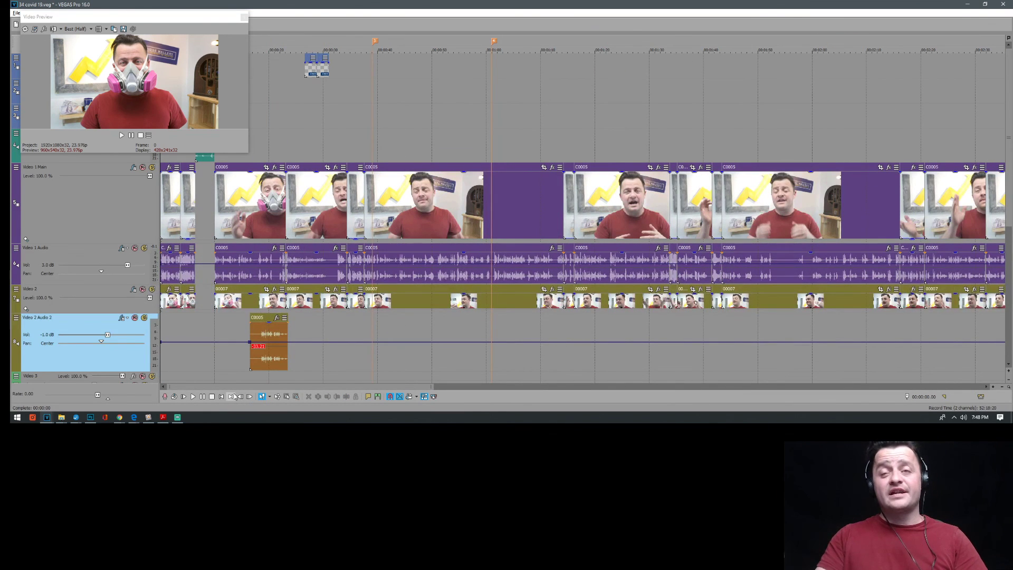
scroll(380, 346, down, 6)
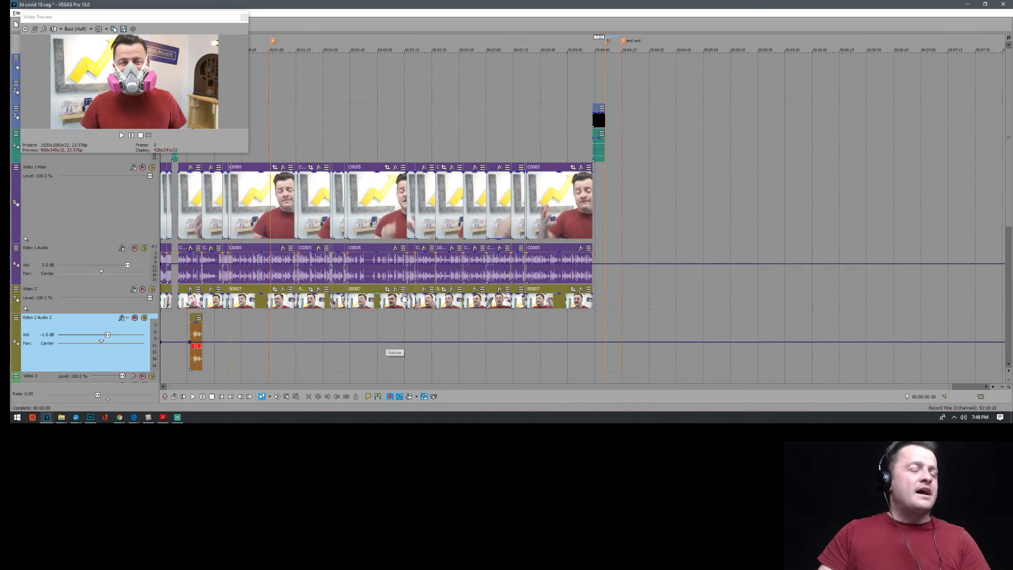
scroll(417, 296, up, 5)
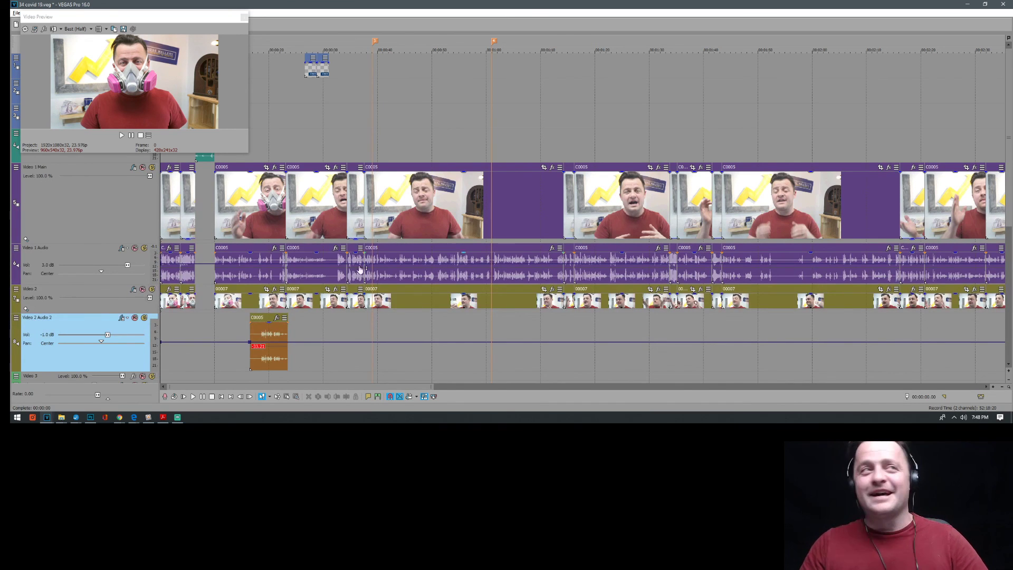
Play the opening respirator-mask clips from the start into the intro to check the cut, stopping at about 00:00:08
key(space)
click(167, 163)
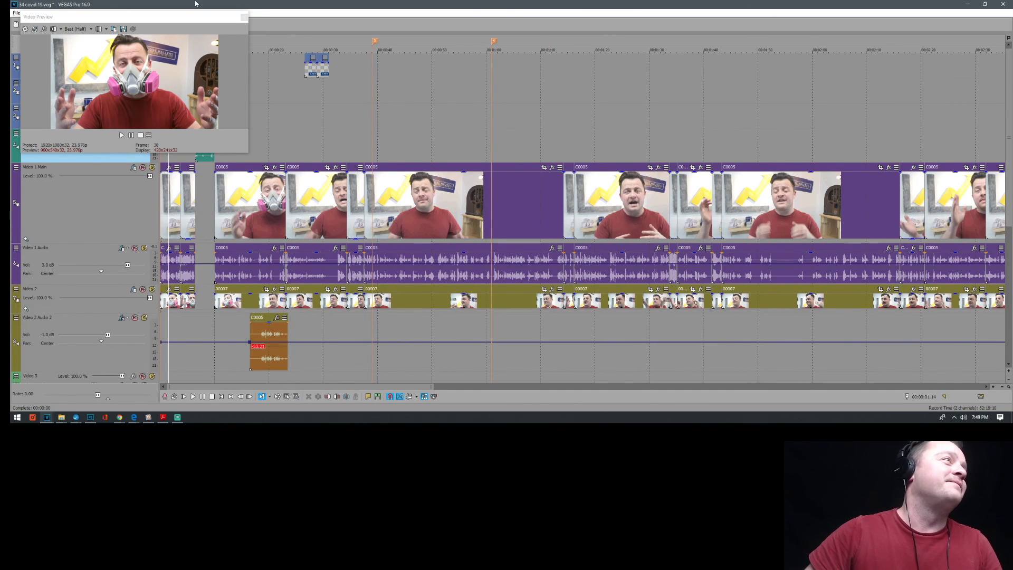
mouse_move(182, 23)
mouse_down()
mouse_move(194, 12)
mouse_move(179, 19)
mouse_up()
click(163, 159)
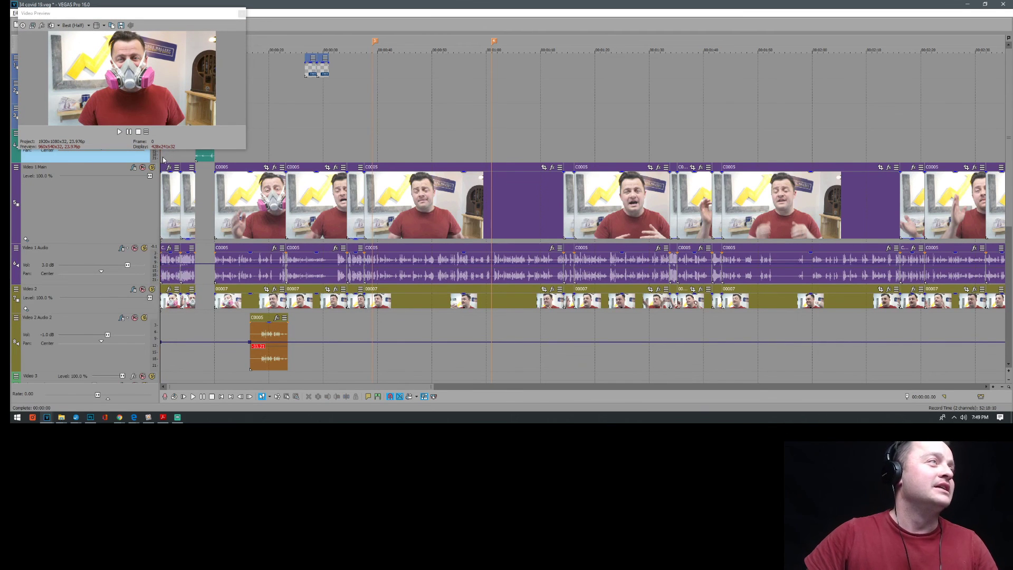
scroll(194, 166, up, 4)
scroll(246, 168, down, 4)
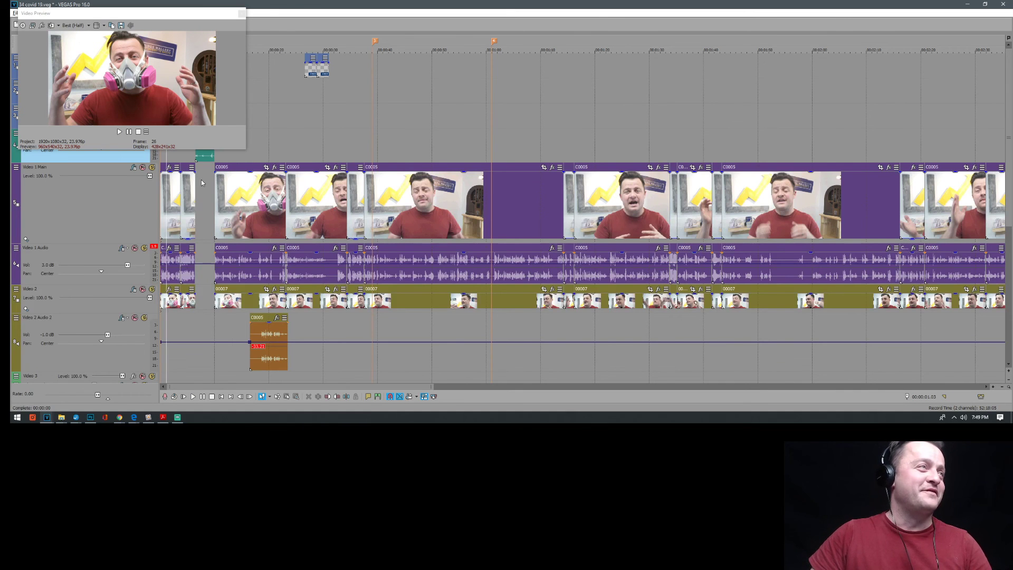
scroll(200, 178, up, 3)
key(space)
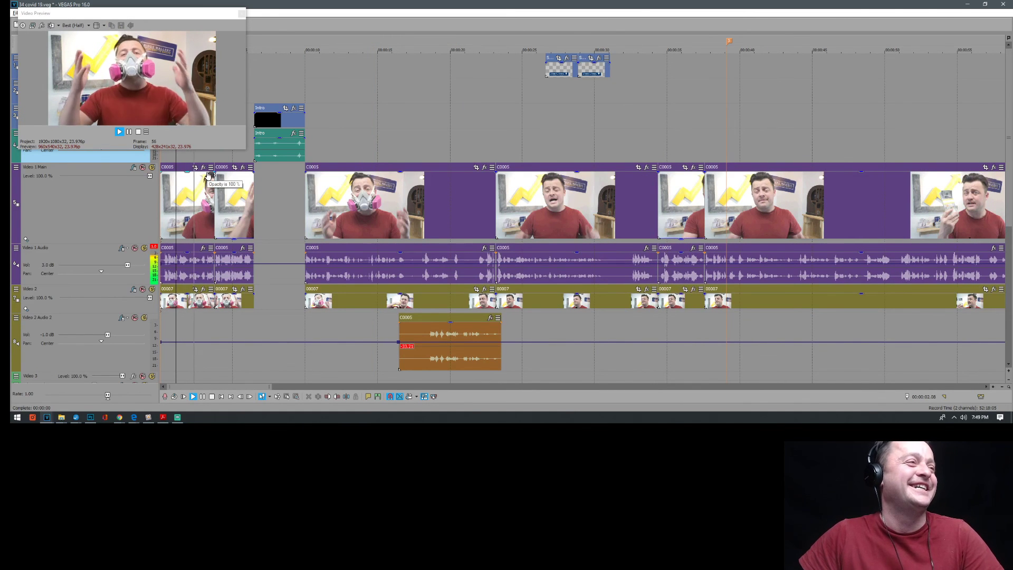
scroll(302, 174, up, 2)
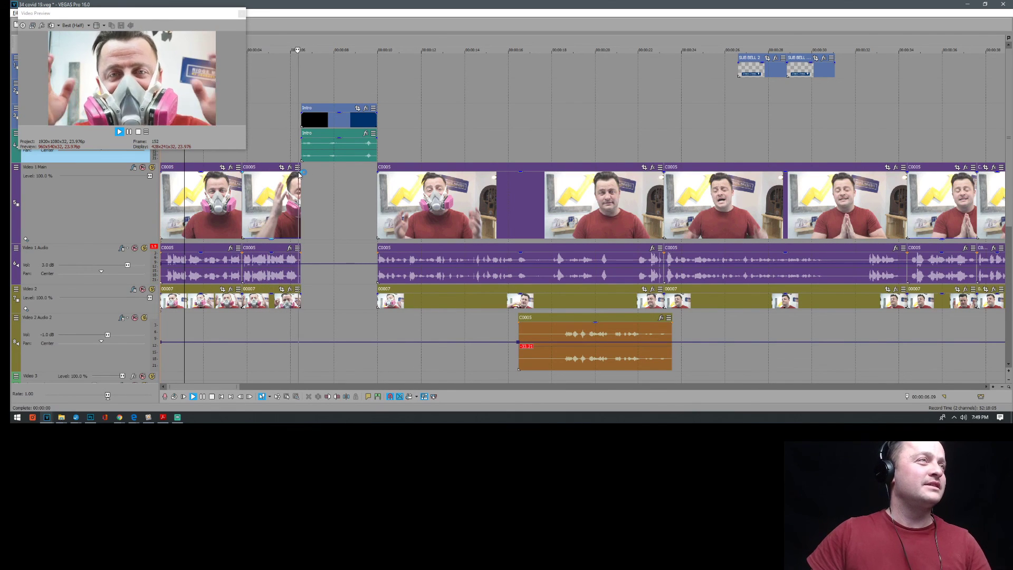
key(Return)
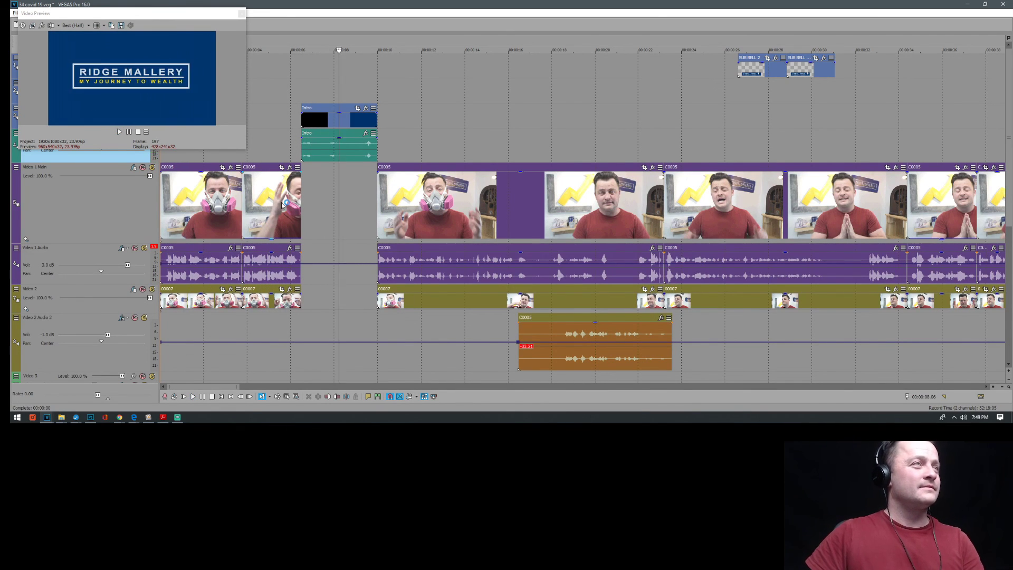
Trim about two frames off the end of the last mask clip before the intro and bring the intro up against it
click(283, 205)
scroll(321, 198, up, 8)
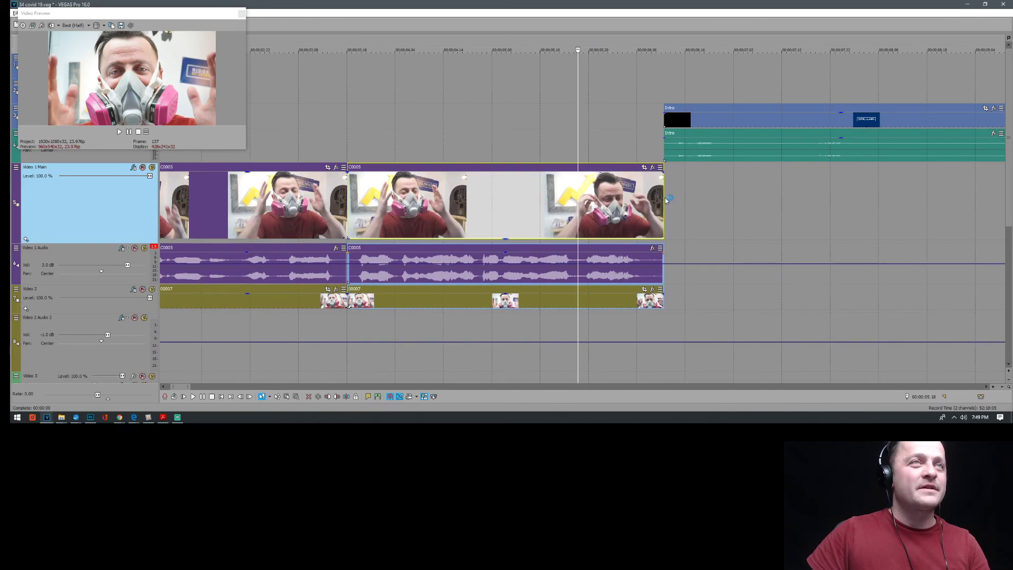
drag(663, 199, 643, 196)
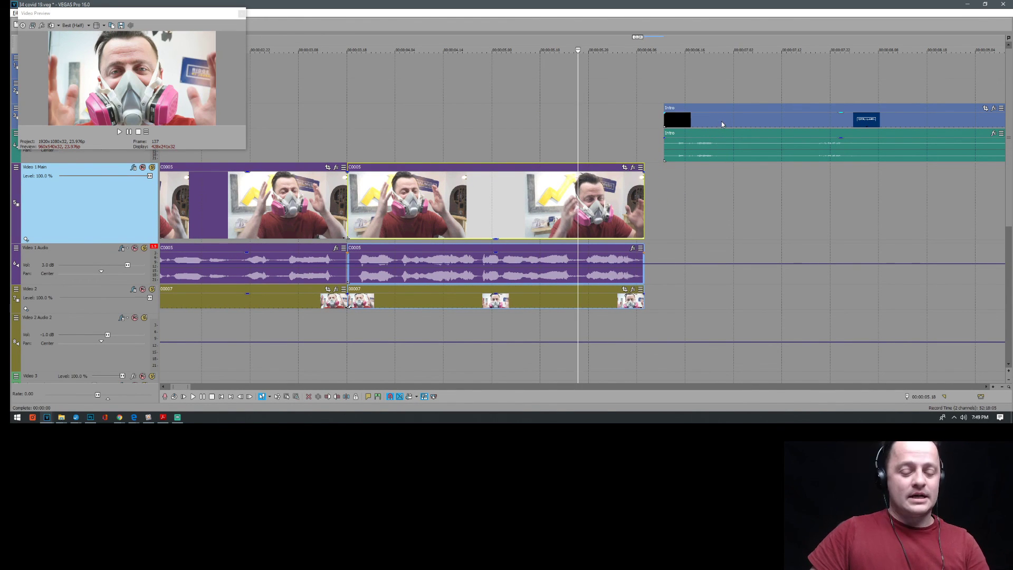
drag(721, 122, 709, 121)
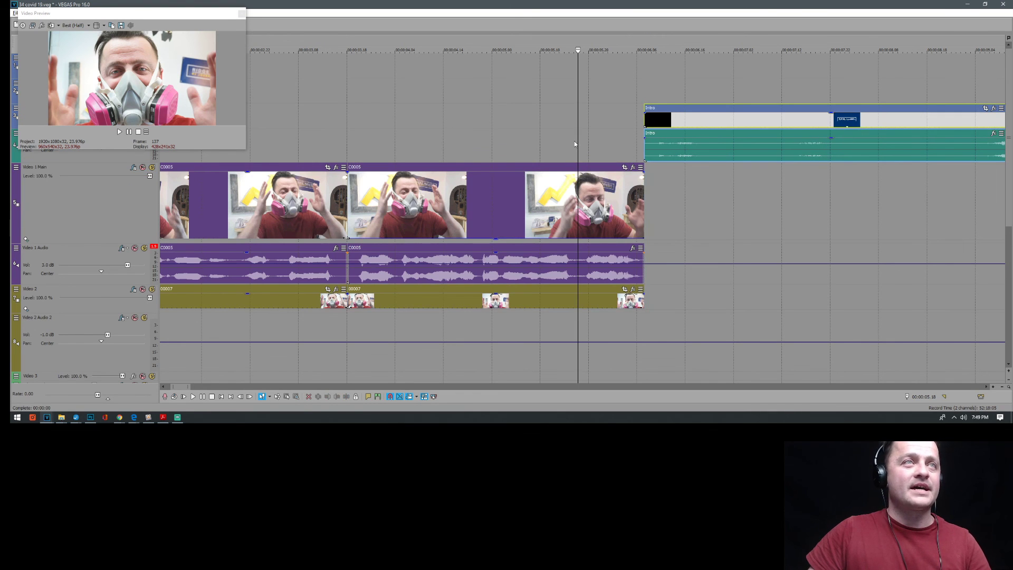
Play from just before the intro to about 00:00:18 to check the tightened cut and the clip that follows
click(554, 141)
scroll(536, 185, down, 3)
key(space)
key(space)
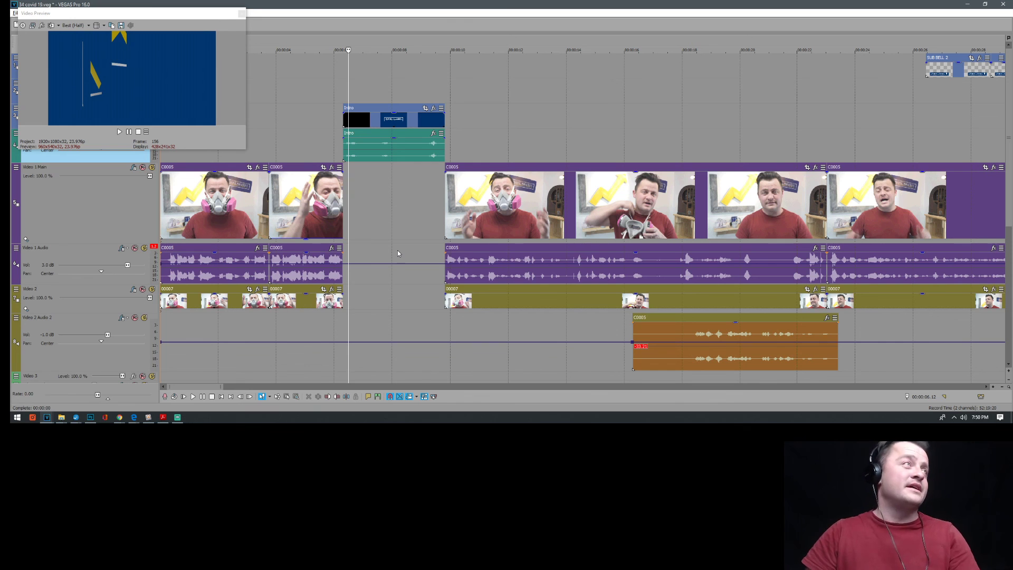
key(space)
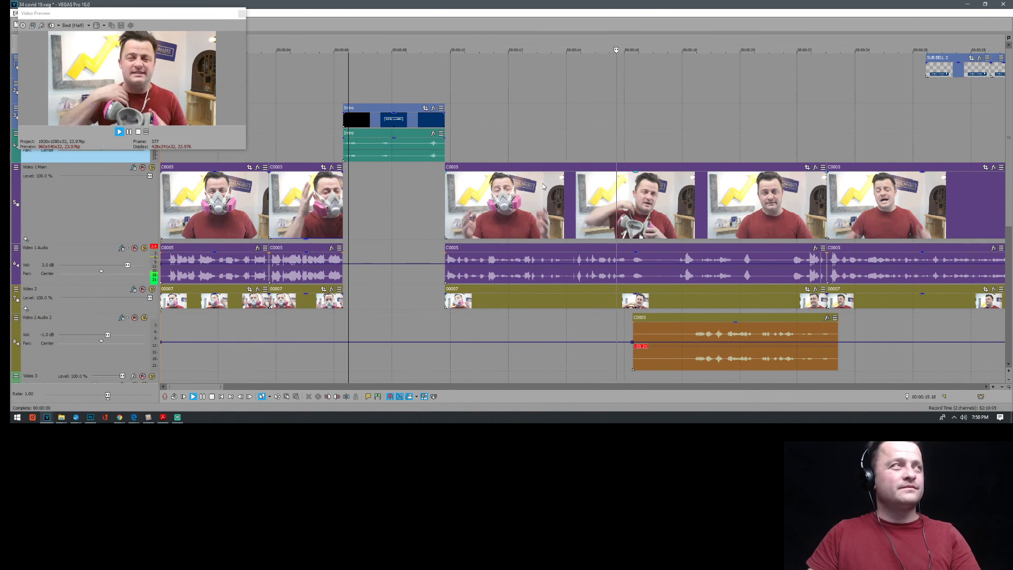
scroll(544, 185, down, 5)
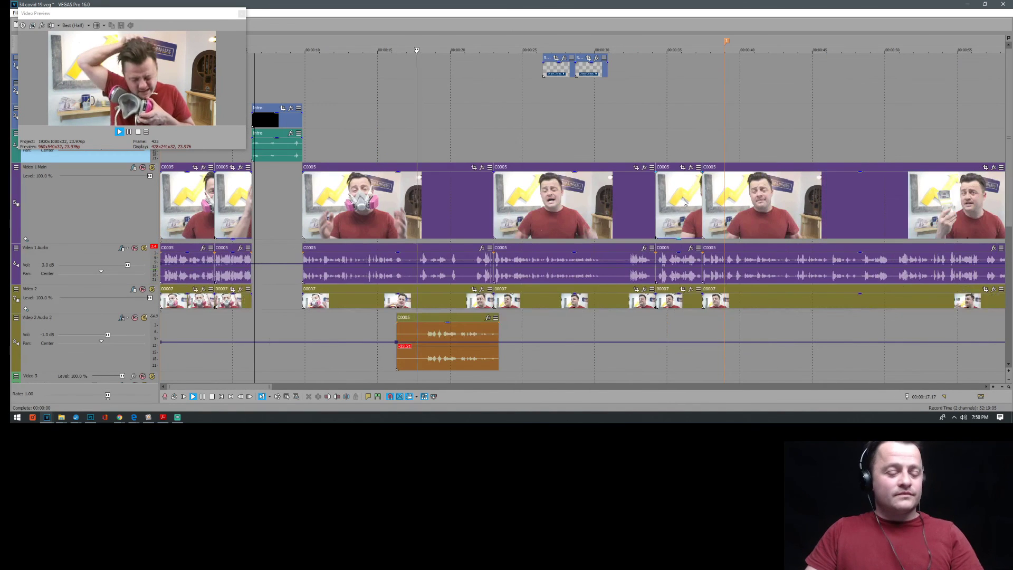
key(Return)
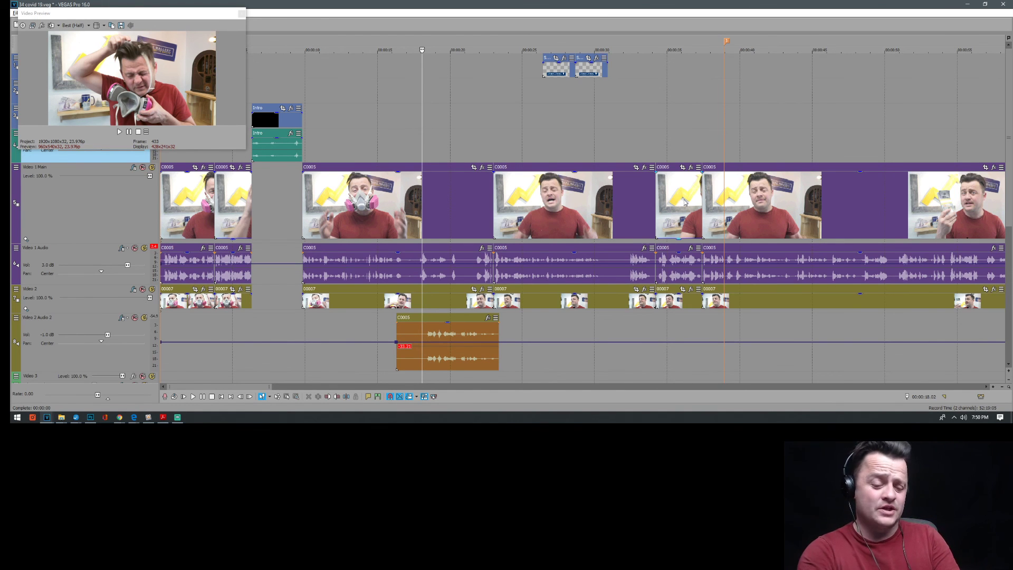
Review the main section at 1.50 playback speed from about 00:00:18 to 00:01:09
key(Return)
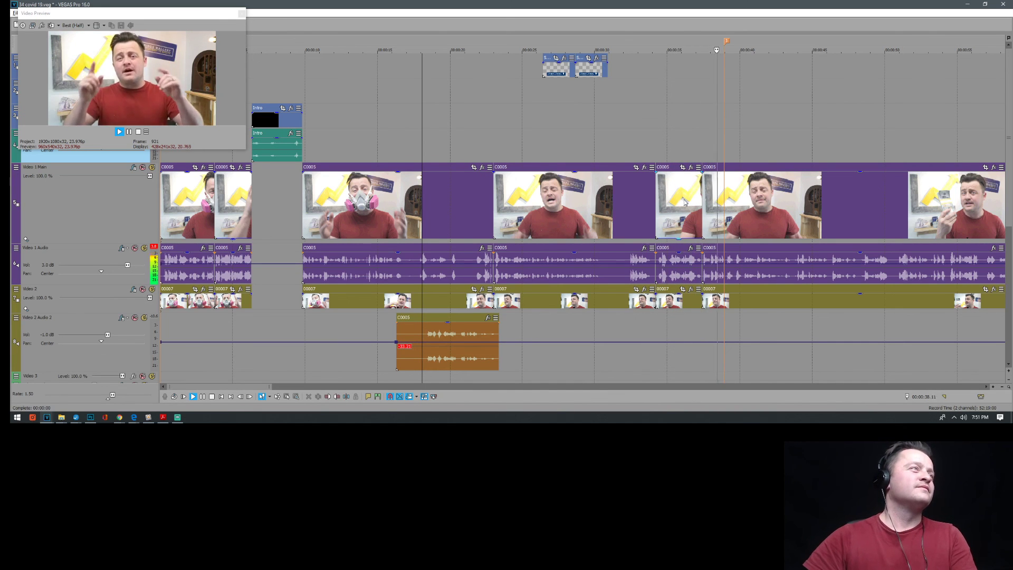
scroll(716, 143, down, 1)
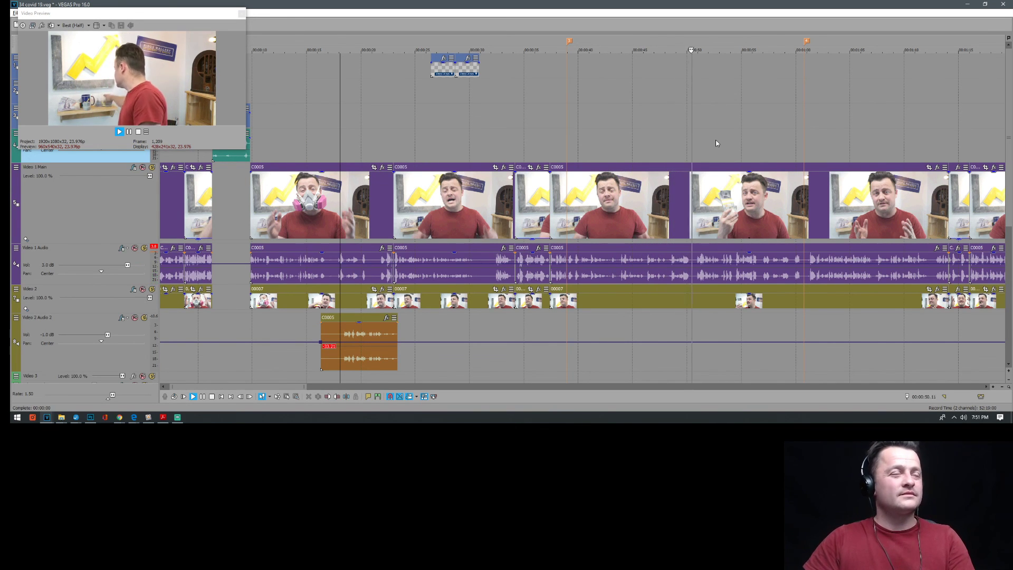
scroll(725, 142, down, 2)
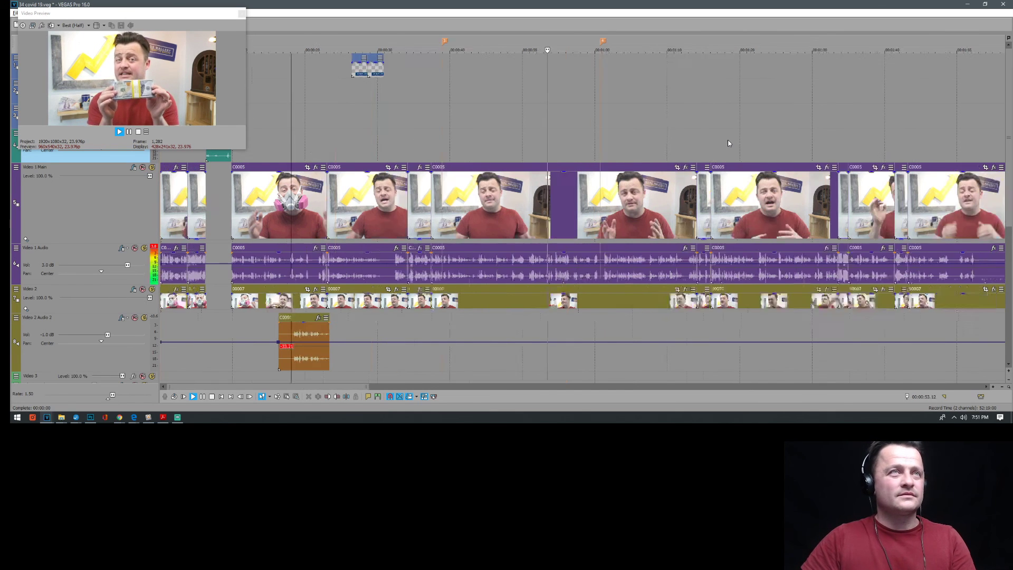
scroll(728, 143, down, 1)
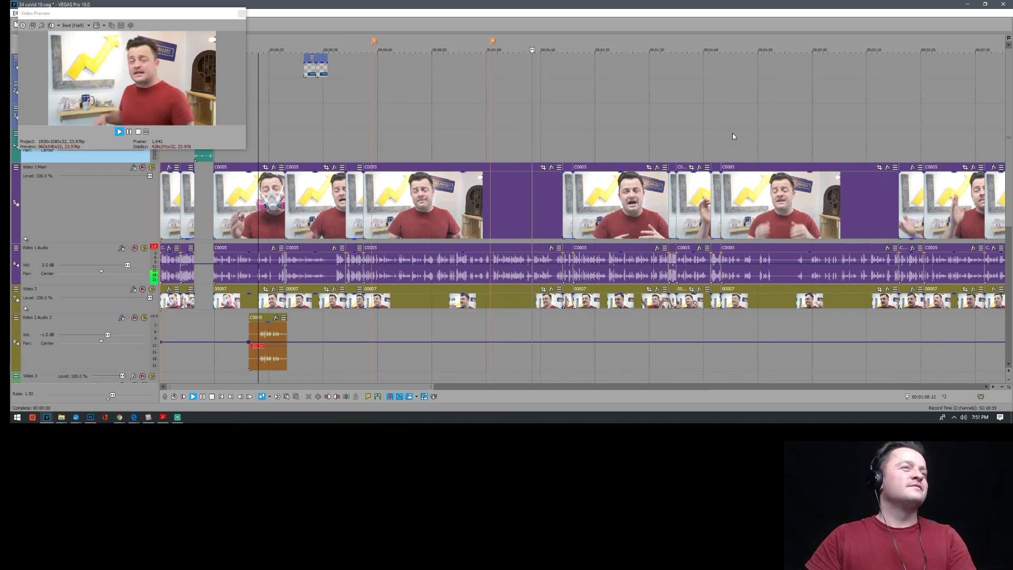
key(k)
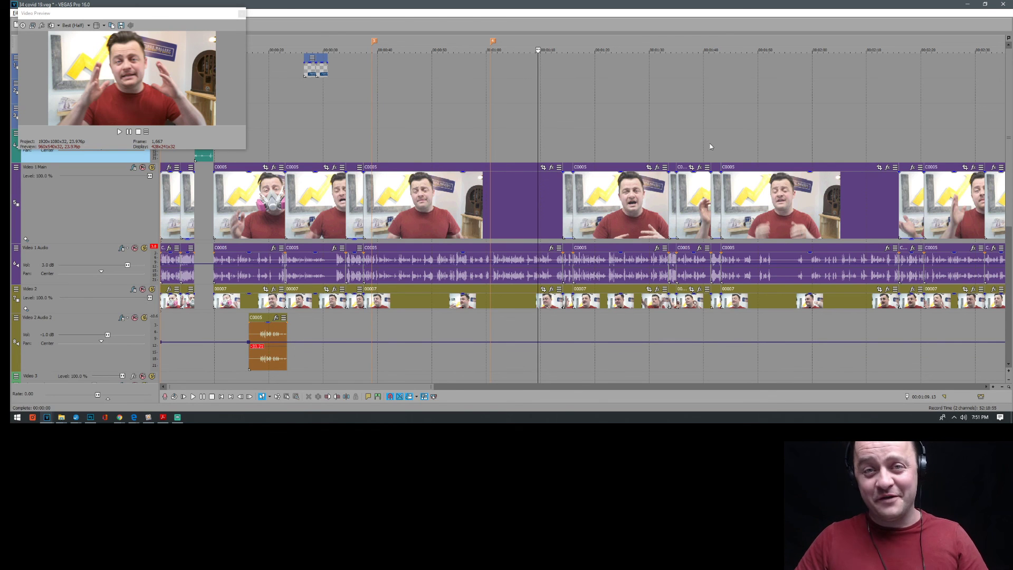
Continue reviewing at normal speed from about 00:01:09 and stop at 00:01:23.04
key(l)
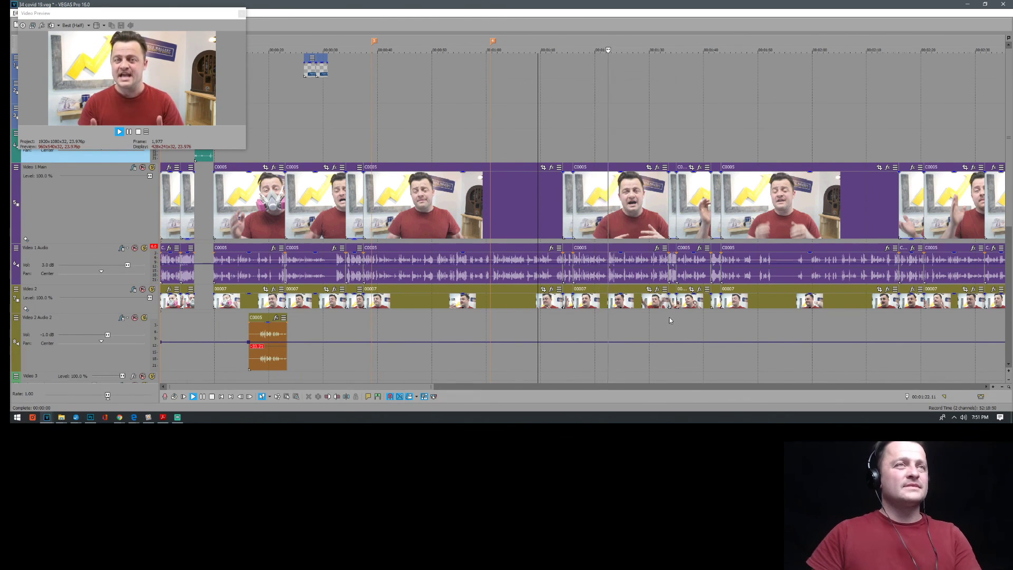
scroll(669, 317, down, 5)
key(Return)
scroll(523, 319, up, 3)
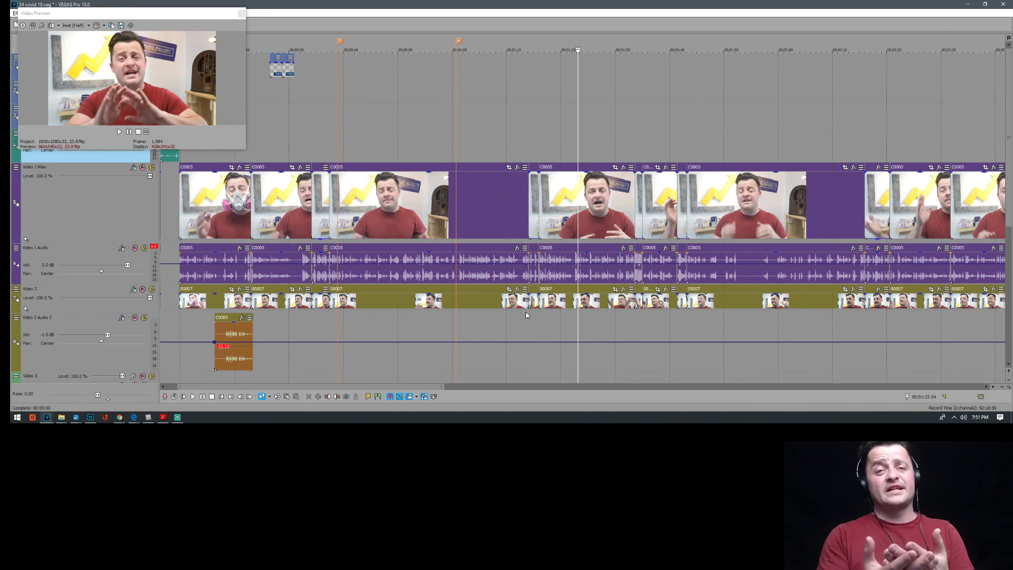
Open Soundly and search its sound library for "door slam"
click(16, 420)
text(sou)
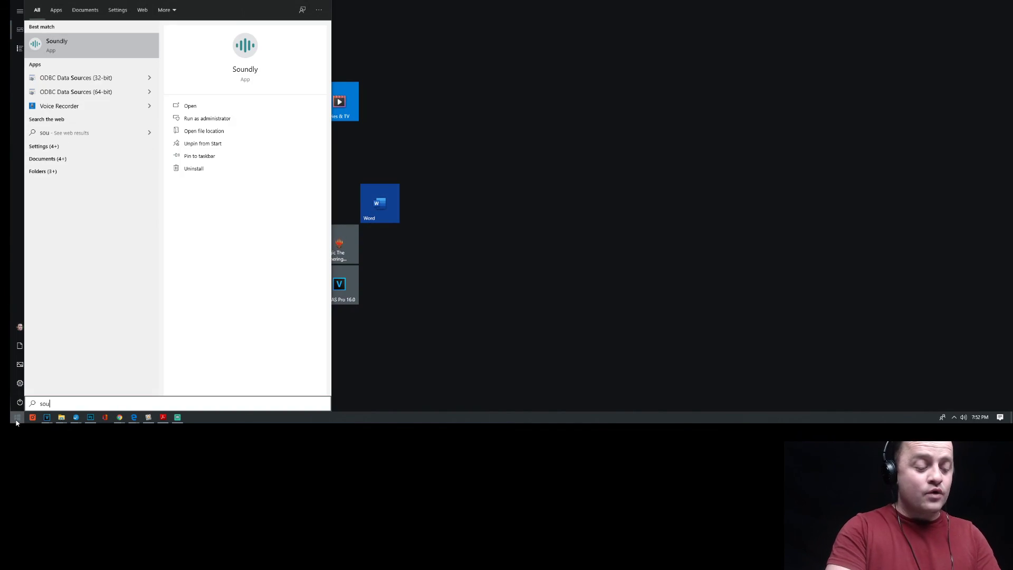
key(BackSpace)
key(BackSpace)
key(BackSpace)
click(16, 420)
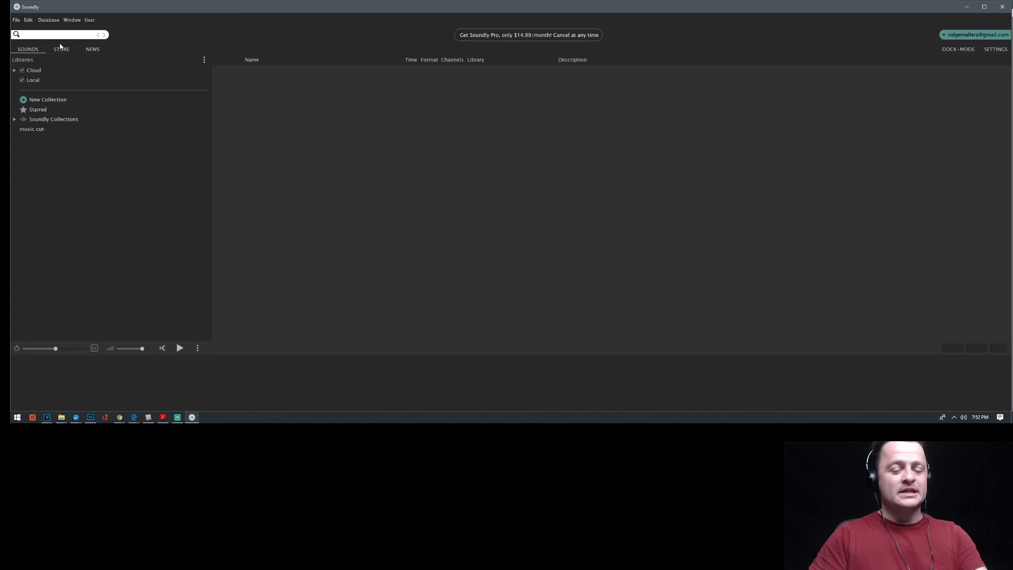
text(door)
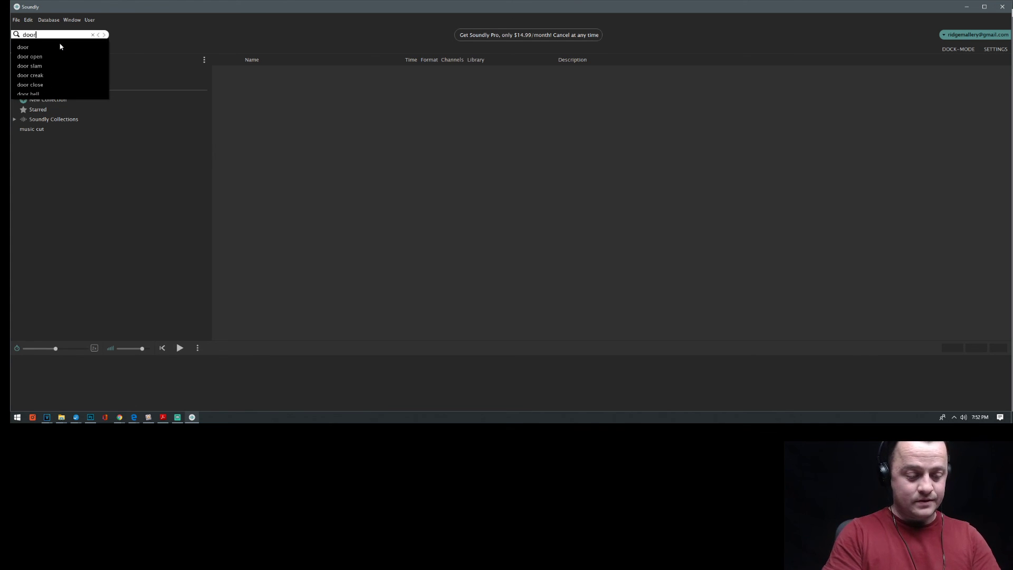
text( slam)
key(Return)
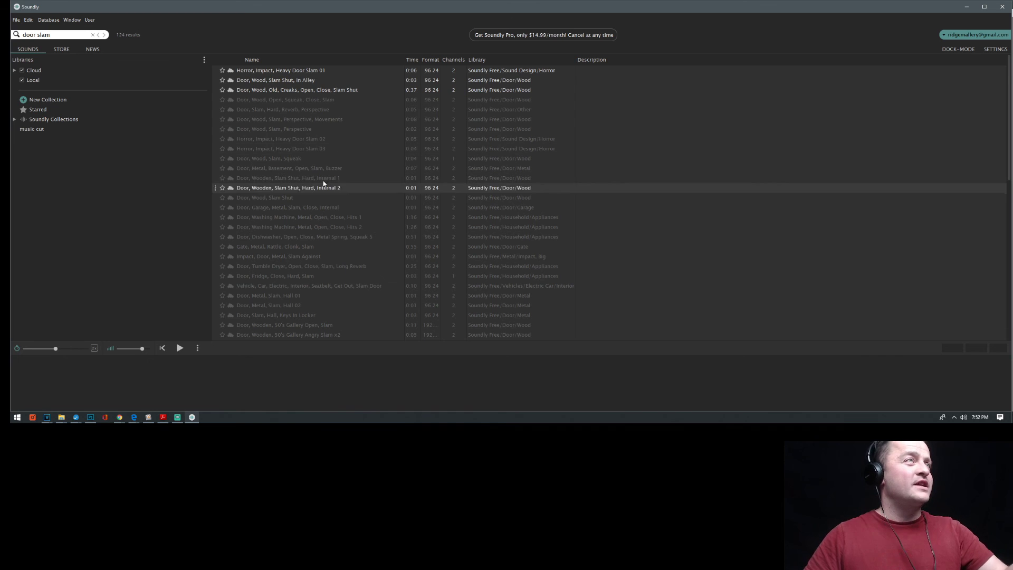
Audition the "Door, Wood, Slam Shut, In Alley" sound and examine the Sound FX tracks in the VEGAS Pro timeline
click(326, 84)
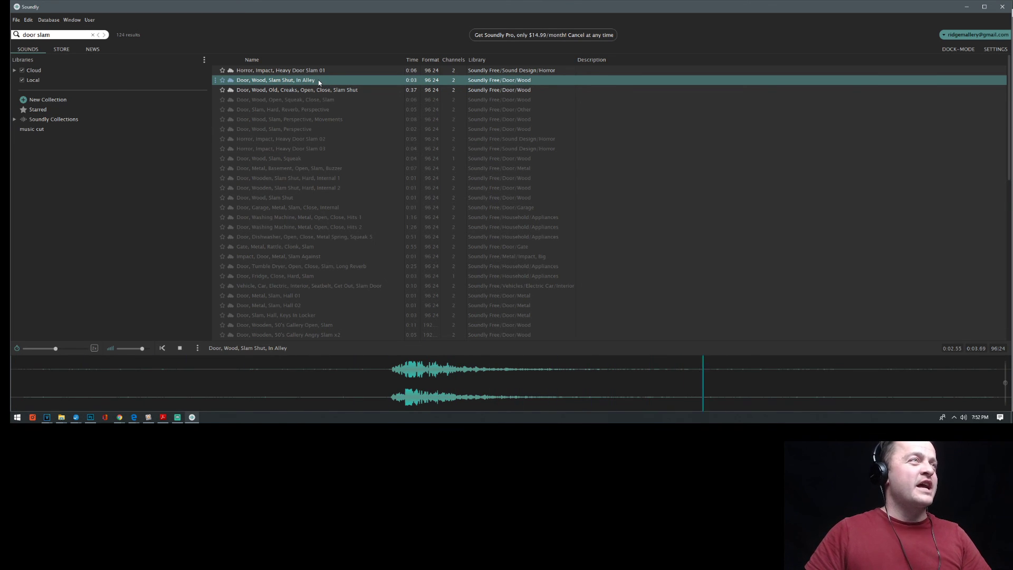
drag(312, 84, 581, 361)
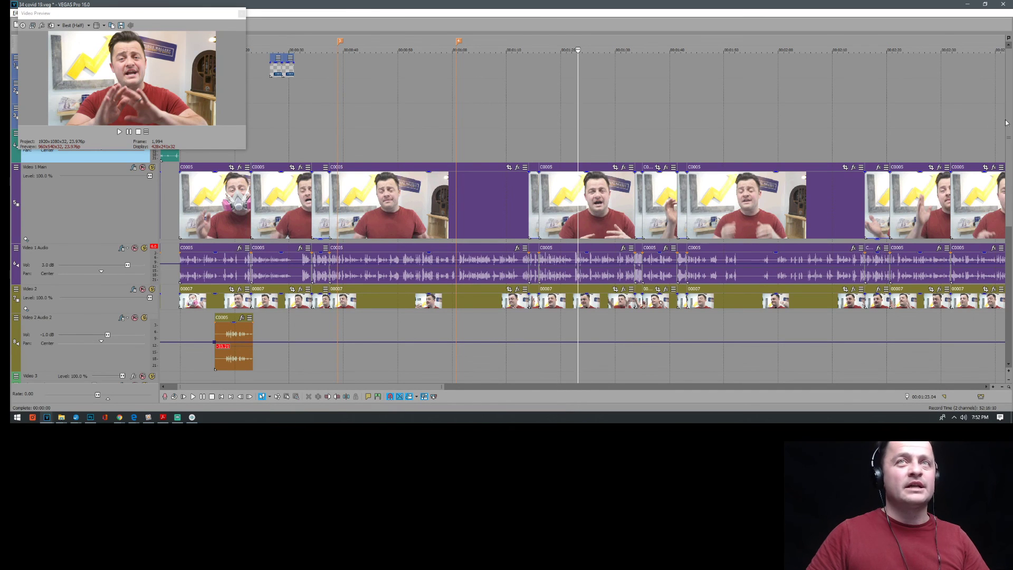
scroll(863, 211, down, 3)
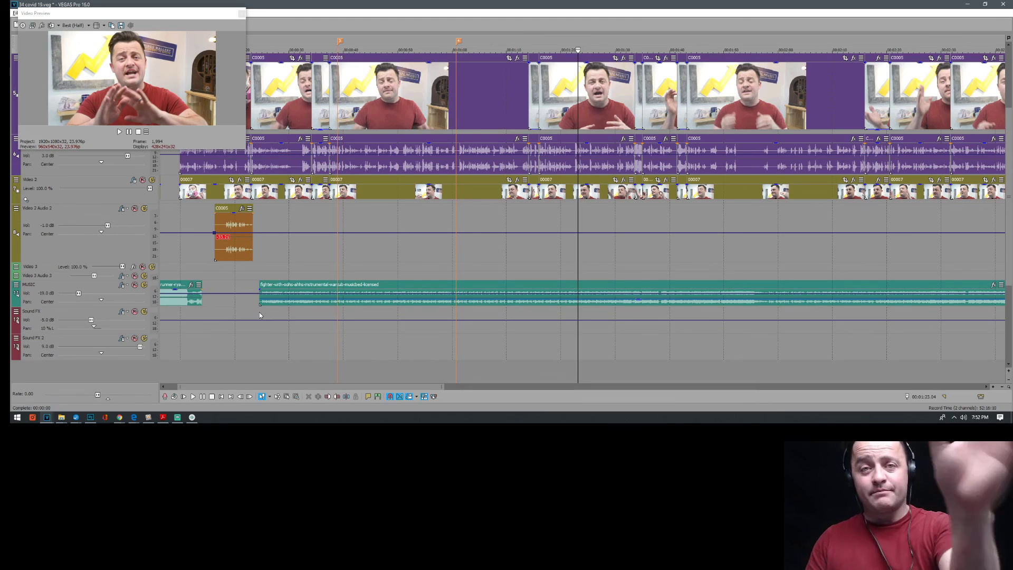
Select a 1.34-second section around the slam in Soundly and add it to the Sound FX track in VEGAS Pro at about 00:01:16
click(192, 417)
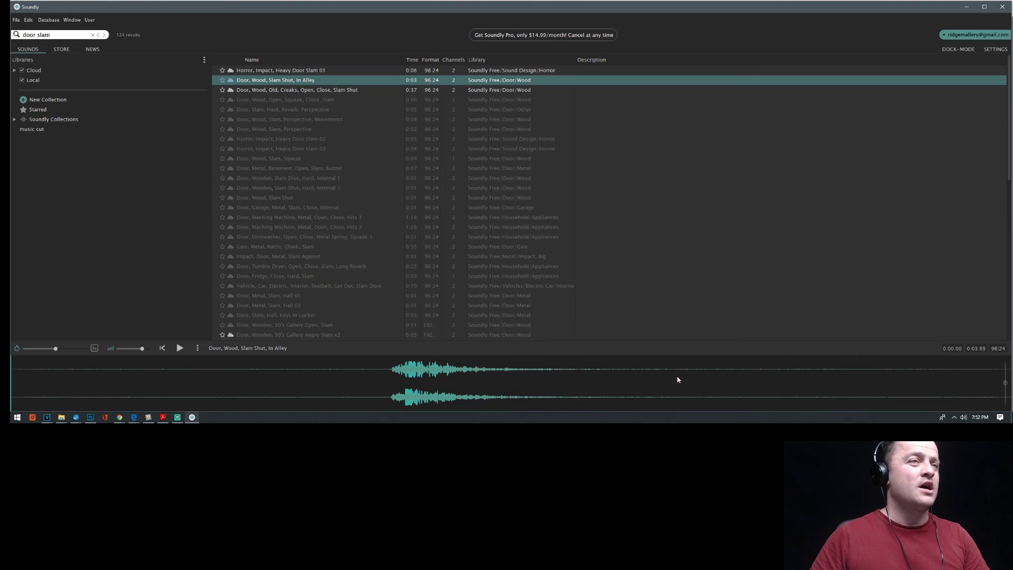
drag(678, 380, 543, 328)
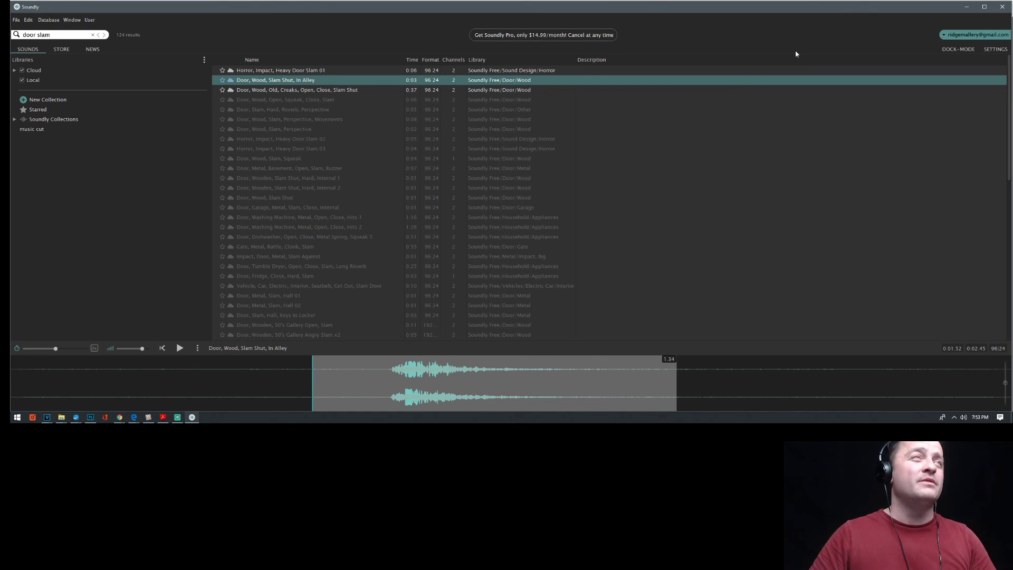
click(969, 9)
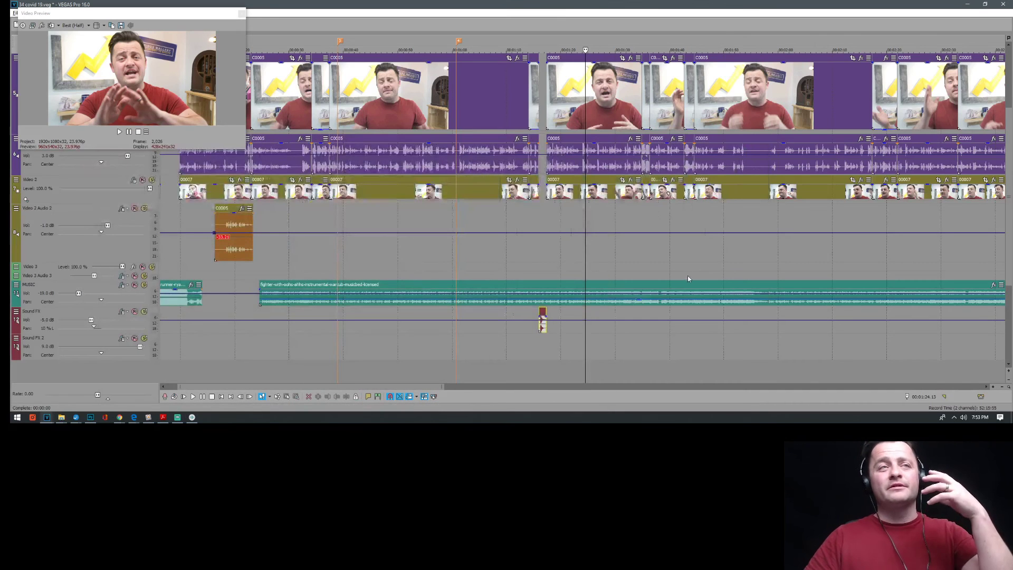
Remove the door slam clip from the Sound FX track at about 00:01:16, together with the gap it opened in the other tracks
click(543, 324)
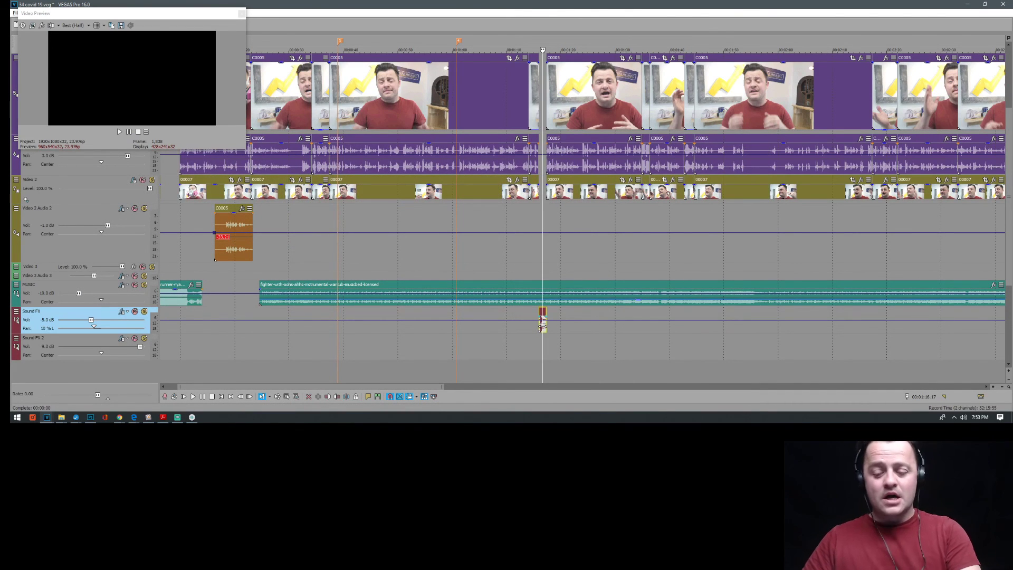
key(Delete)
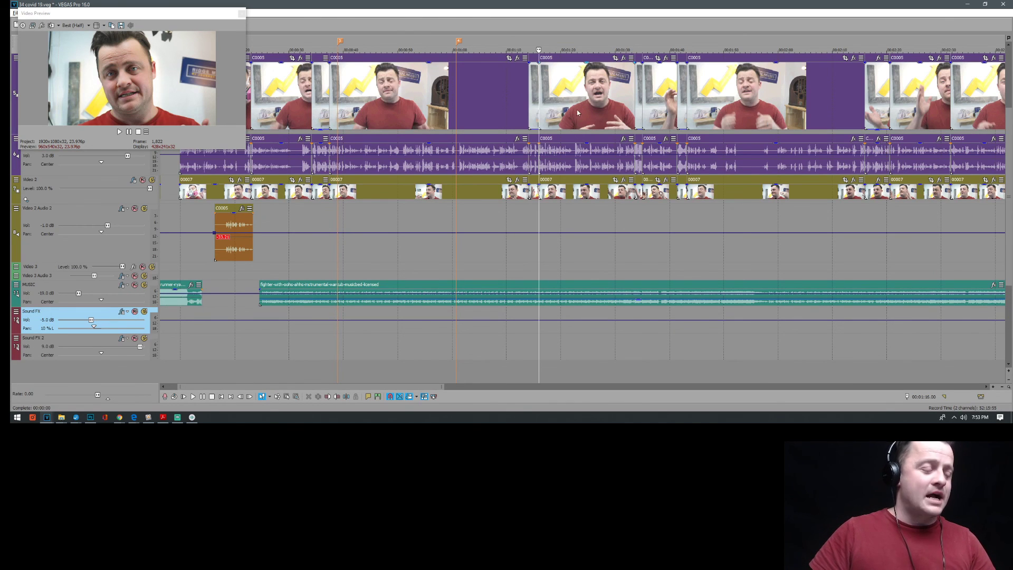
key(ctrl+z)
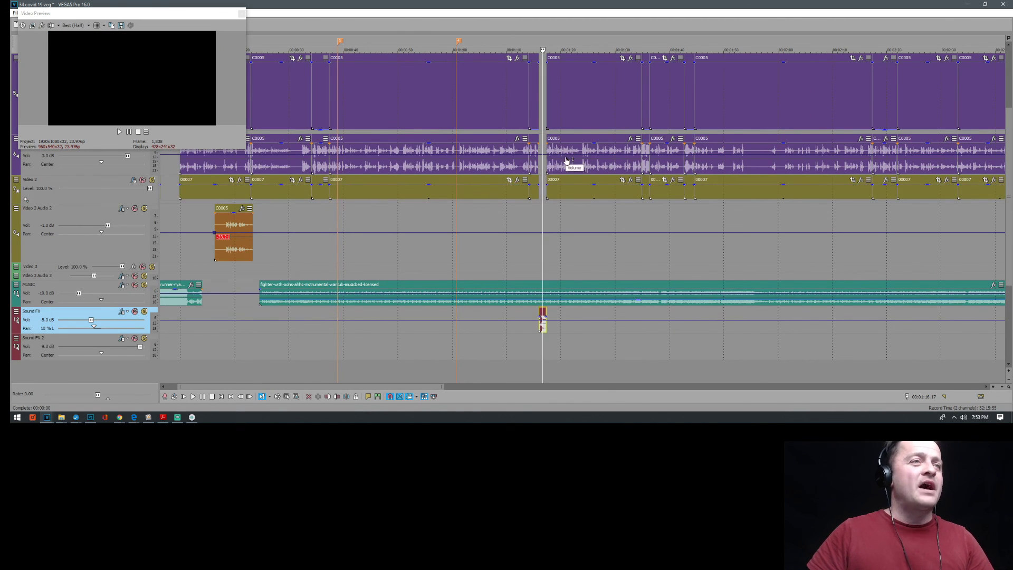
click(542, 332)
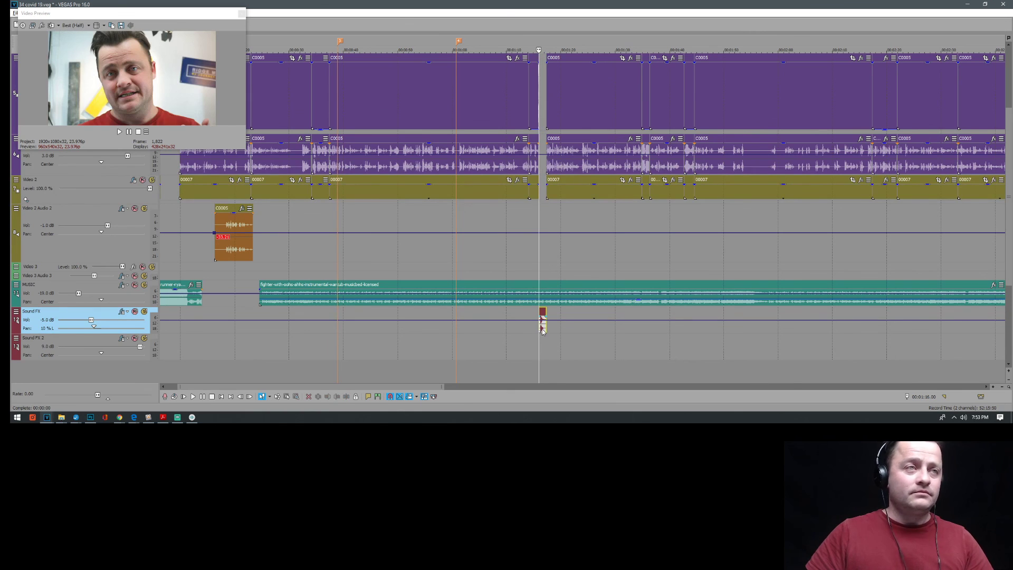
scroll(565, 282, down, 2)
scroll(550, 239, down, 2)
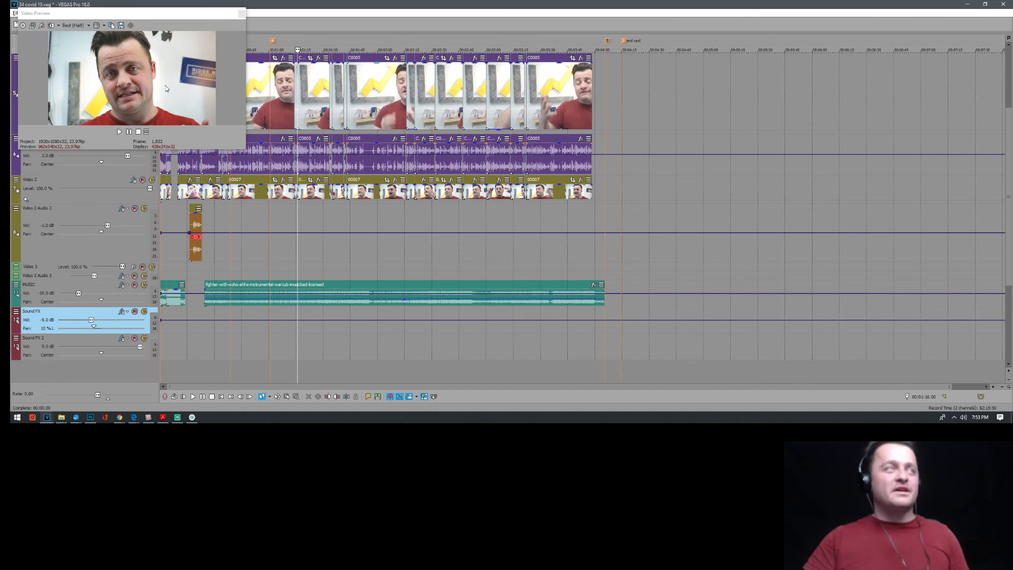
Go to the end of the talking-head footage at 00:03:58.13 and examine how the end card clip follows it
click(345, 222)
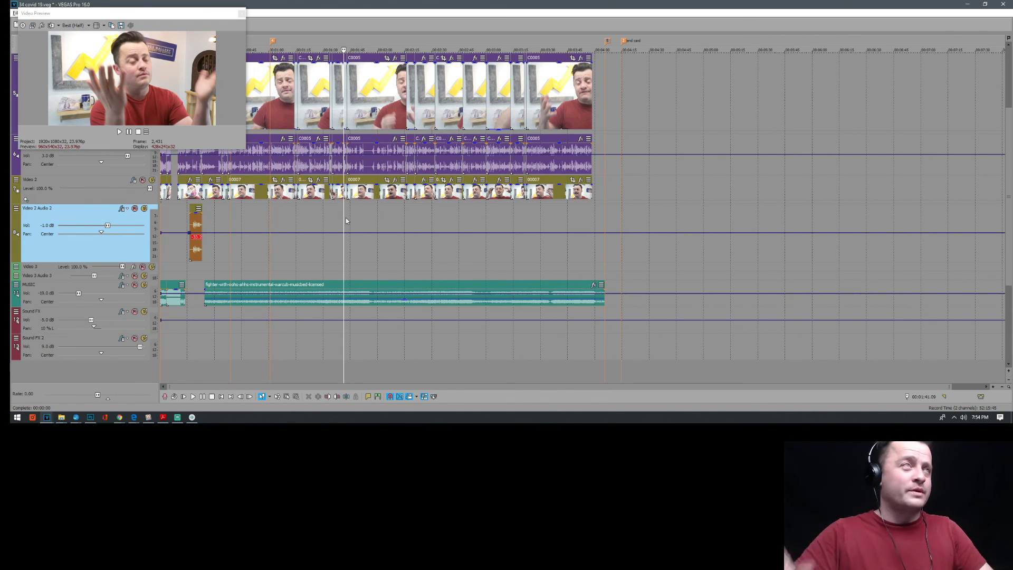
click(594, 218)
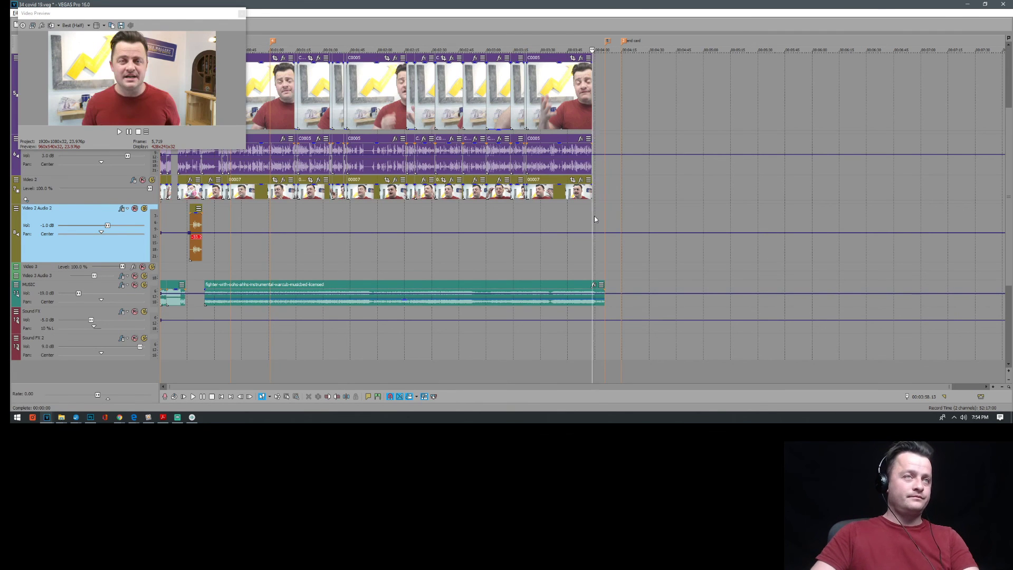
scroll(587, 218, up, 4)
scroll(586, 219, down, 3)
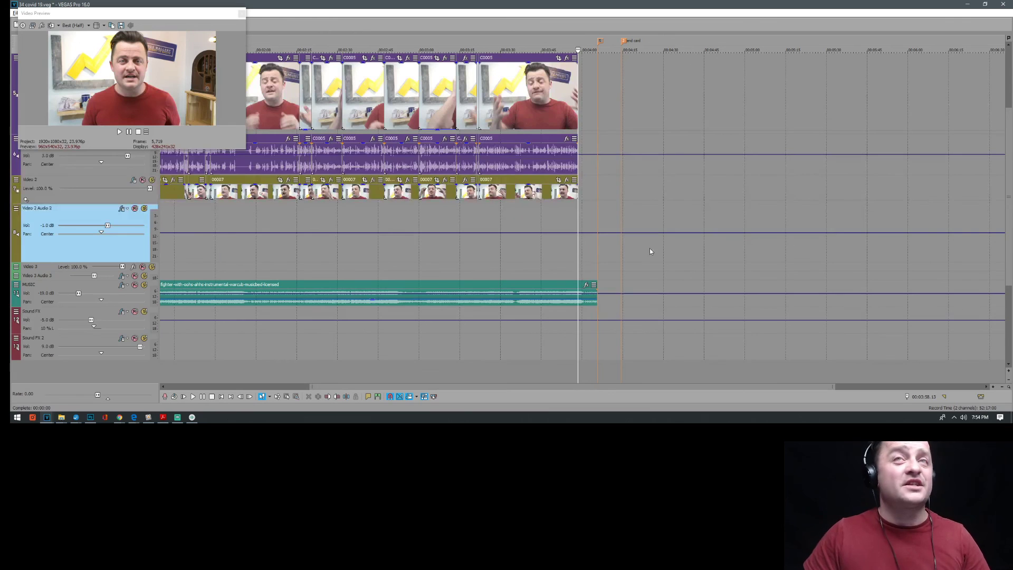
scroll(586, 99, up, 2)
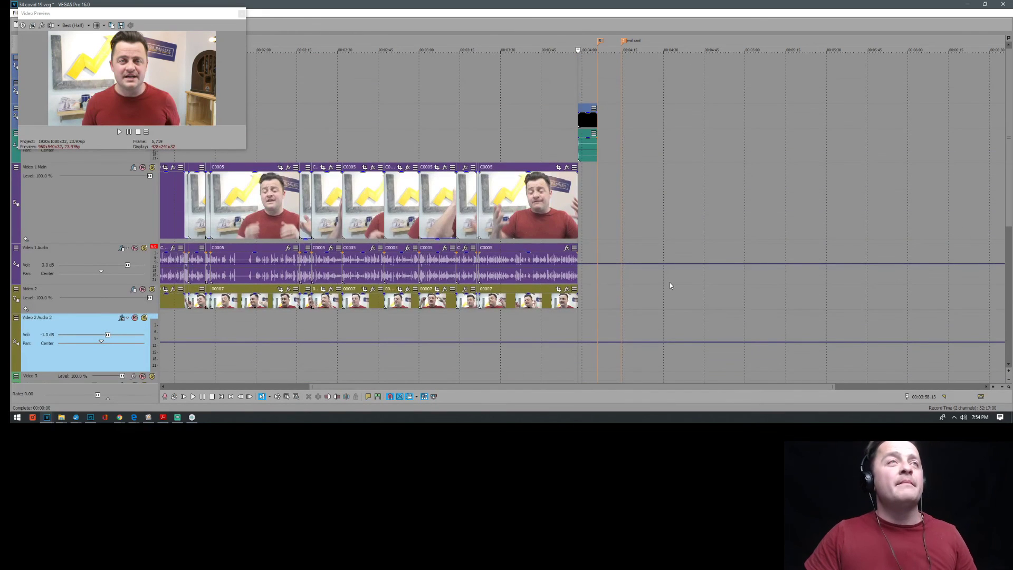
scroll(585, 99, up, 2)
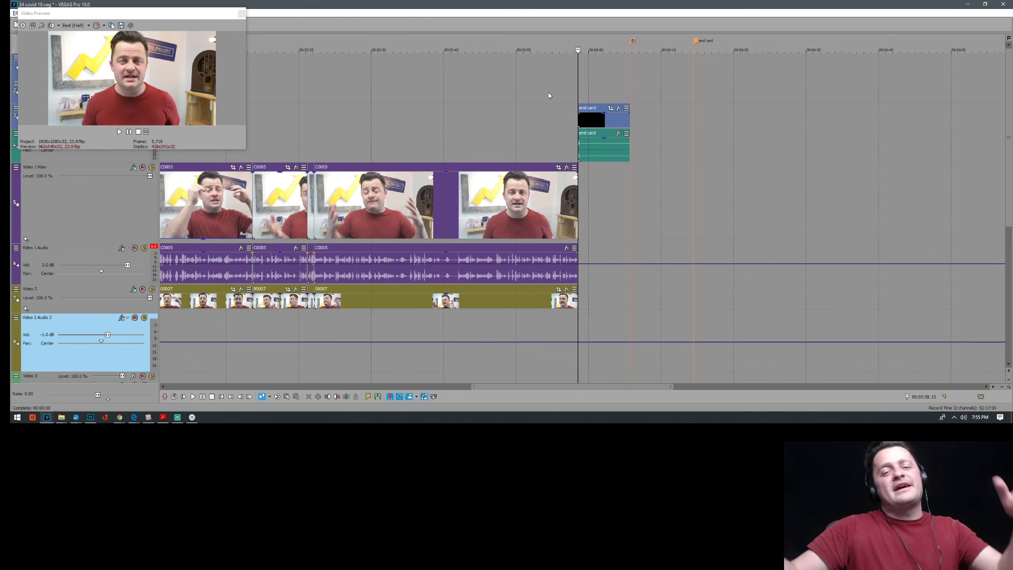
scroll(538, 93, down, 3)
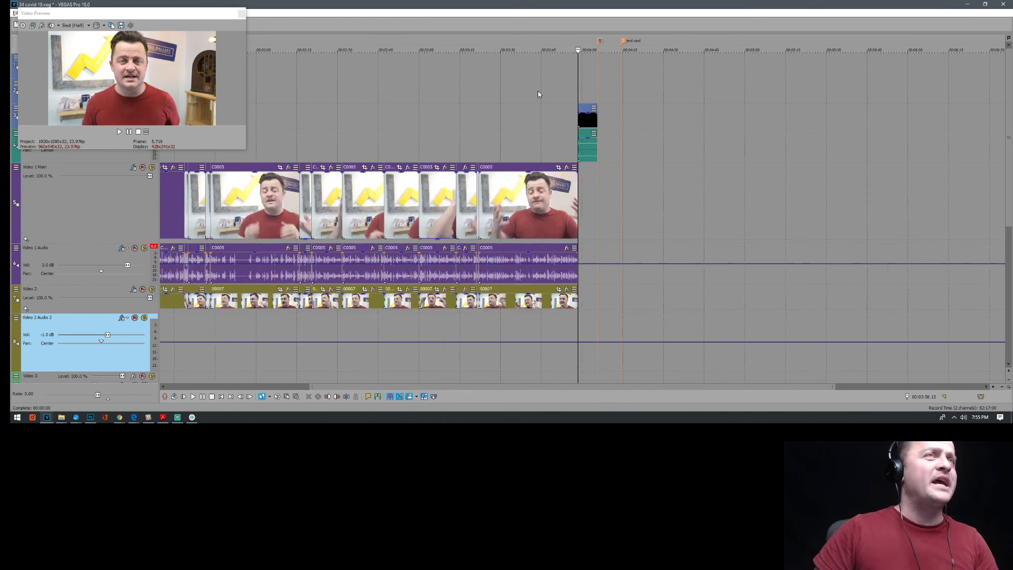
Play the closing section from 00:03:44.10 through the end card to check the ending
click(539, 108)
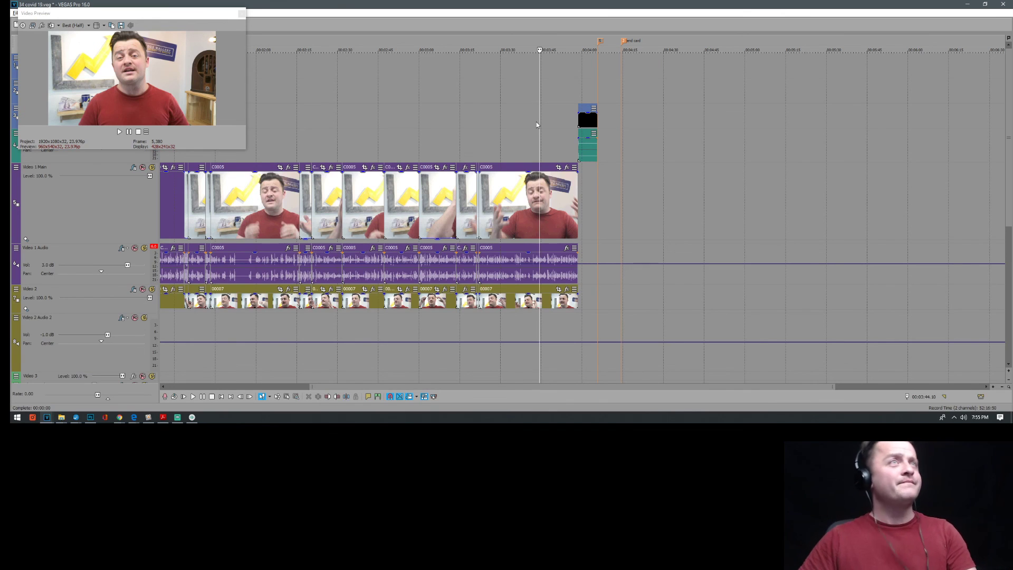
key(space)
scroll(569, 130, up, 3)
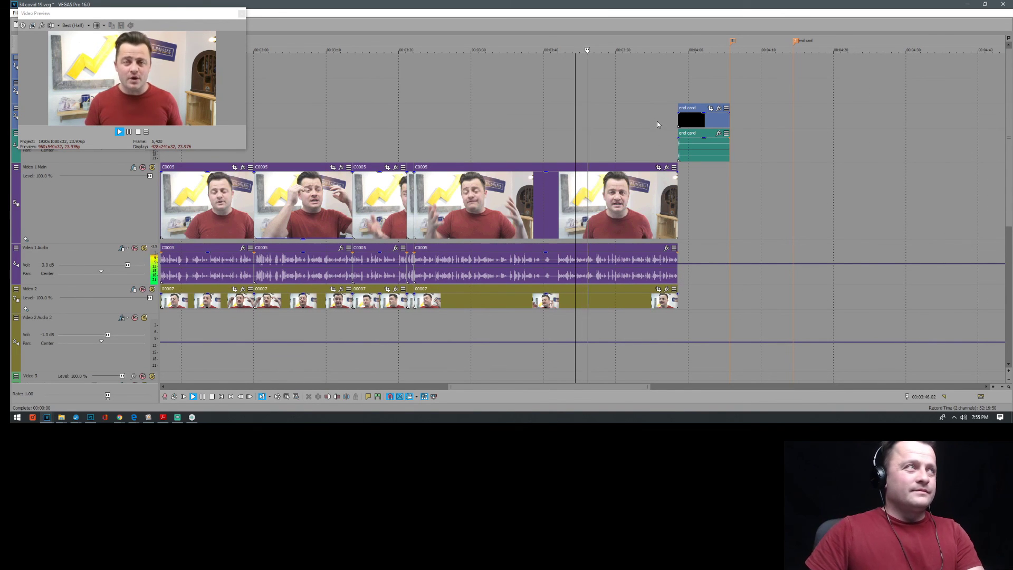
scroll(659, 119, up, 2)
key(Return)
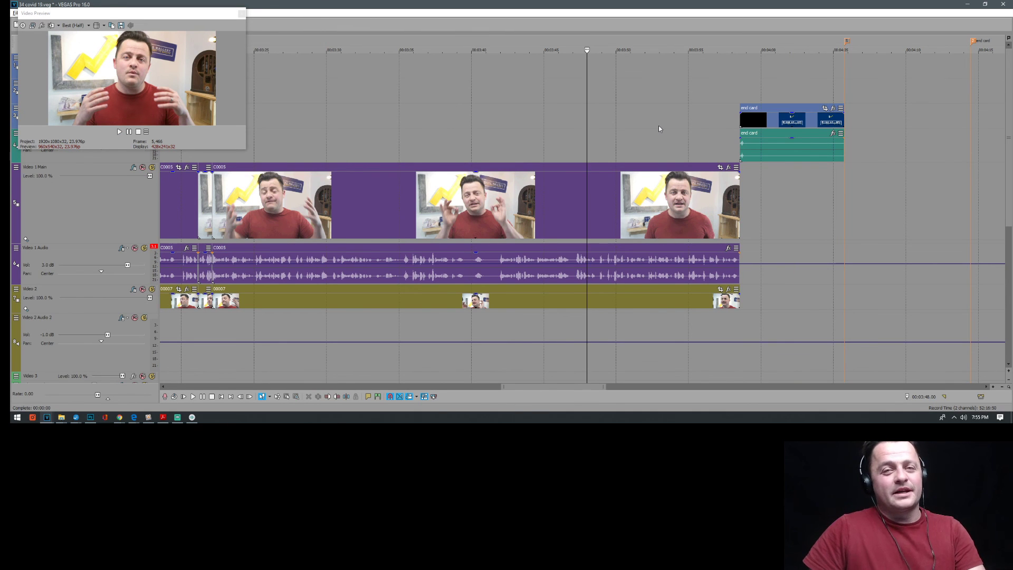
key(space)
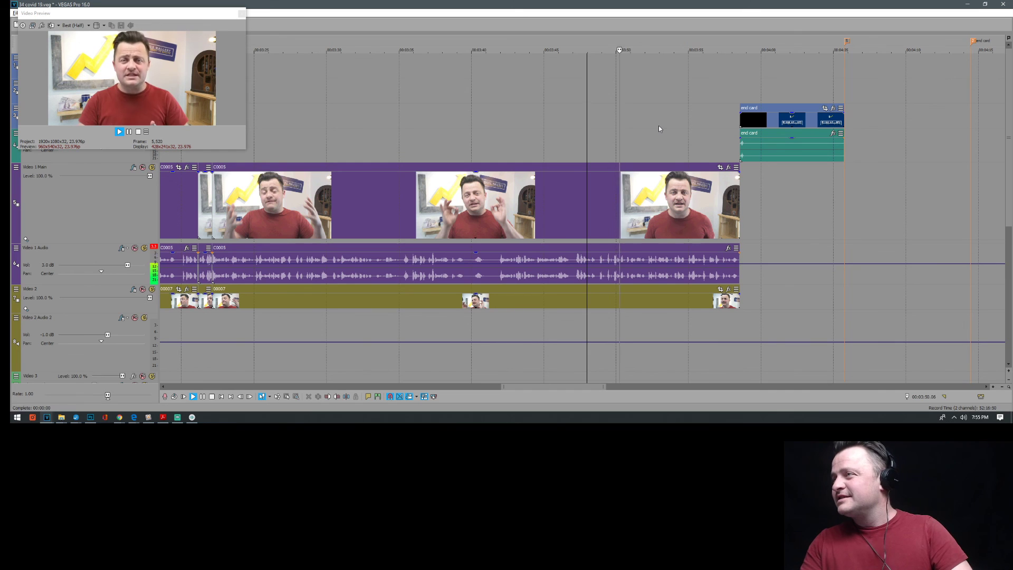
key(space)
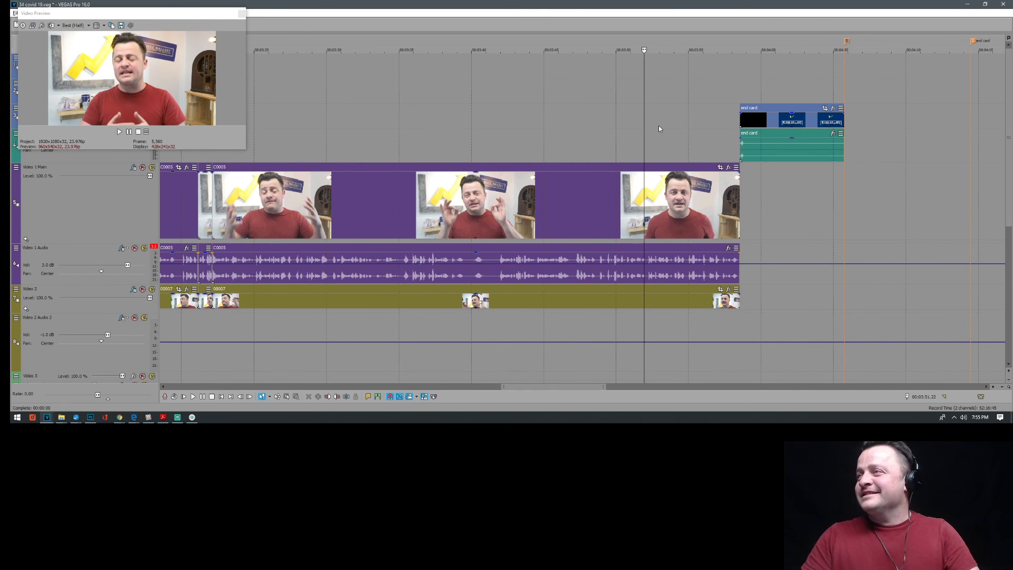
key(space)
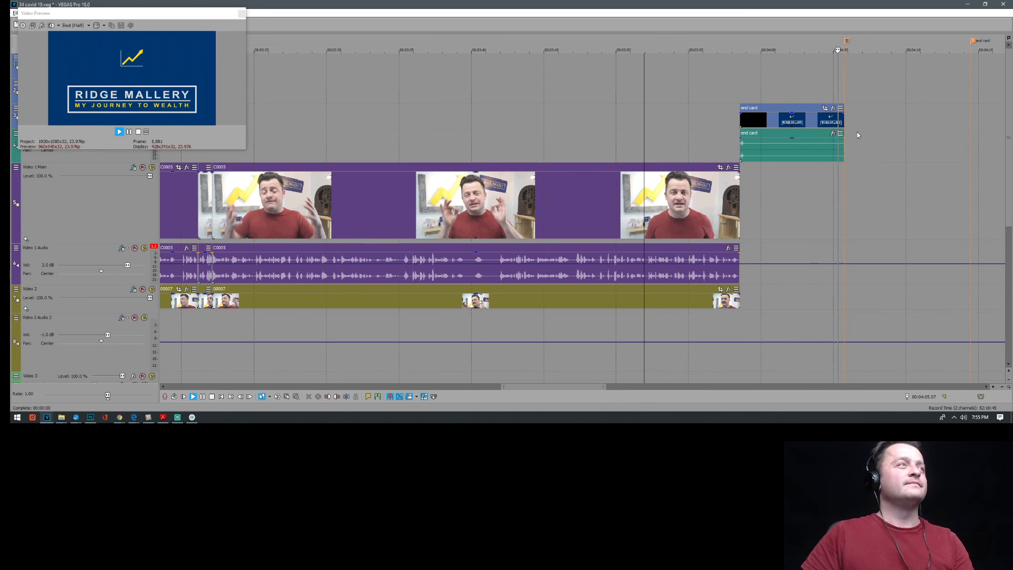
Select the whole project as the time range, from 00:00:00.00 to the end of the end card at 00:04:05.18
scroll(752, 138, down, 5)
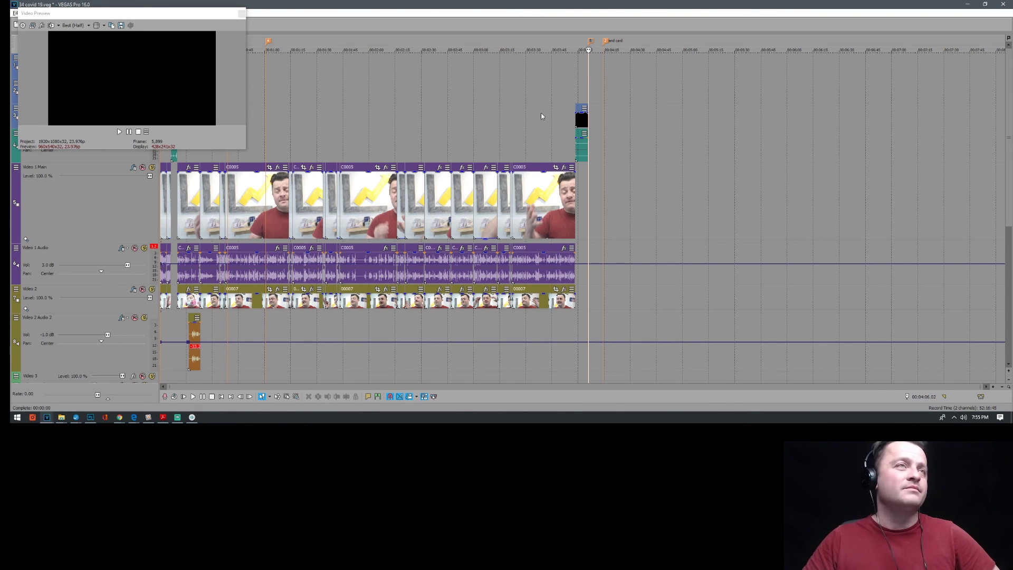
click(581, 85)
click(557, 84)
drag(588, 86, 93, 78)
scroll(384, 146, up, 3)
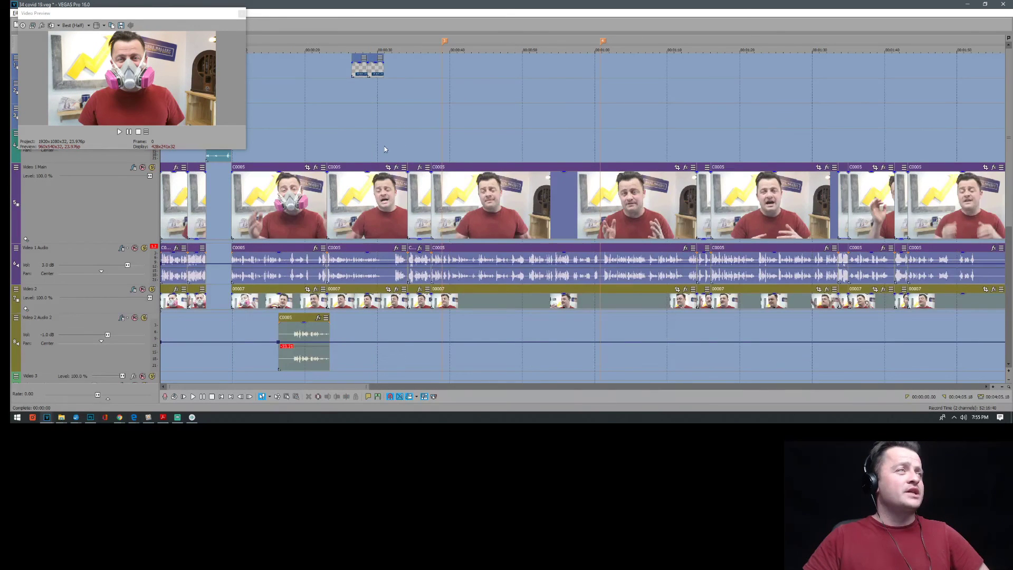
scroll(506, 168, down, 3)
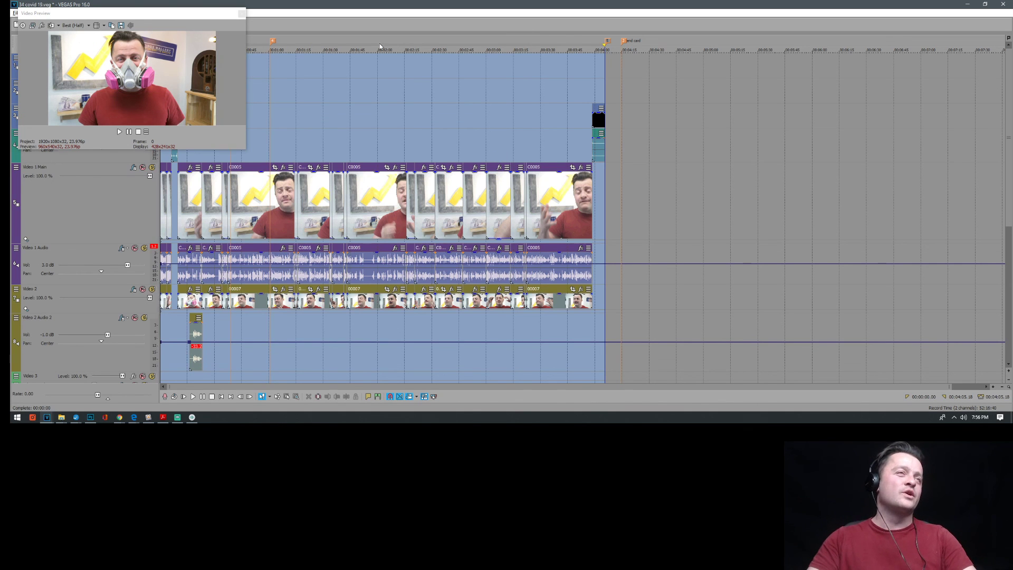
scroll(543, 131, up, 3)
scroll(605, 152, down, 3)
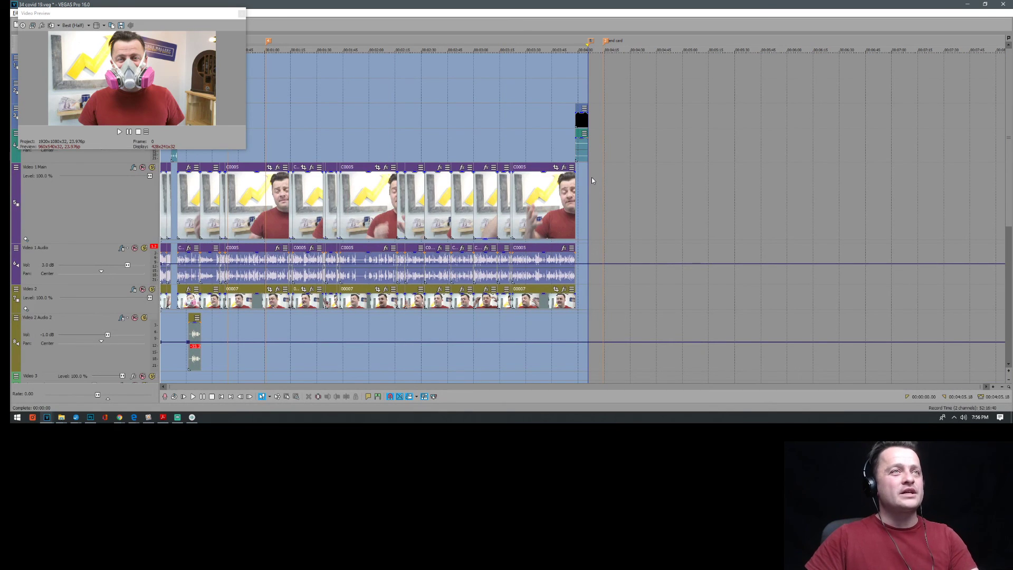
scroll(591, 177, up, 1)
scroll(585, 197, up, 2)
scroll(713, 220, down, 2)
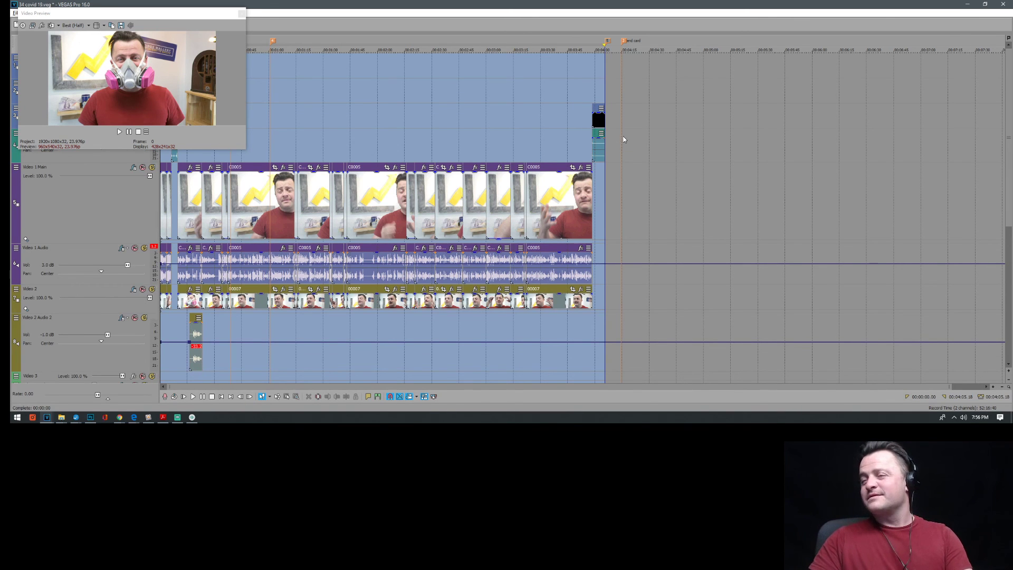
scroll(815, 99, up, 4)
scroll(657, 151, down, 5)
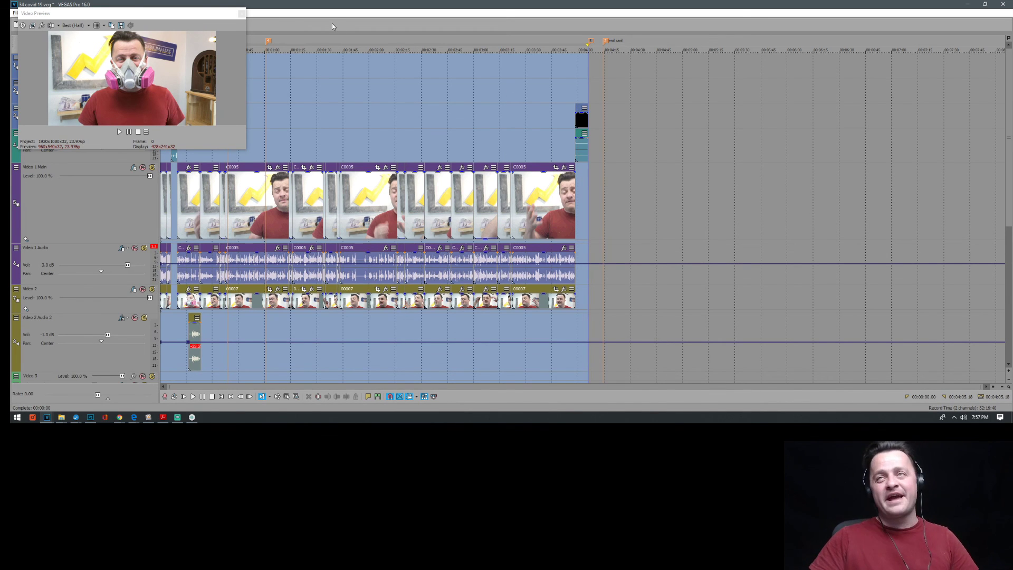
Move the floating Video Preview window away so that it no longer covers the timeline
drag(129, 13, 129, 0)
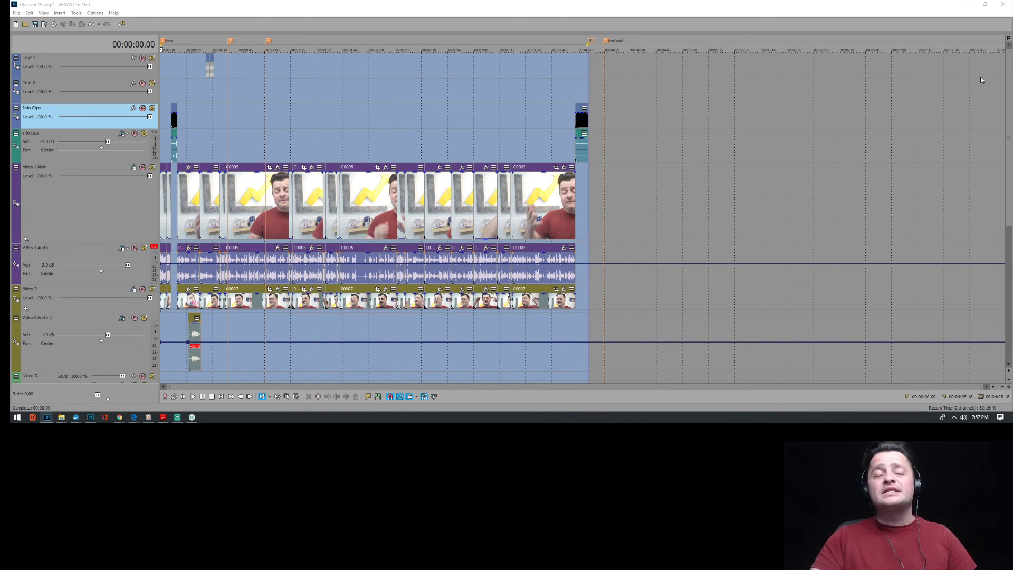
scroll(485, 199, up, 3)
scroll(484, 199, down, 3)
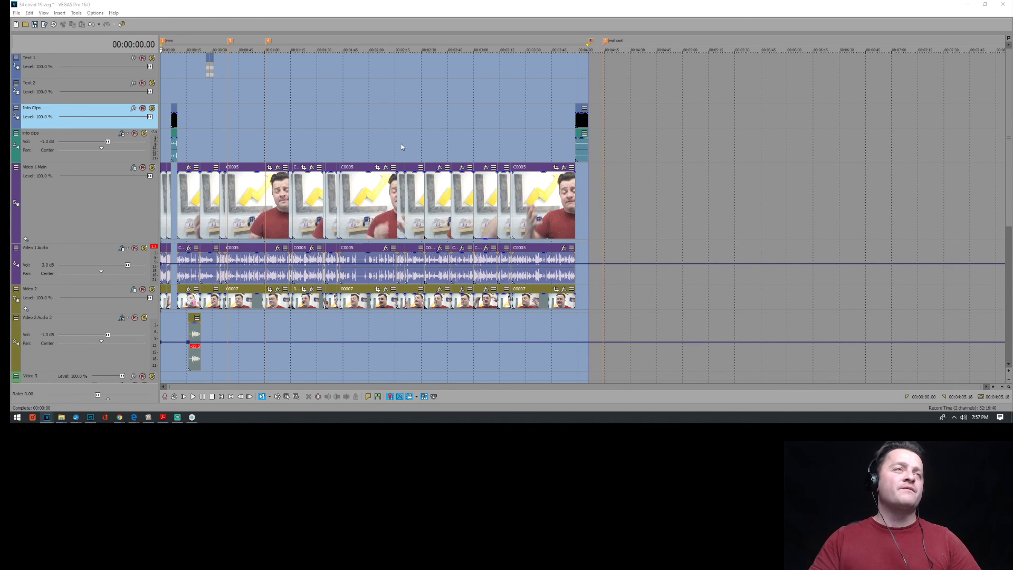
scroll(401, 146, up, 2)
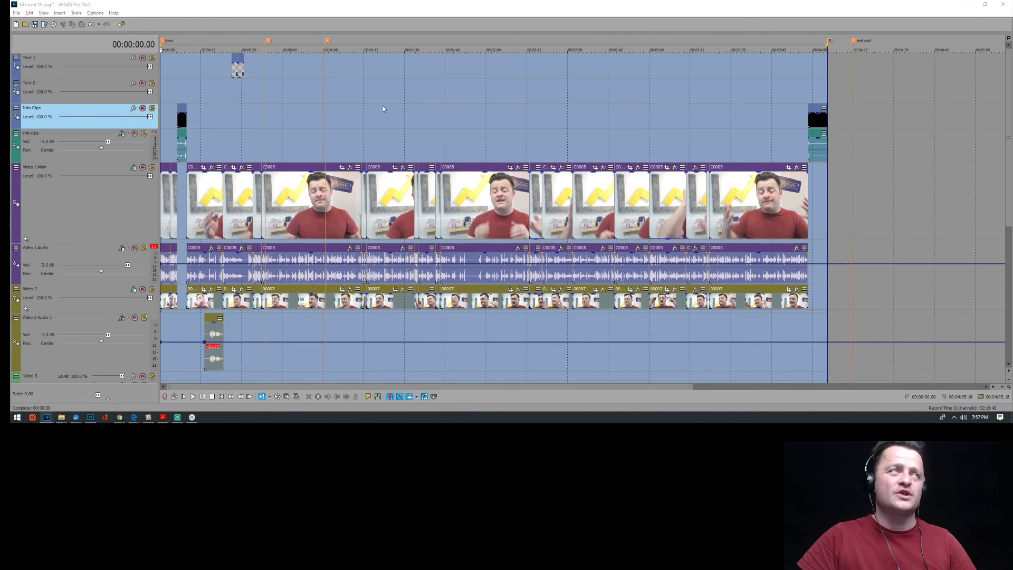
scroll(383, 109, down, 2)
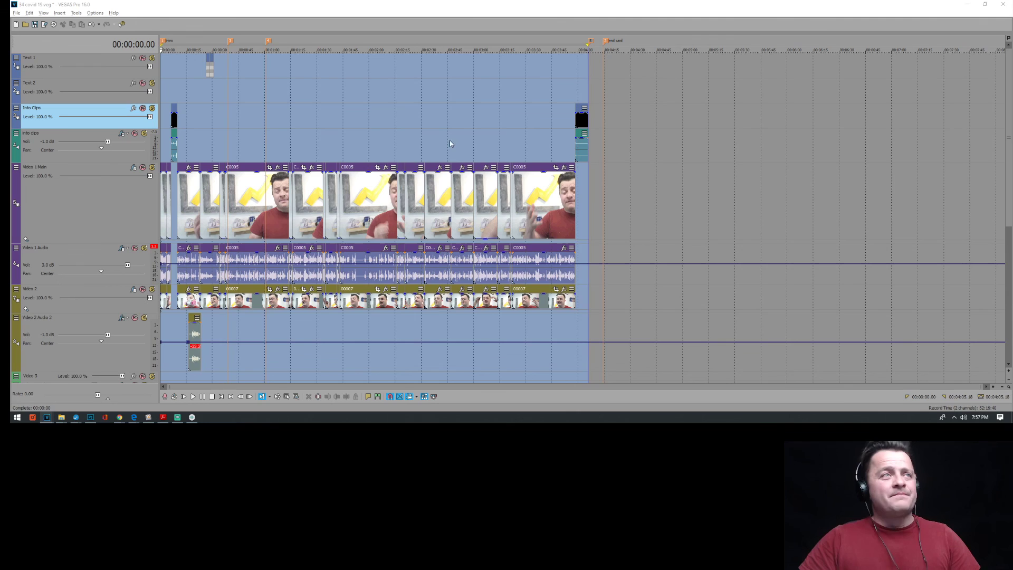
scroll(451, 141, up, 5)
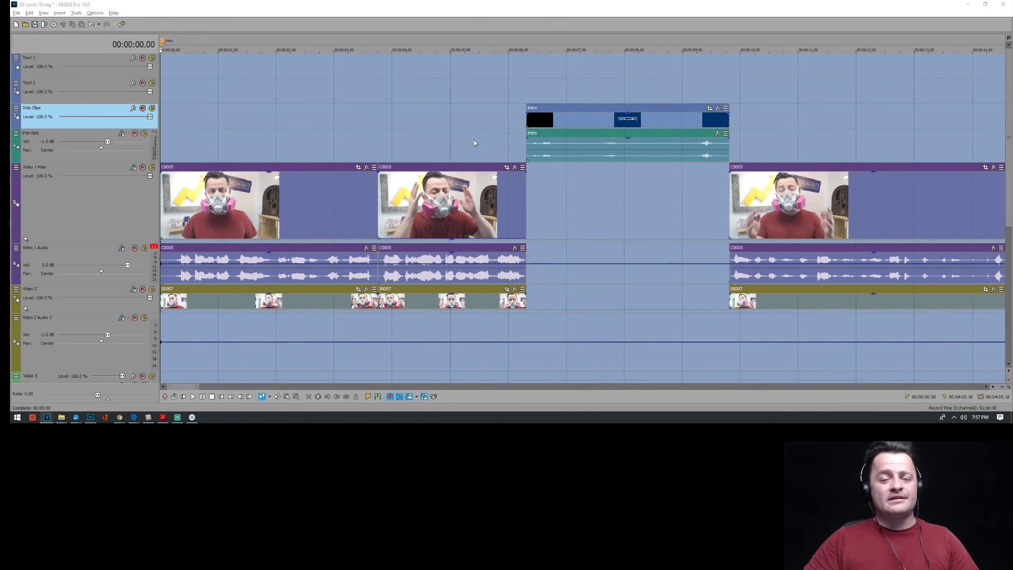
scroll(473, 142, down, 4)
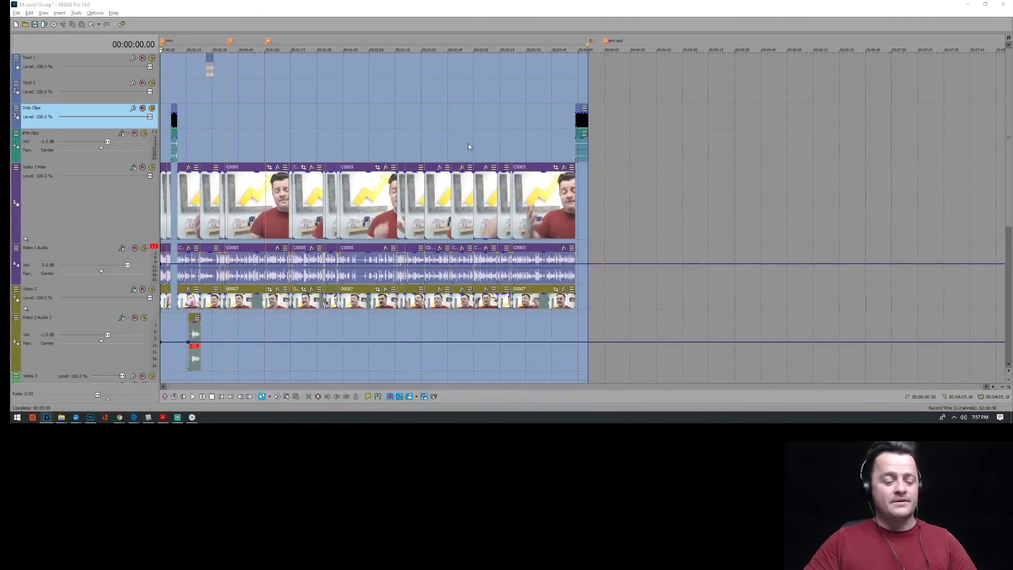
scroll(467, 143, down, 4)
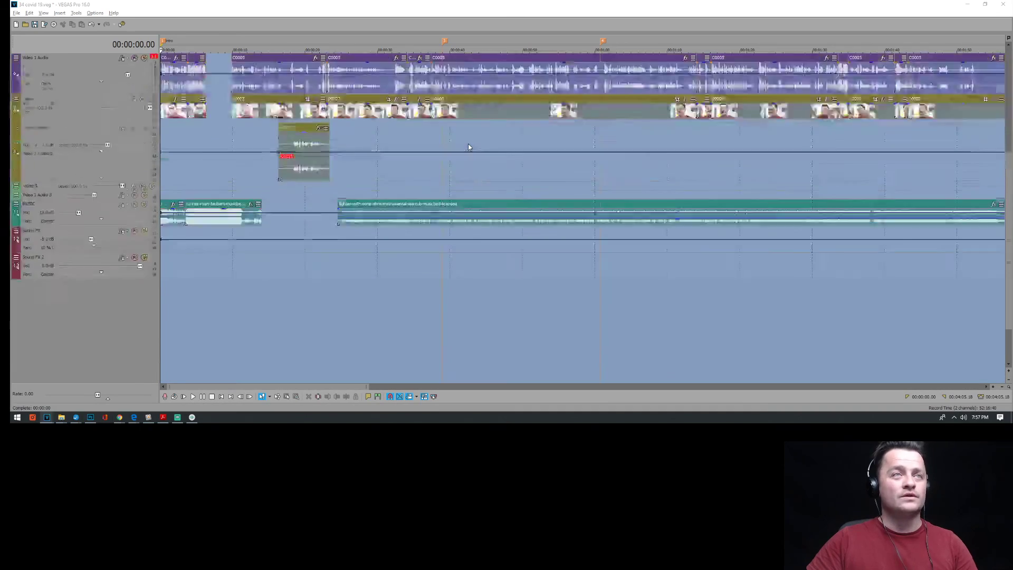
scroll(468, 143, up, 4)
scroll(467, 144, right, 5)
scroll(468, 144, left, 5)
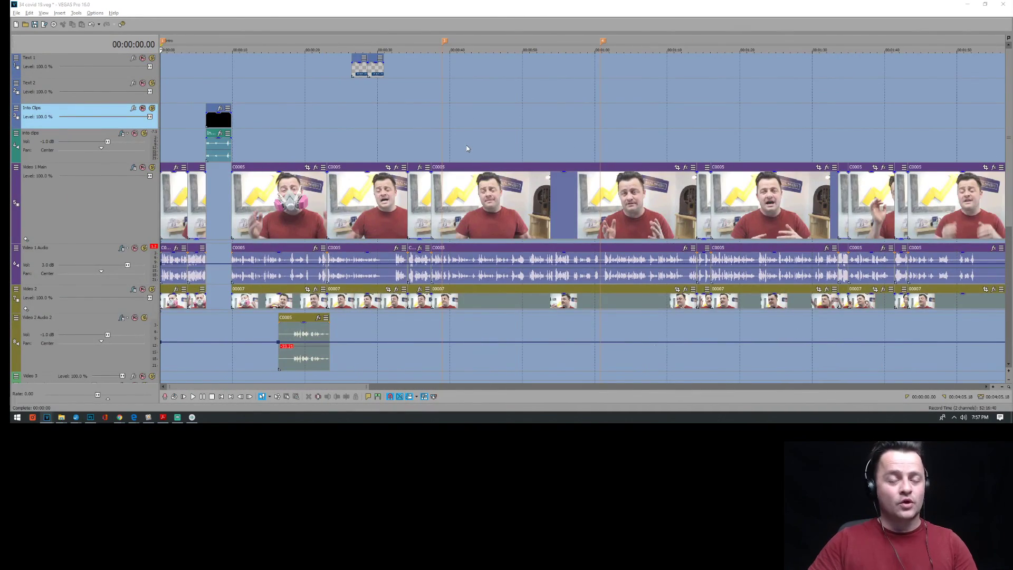
scroll(467, 145, down, 5)
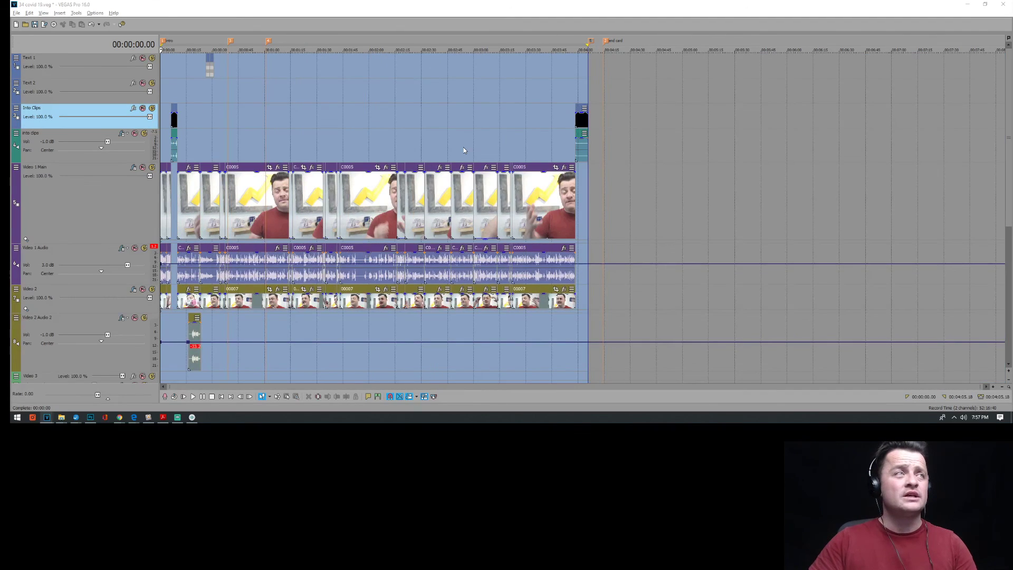
scroll(430, 134, up, 15)
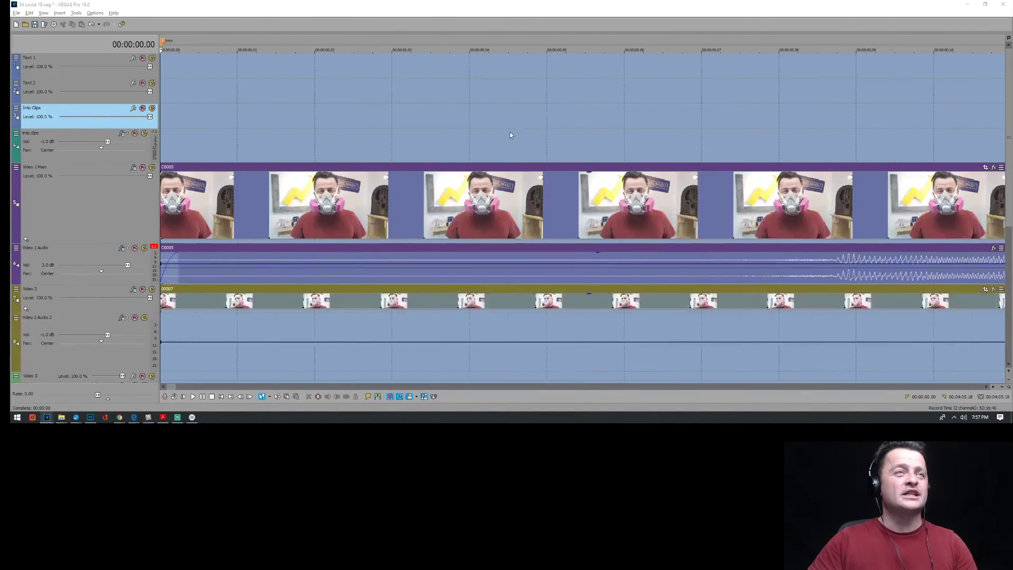
scroll(511, 133, down, 15)
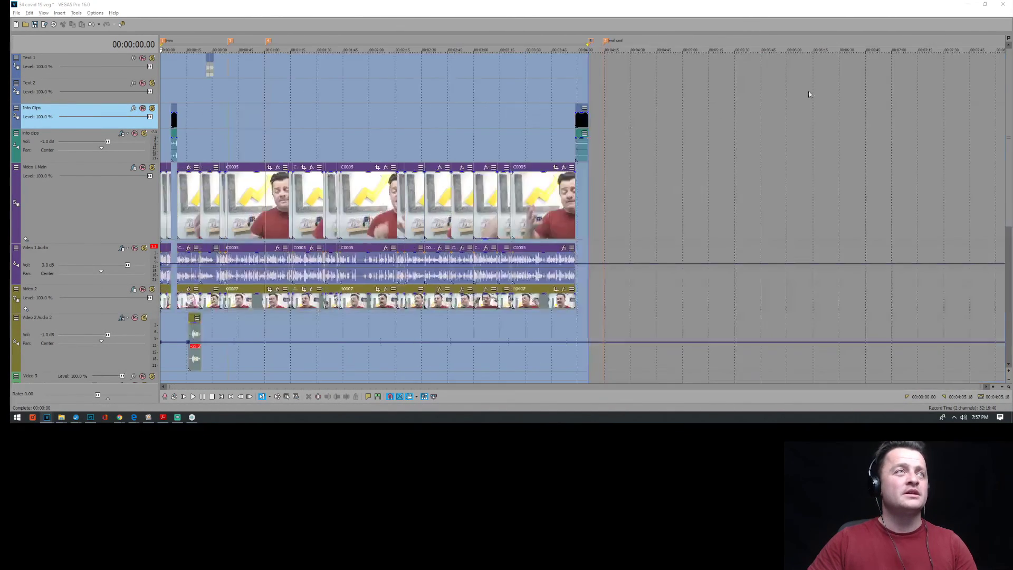
Clear the full-project time selection and place the cursor at 00:00:18.21 on the intro clips audio track
click(648, 111)
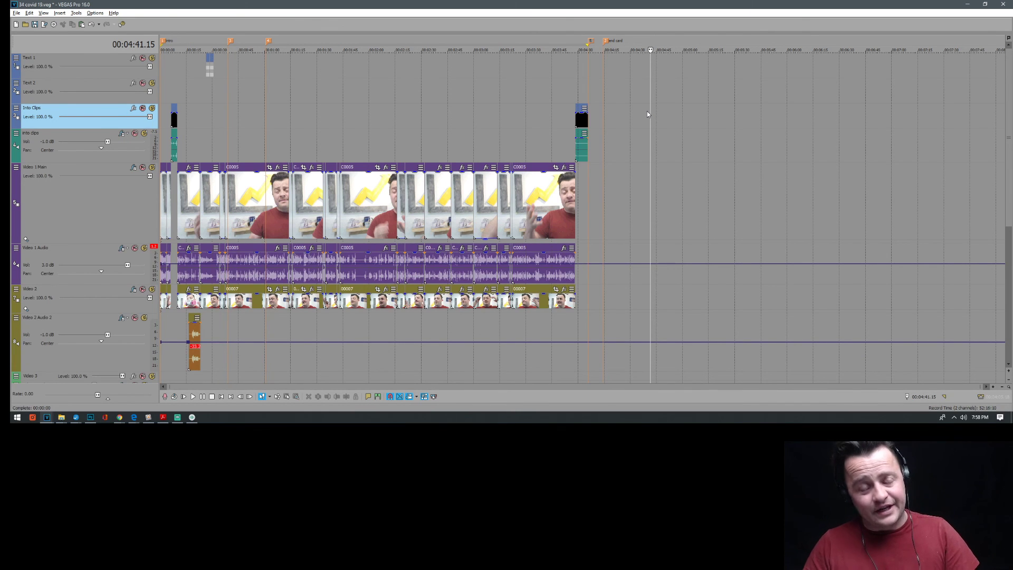
click(193, 139)
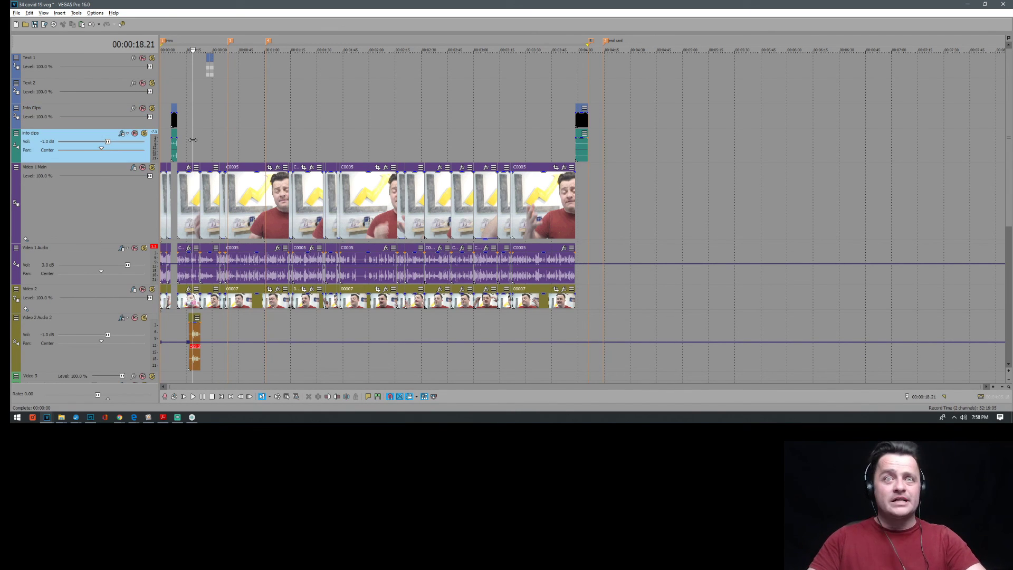
scroll(192, 140, up, 1)
scroll(192, 139, up, 5)
scroll(193, 140, down, 3)
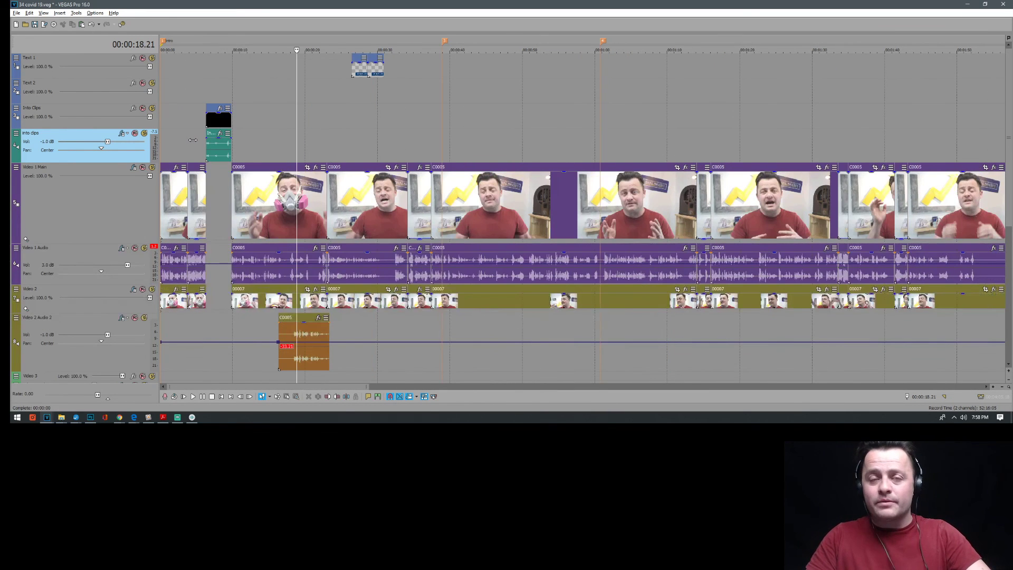
scroll(193, 140, up, 3)
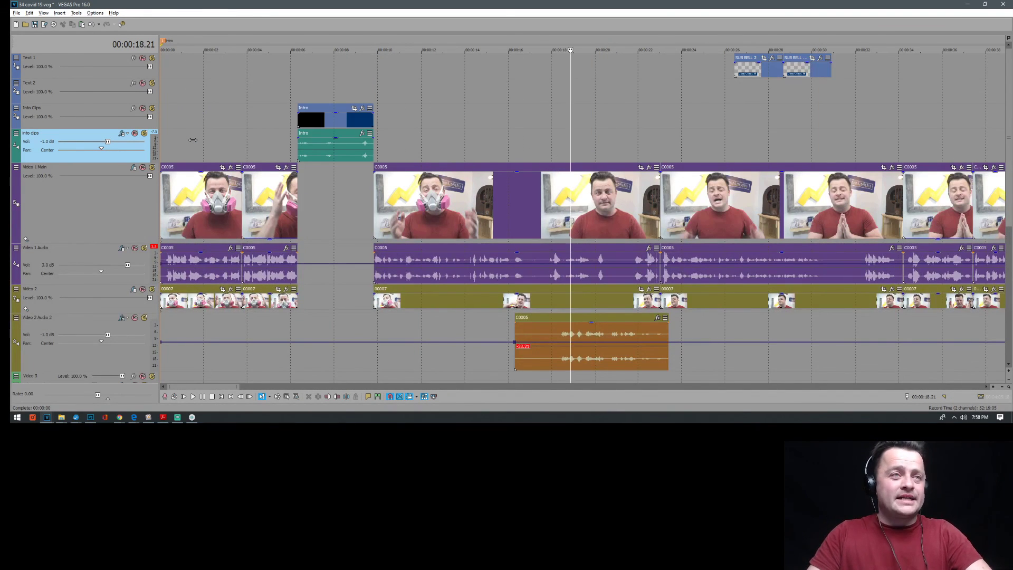
scroll(193, 139, down, 6)
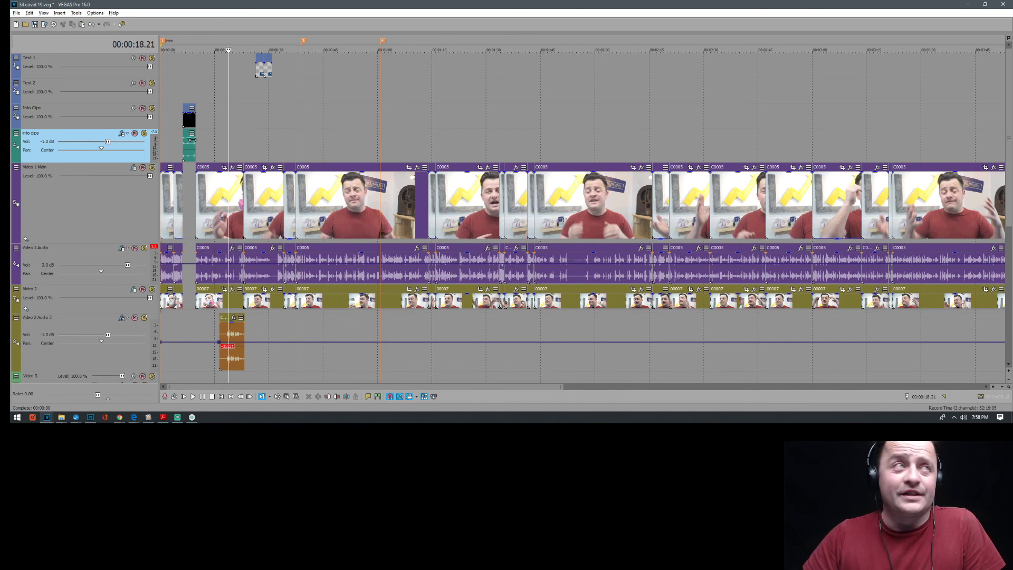
scroll(193, 140, down, 4)
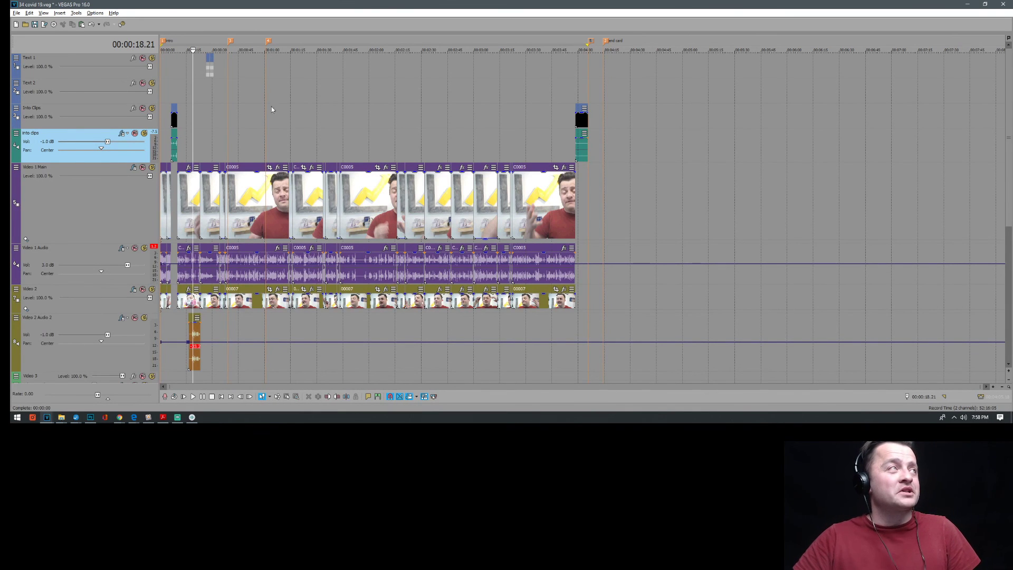
scroll(412, 127, up, 4)
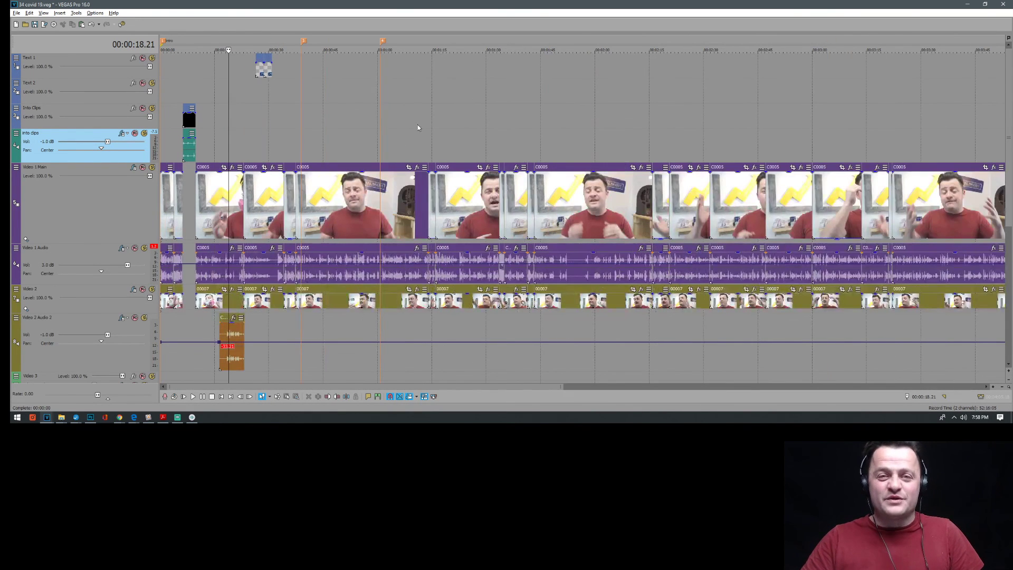
scroll(433, 124, down, 4)
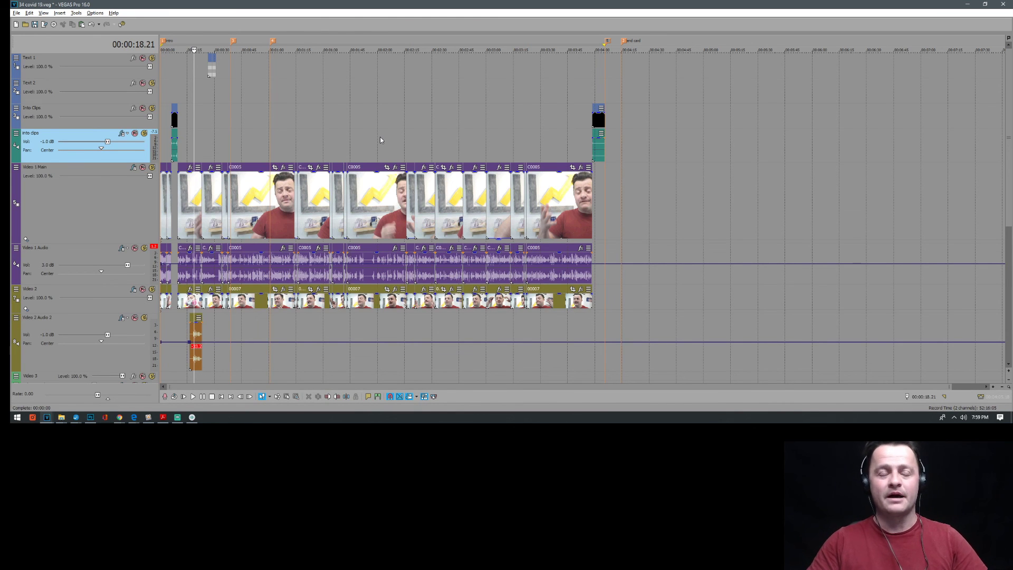
scroll(443, 153, up, 3)
scroll(444, 153, down, 3)
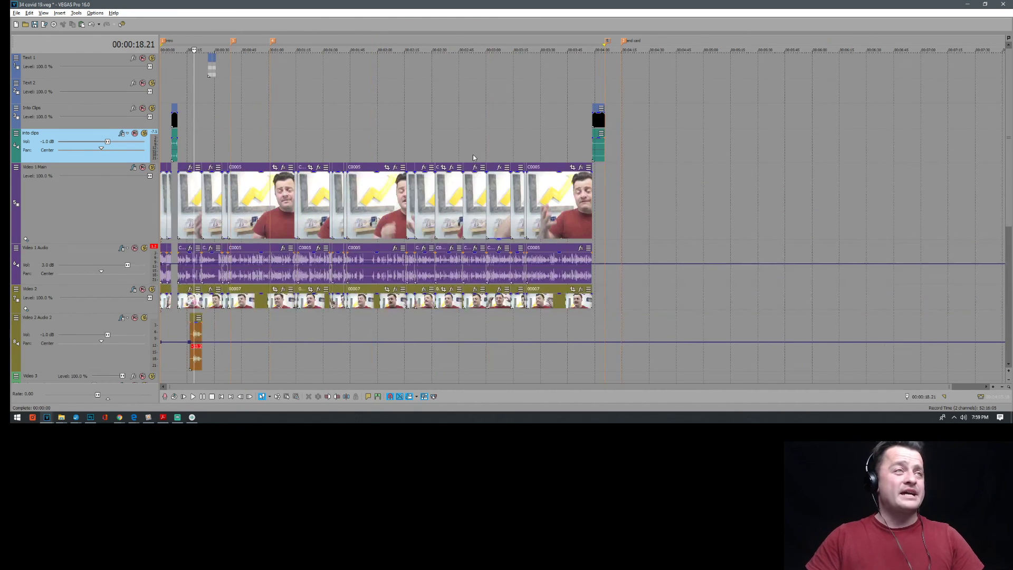